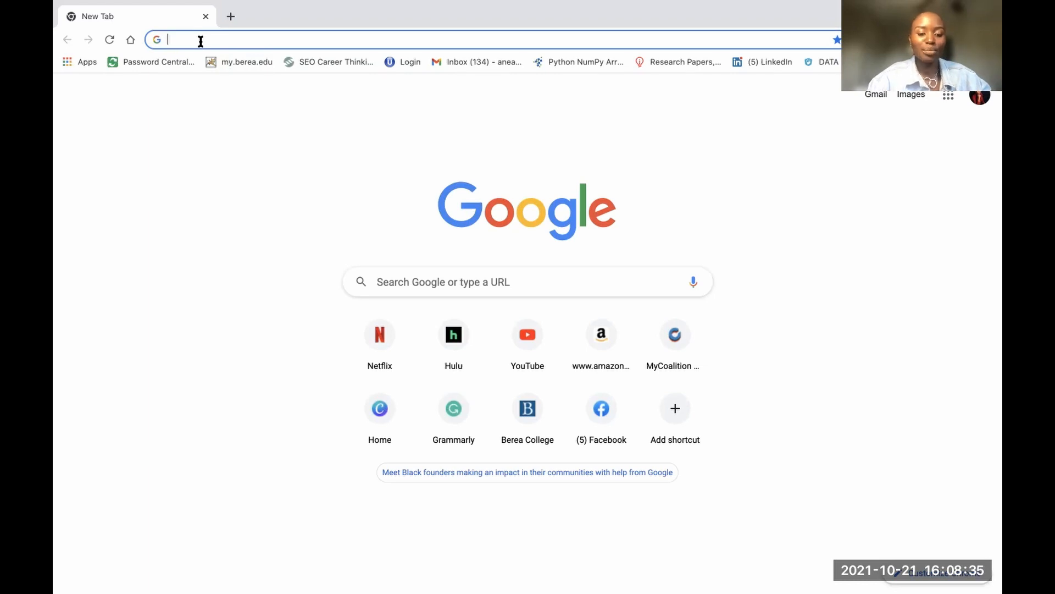
Go to berea.edu and open the Admissions page on applying for free
type("berea.edu")
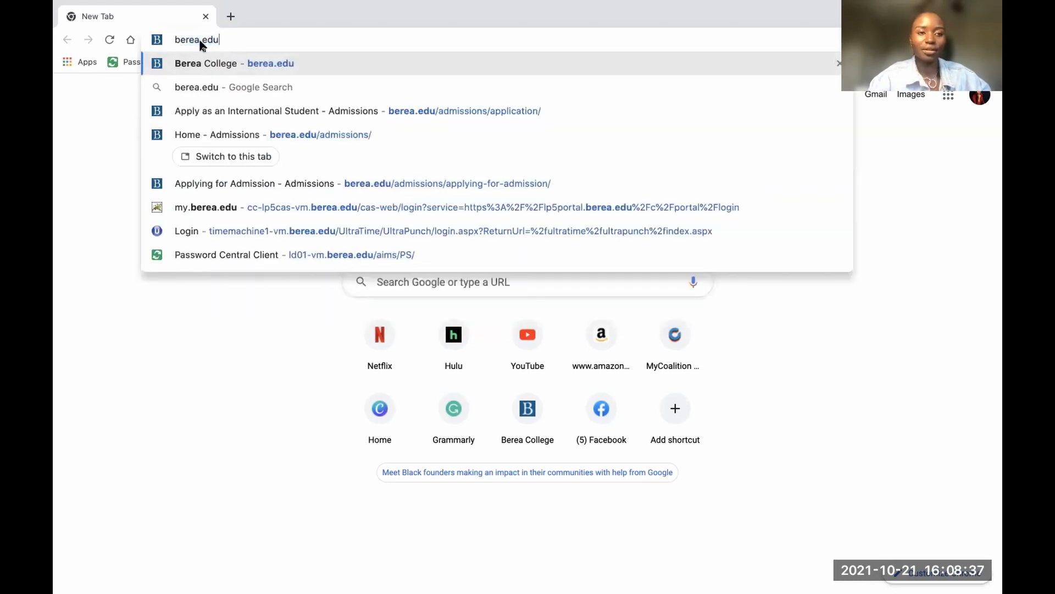
key("Return")
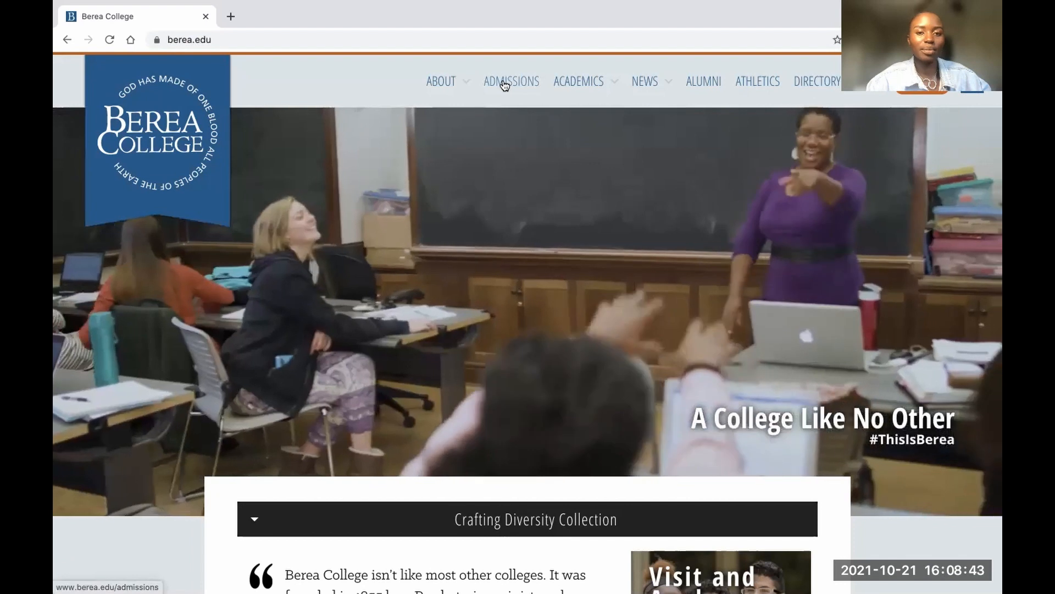
left_click(504, 84)
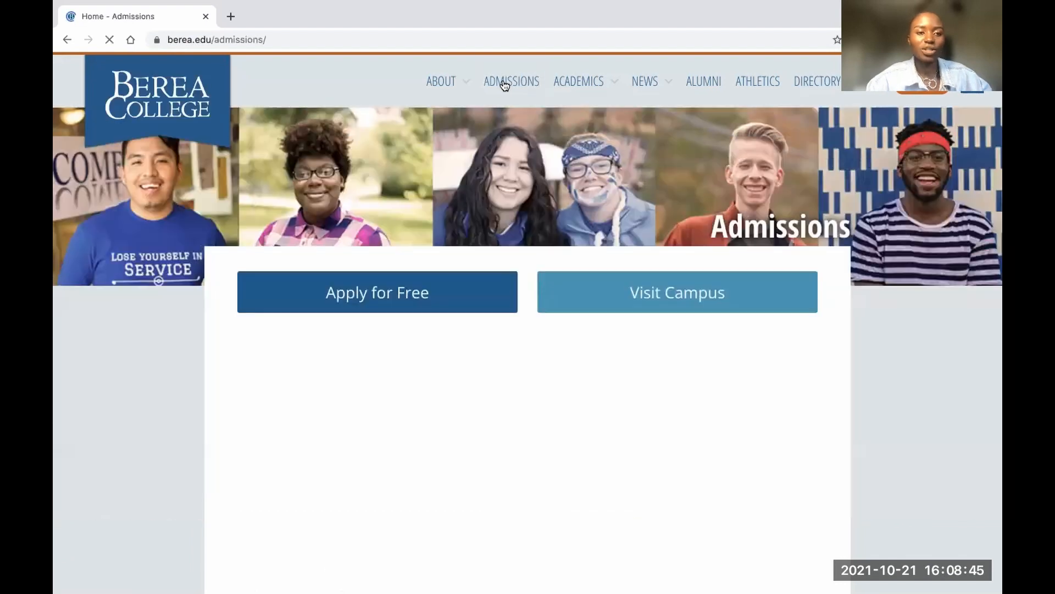
left_click(395, 295)
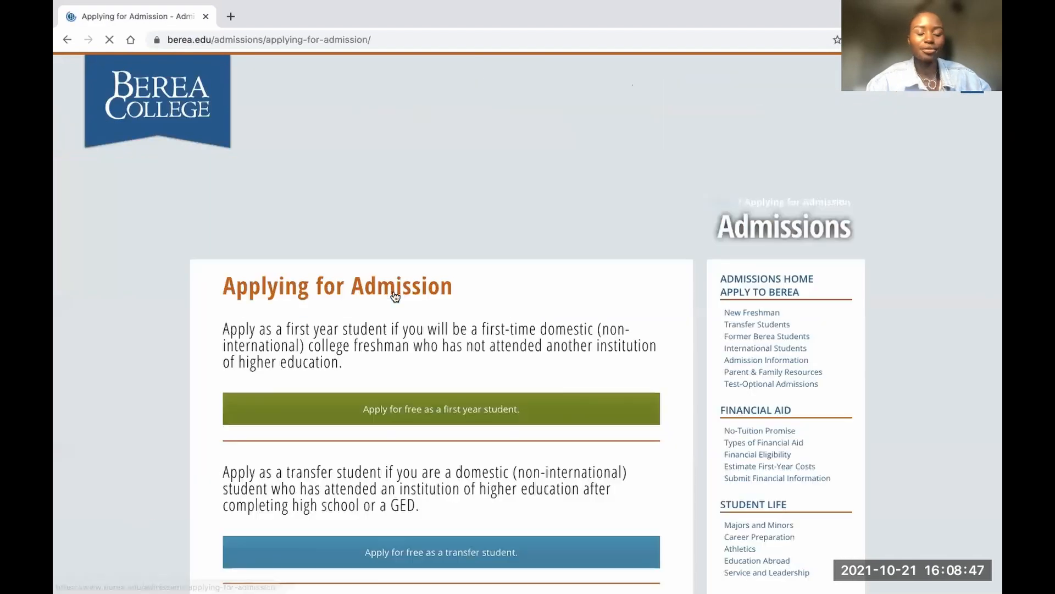
Open the international student application page and follow its Apply for Free button to MyCoalition
scroll(396, 376, "down", 8)
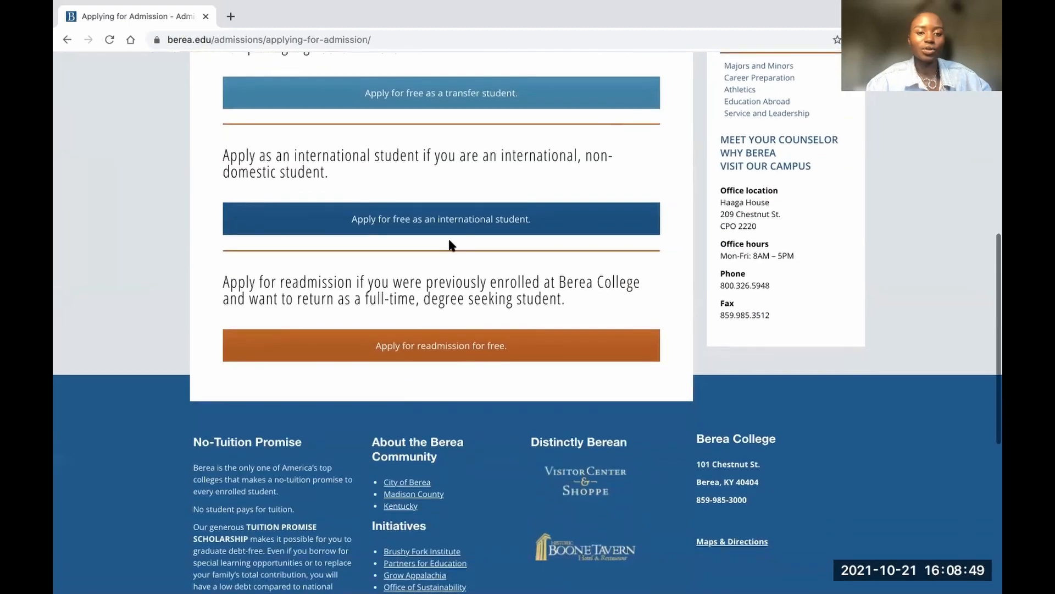
left_click(428, 226)
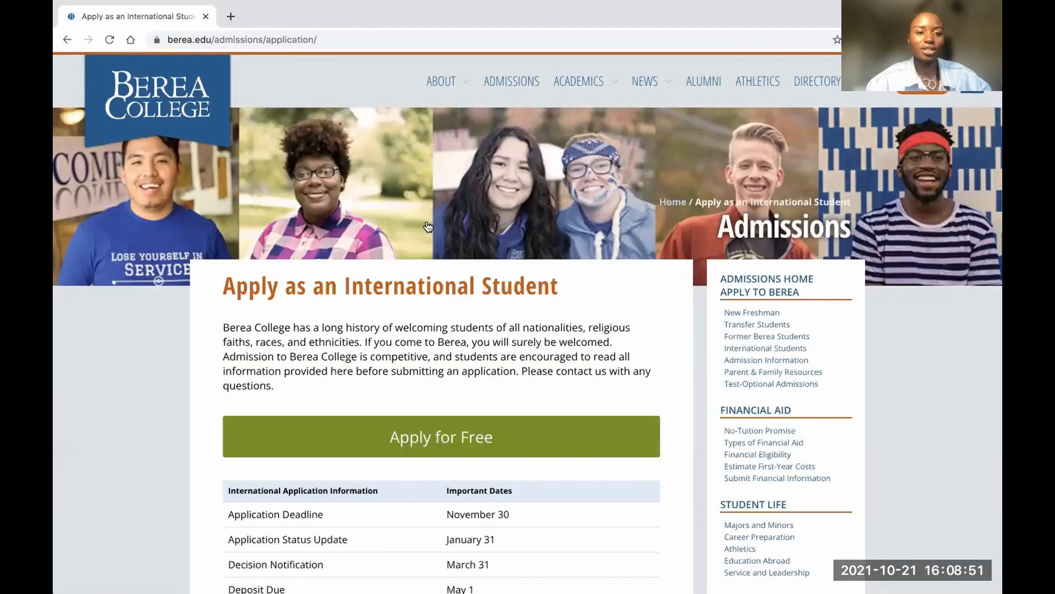
scroll(443, 318, "down", 3)
scroll(443, 314, "down", 2)
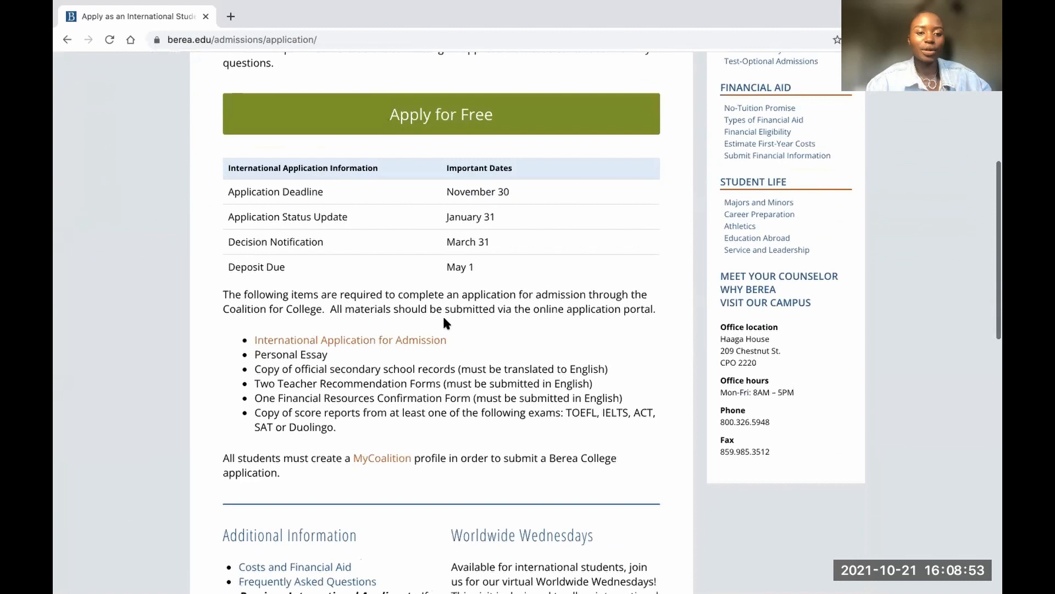
scroll(443, 315, "up", 5)
left_click(418, 428)
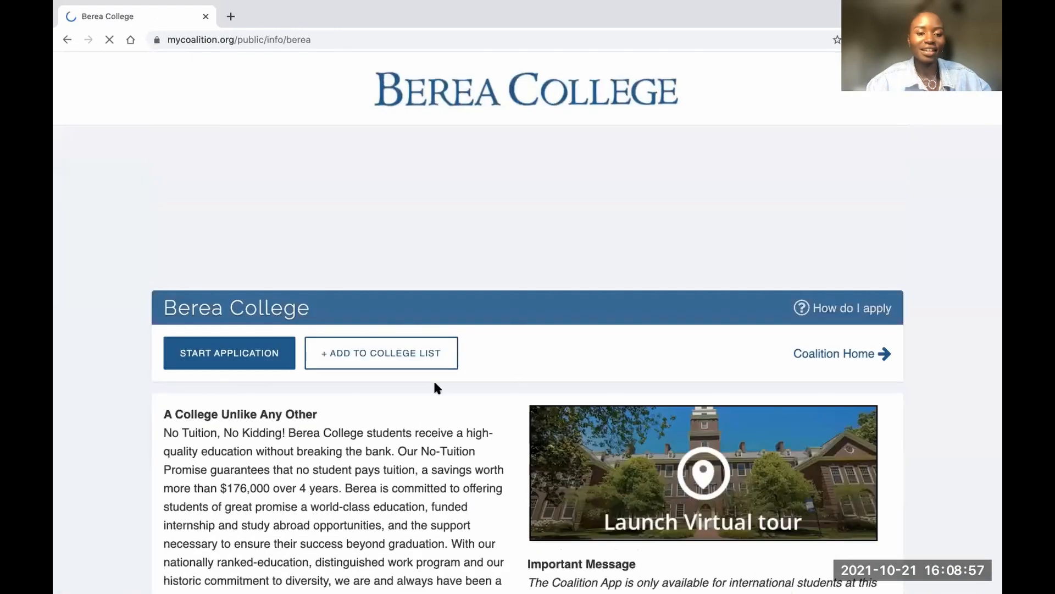
Start a Berea College application and choose to create a new Coalition account
scroll(433, 378, "down", 4)
left_click(229, 185)
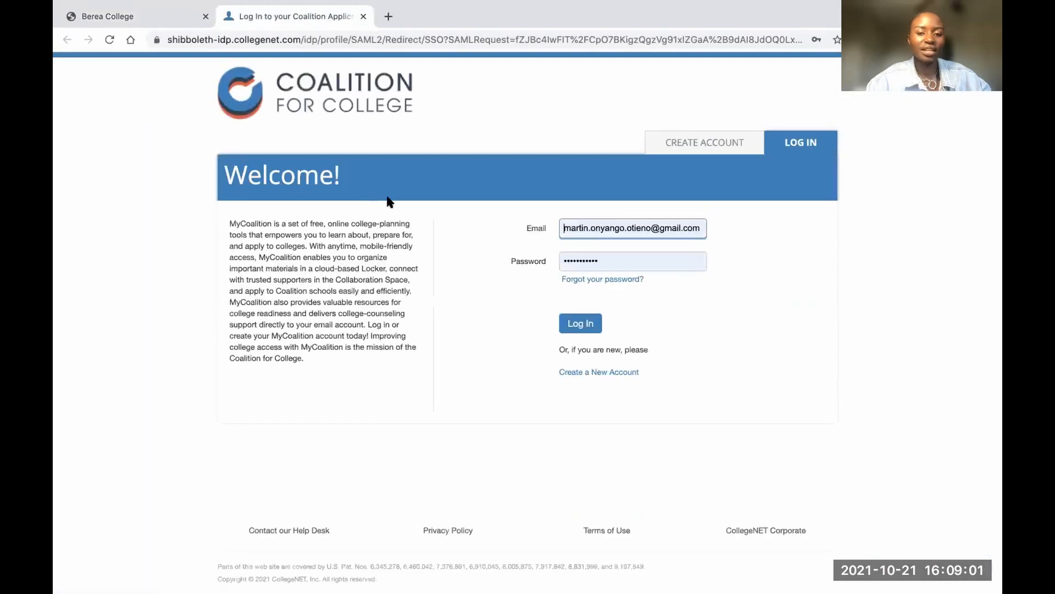
left_click(585, 375)
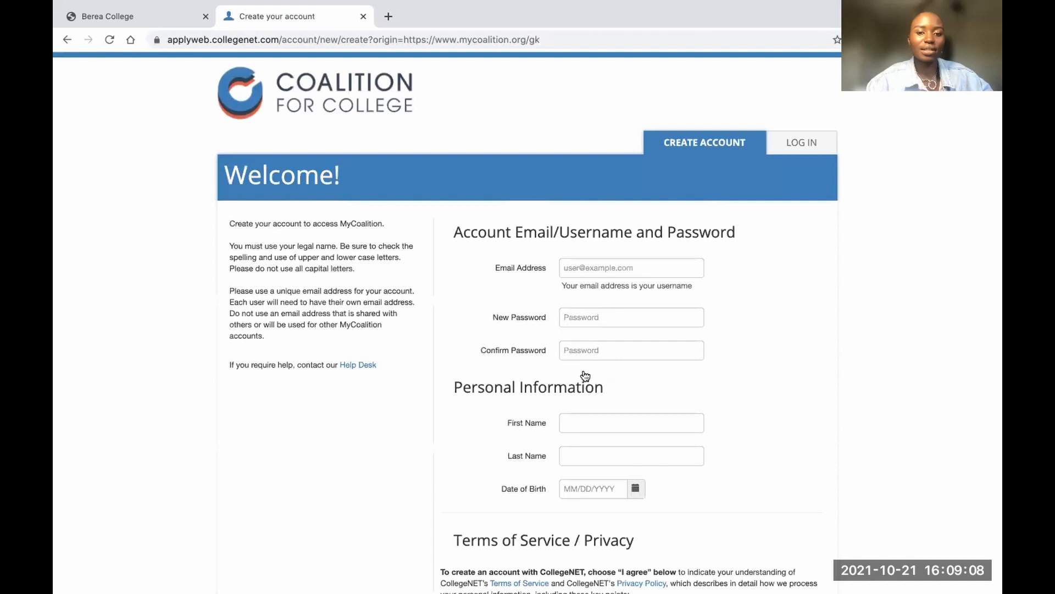
Enter the account e-mail address and a password, and confirm the password
left_click(625, 267)
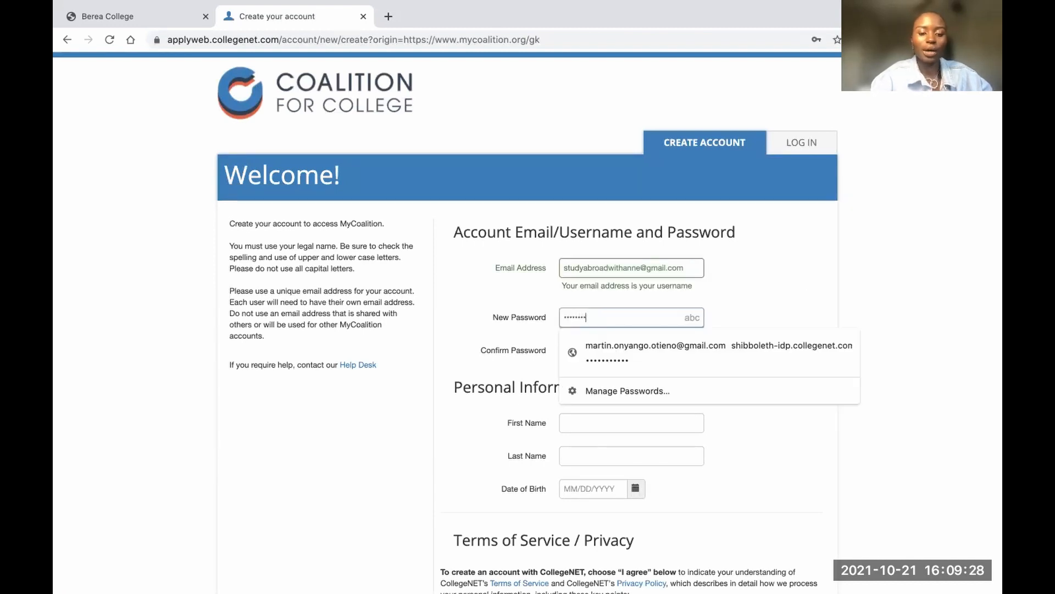
type("•")
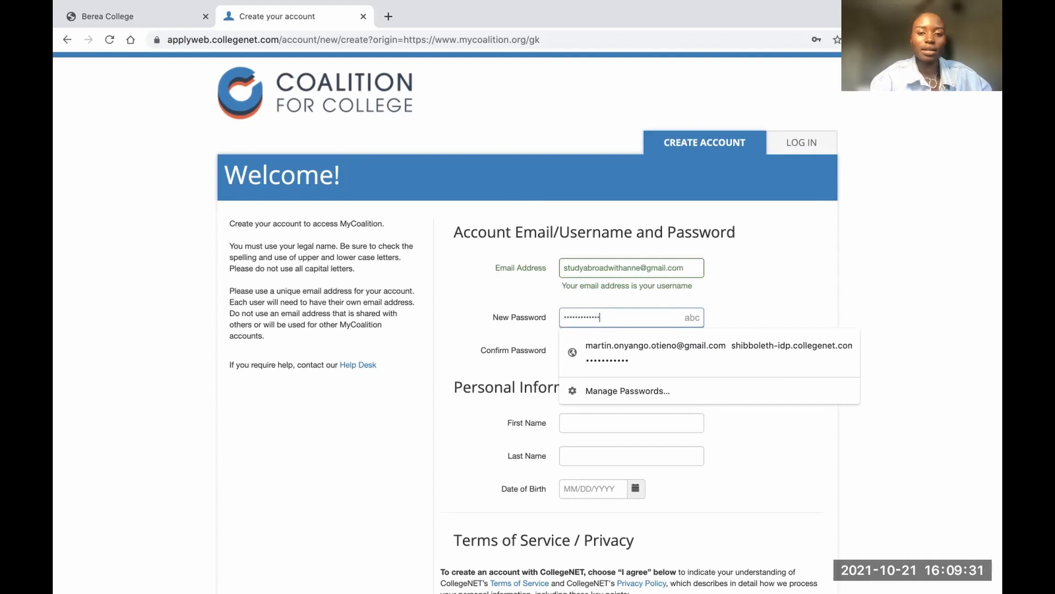
left_click(575, 344)
type("••••••••")
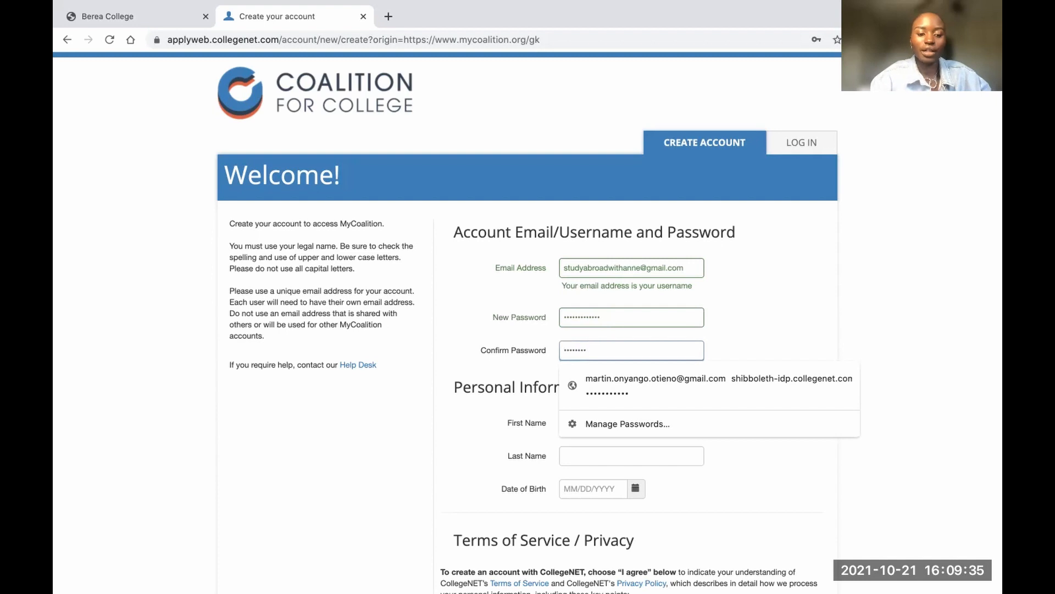
type("••")
key("BackSpace")
key("BackSpace")
key("BackSpace")
key("BackSpace")
key("BackSpace")
key("BackSpace")
key("BackSpace")
key("BackSpace")
key("BackSpace")
key("BackSpace")
type("••")
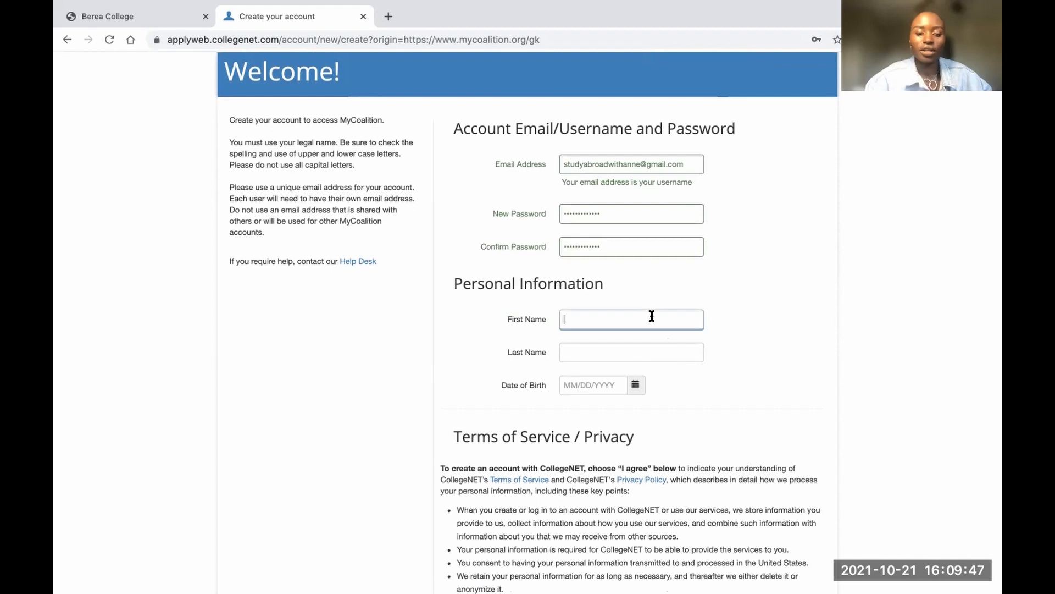
Fill in the applicant's first and last name and birth date, accept the terms, and create the account
key("Tab")
key("Tab")
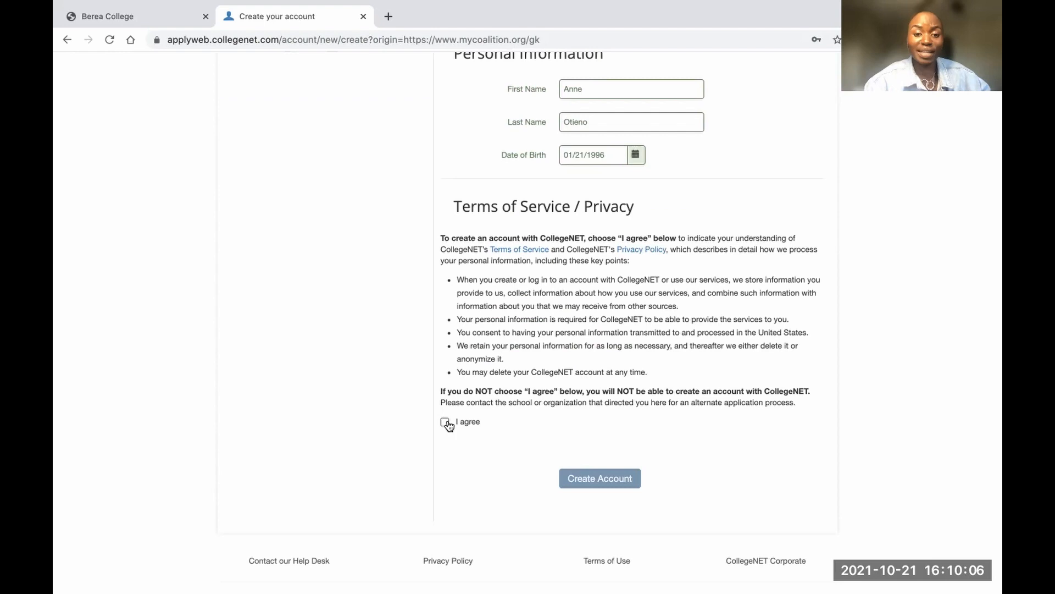
left_click(447, 423)
left_click(587, 479)
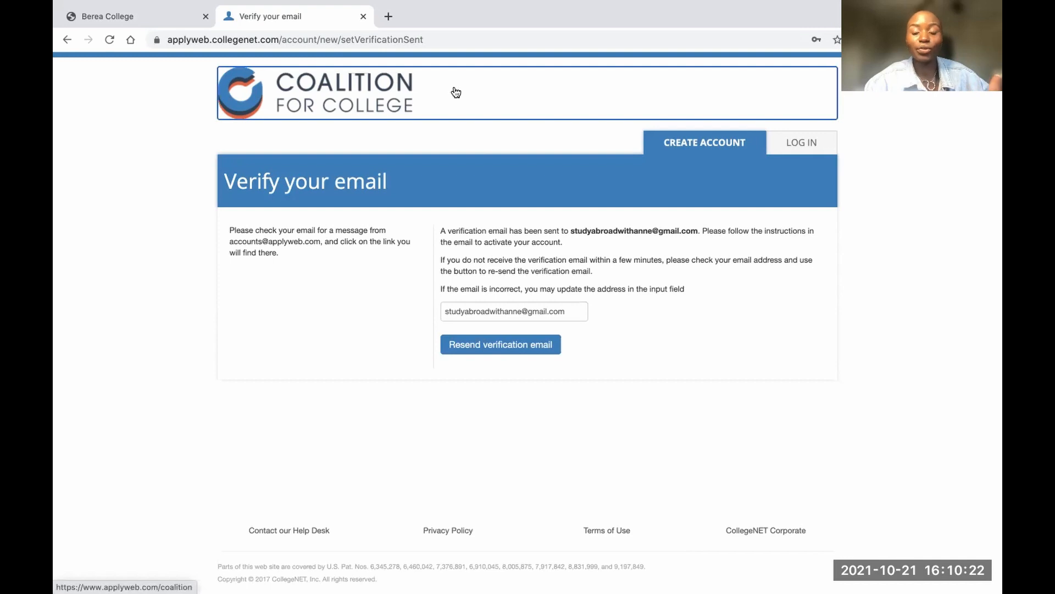
In Gmail, open 'Please verify your account', follow its link, then return to the Verify tab
left_click(389, 16)
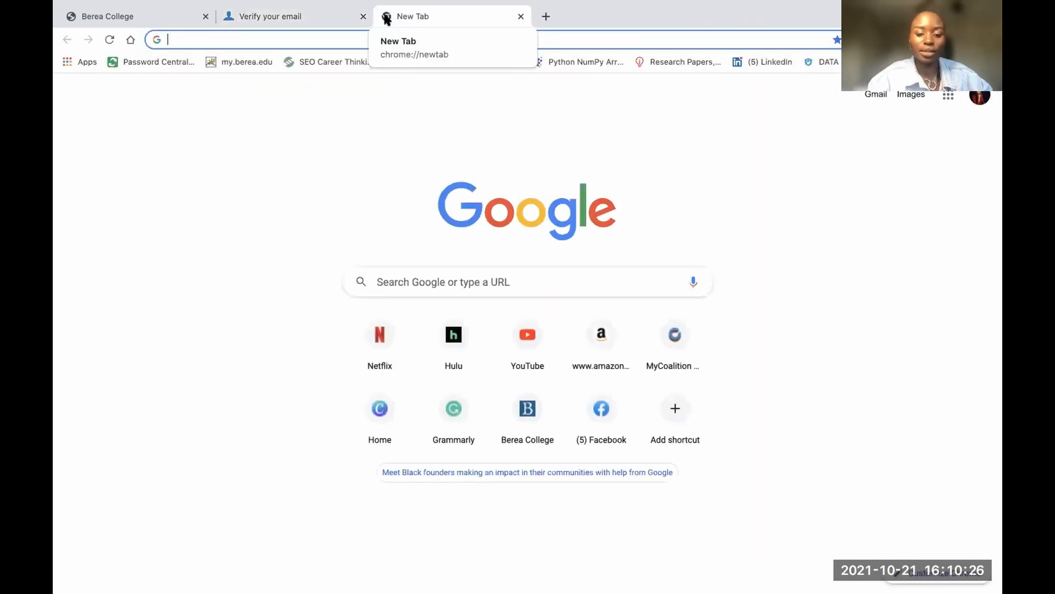
type("gm")
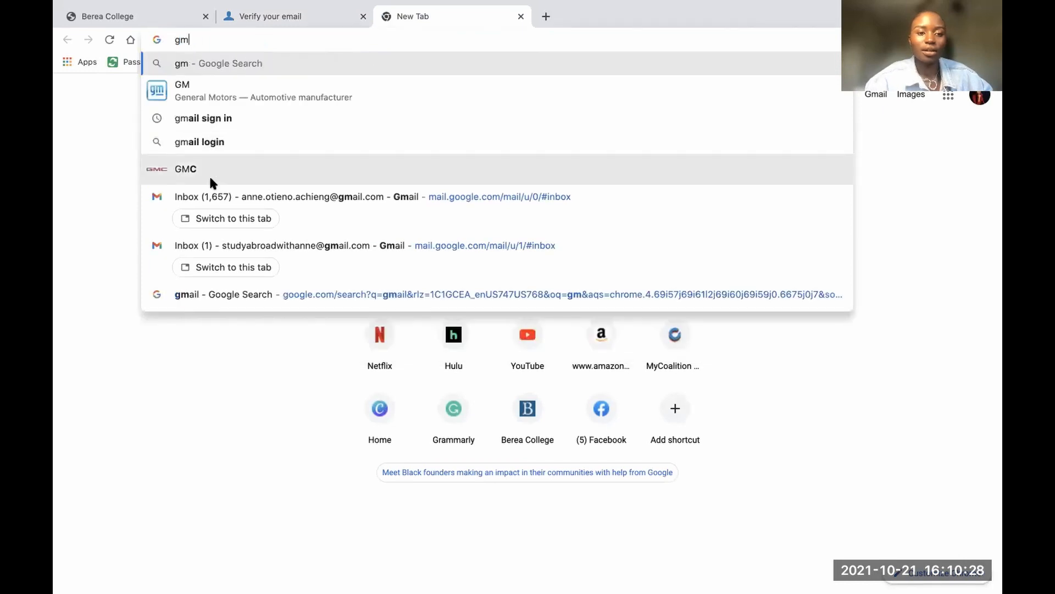
left_click(269, 242)
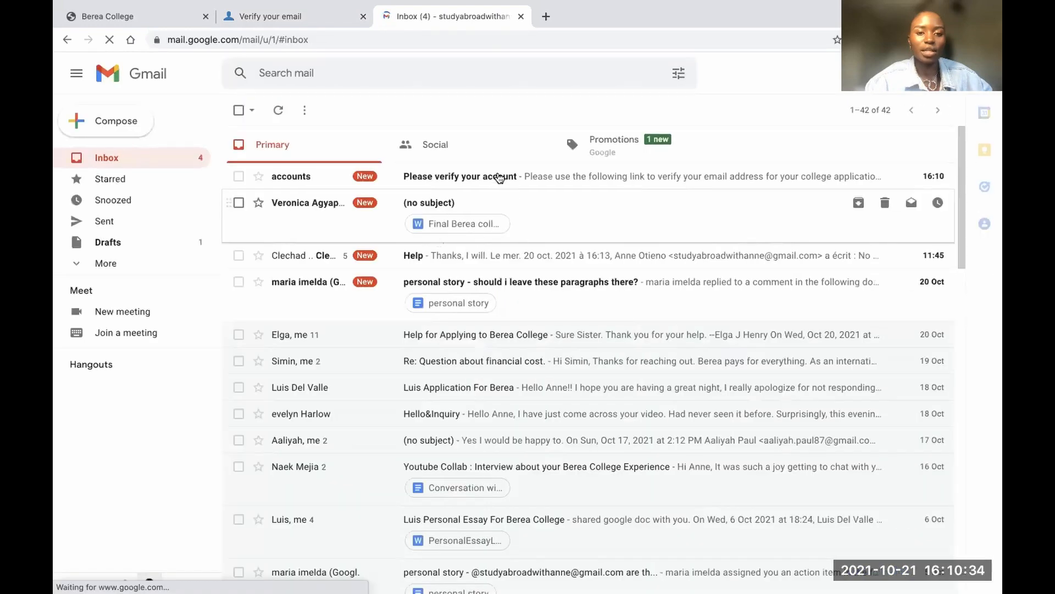
left_click(511, 177)
left_click(400, 239)
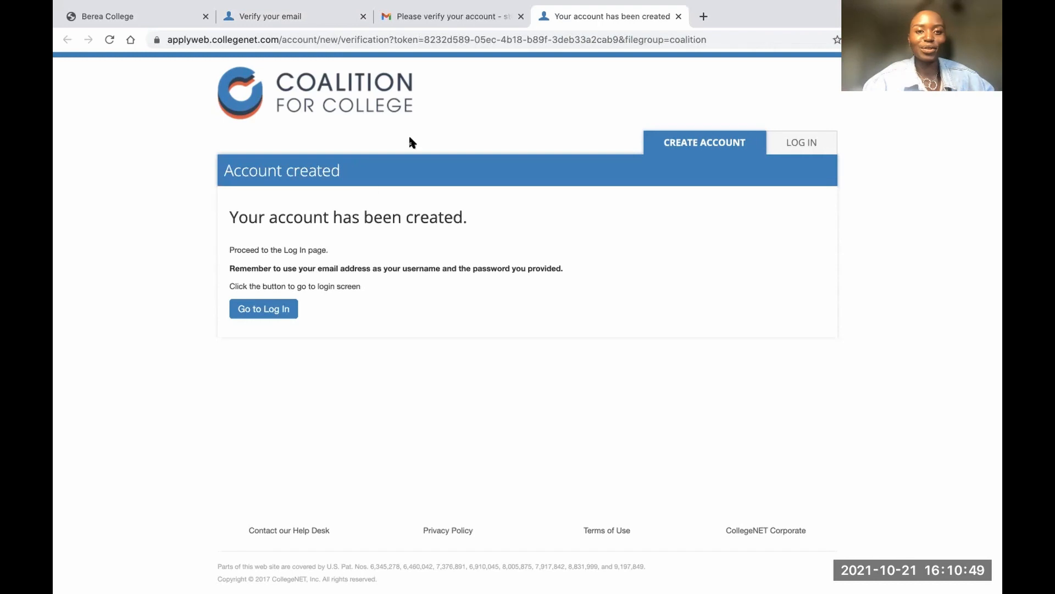
left_click(307, 13)
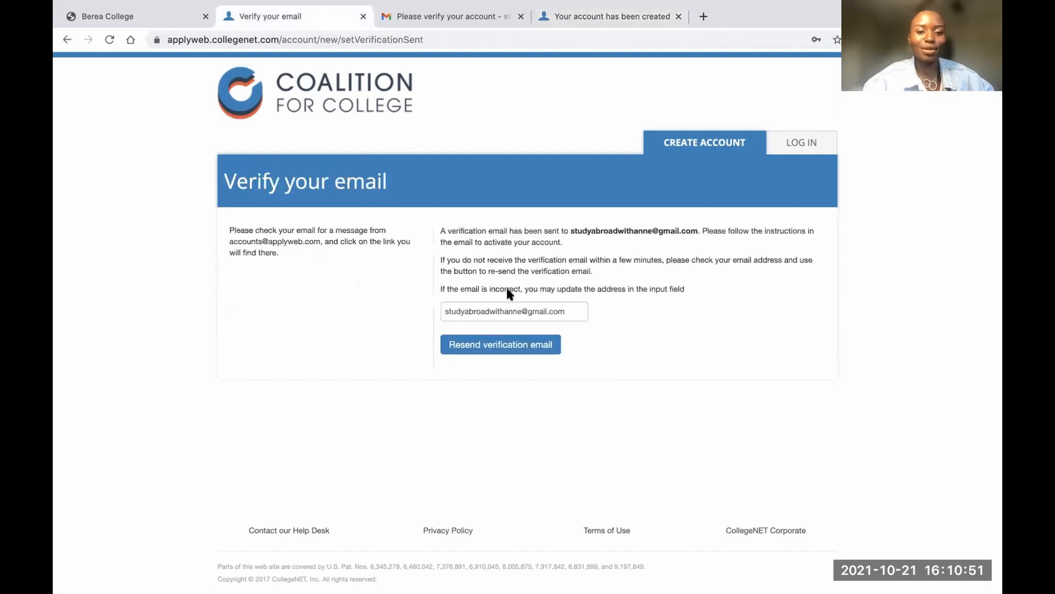
Log in with the new account's e-mail and password and pick the Student role
left_click(791, 144)
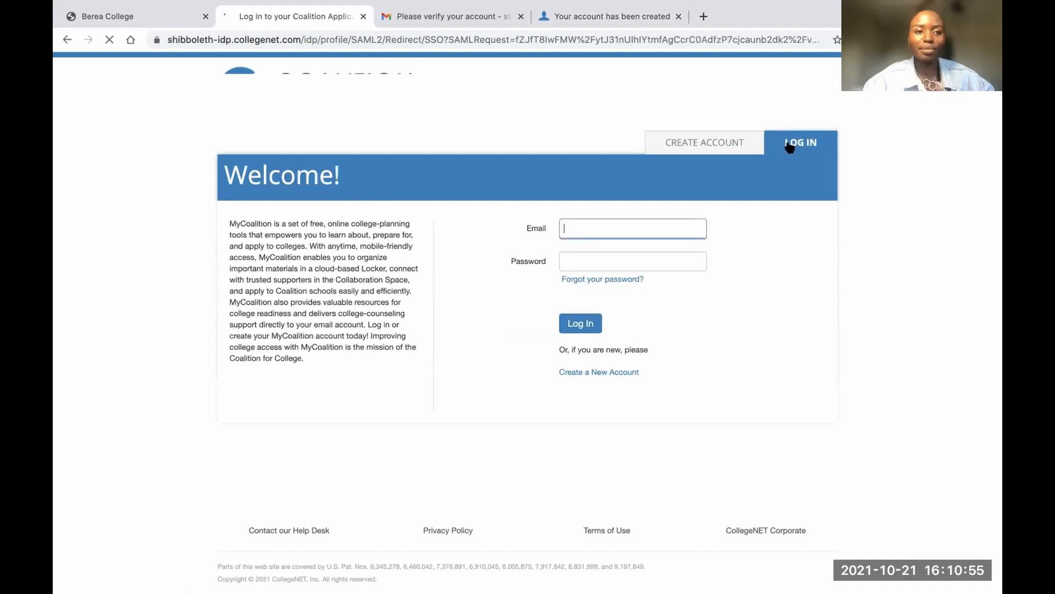
left_click(631, 228)
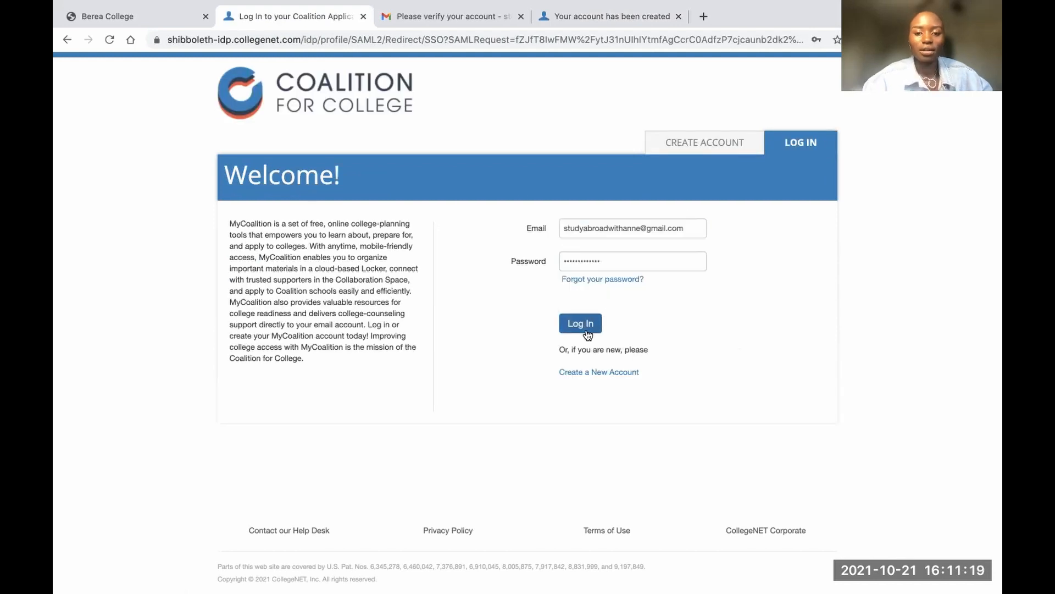
left_click(581, 325)
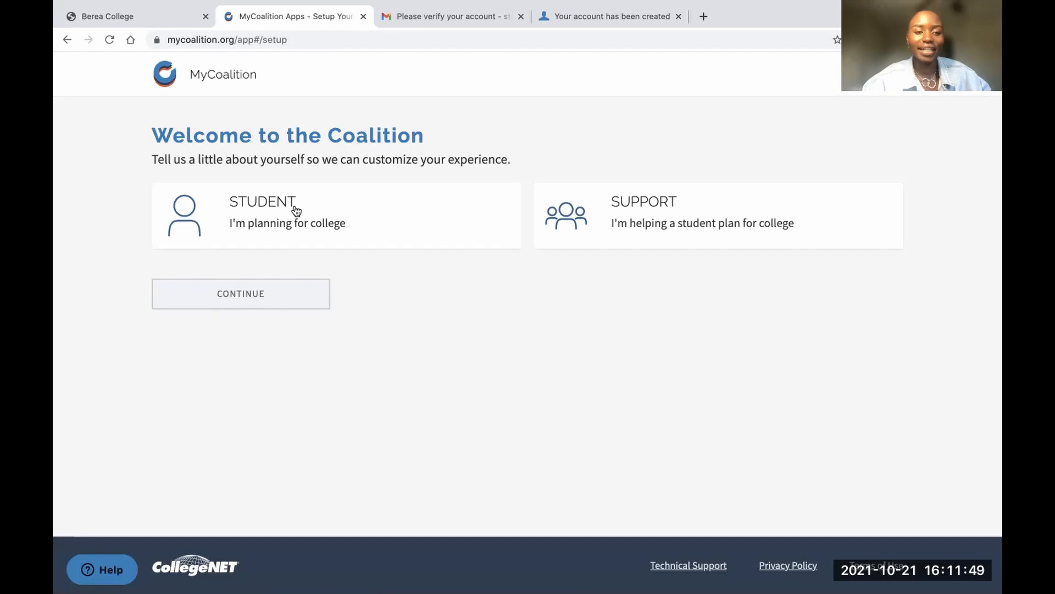
left_click(297, 211)
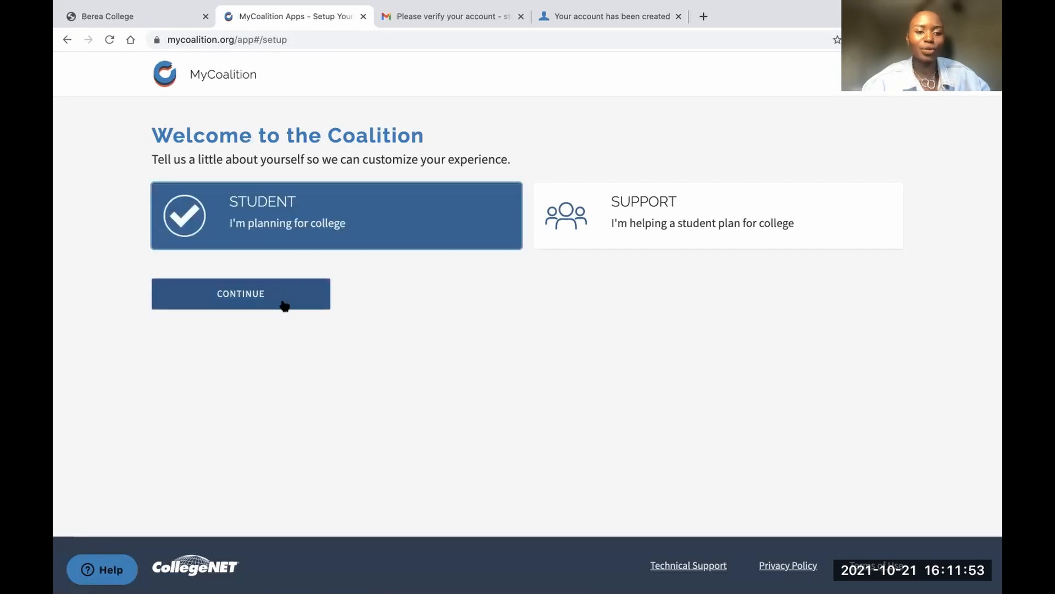
Answer Not Currently Enrolled, Yes to graduating high school, and No to college credits
left_click(279, 299)
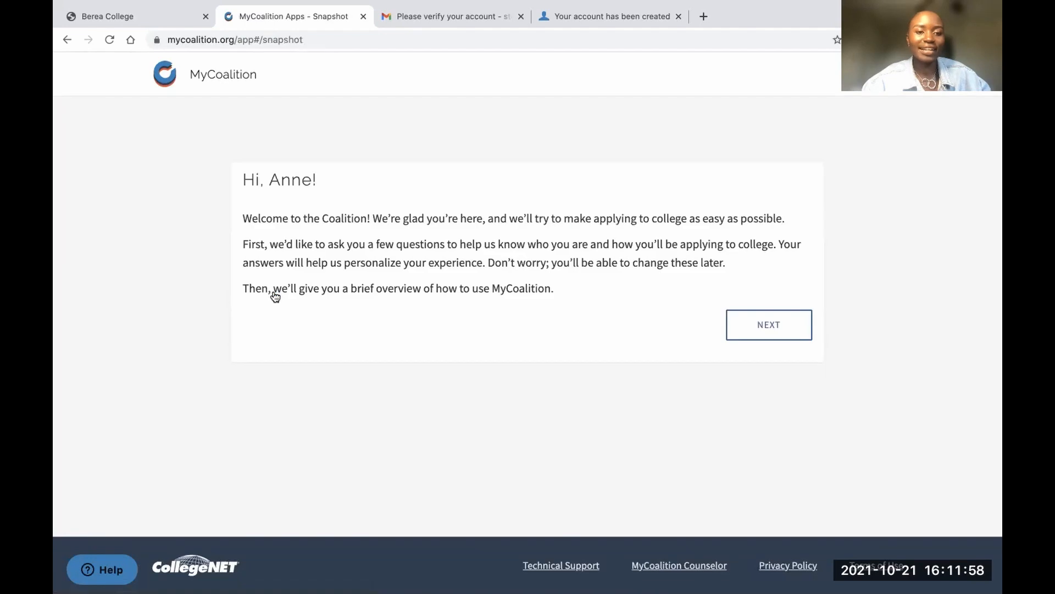
left_click(767, 329)
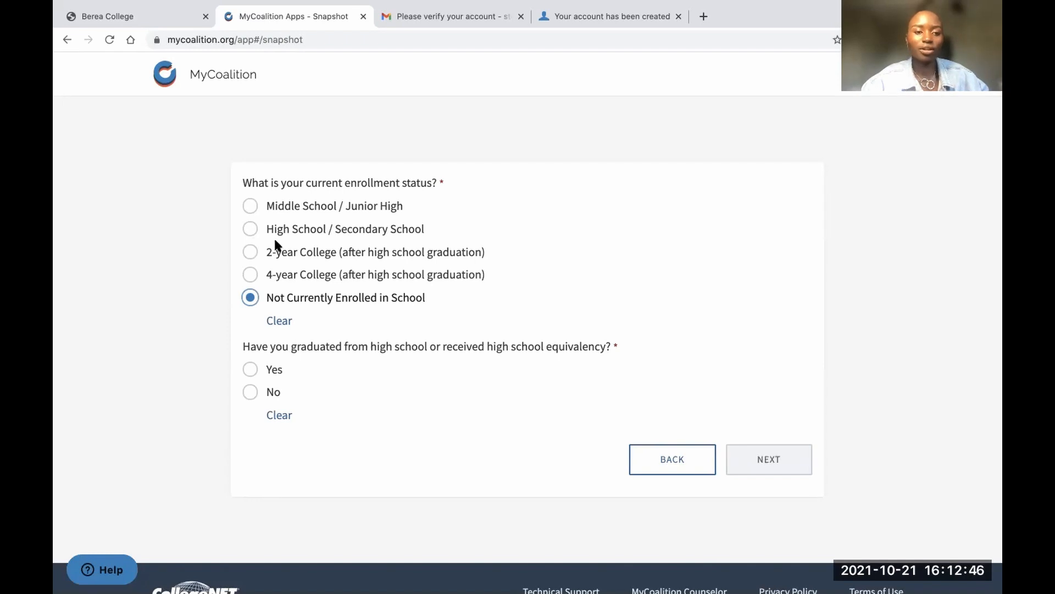
left_click(250, 372)
scroll(320, 408, "down", 2)
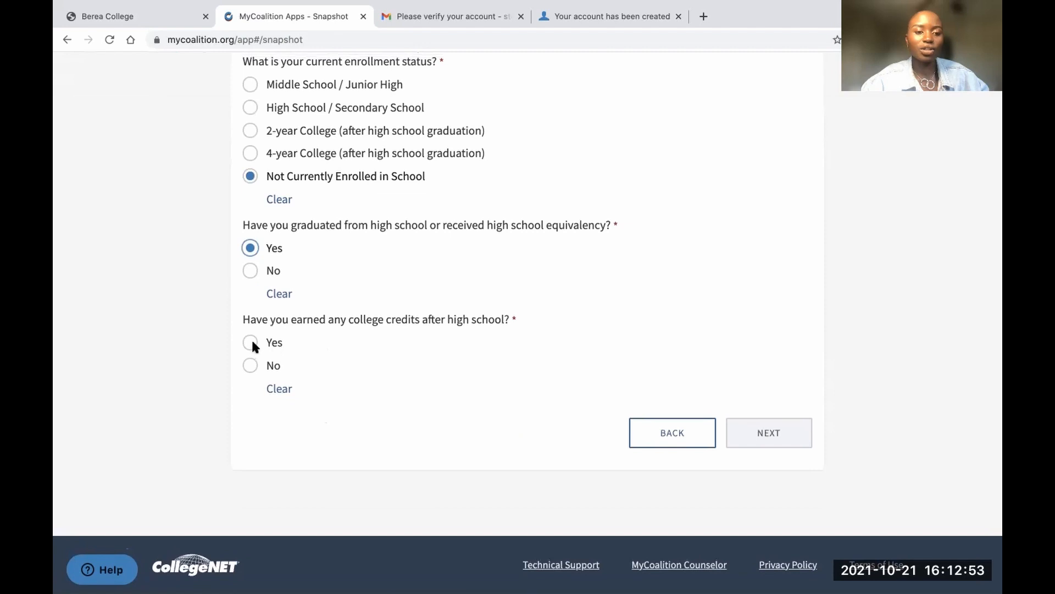
left_click(251, 365)
left_click(769, 435)
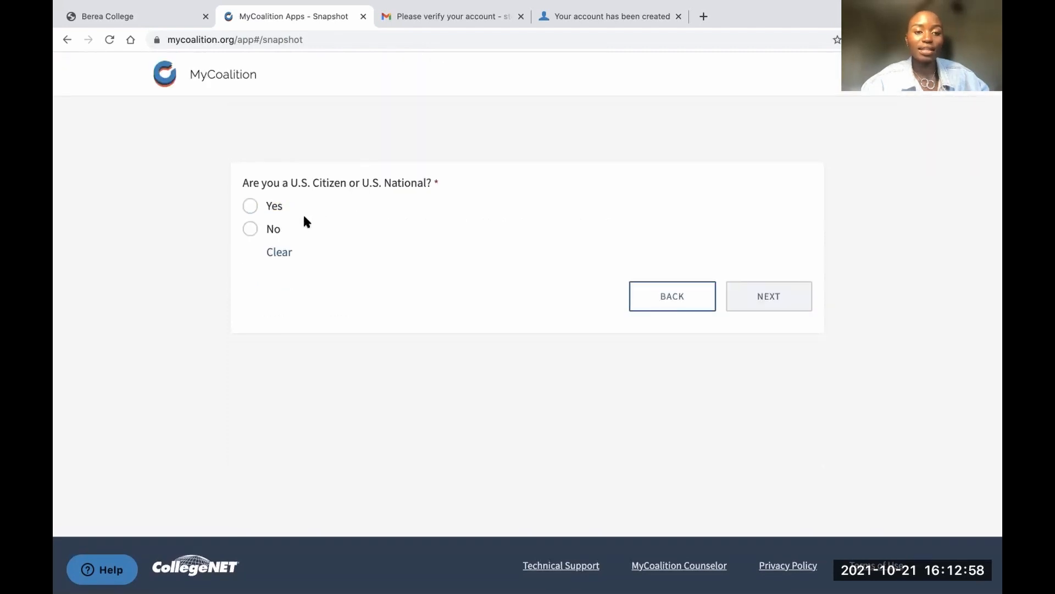
Answer No to U.S. citizenship and permanent residency, accepting the International First Year Applicant classification
left_click(249, 229)
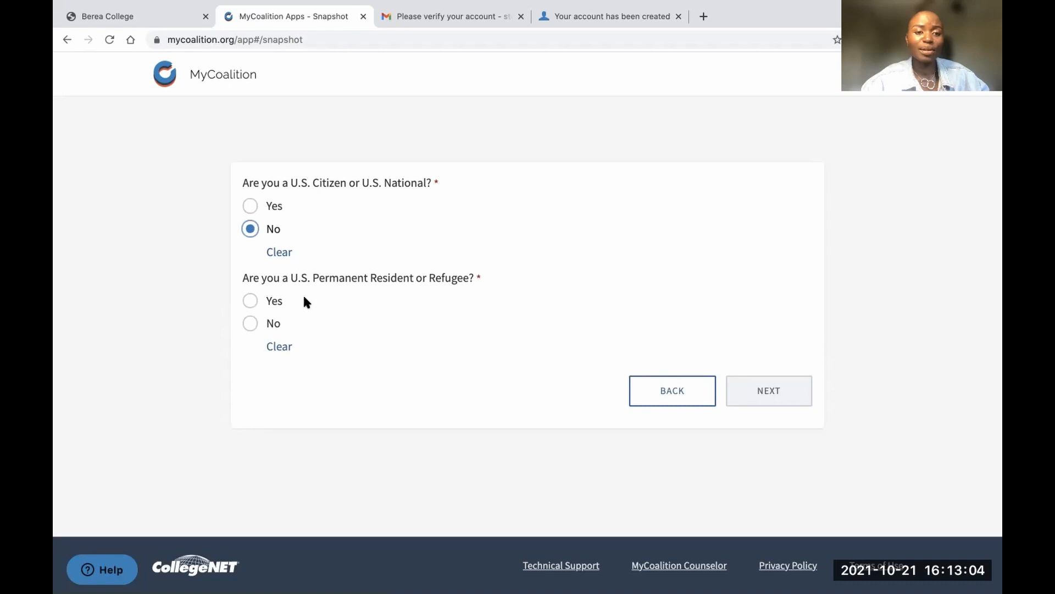
left_click(250, 323)
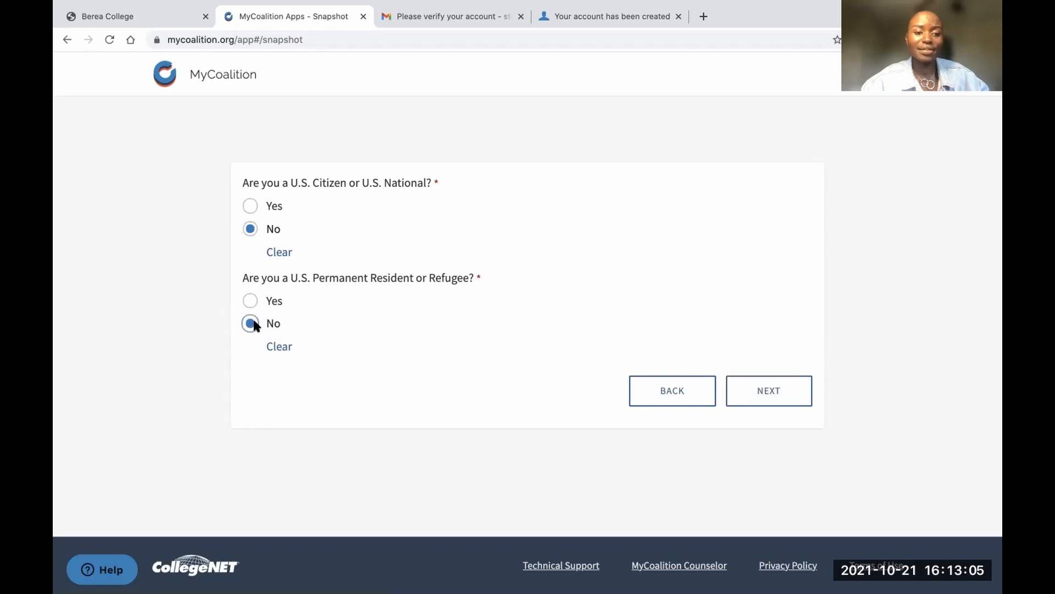
left_click(739, 388)
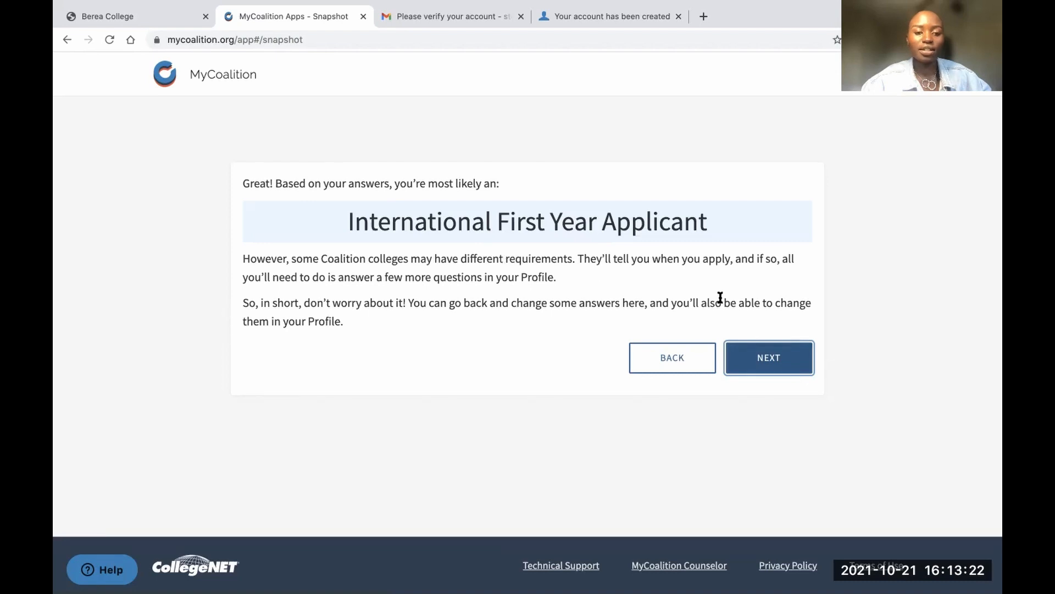
left_click(769, 364)
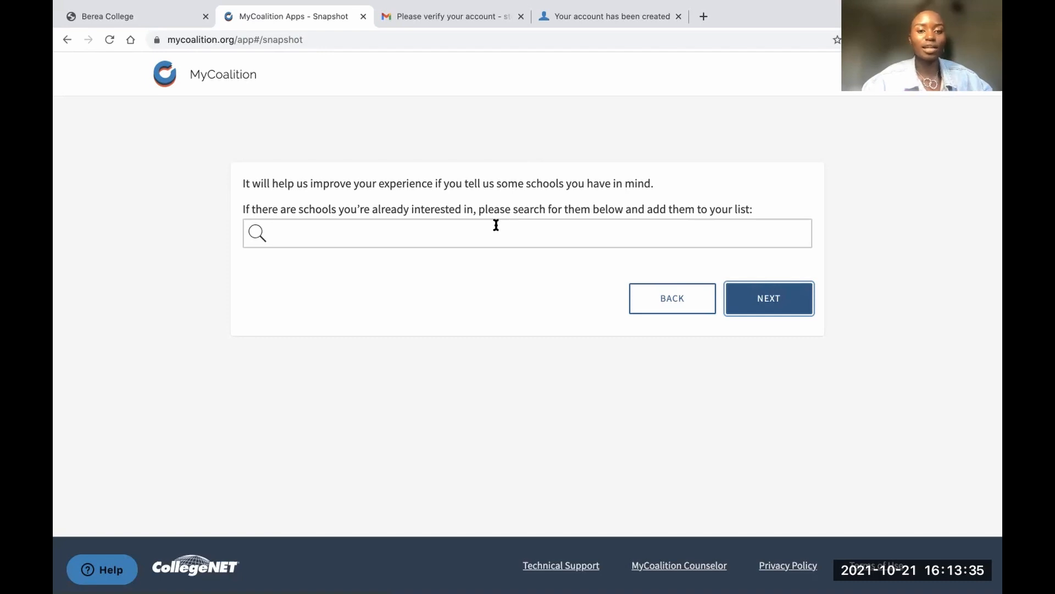
Search 'berea c' and add Berea College to the school list
left_click(430, 232)
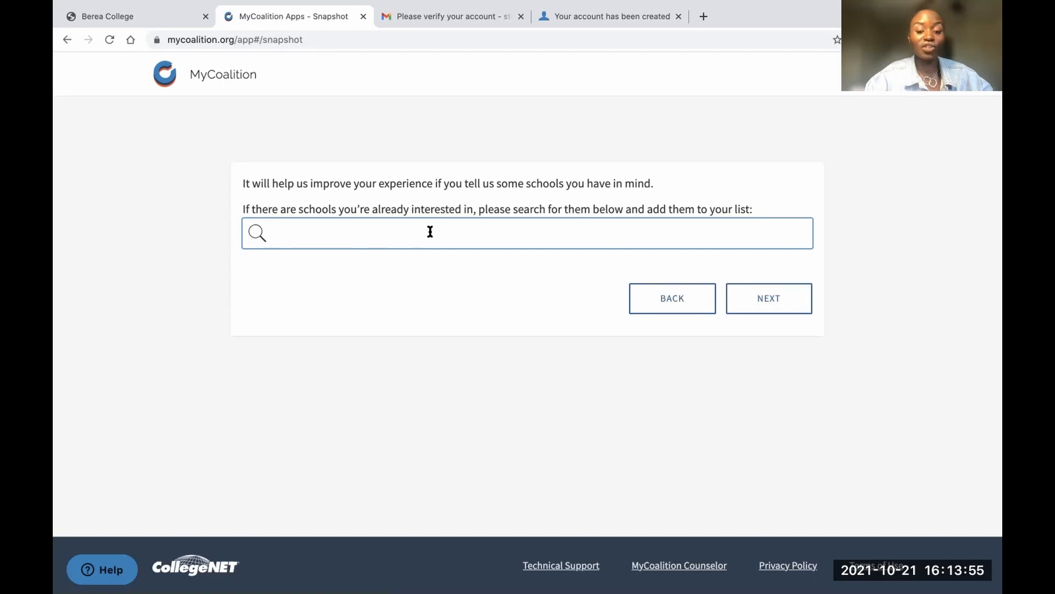
type("berea")
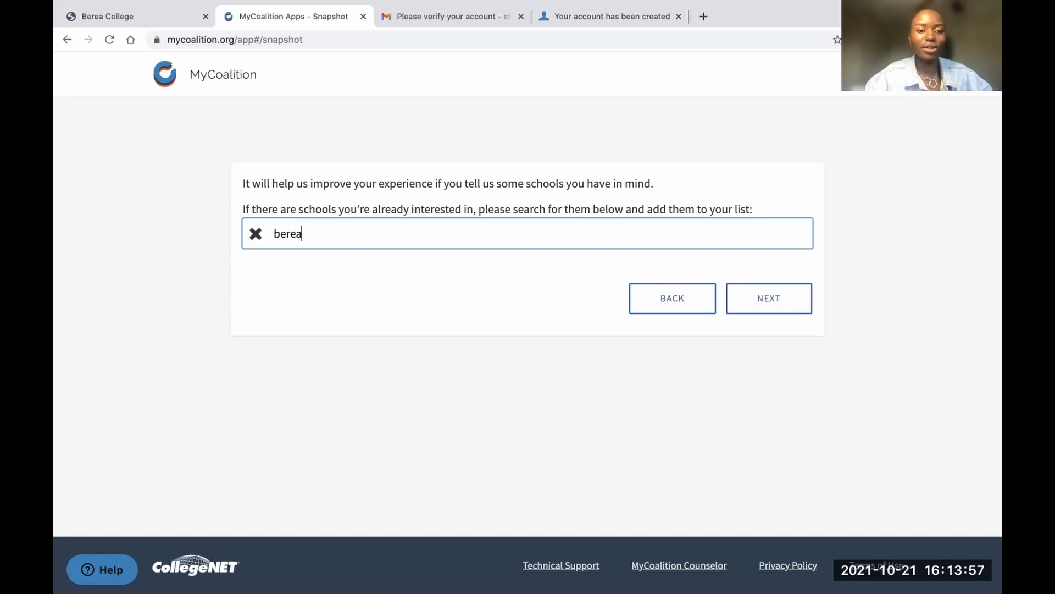
type(" c")
left_click(321, 276)
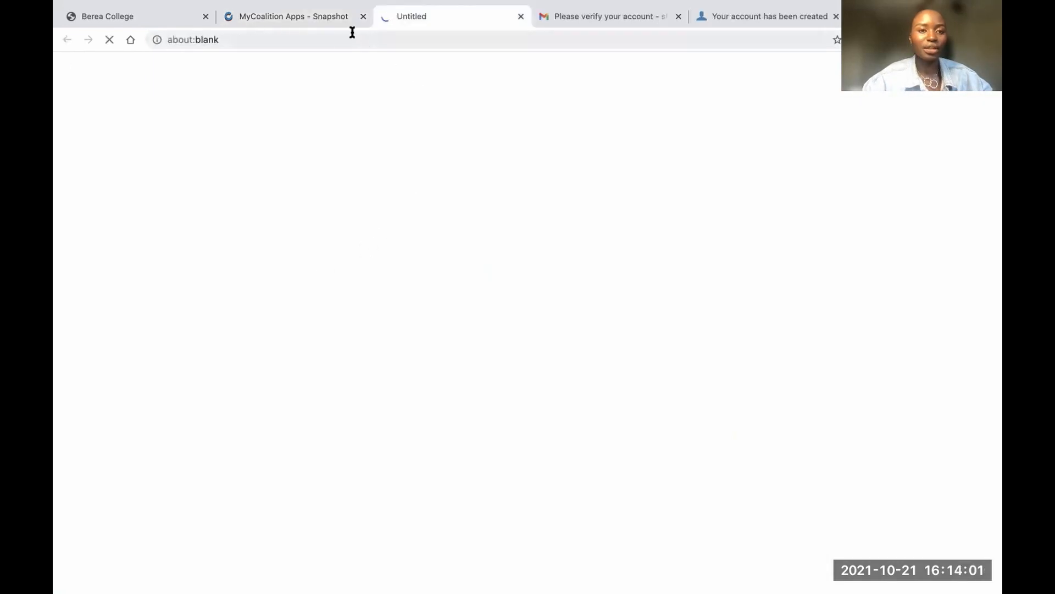
left_click(334, 17)
left_click(549, 272)
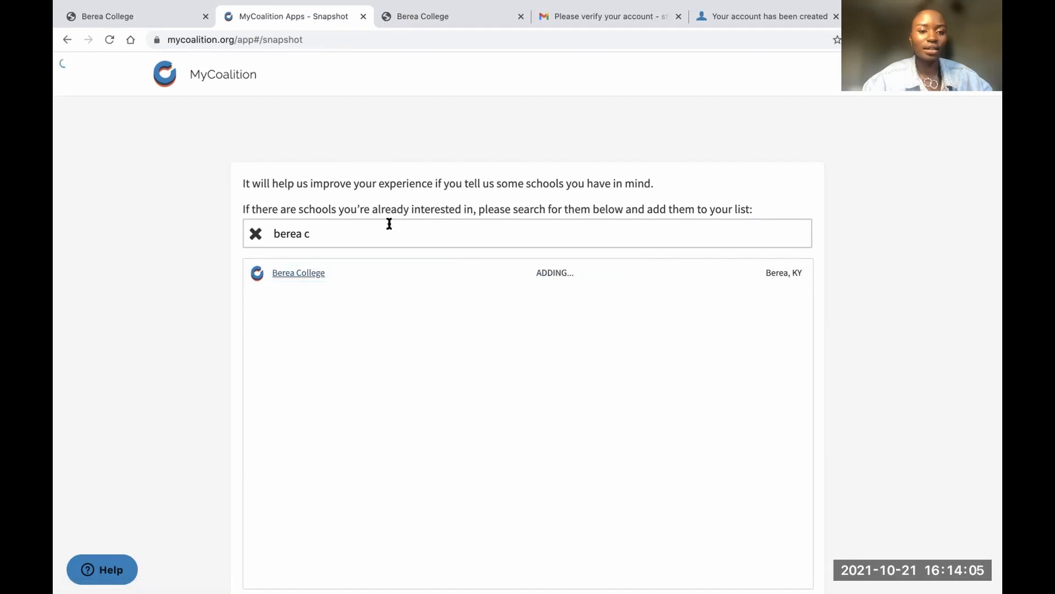
Search 'ari' and add Arizona State University and the University of Arizona
left_click(377, 235)
key("BackSpace")
key("BackSpace")
key("BackSpace")
key("BackSpace")
key("BackSpace")
key("BackSpace")
key("BackSpace")
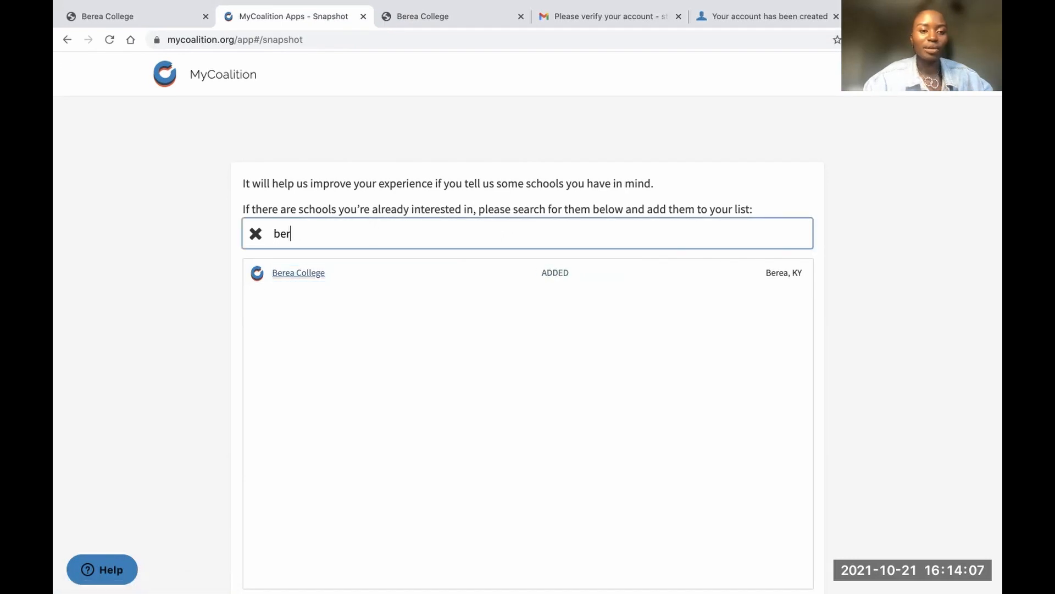
type("ari")
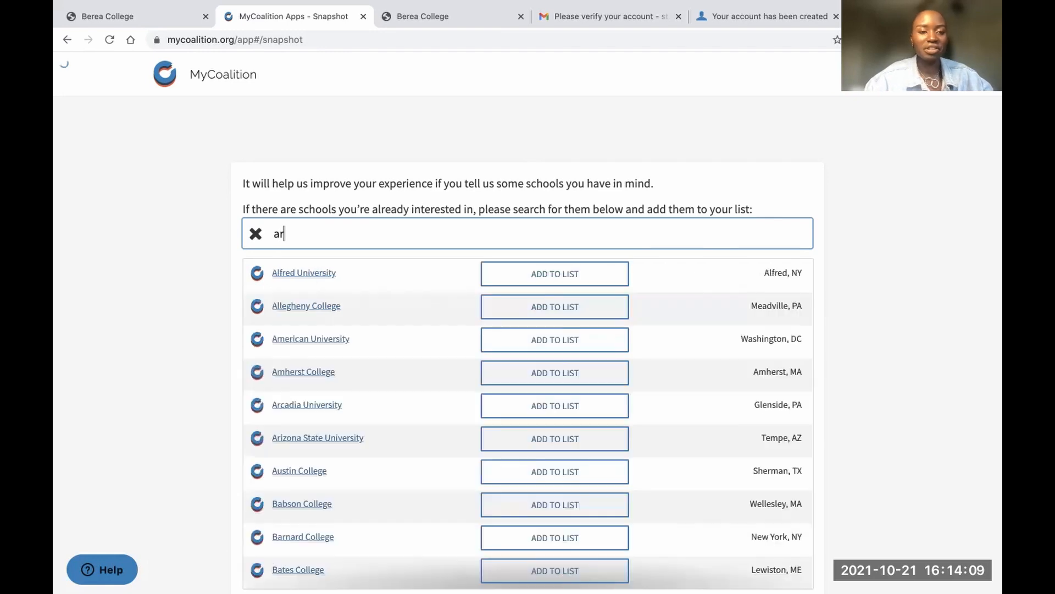
left_click(539, 273)
left_click(559, 306)
After a fruitless 'coe coll' search, clear it and add Barnard College from the full list
left_click(448, 238)
key("BackSpace")
key("BackSpace")
key("BackSpace")
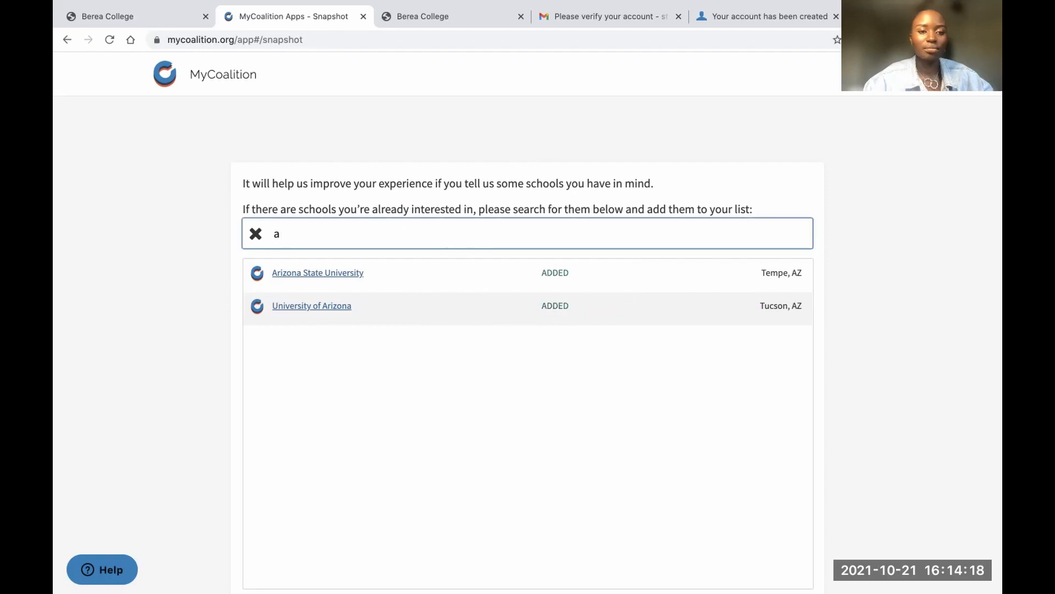
type("coe")
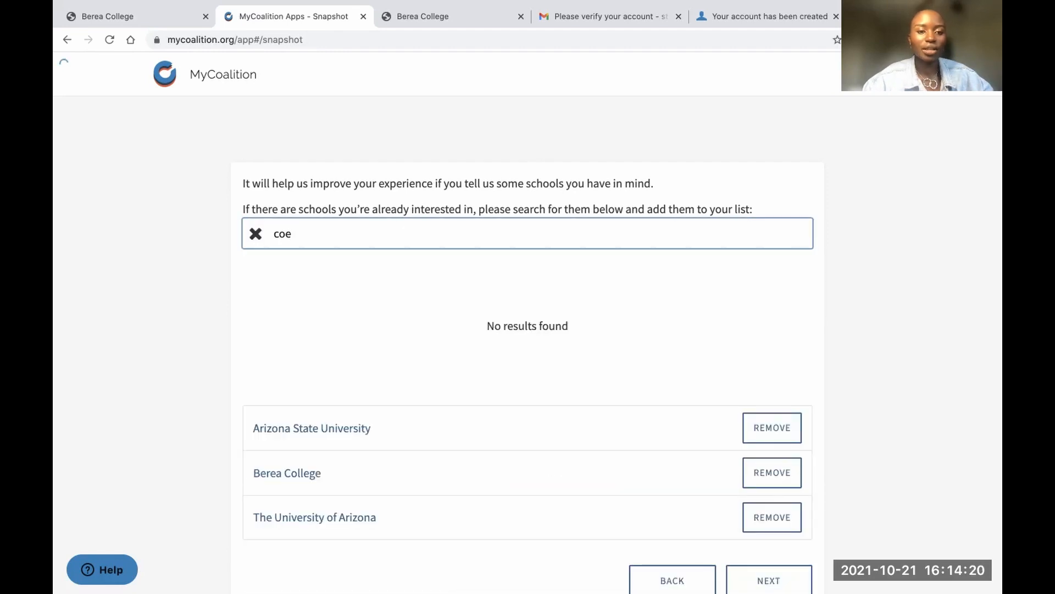
type(" coll")
key("BackSpace")
key("BackSpace")
key("BackSpace")
key("BackSpace")
key("BackSpace")
key("BackSpace")
key("BackSpace")
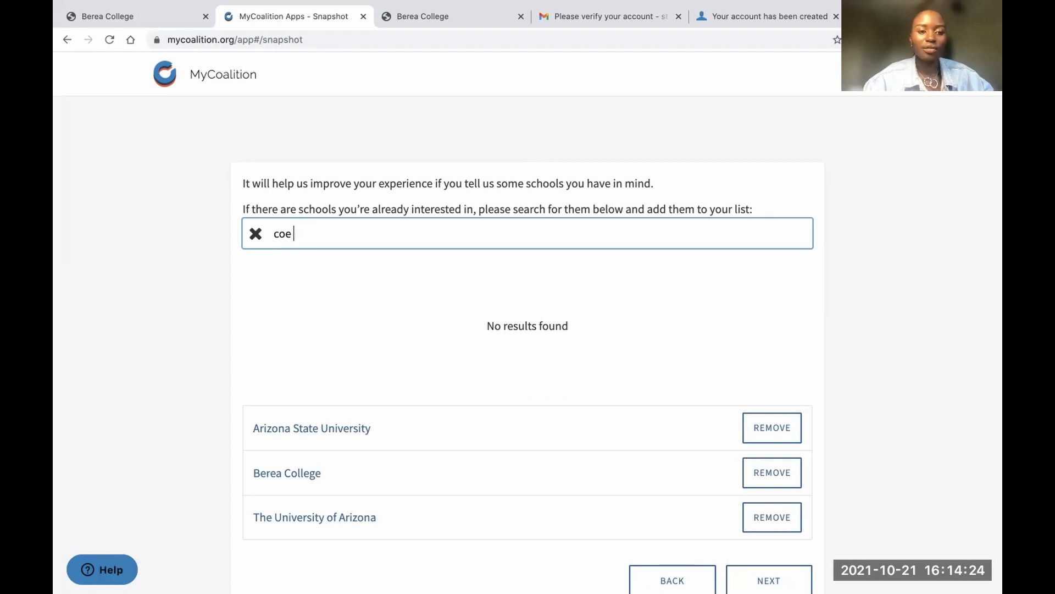
key("BackSpace")
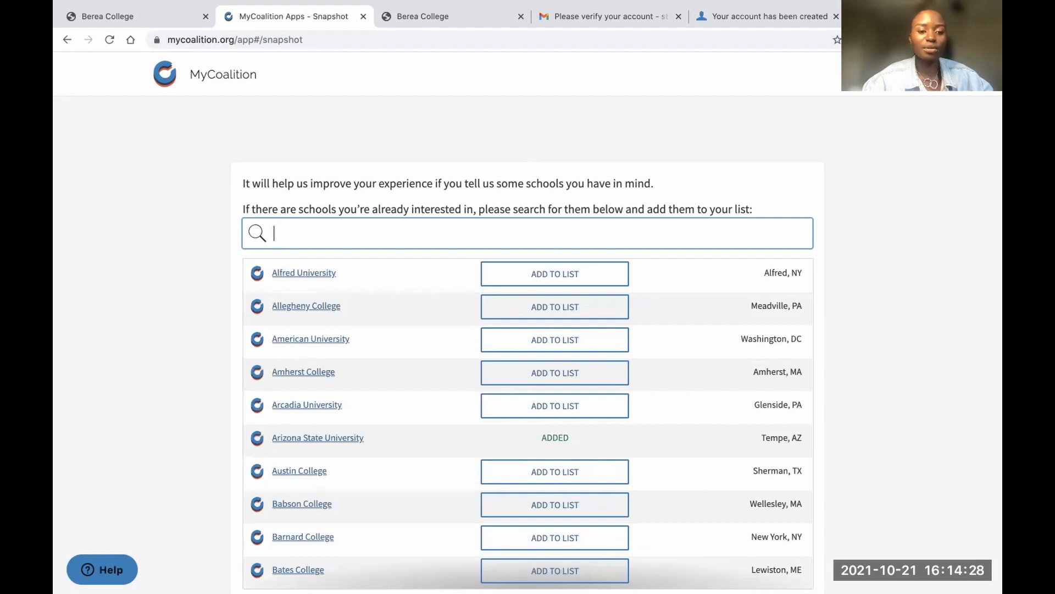
scroll(368, 440, "down", 3)
scroll(368, 440, "down", 1)
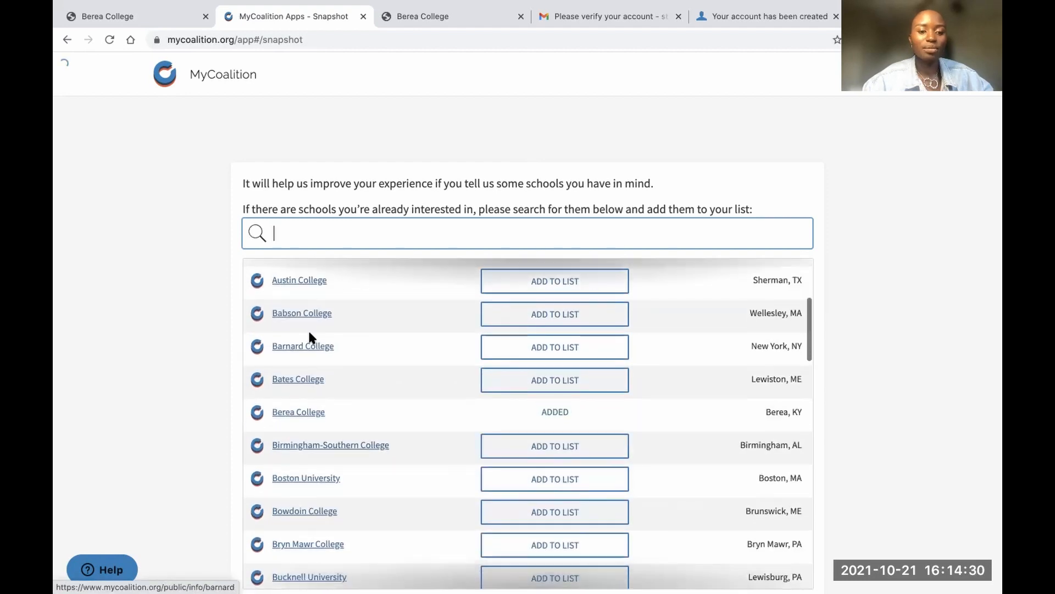
left_click(551, 354)
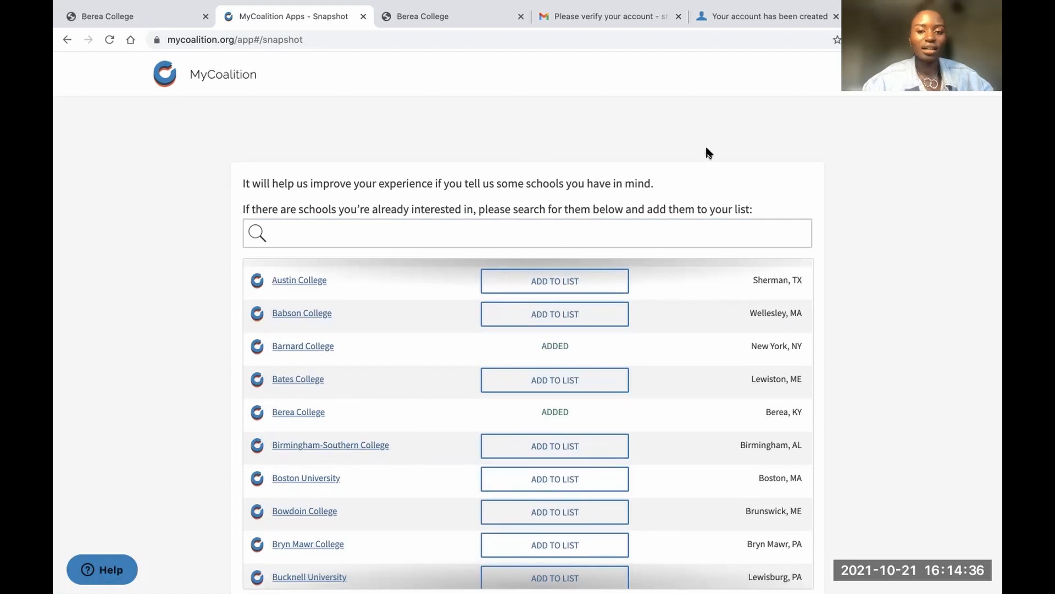
scroll(694, 331, "down", 20)
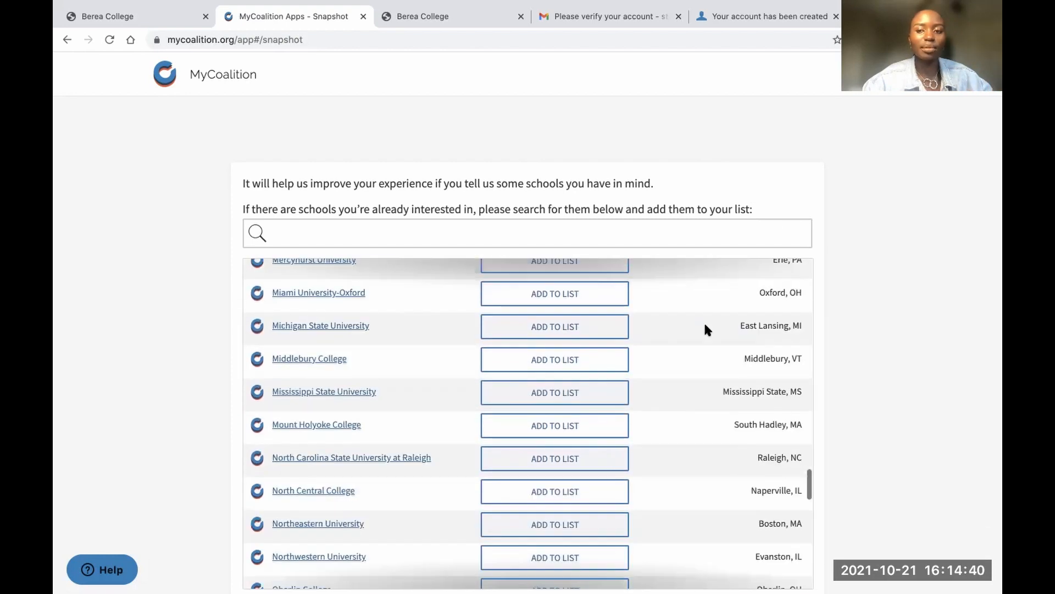
scroll(920, 256, "down", 7)
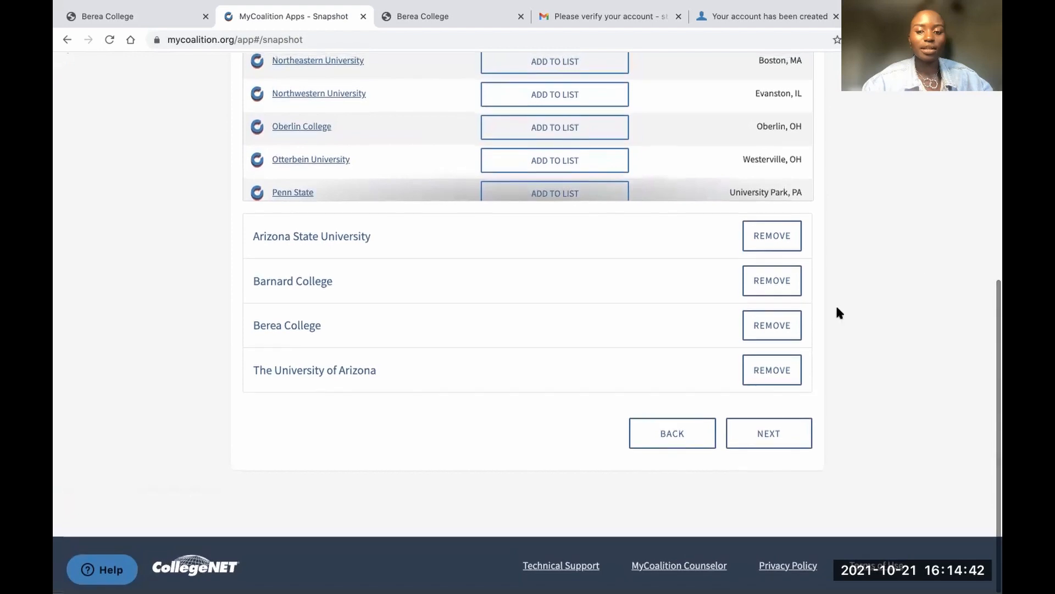
Step through the Profile, Locker, Colleges and Get help tutorial pages to 'That's it!'
left_click(773, 433)
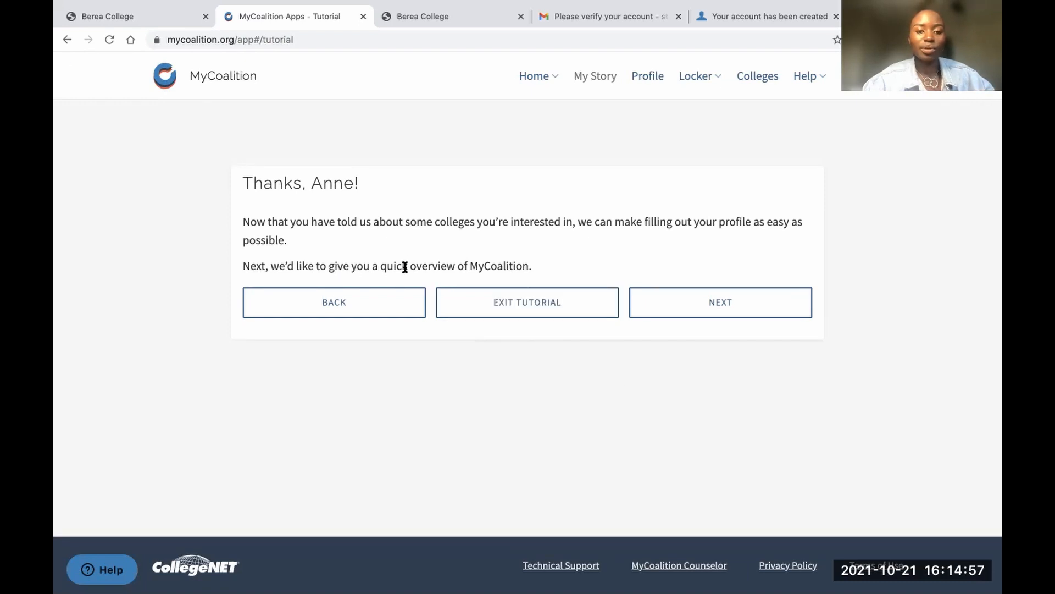
left_click(704, 312)
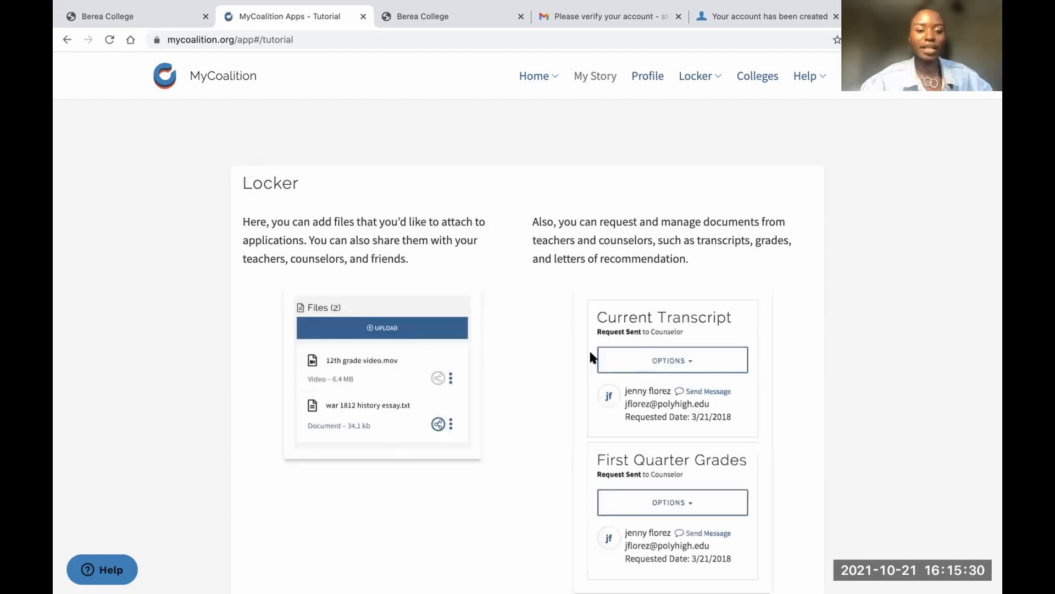
scroll(590, 354, "down", 4)
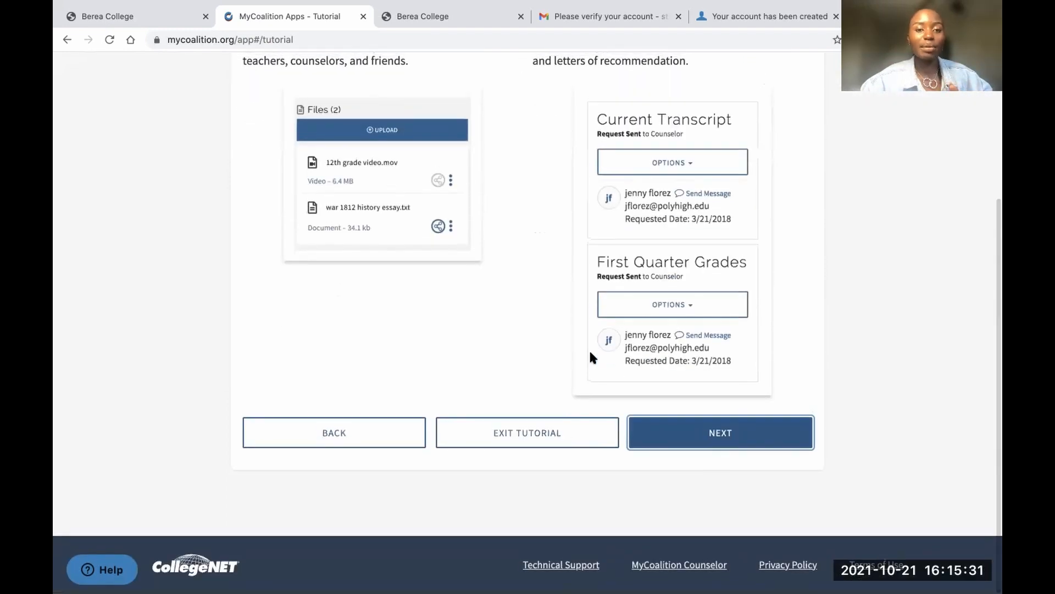
scroll(590, 353, "up", 4)
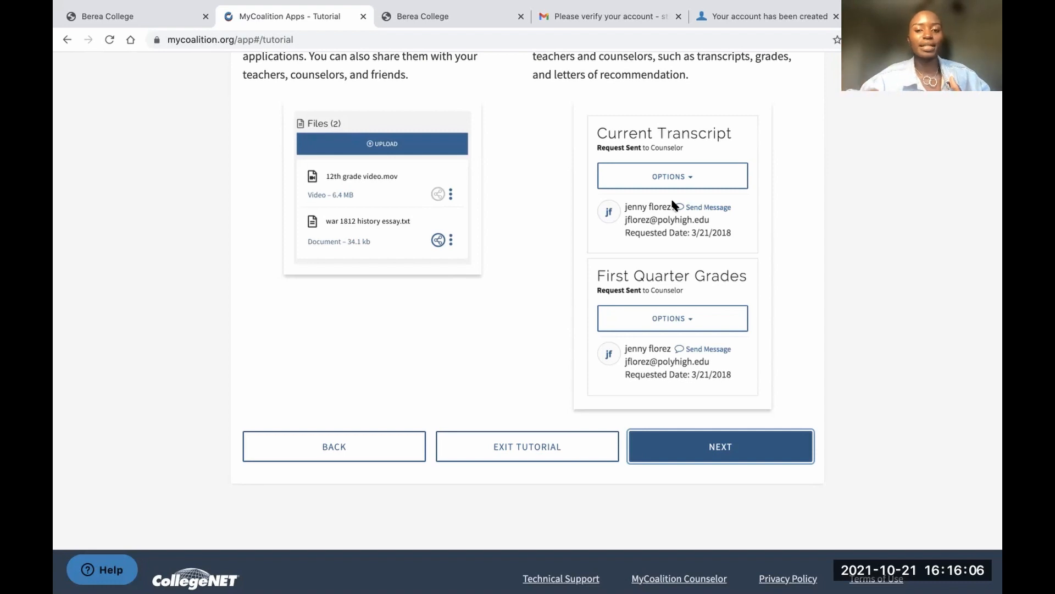
left_click(712, 447)
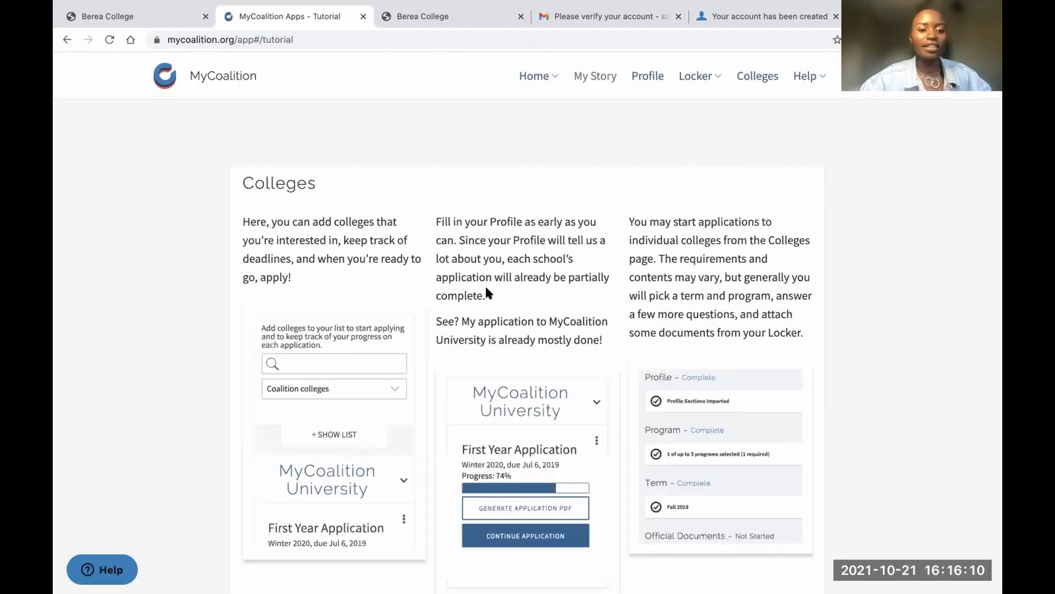
scroll(485, 285, "down", 3)
scroll(486, 287, "up", 3)
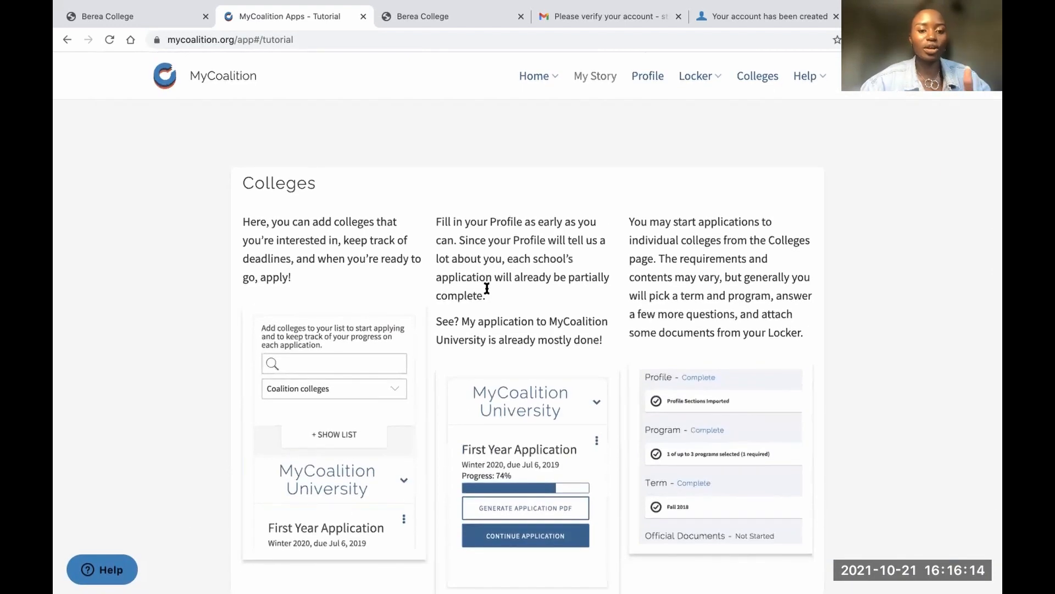
scroll(486, 286, "down", 3)
left_click(710, 464)
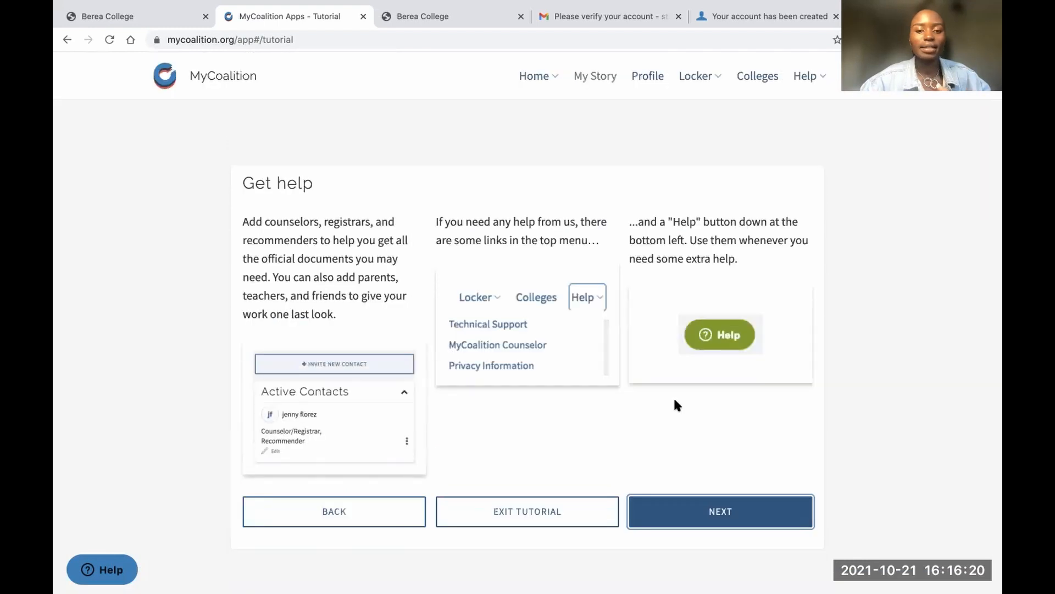
left_click(701, 511)
scroll(651, 467, "down", 3)
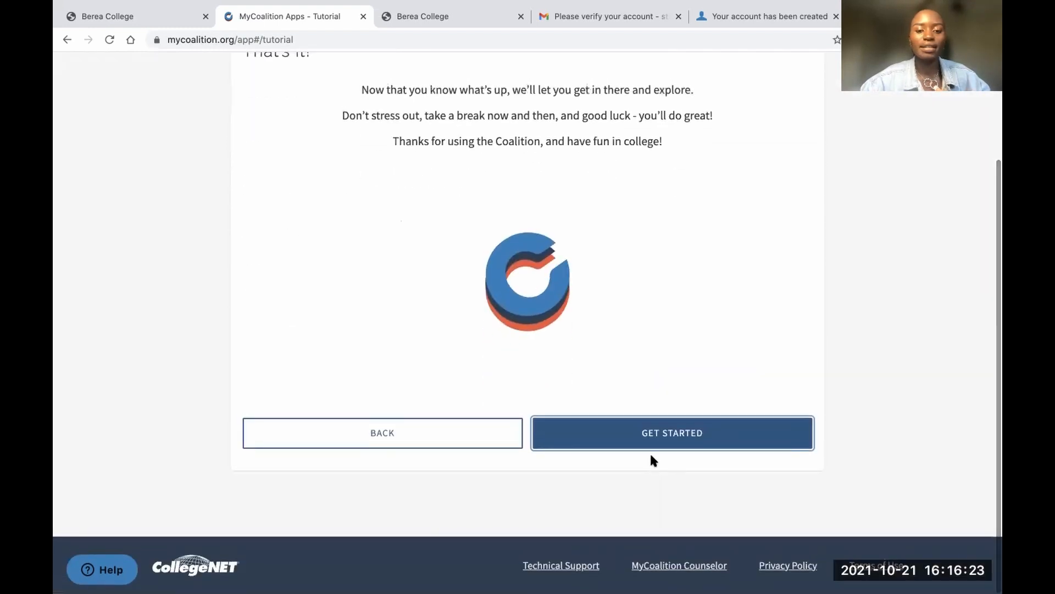
Finish the tutorial and open the Profile's Personal Information form
left_click(648, 438)
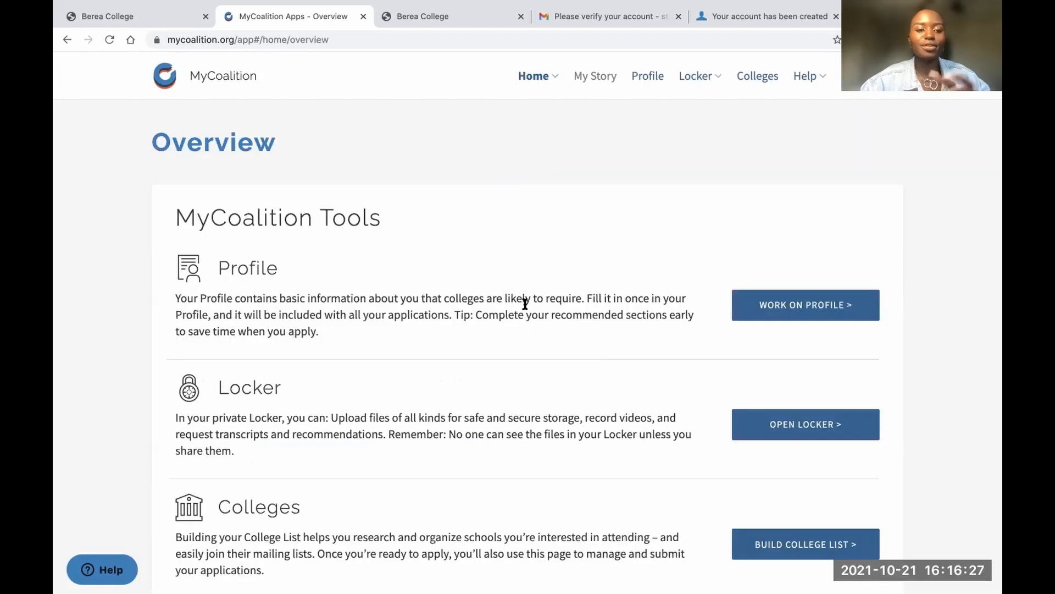
left_click(785, 307)
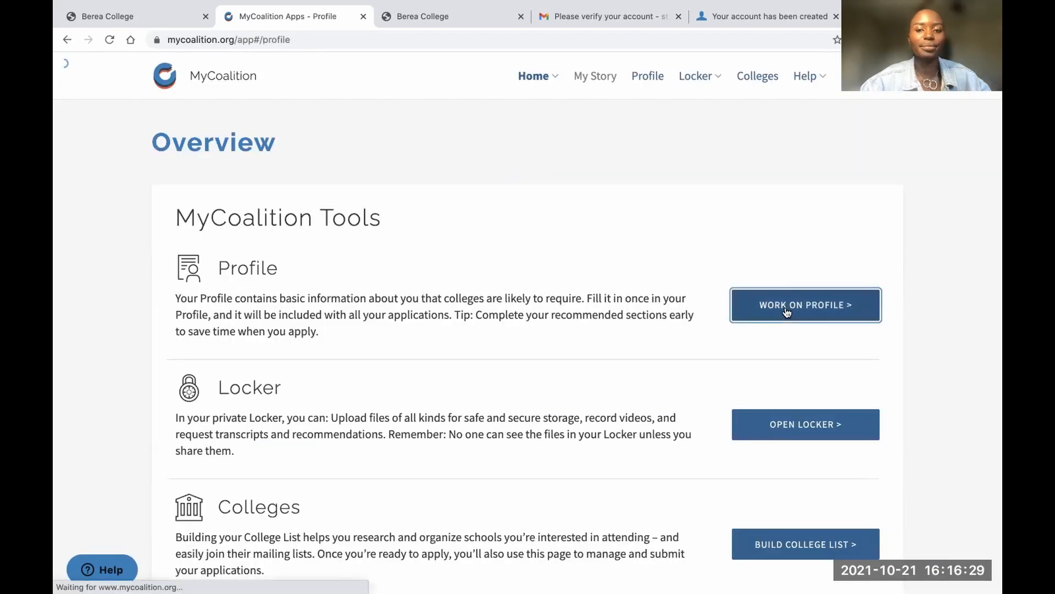
scroll(617, 335, "down", 5)
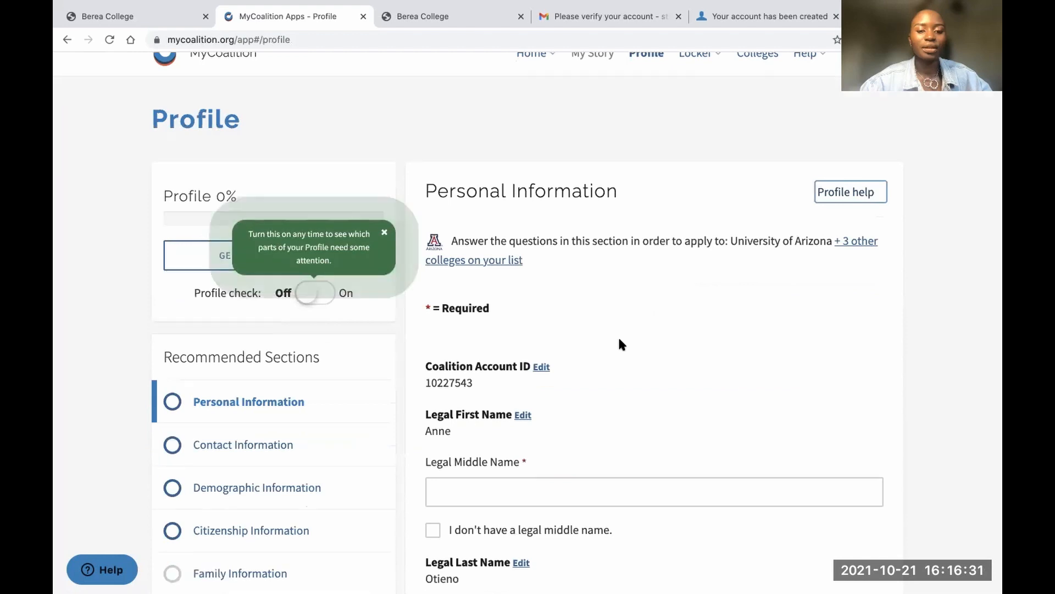
scroll(618, 335, "up", 5)
scroll(617, 336, "down", 2)
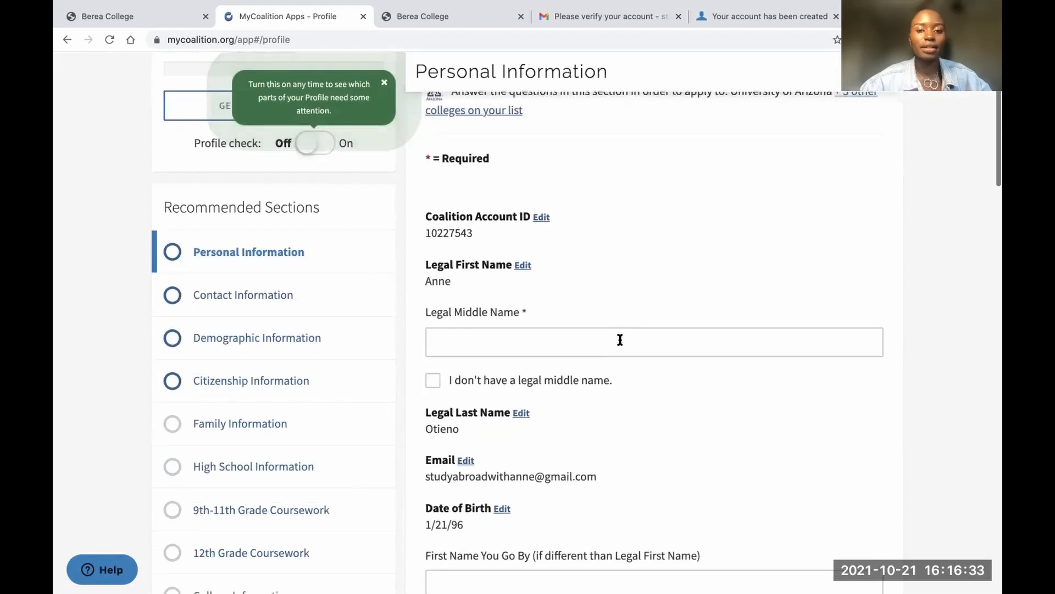
scroll(605, 324, "up", 1)
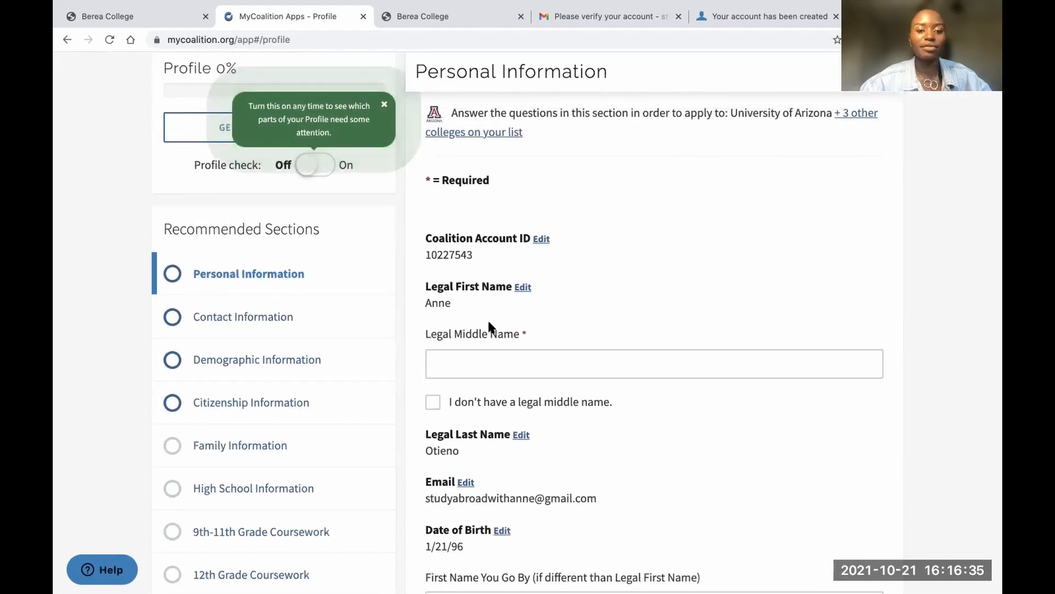
scroll(488, 314, "down", 2)
Enter the applicant's legal middle name and preferred first name
left_click(483, 271)
type("Achieng")
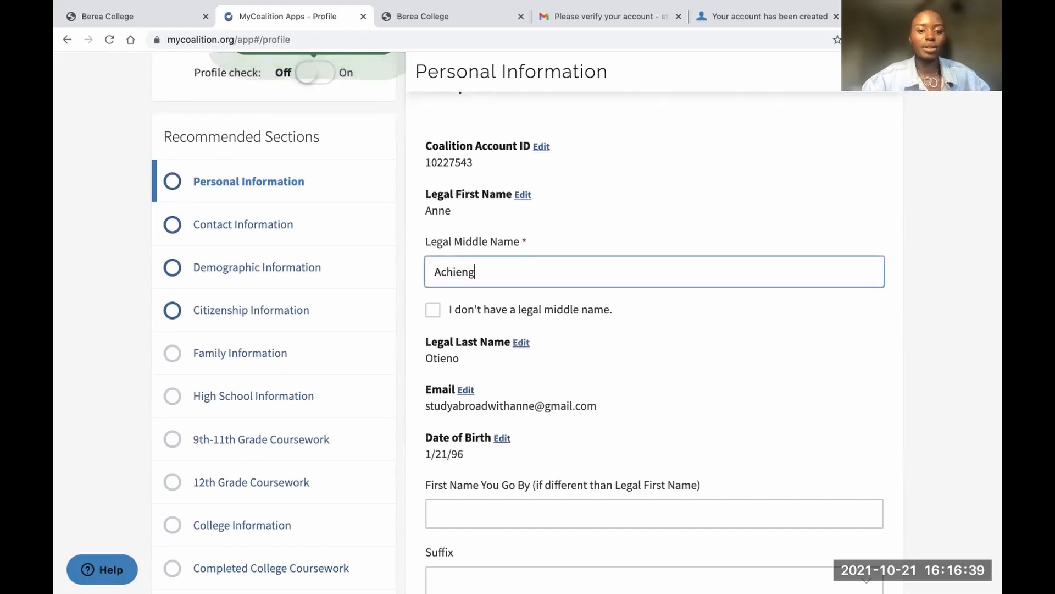
scroll(483, 377, "down", 4)
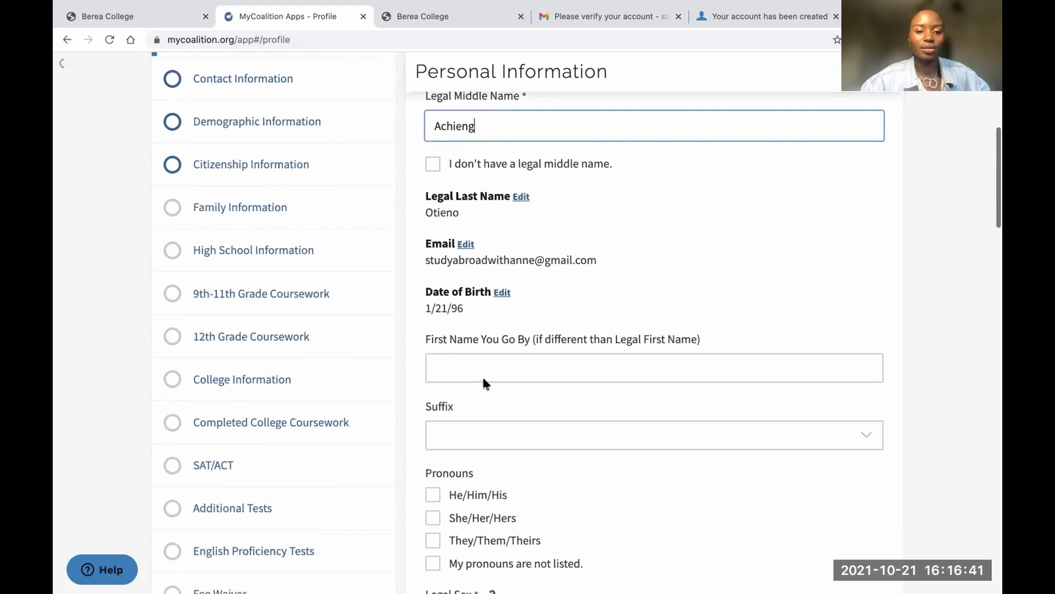
scroll(478, 309, "down", 1)
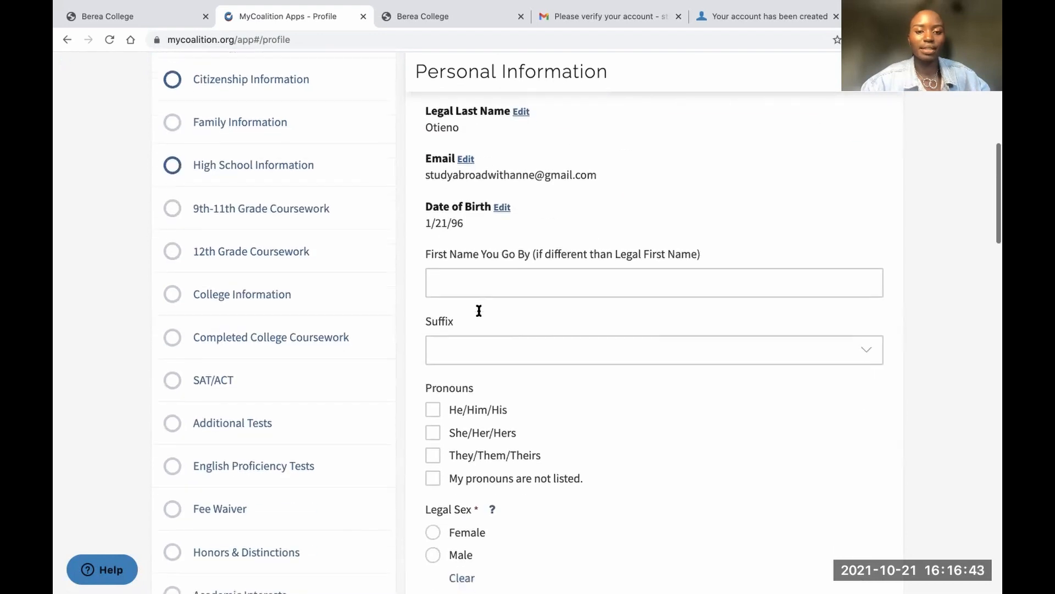
left_click(474, 275)
type("Anne")
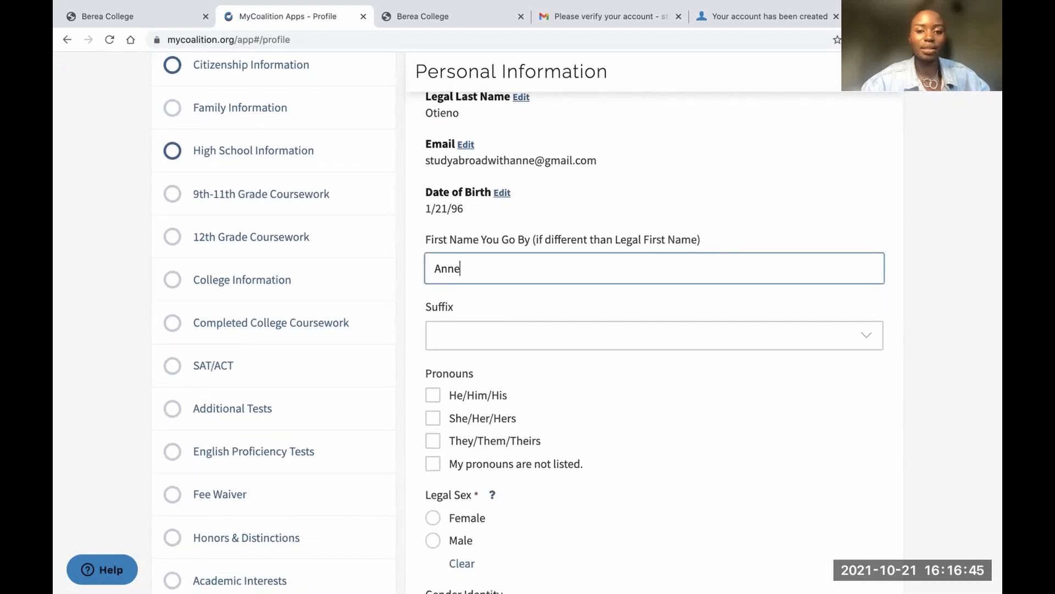
Set pronouns to She/Her/Hers, legal sex to Female, and gender identity to Woman
scroll(486, 332, "down", 3)
left_click(433, 246)
scroll(432, 264, "down", 1)
left_click(430, 279)
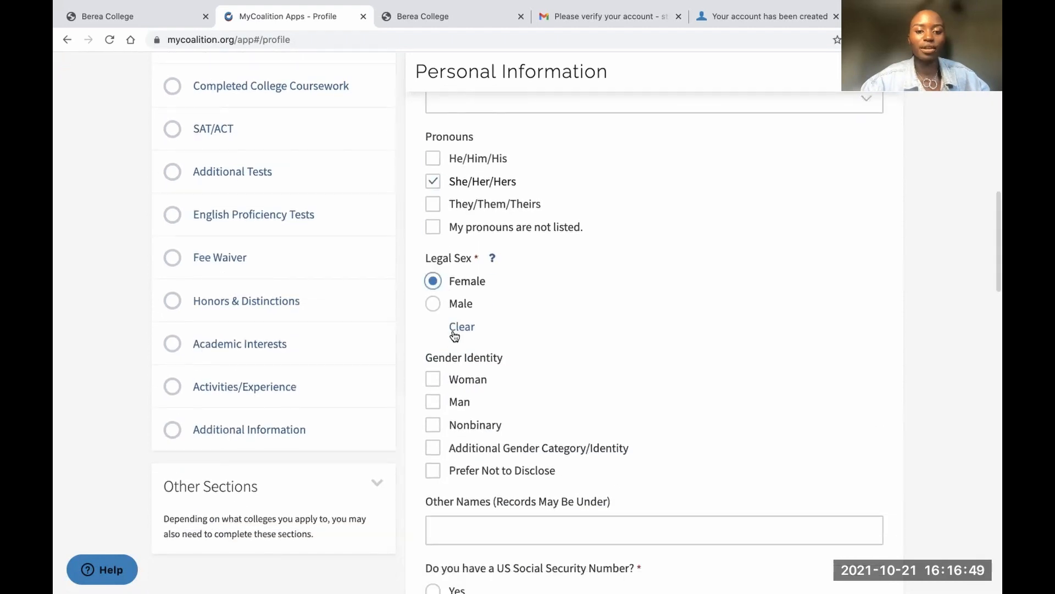
scroll(455, 335, "down", 1)
left_click(433, 325)
Set the Armed Forces status to None
scroll(432, 380, "down", 3)
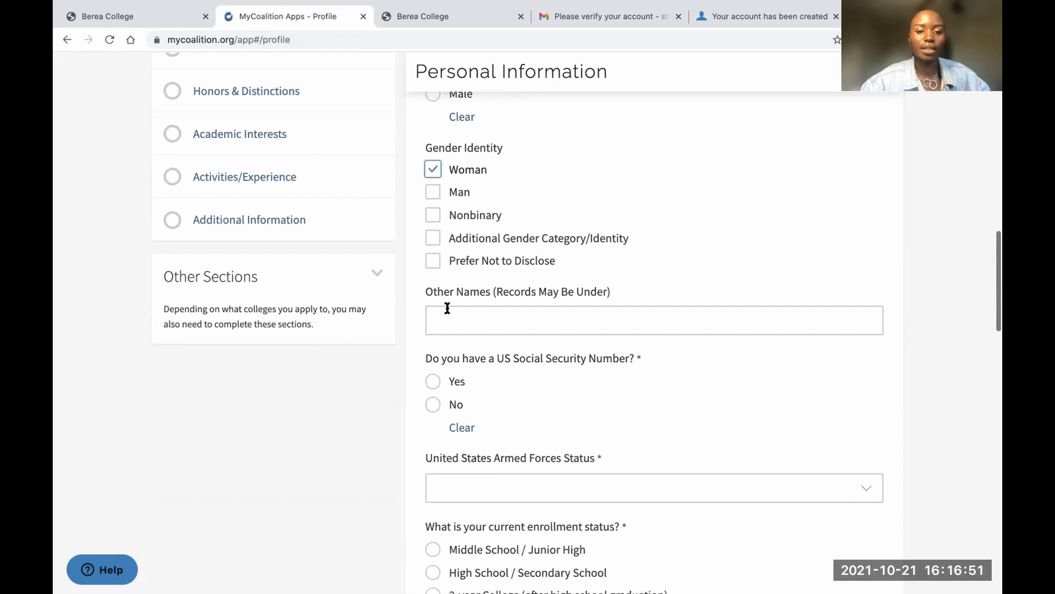
scroll(455, 352, "down", 2)
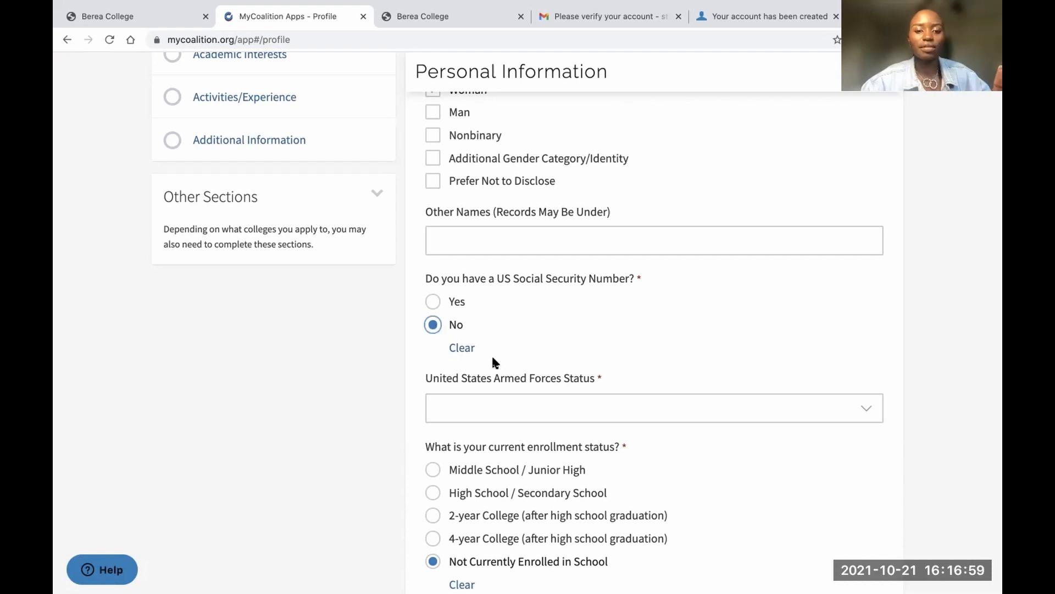
scroll(492, 357, "down", 3)
left_click(495, 275)
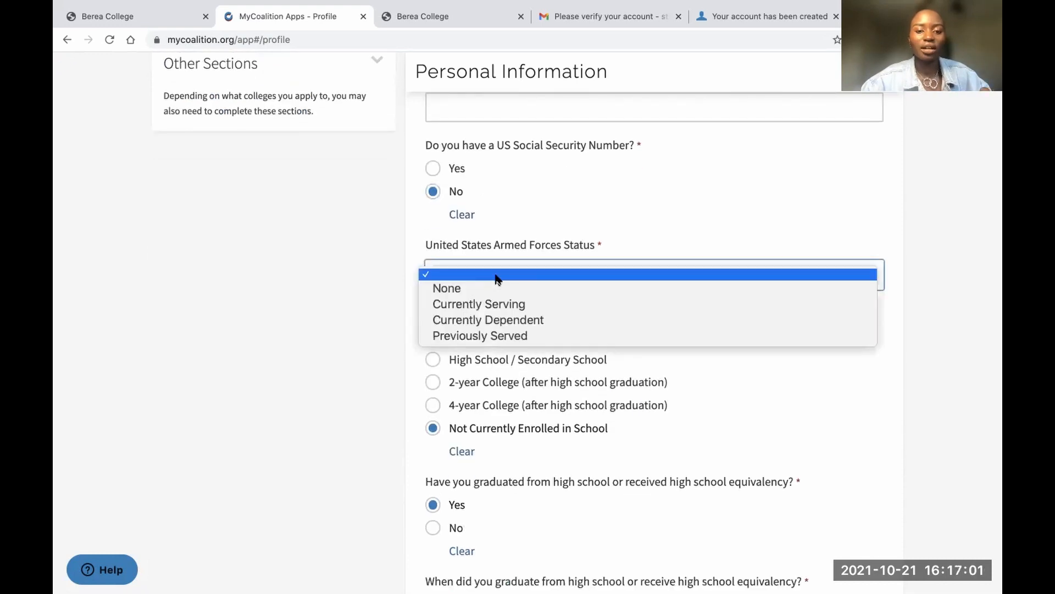
left_click(477, 284)
scroll(492, 322, "down", 3)
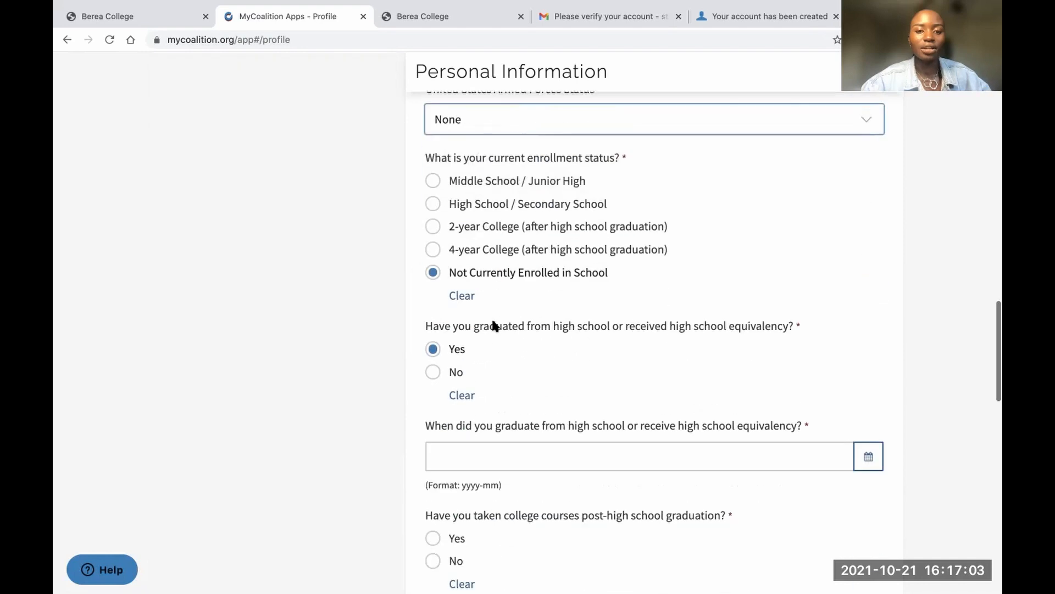
scroll(493, 325, "down", 3)
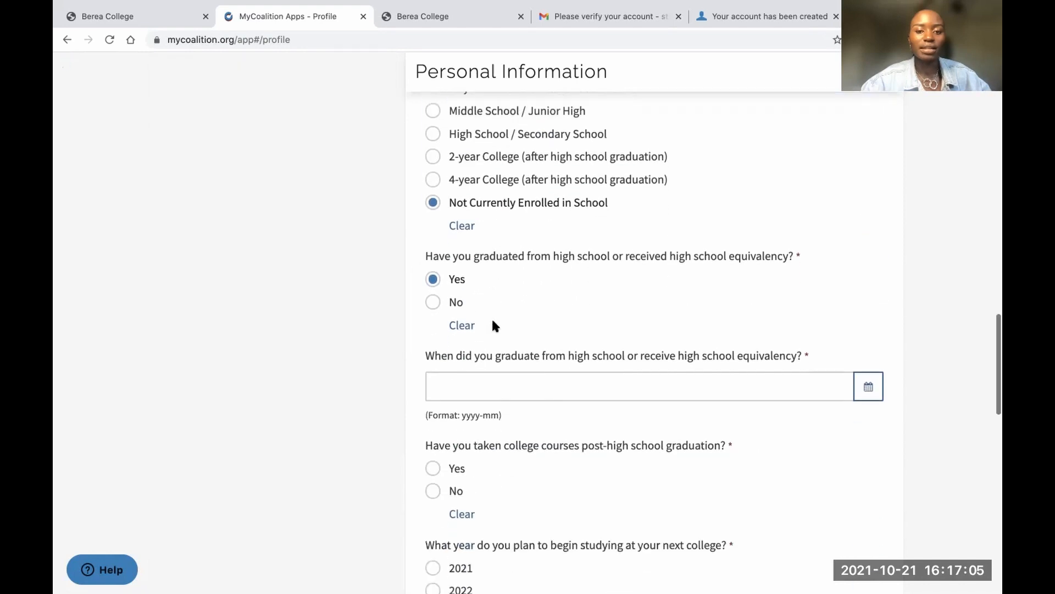
Set graduation date May 2021, No to college courses, start year 2022, and Yes to need-based aid
left_click(462, 328)
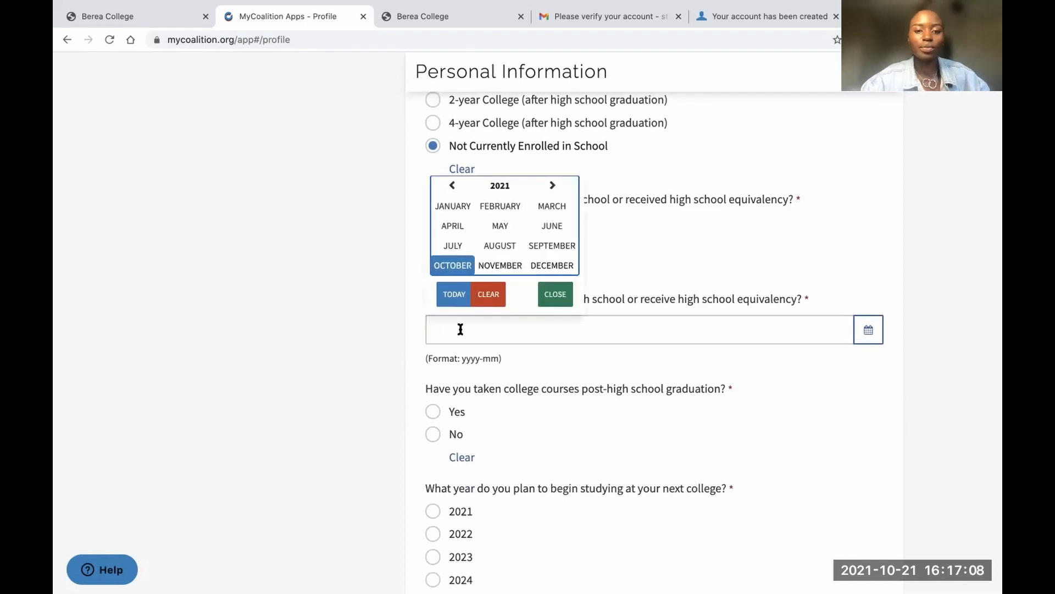
left_click(500, 225)
scroll(501, 327, "down", 4)
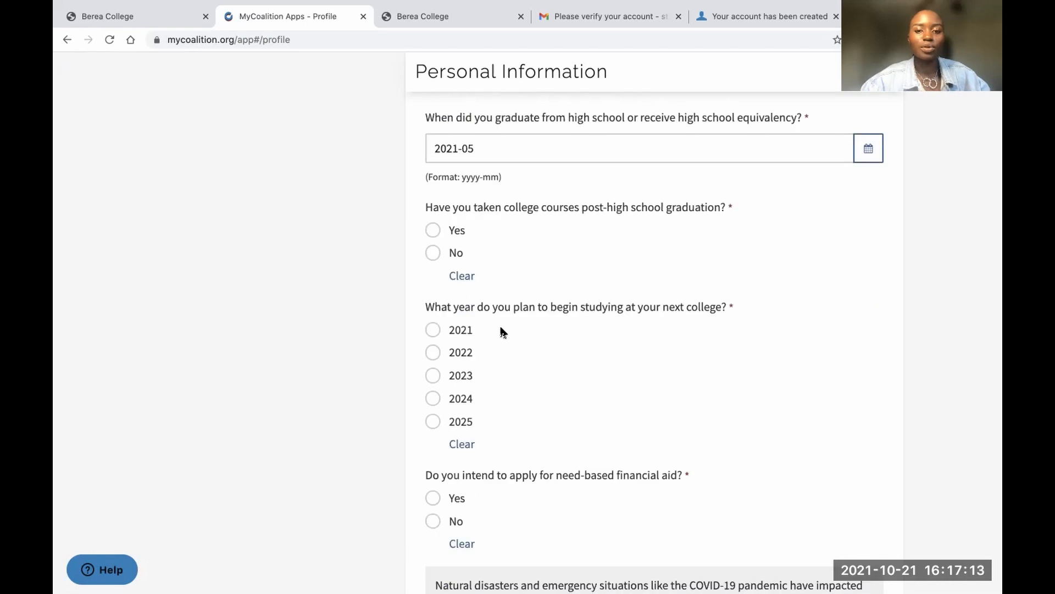
left_click(433, 252)
scroll(462, 306, "down", 3)
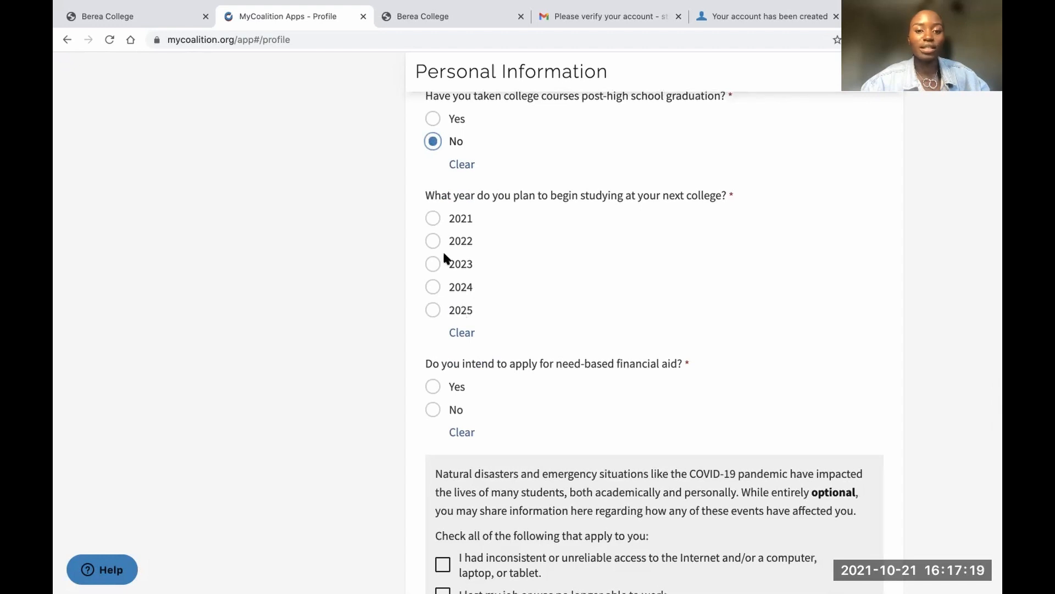
left_click(432, 239)
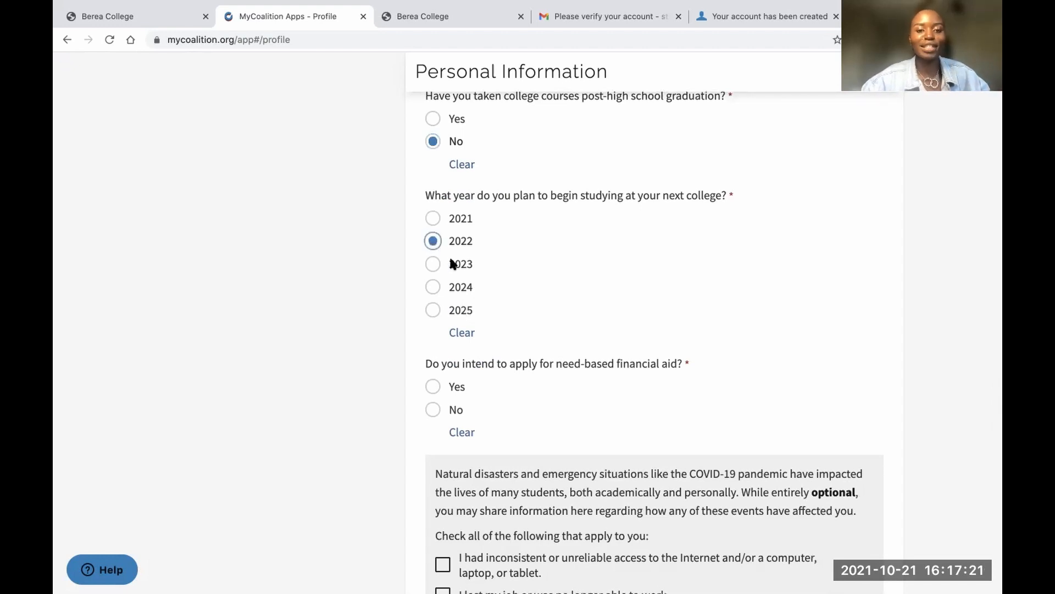
scroll(486, 298, "down", 3)
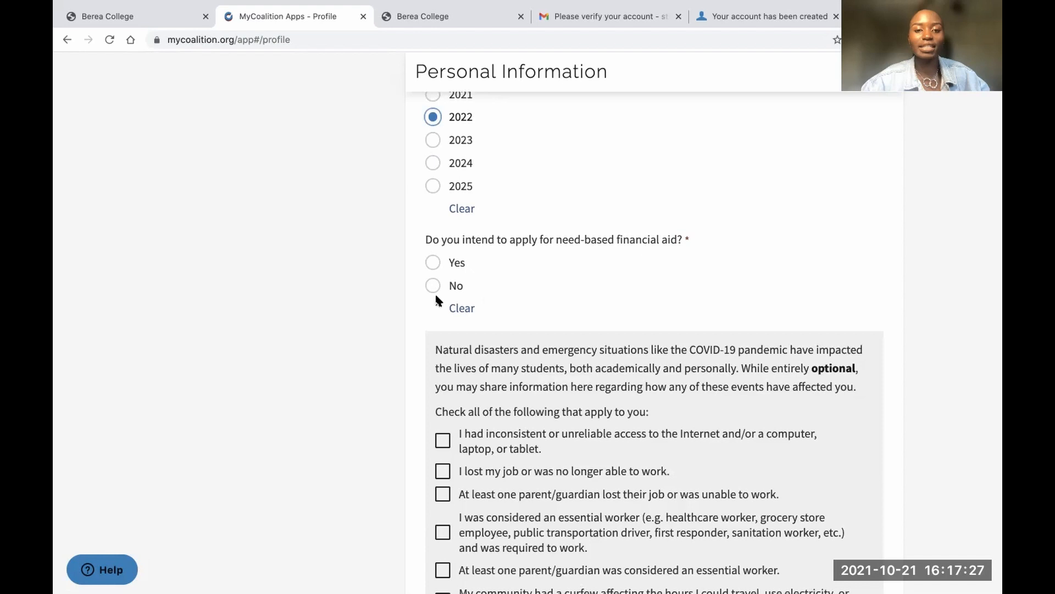
left_click(432, 261)
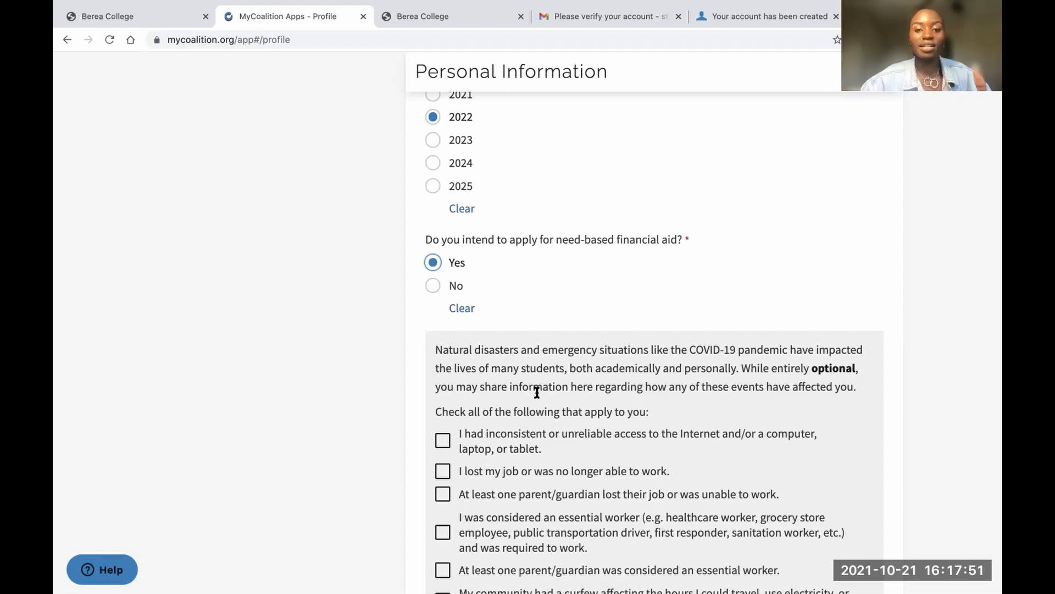
Indicate that none of the COVID-19 impacts apply
scroll(532, 448, "down", 4)
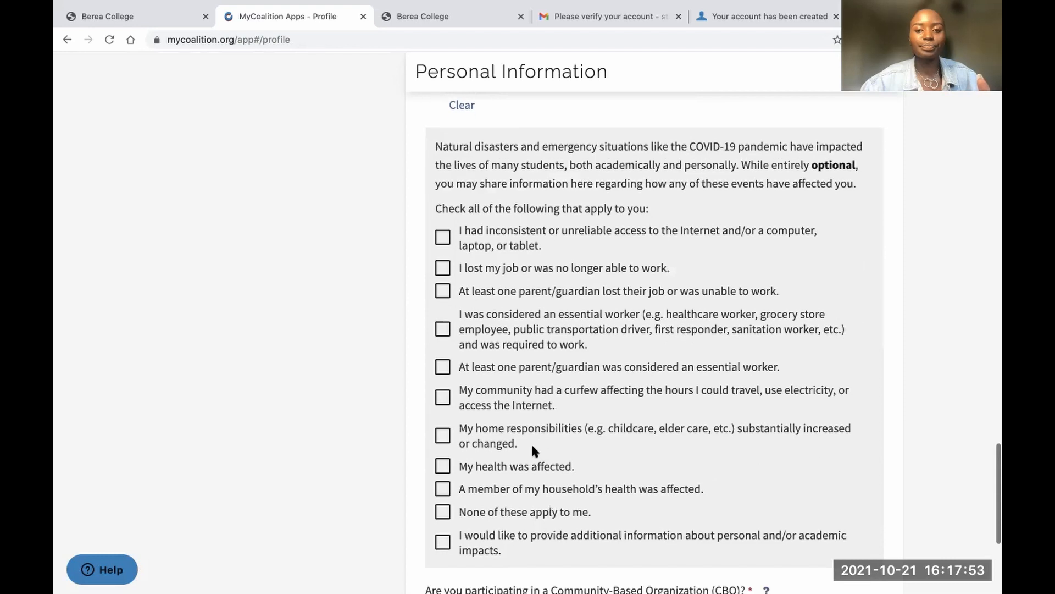
scroll(531, 443, "up", 1)
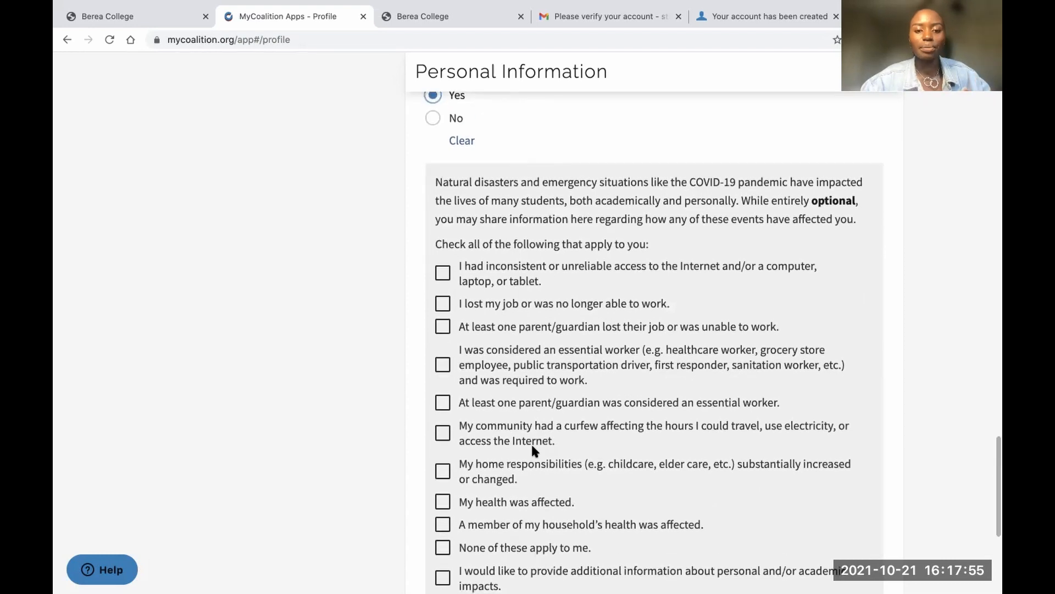
scroll(531, 443, "down", 3)
scroll(531, 443, "up", 2)
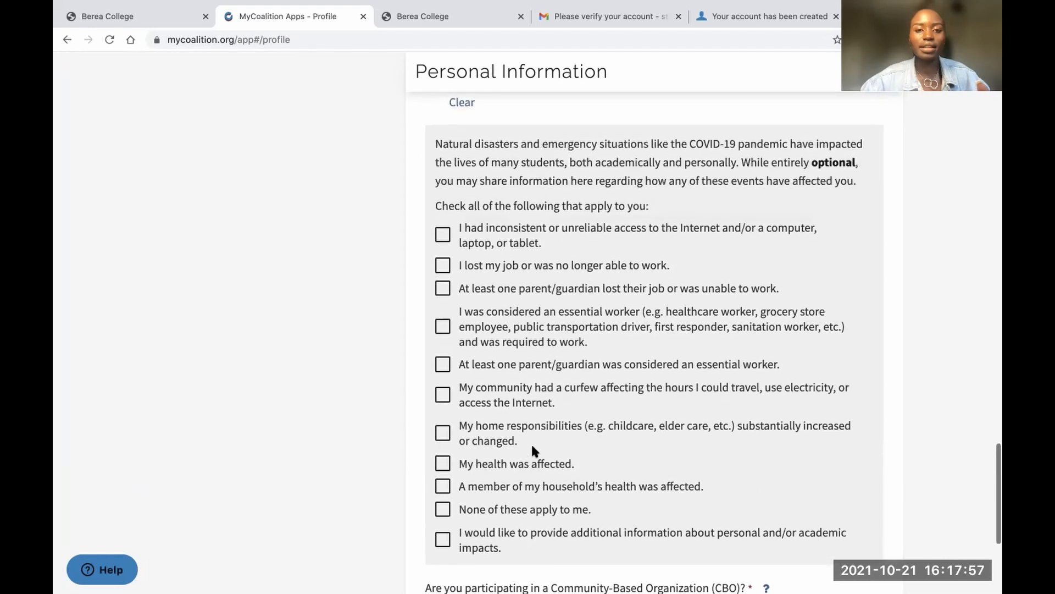
scroll(531, 443, "down", 3)
scroll(531, 443, "down", 1)
scroll(531, 443, "up", 4)
scroll(531, 448, "down", 5)
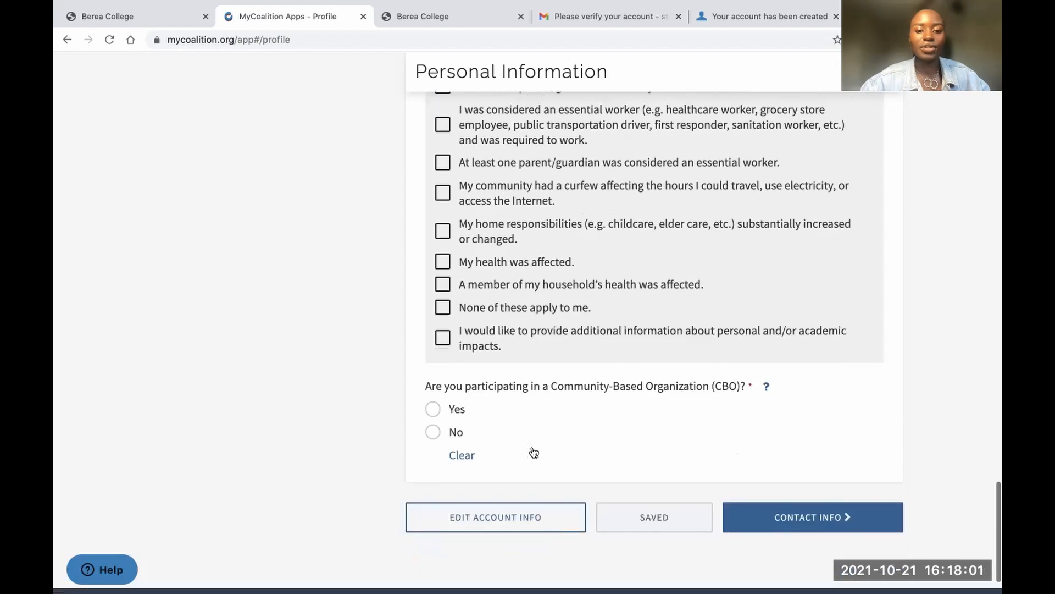
left_click(443, 285)
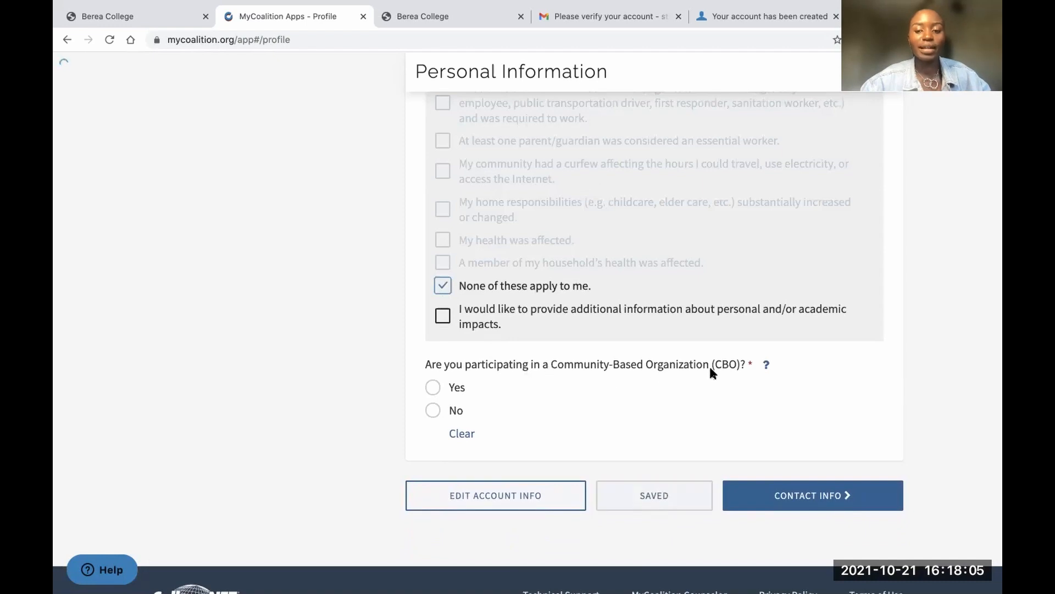
Answer No to Community-Based Organization participation and save the personal information
left_click(766, 365)
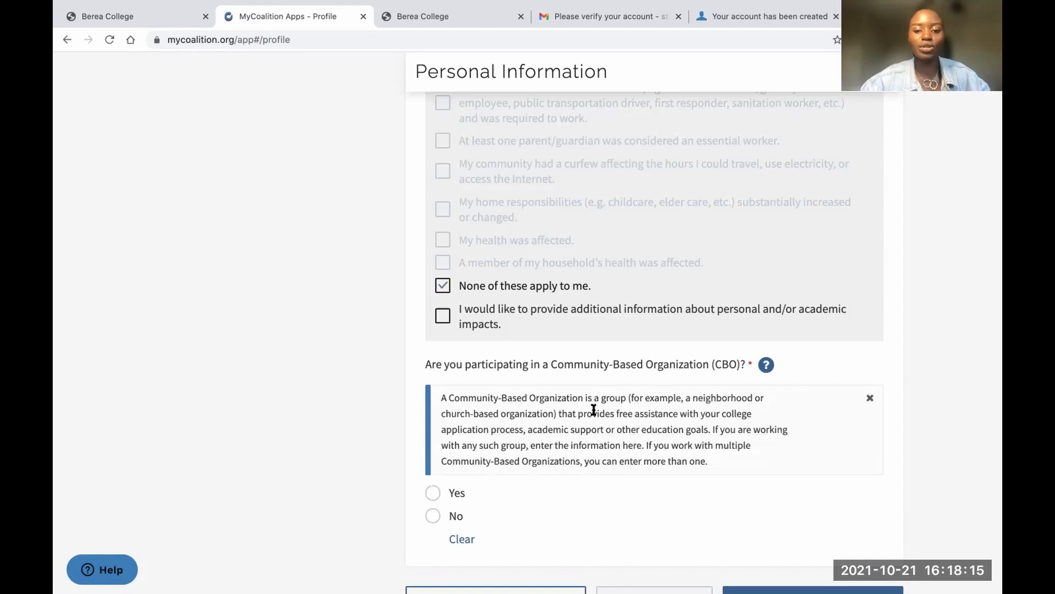
scroll(597, 410, "down", 1)
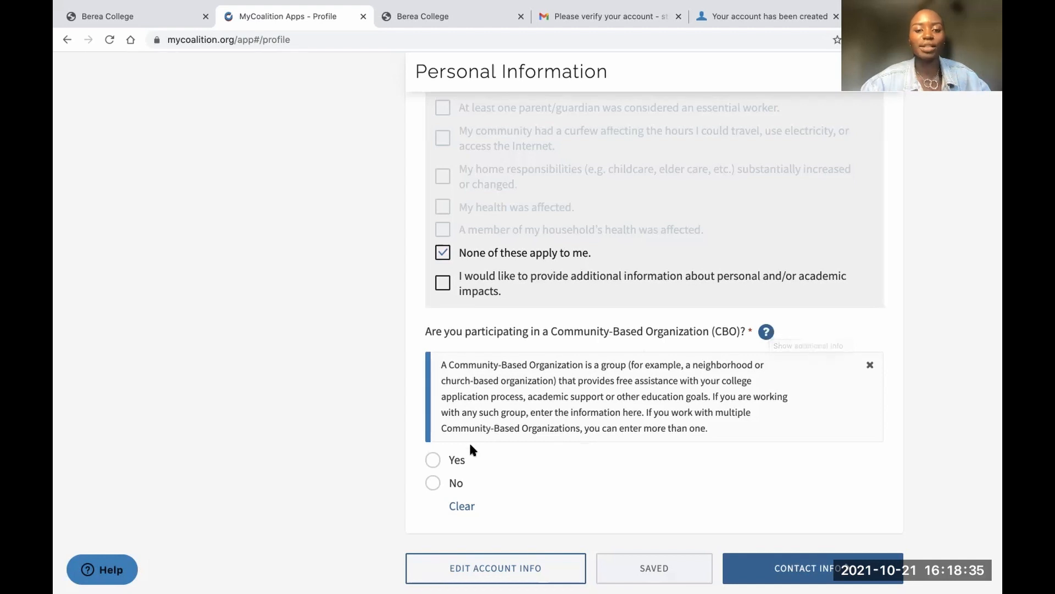
left_click(433, 482)
scroll(545, 433, "down", 2)
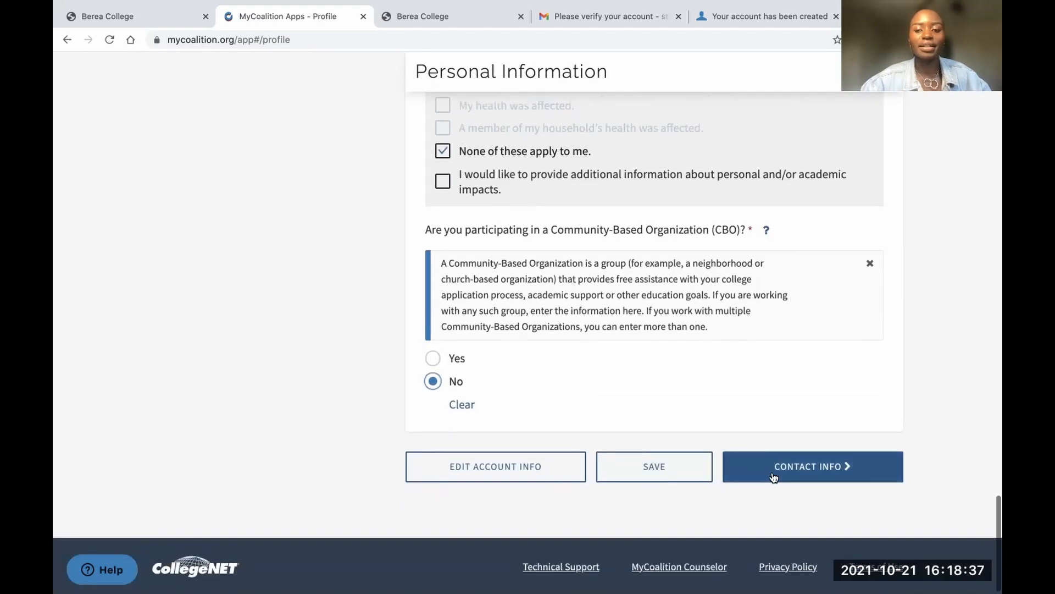
left_click(710, 462)
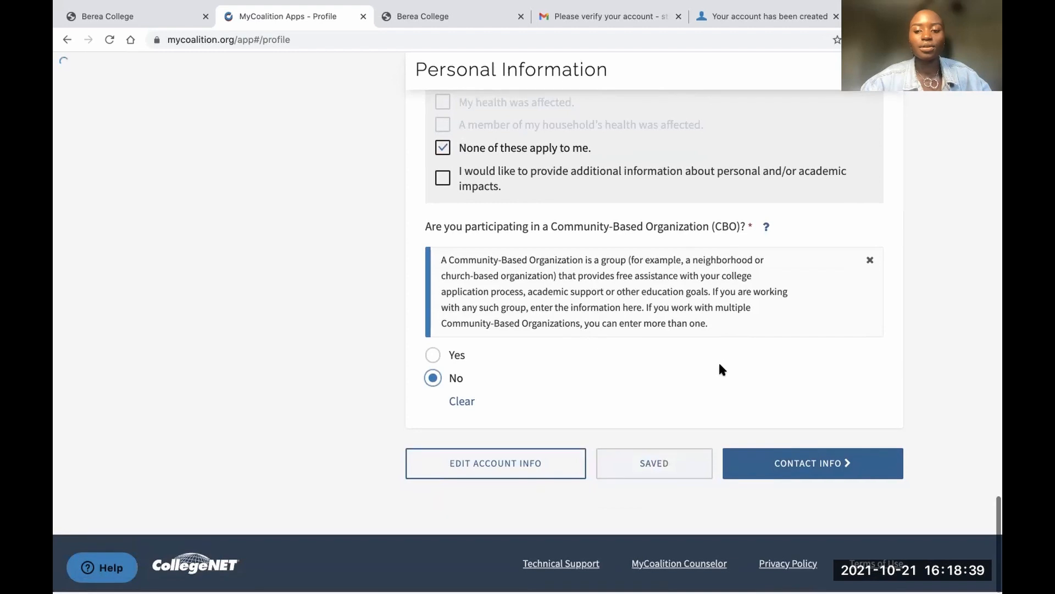
In Contact Information, add a Mobile phone number with the +1 United States code
left_click(807, 463)
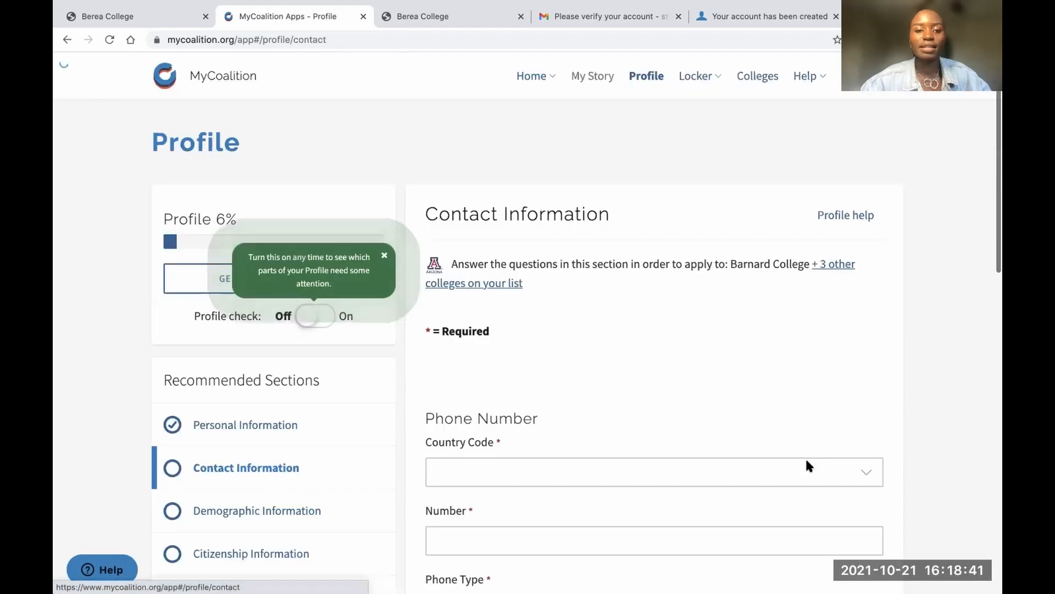
scroll(687, 365, "down", 3)
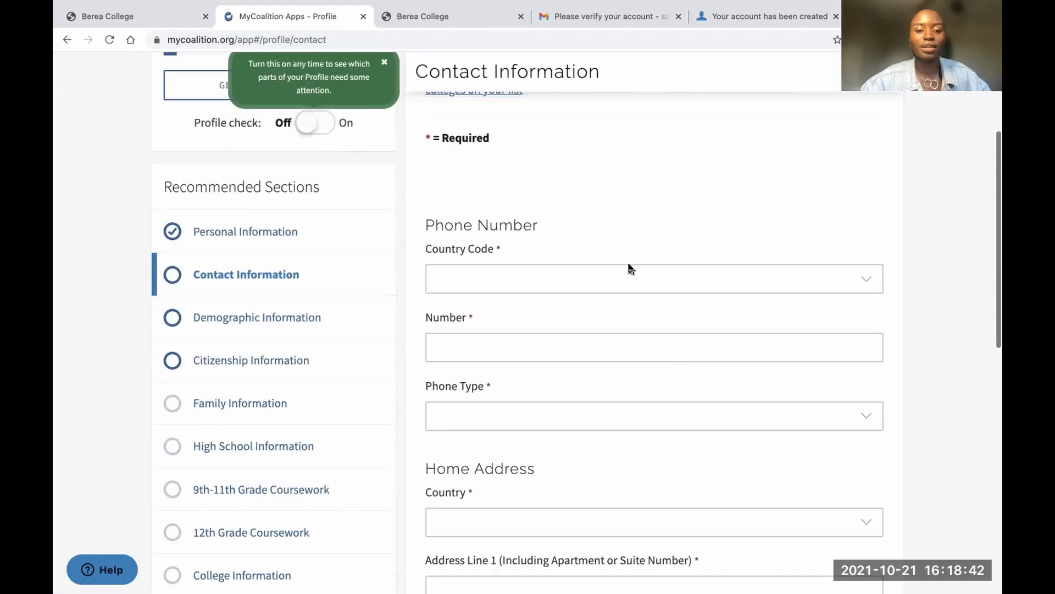
left_click(535, 276)
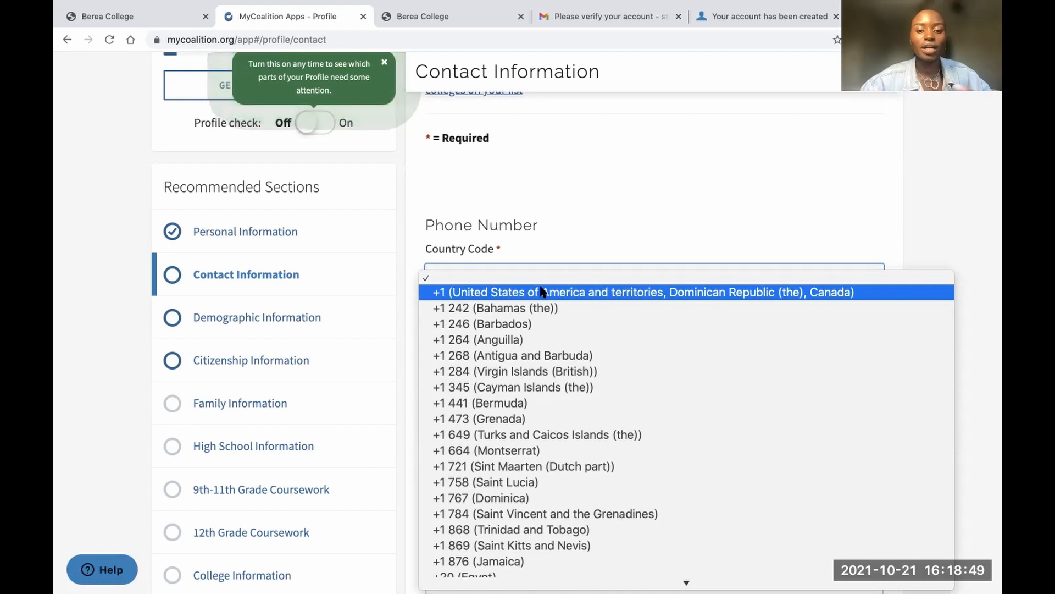
left_click(541, 291)
left_click(514, 346)
left_click(462, 416)
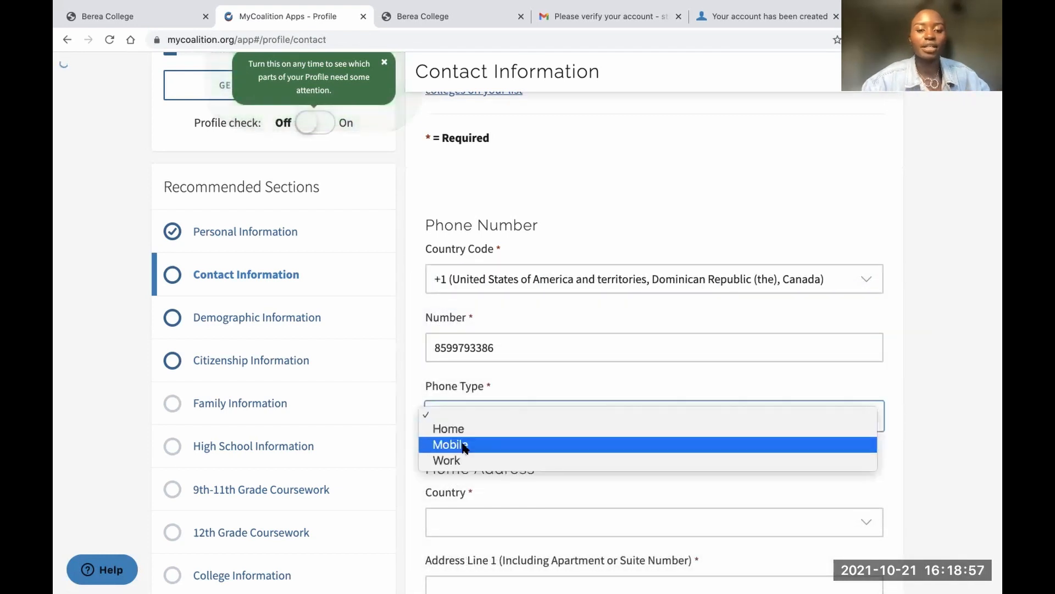
left_click(465, 446)
Set the home country to United States of America and territories and enter the first address line
scroll(493, 421, "down", 3)
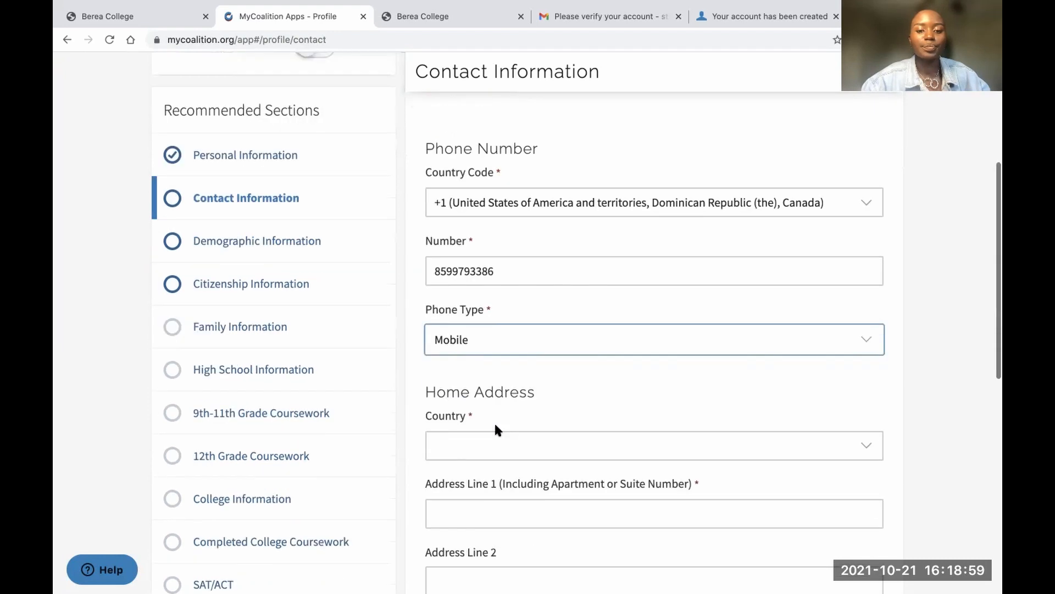
left_click(487, 341)
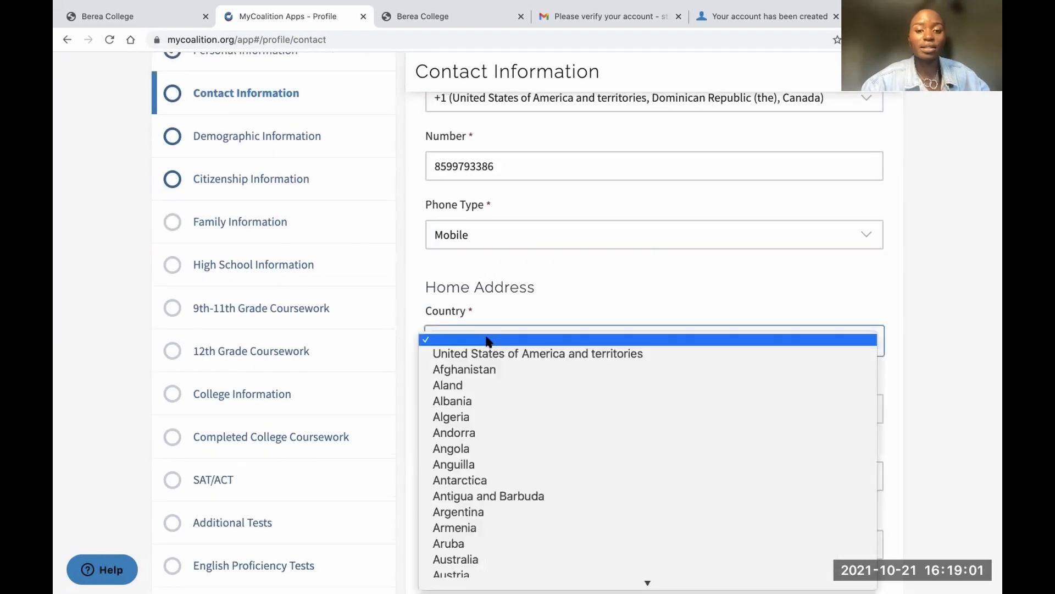
left_click(492, 344)
left_click(513, 330)
scroll(512, 324, "down", 3)
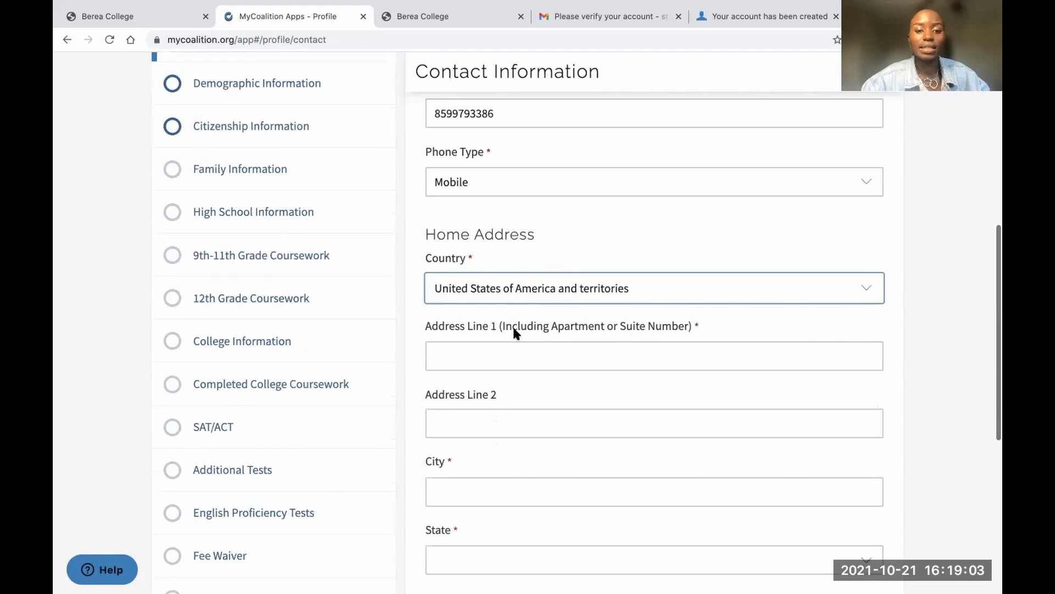
left_click(485, 265)
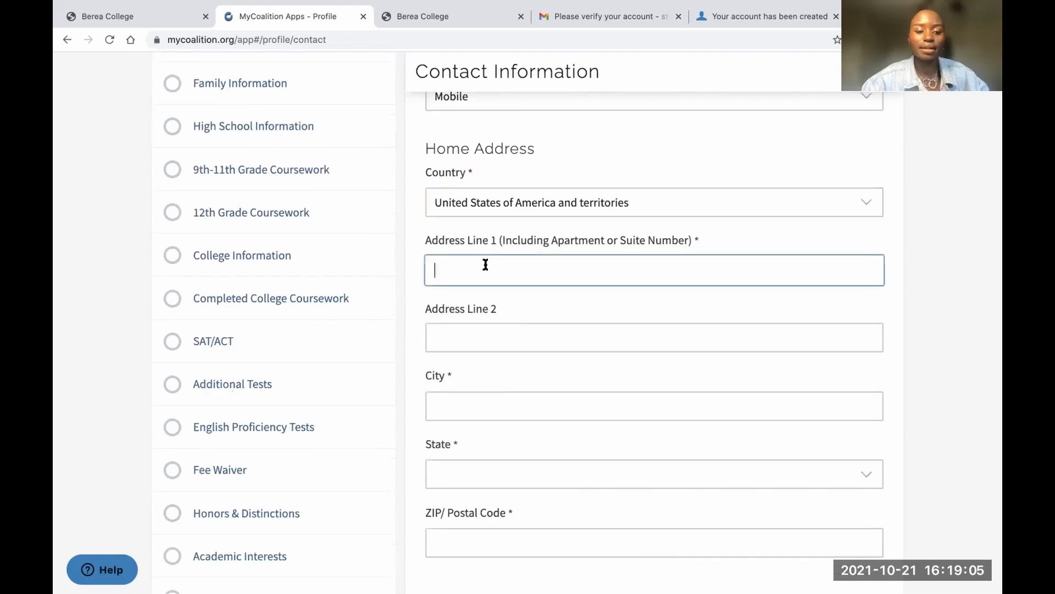
type("10")
key("BackSpace")
key("BackSpace")
type("1")
key("BackSpace")
type("10")
key("BackSpace")
key("BackSpace")
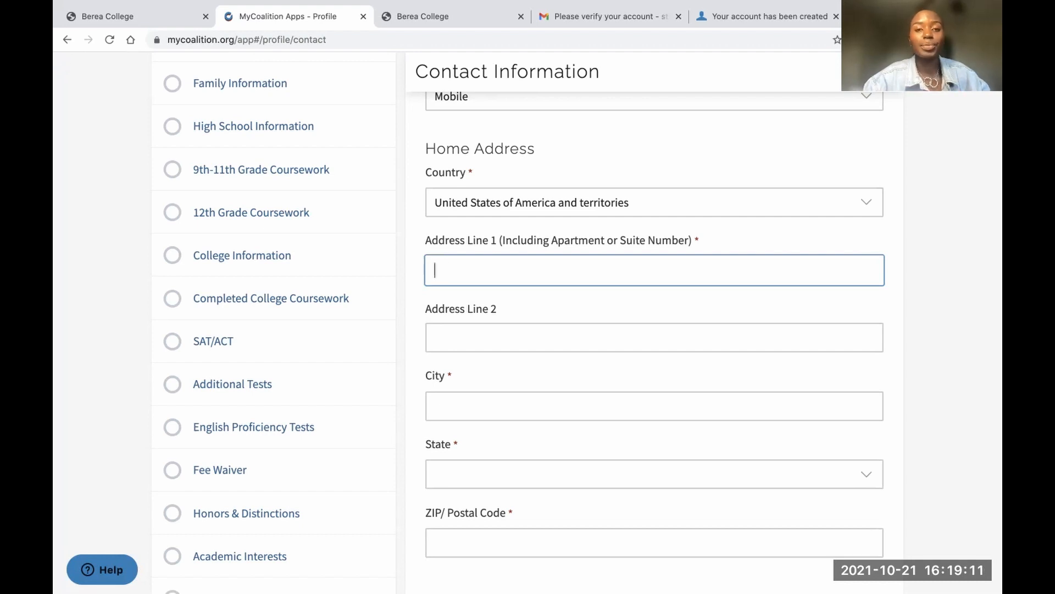
type("1")
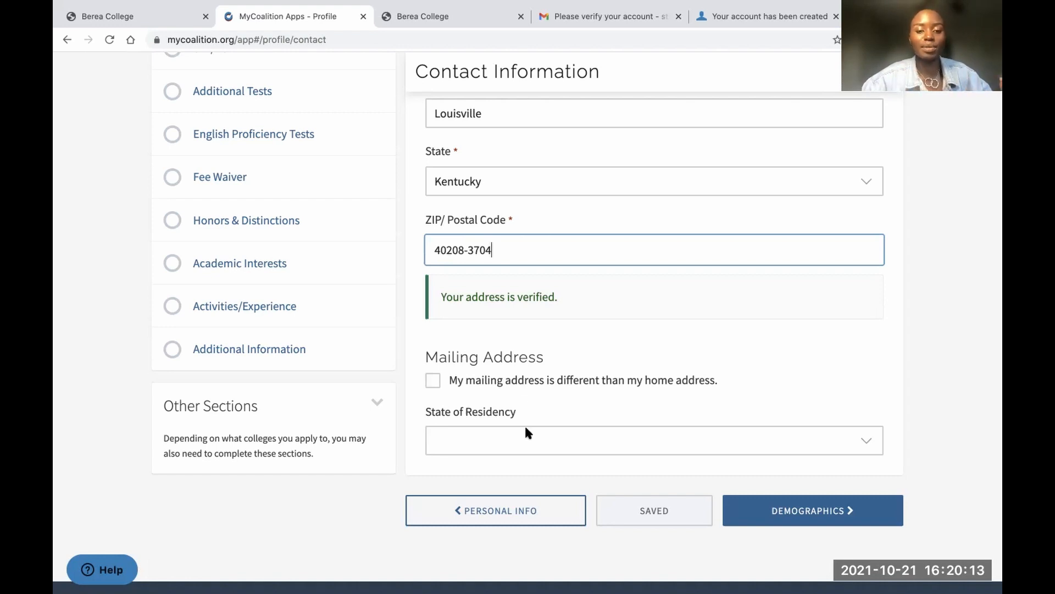
Choose Kentucky as the state of residency and continue to Demographics
scroll(524, 428, "down", 2)
left_click(519, 398)
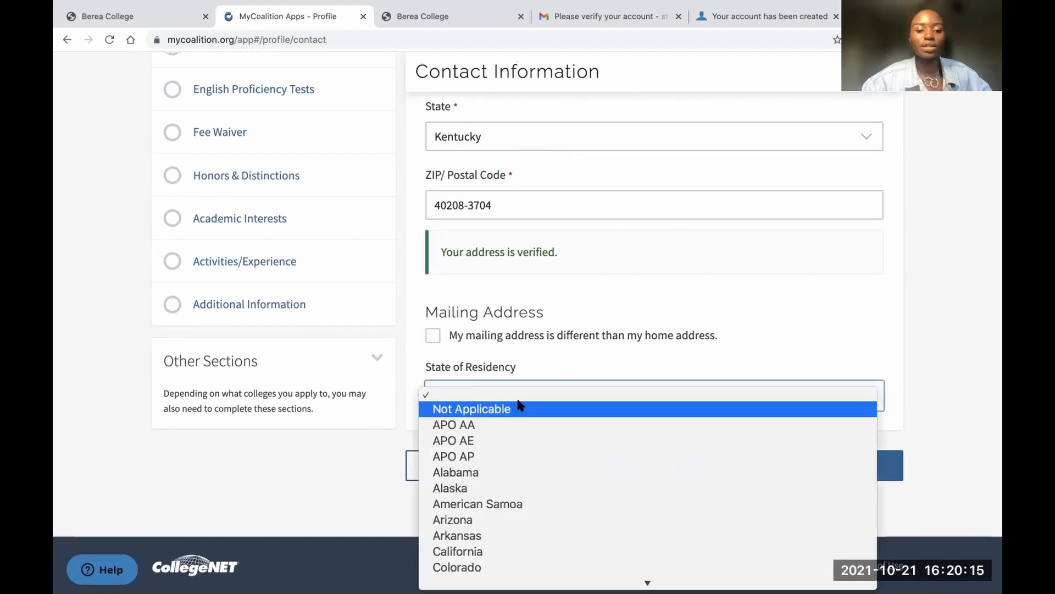
scroll(495, 493, "down", 5)
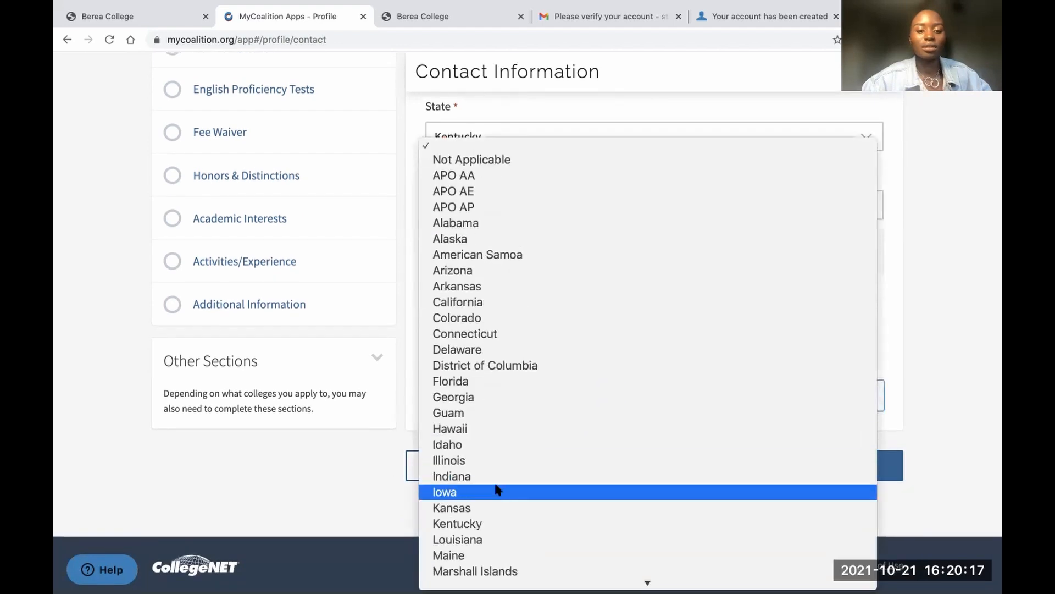
left_click(476, 522)
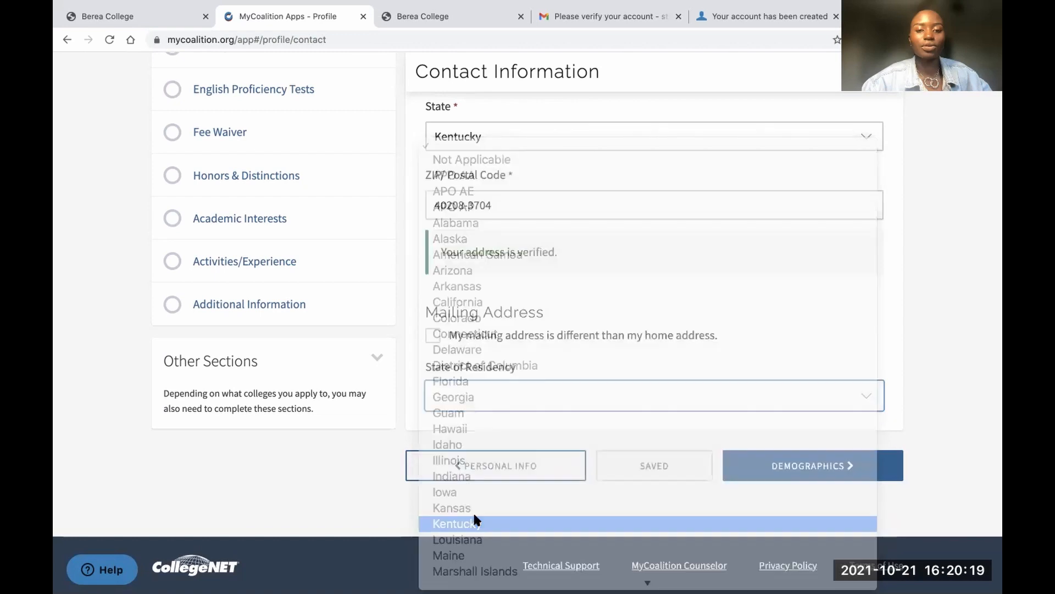
left_click(813, 465)
Answer No to Hispanic or Latino and mark Black or African American with Sub-Saharan Africa background
scroll(664, 417, "down", 4)
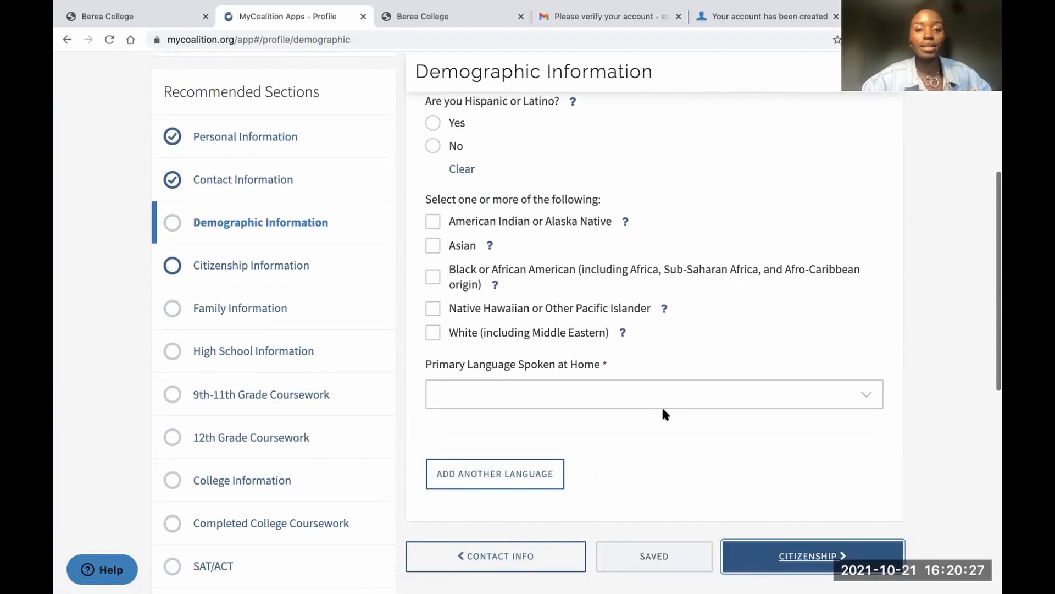
left_click(432, 146)
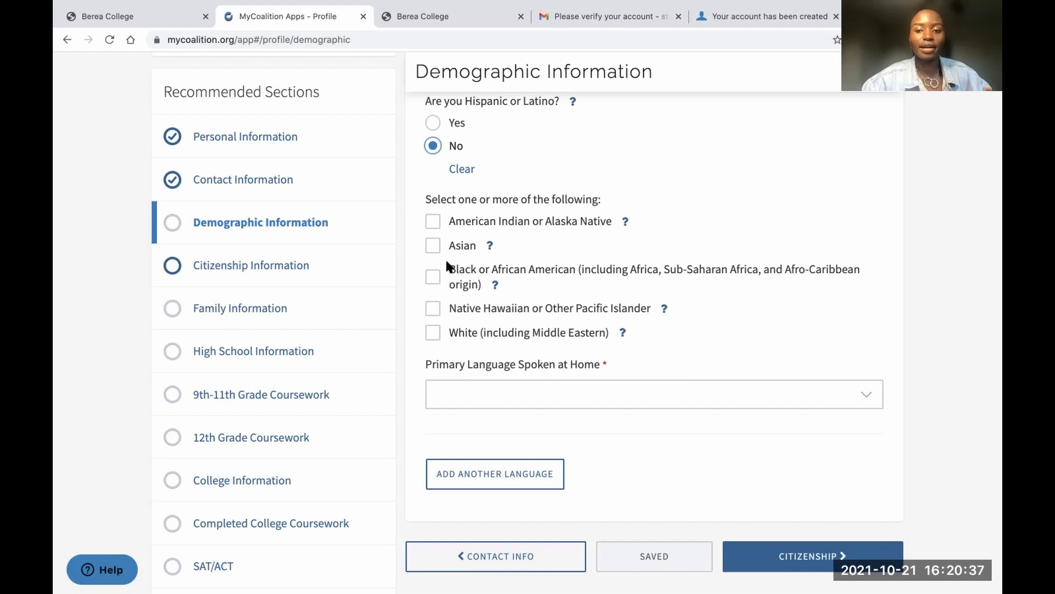
left_click(434, 276)
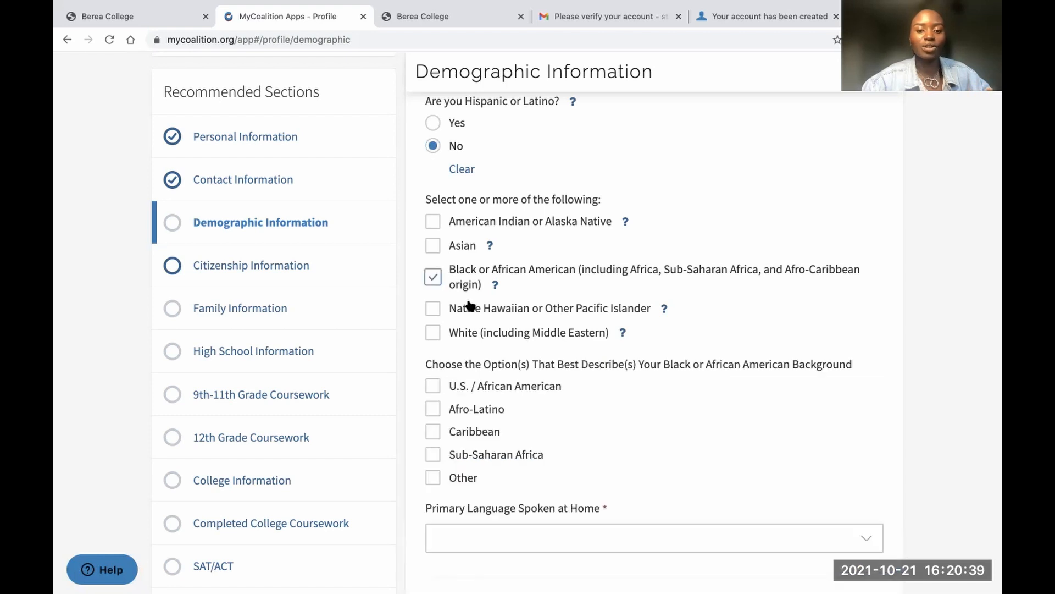
scroll(493, 319, "down", 2)
left_click(435, 359)
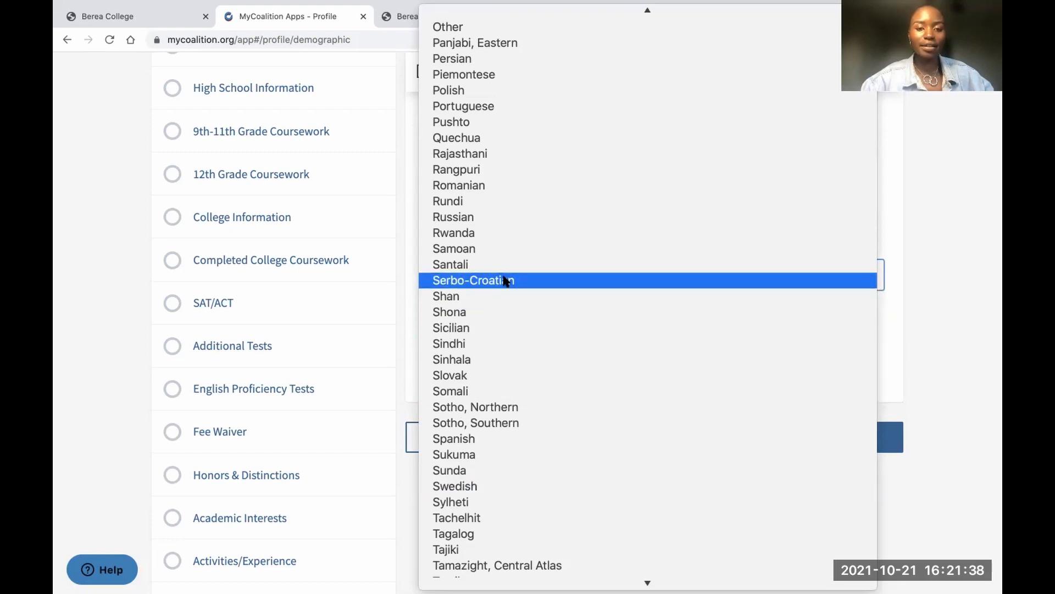
Set the primary home language to Other, specified as Swahili, Luo
scroll(488, 254, "up", 10)
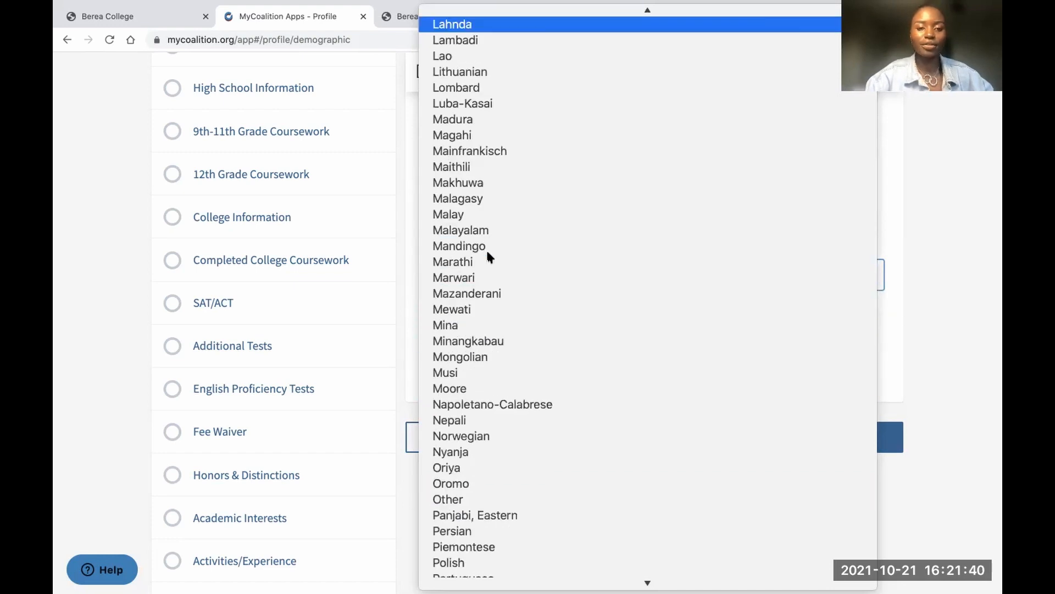
key("o")
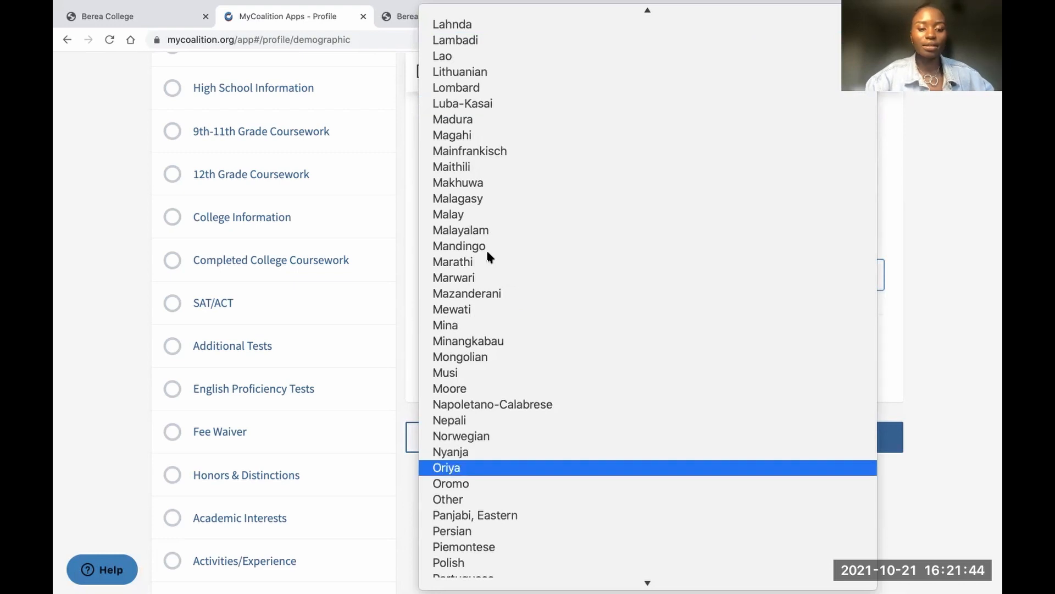
key("s")
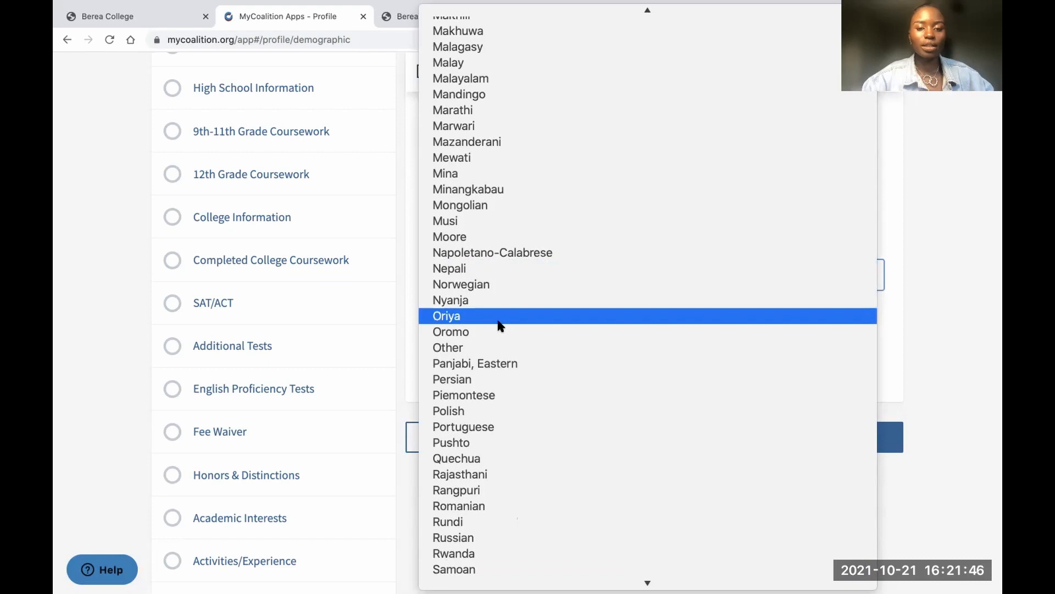
scroll(499, 323, "down", 2)
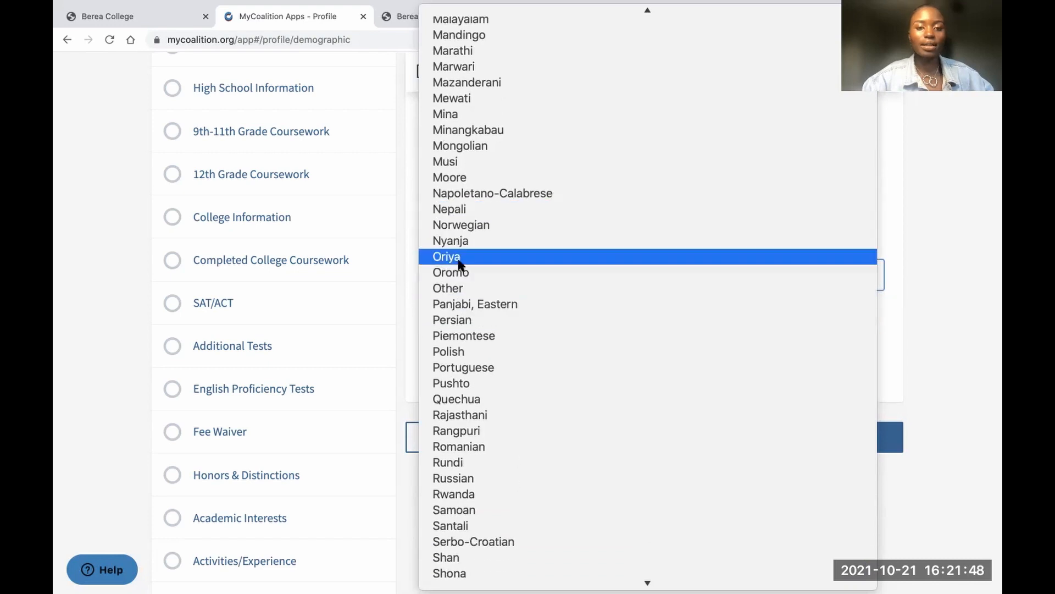
left_click(462, 287)
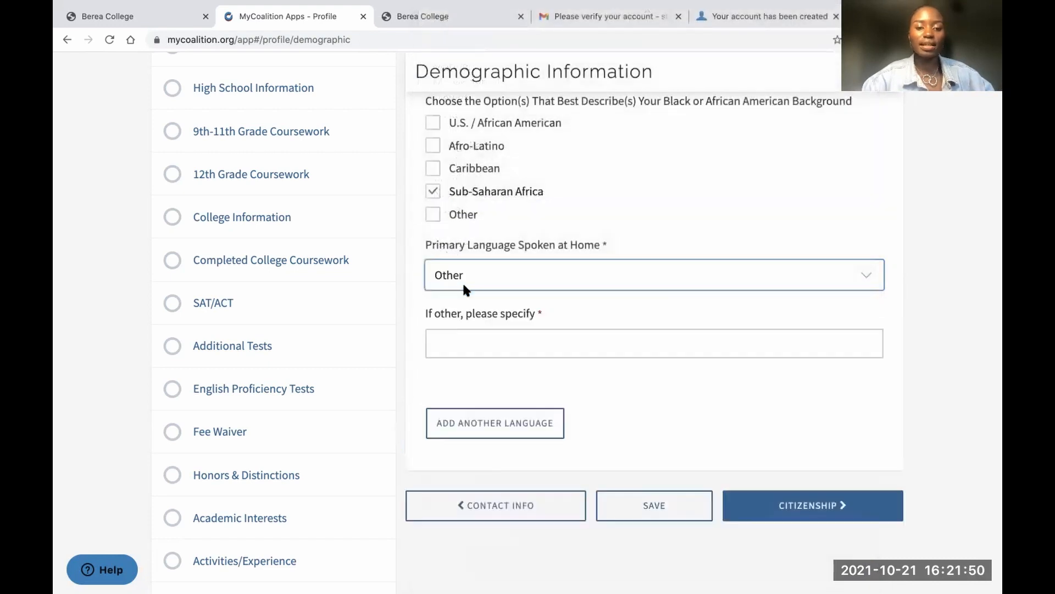
left_click(456, 332)
type("Swalhili, Lu")
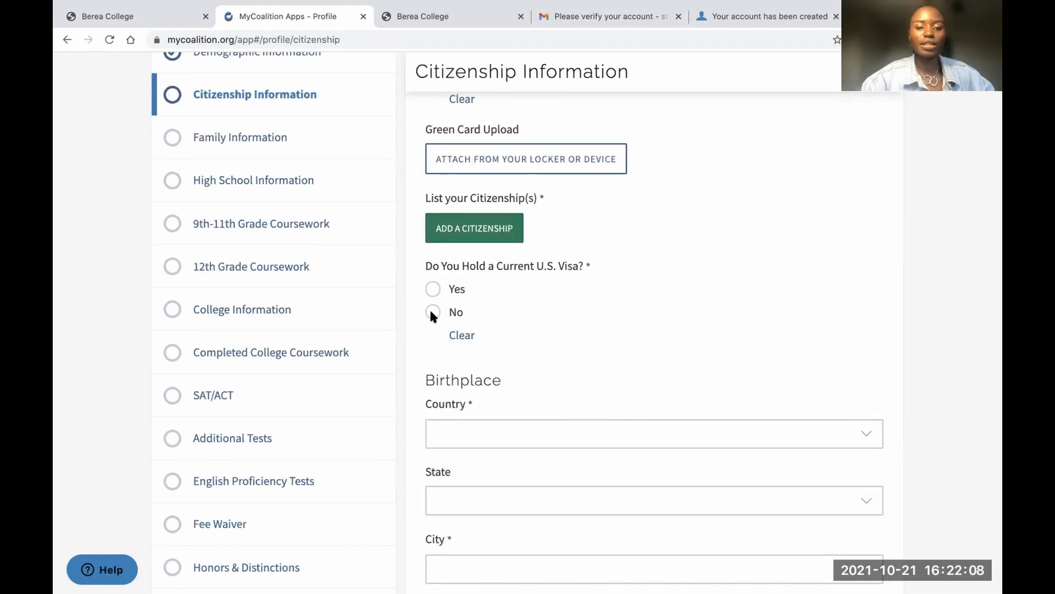
Answer No to holding a current U.S. visa and show the explanation for the DACA question
left_click(432, 289)
scroll(475, 356, "down", 3)
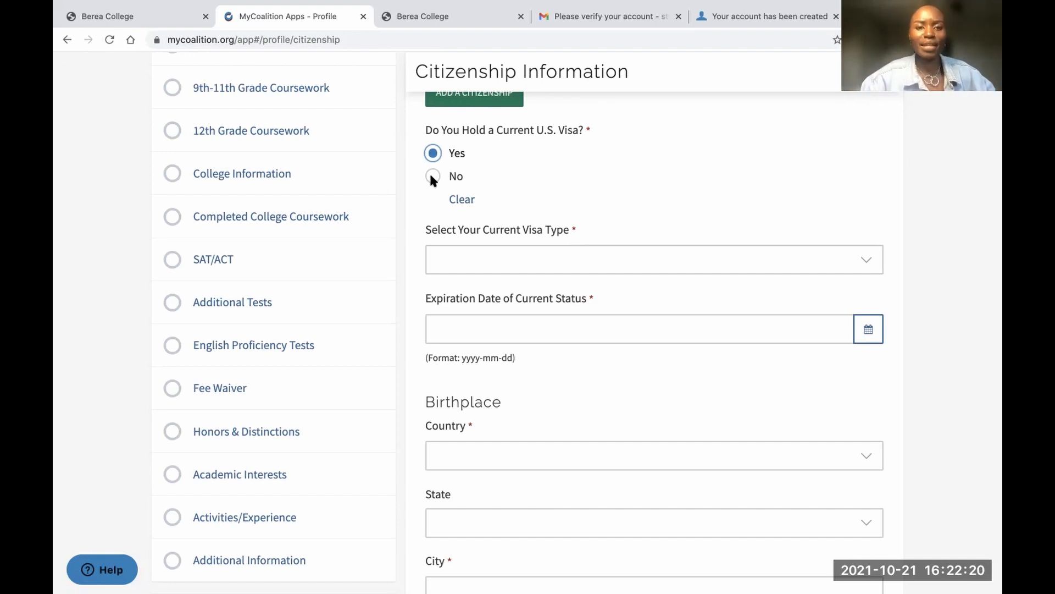
left_click(432, 177)
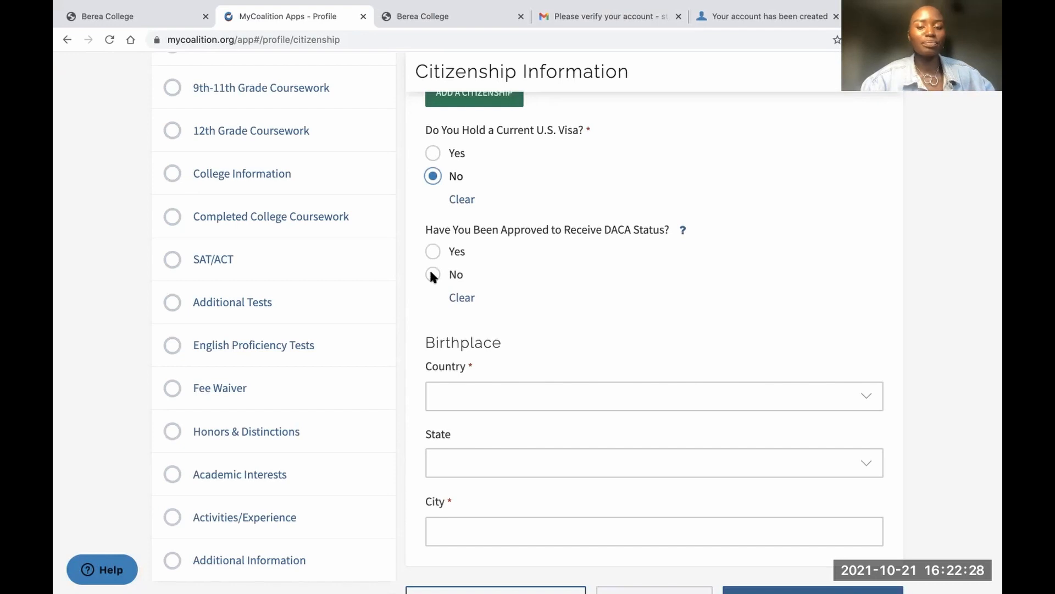
left_click(682, 232)
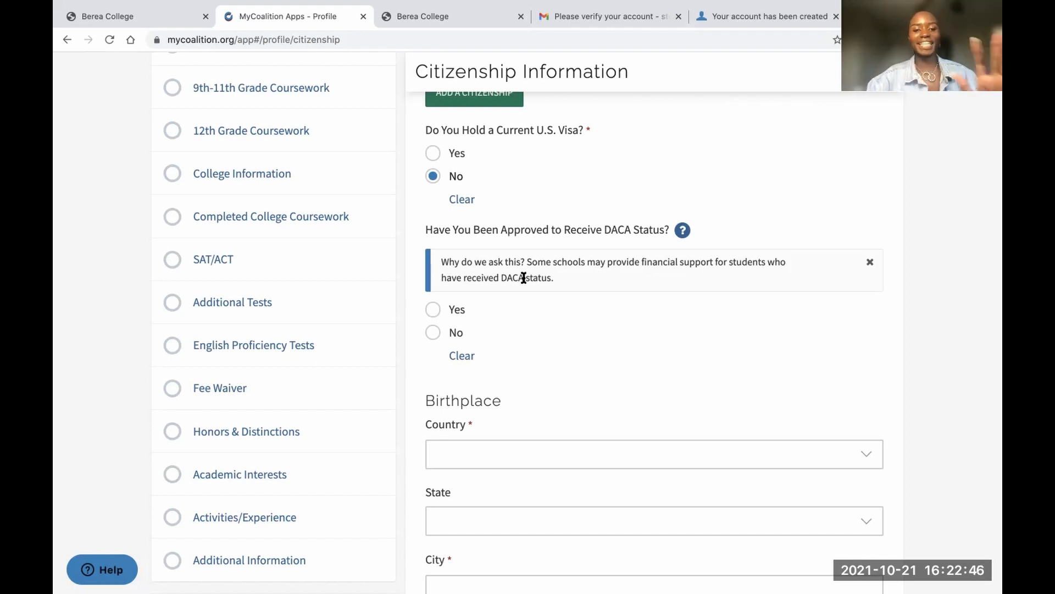
Record birthplace as Kenya, Nyanza province, fill in the birth city, and save
left_click(465, 263)
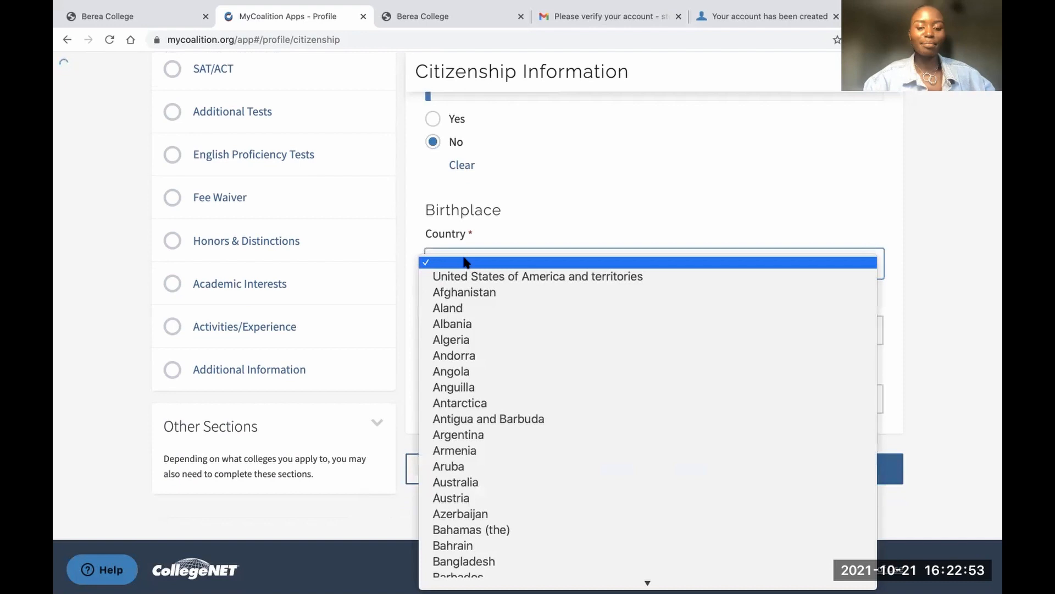
key("k")
key("e")
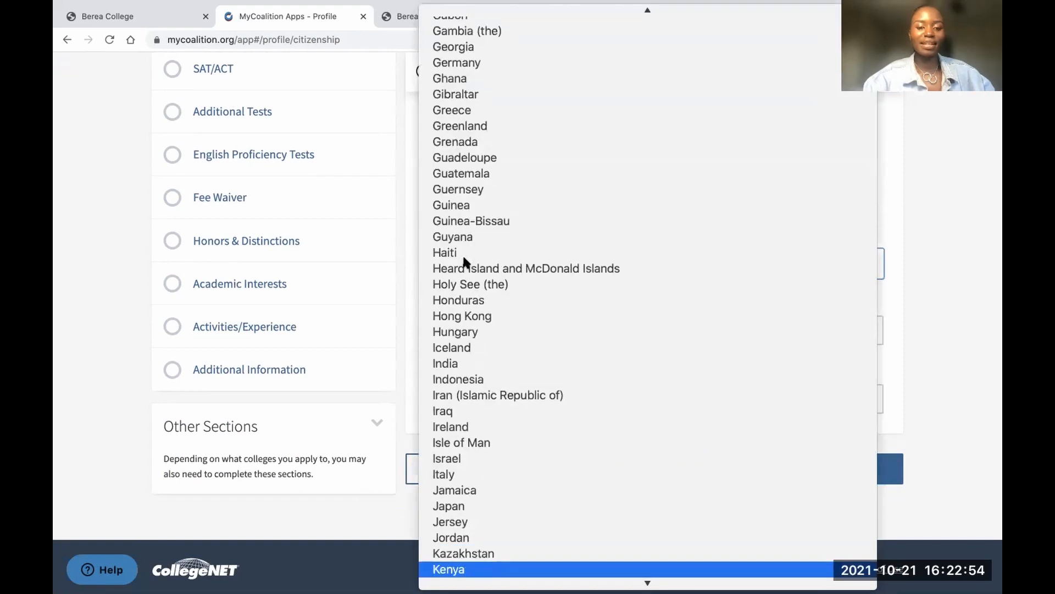
left_click(471, 572)
left_click(480, 329)
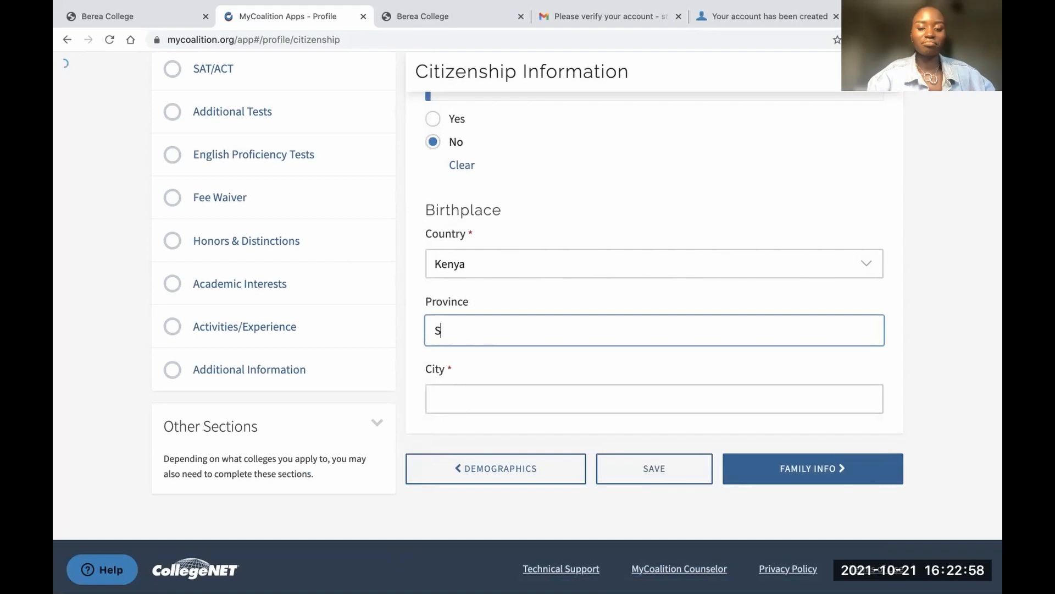
type("Nyanza")
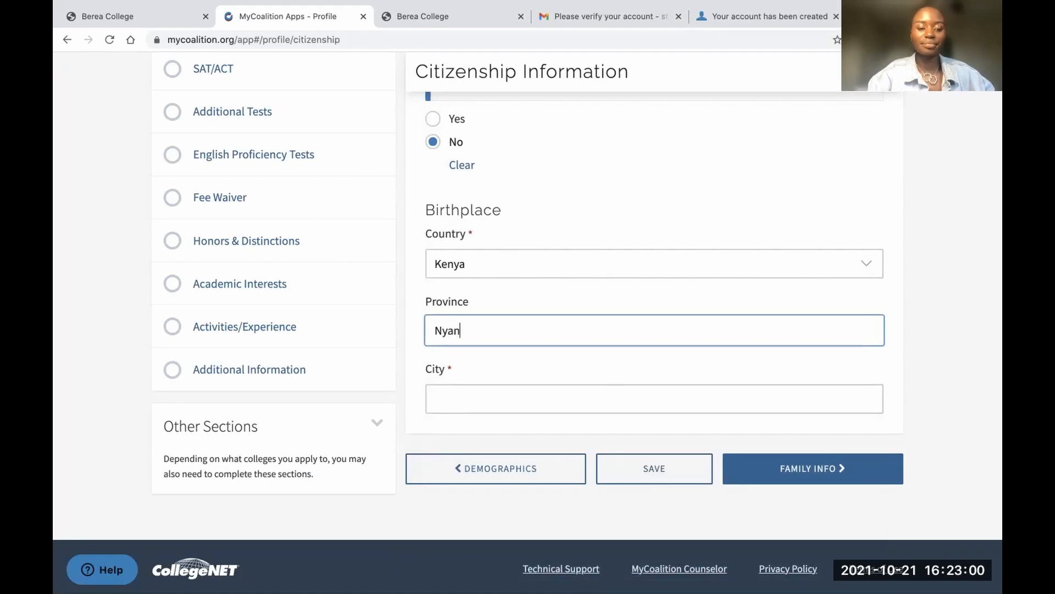
left_click(464, 396)
type("si")
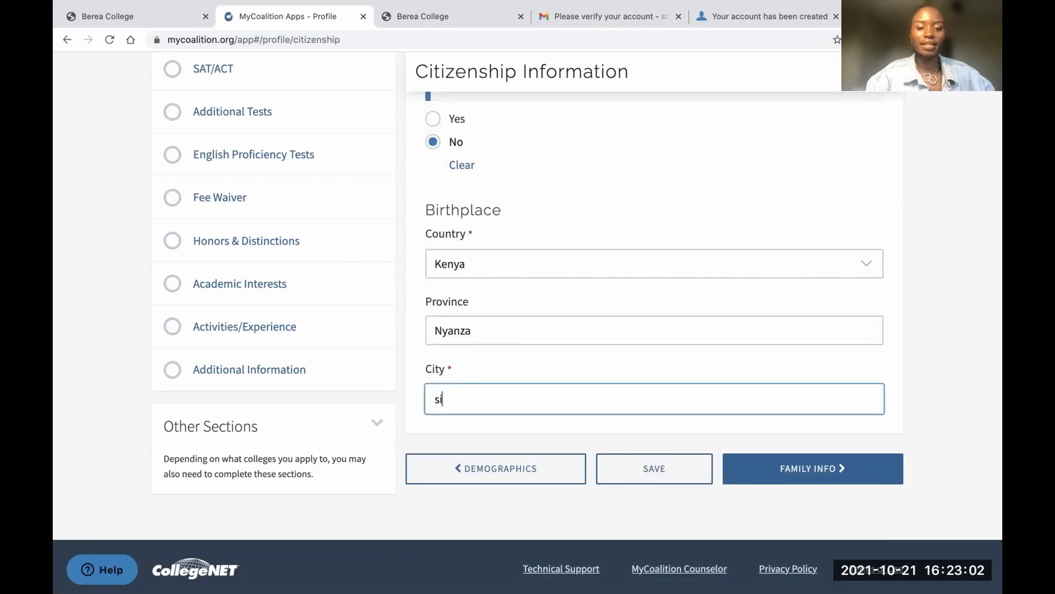
type("dindi")
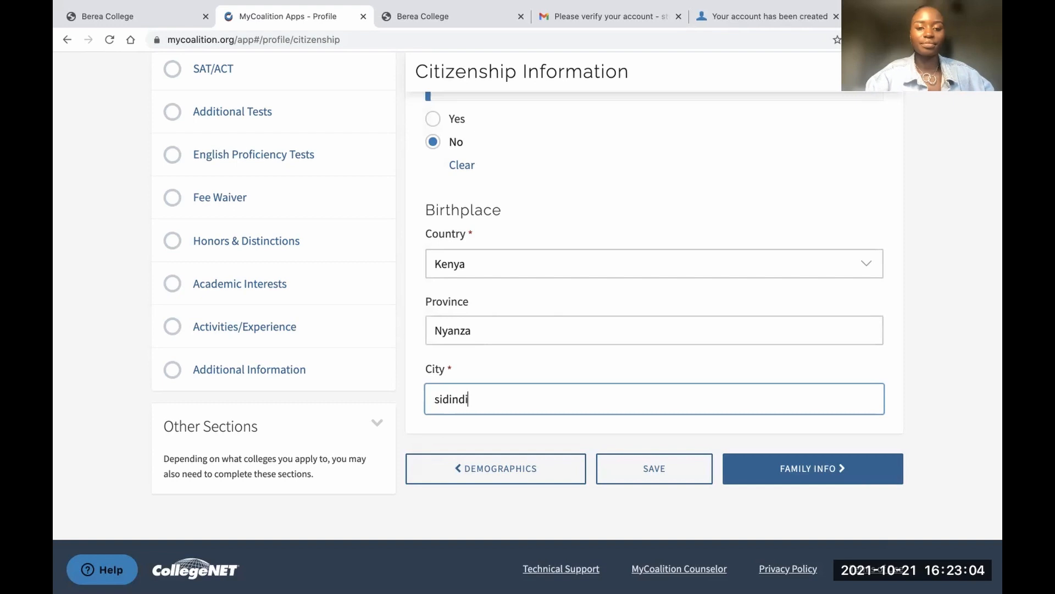
left_click(499, 369)
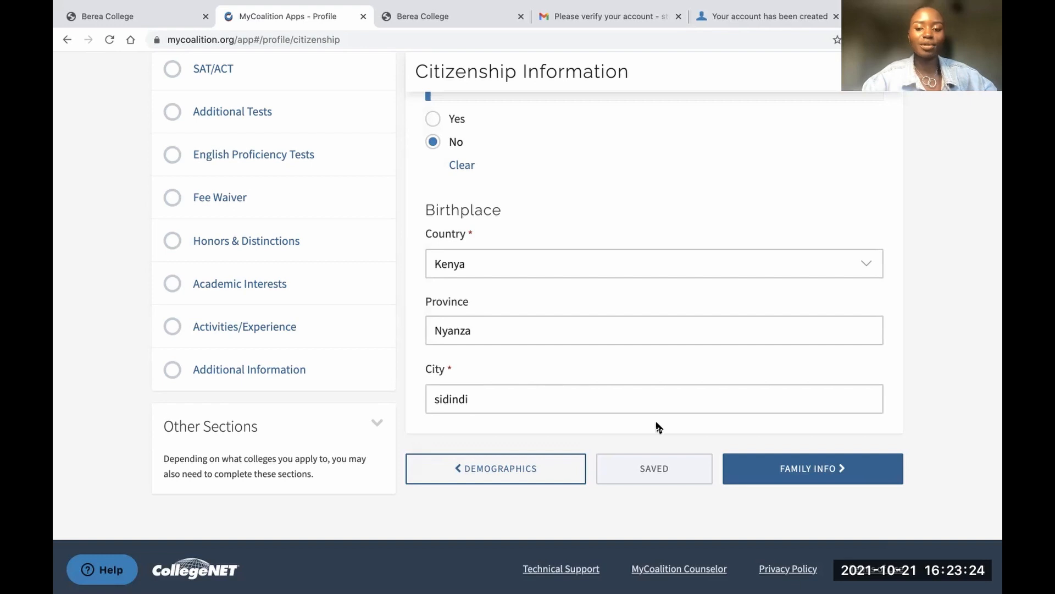
List the household as parents and siblings, with a household size of 6
left_click(778, 482)
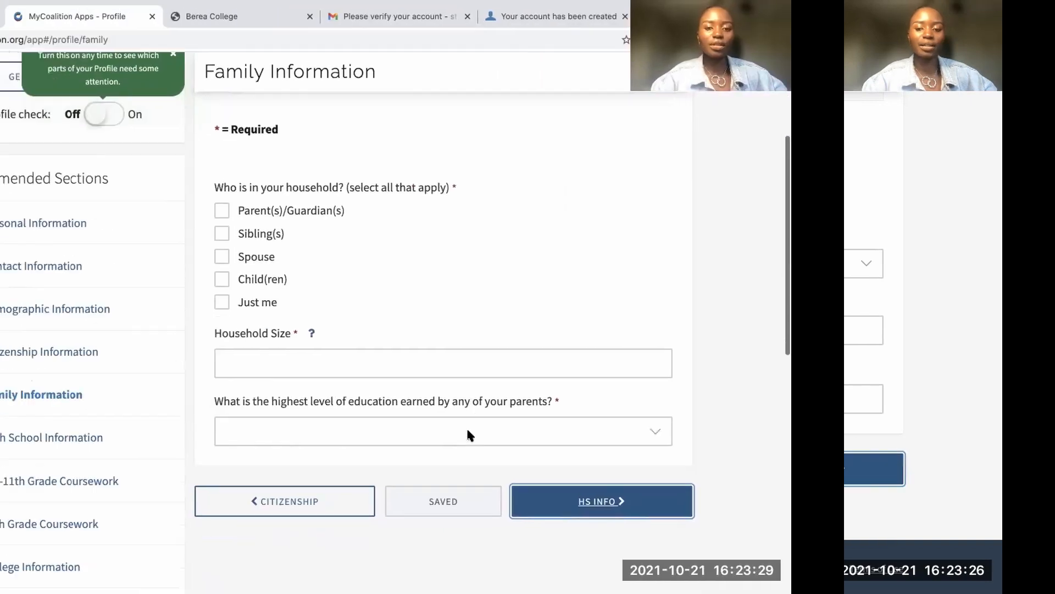
left_click(433, 115)
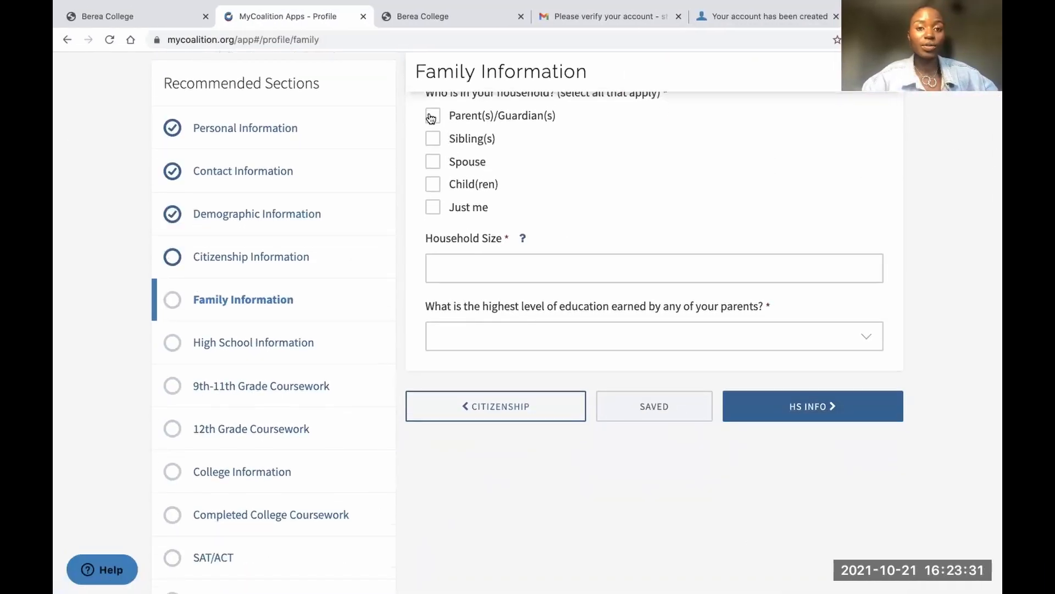
left_click(433, 139)
left_click(455, 265)
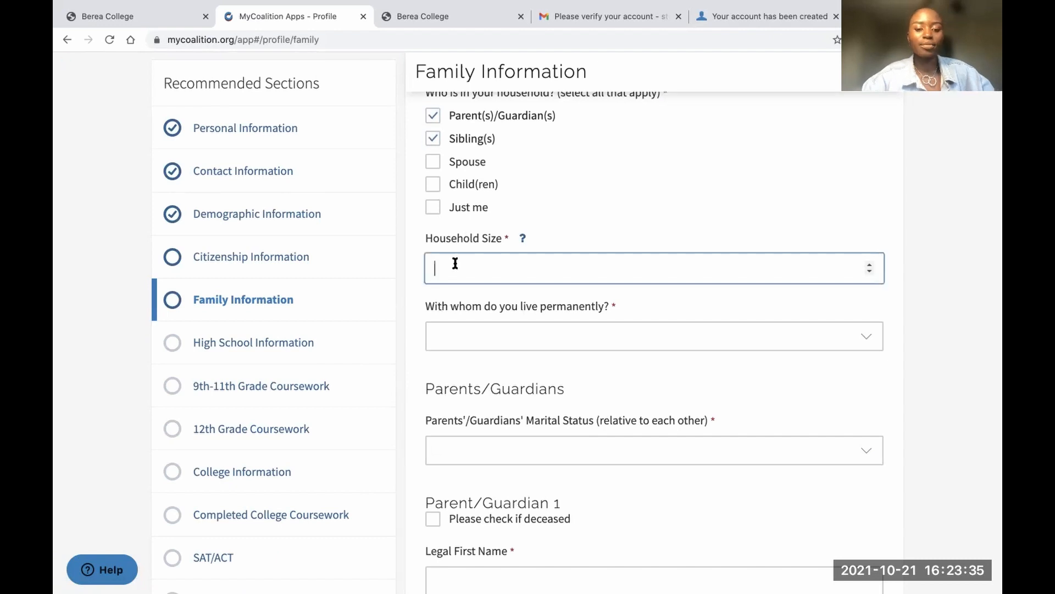
type("6")
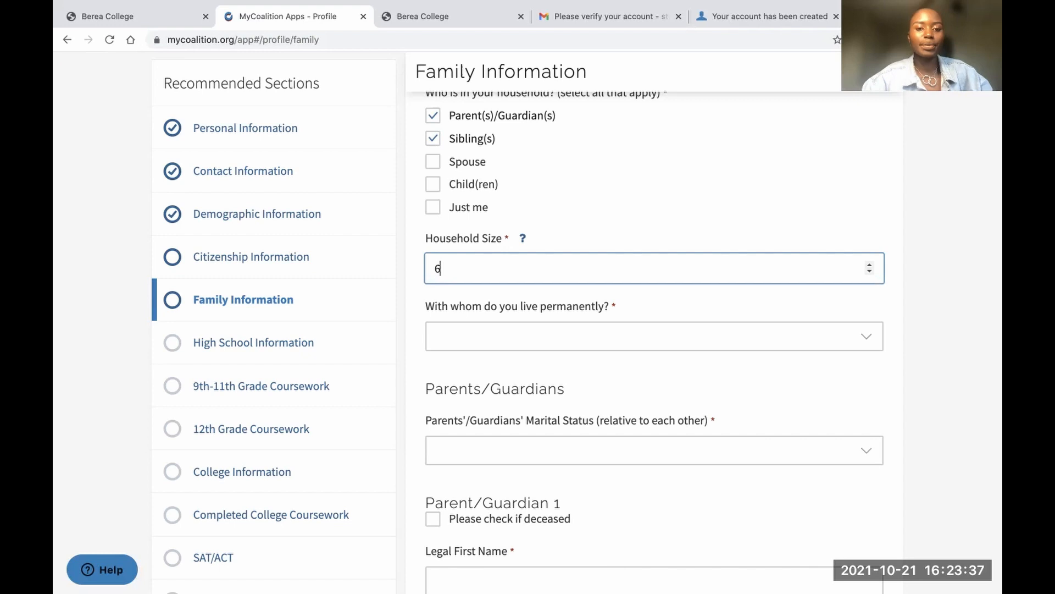
Set living arrangement to Parent/Guardian 1 and parents' marital status to Widowed
left_click(462, 350)
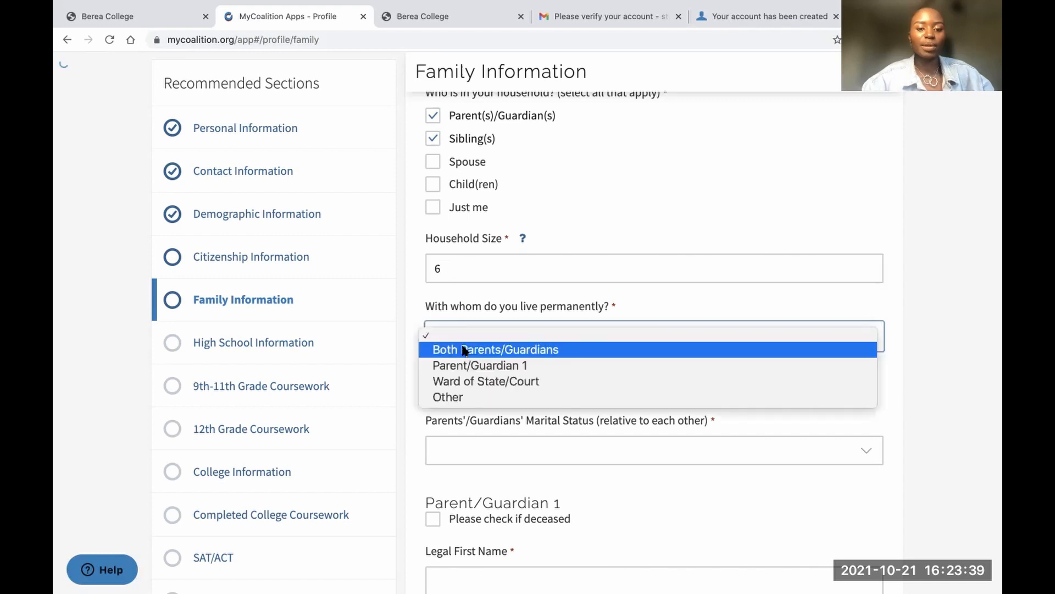
left_click(464, 350)
left_click(463, 343)
left_click(464, 354)
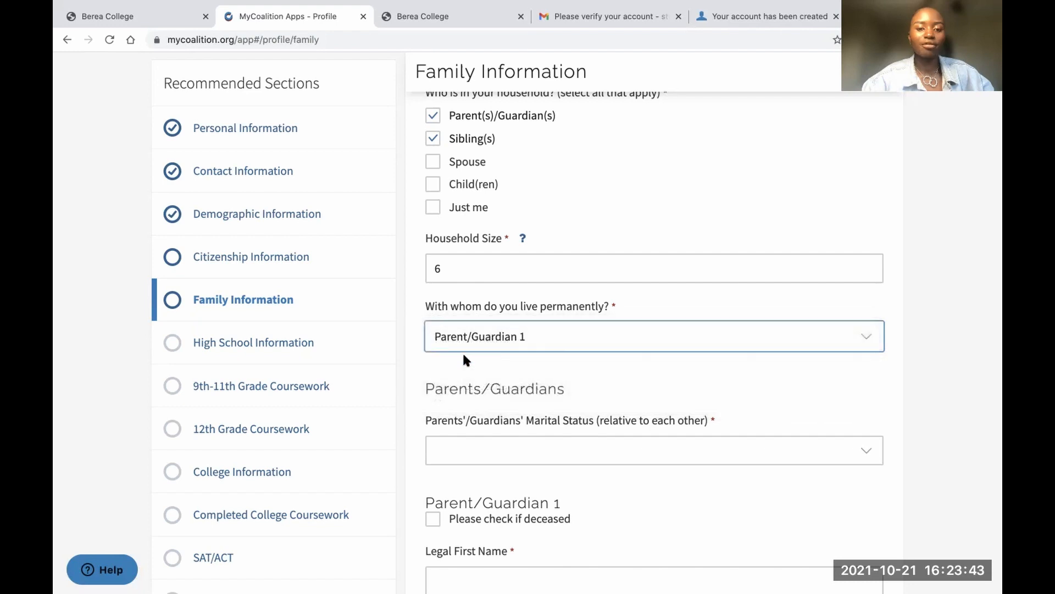
scroll(465, 357, "down", 3)
left_click(464, 375)
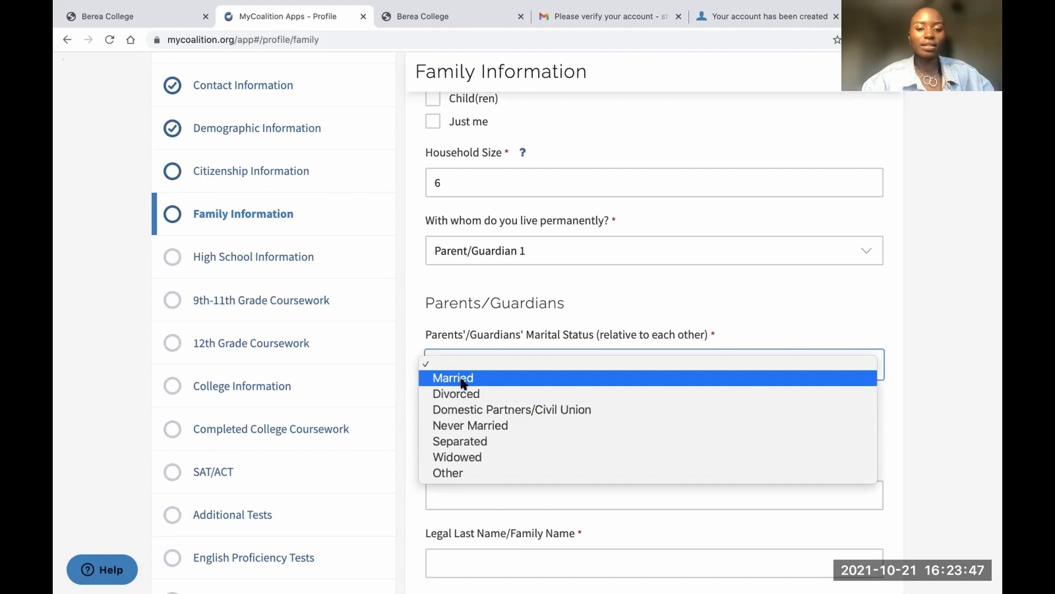
left_click(467, 457)
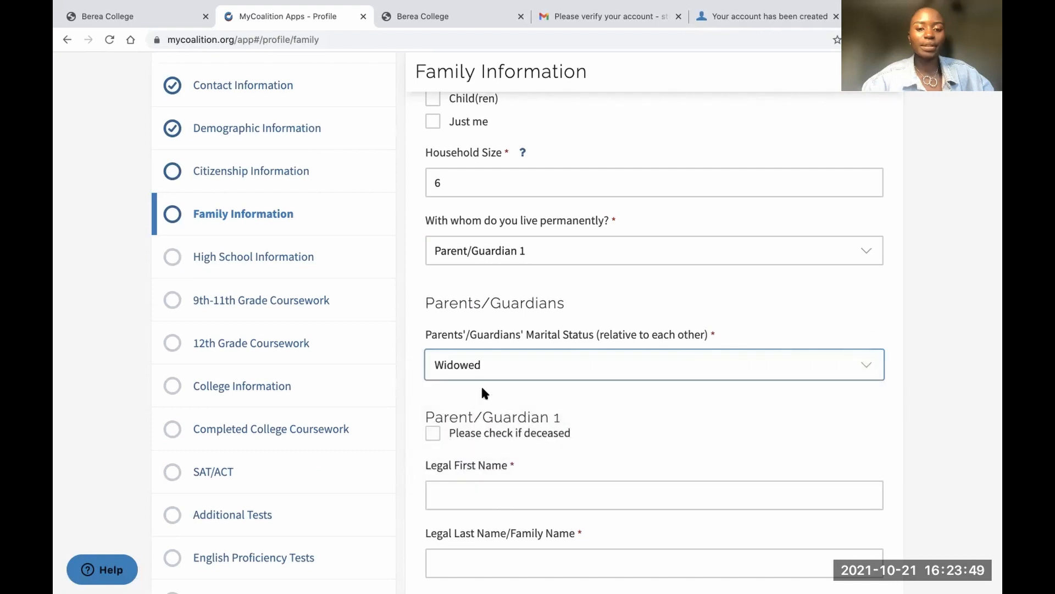
scroll(481, 387, "down", 4)
left_click(474, 280)
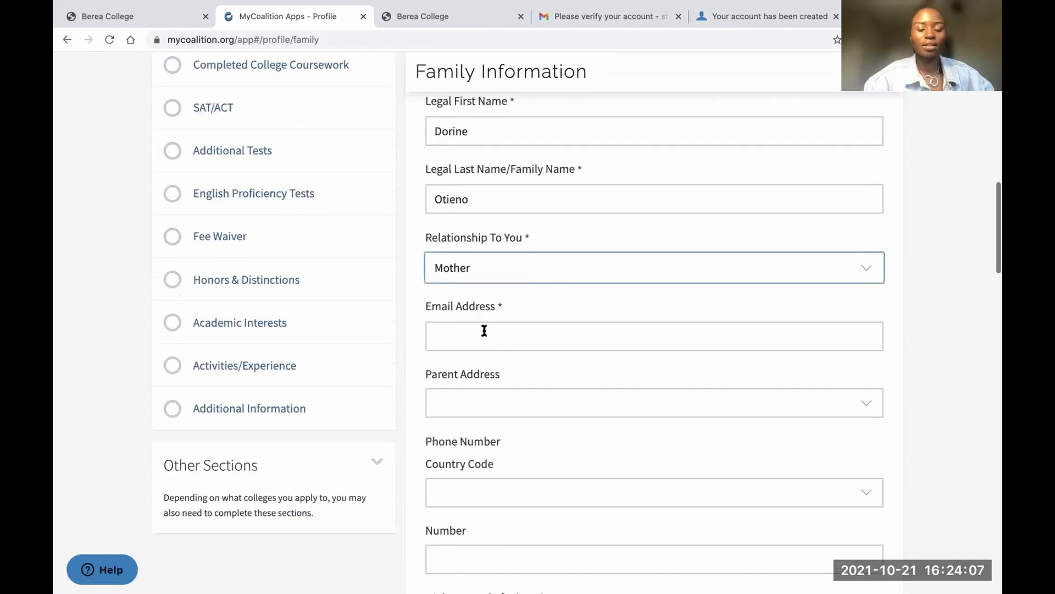
Enter the parent's e-mail address, correcting its mistyped ending
left_click(470, 335)
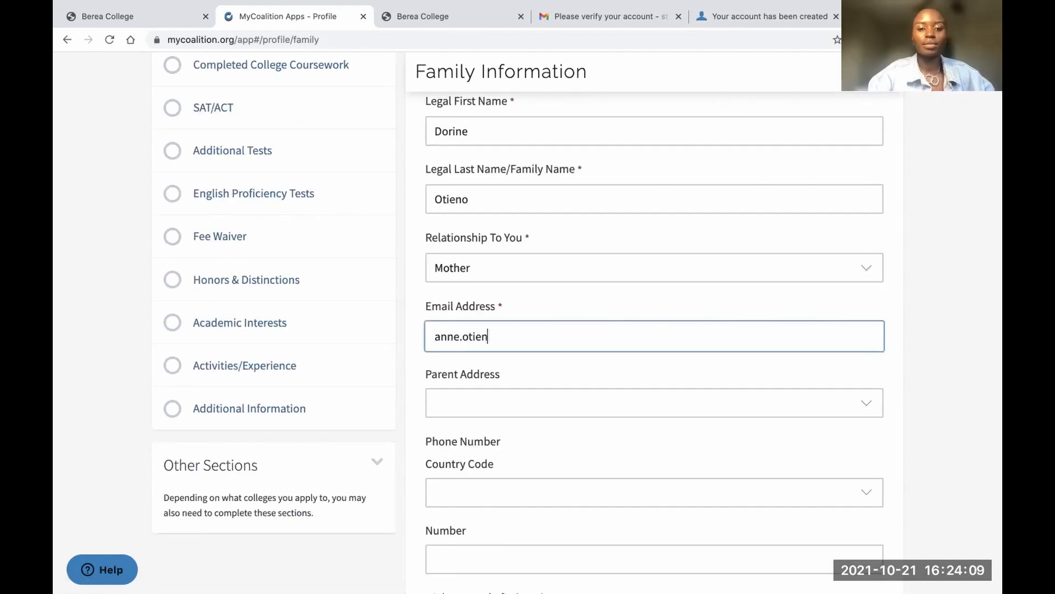
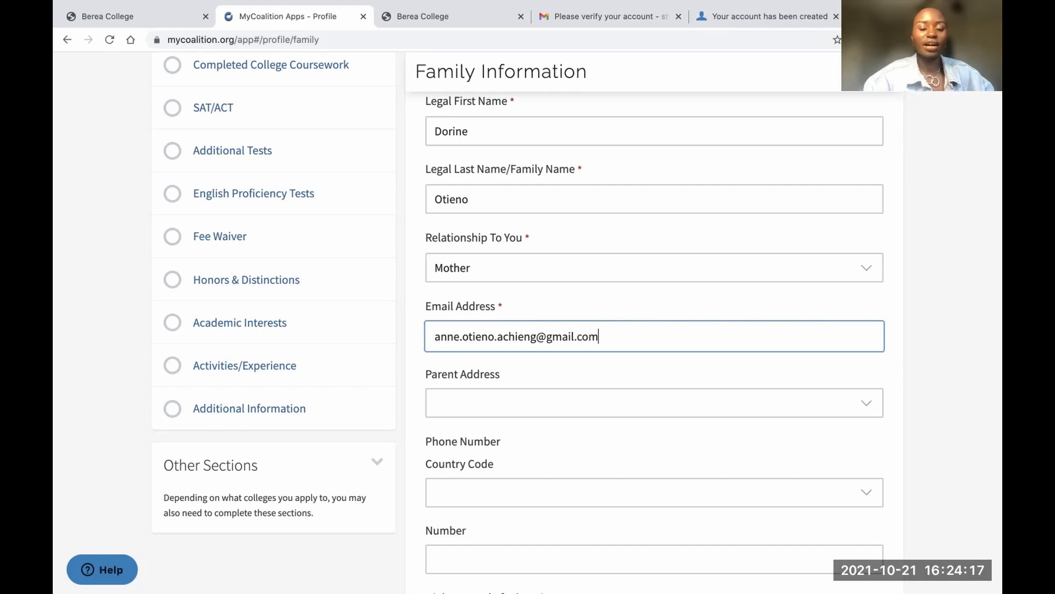
scroll(453, 417, "down", 2)
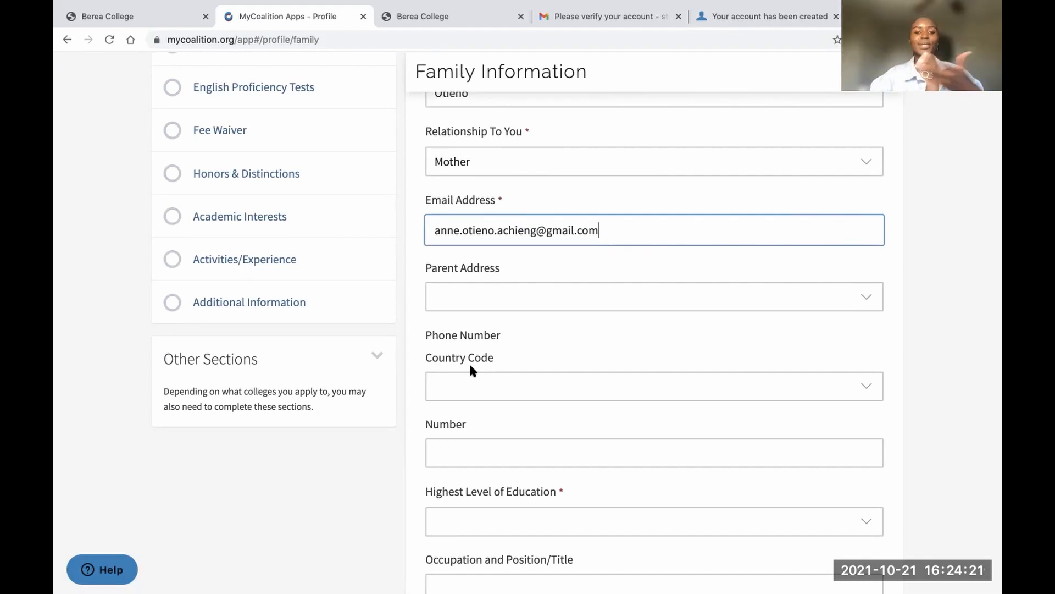
scroll(486, 411, "down", 2)
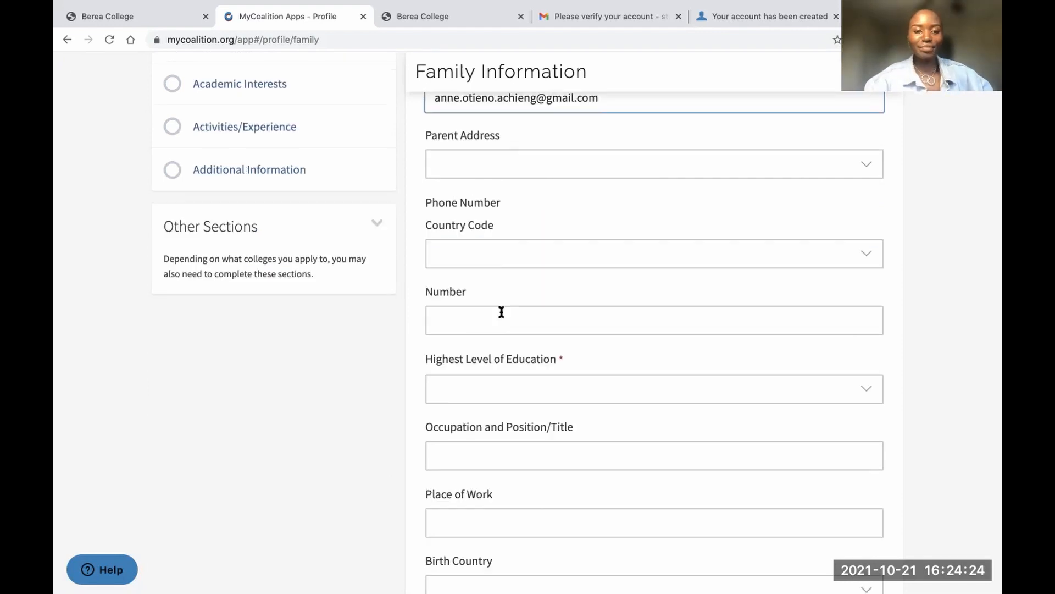
scroll(482, 302, "down", 4)
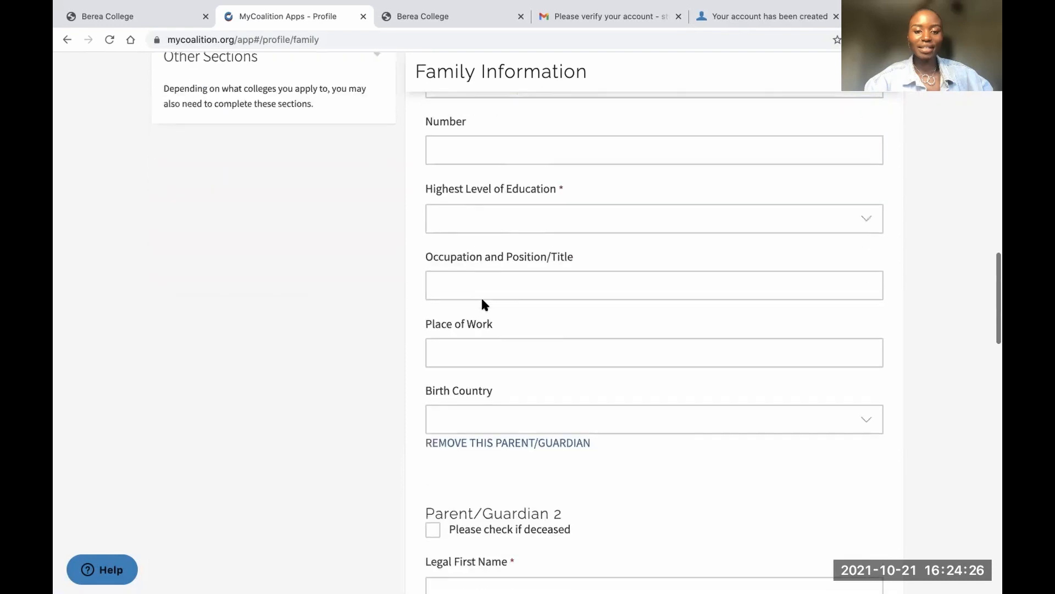
scroll(482, 304, "up", 3)
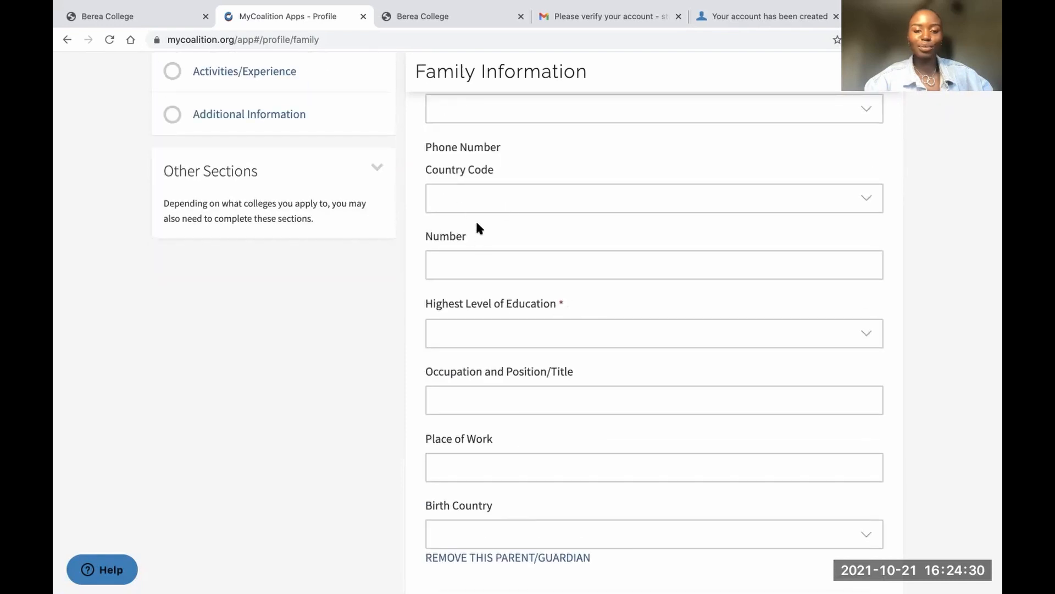
Set the parent's education to Some College, No Degree Earned and choose Sibling 1's relationship as Brother
left_click(495, 334)
scroll(489, 373, "down", 4)
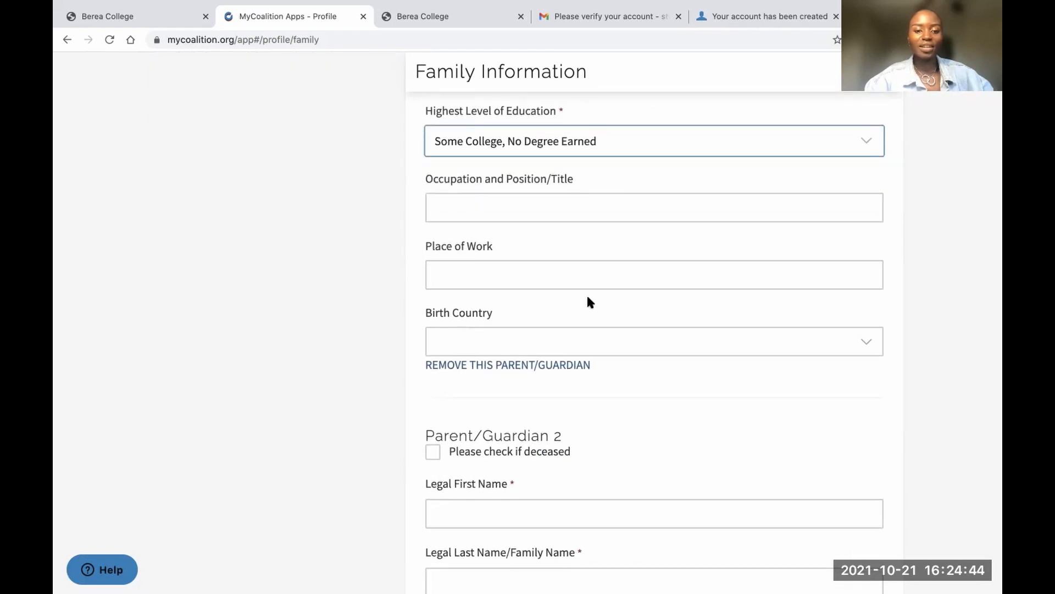
scroll(556, 362, "down", 4)
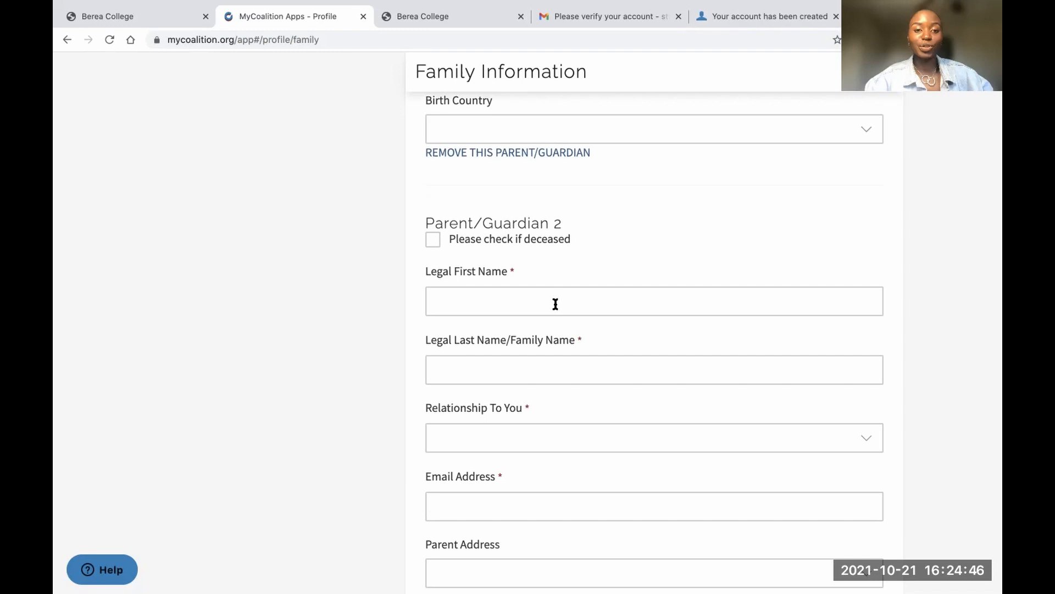
left_click(505, 300)
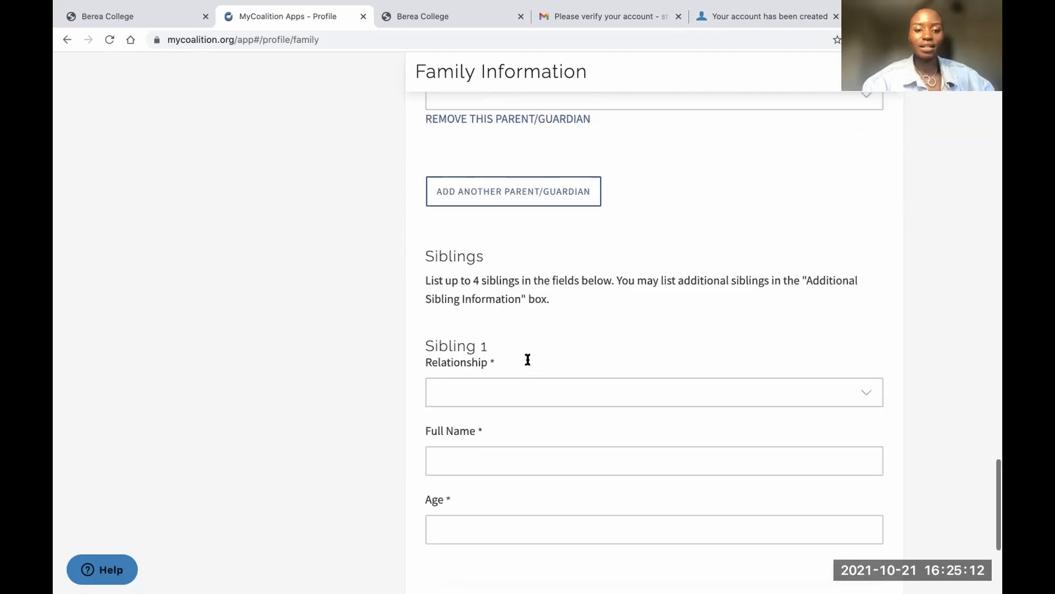
scroll(525, 358, "down", 2)
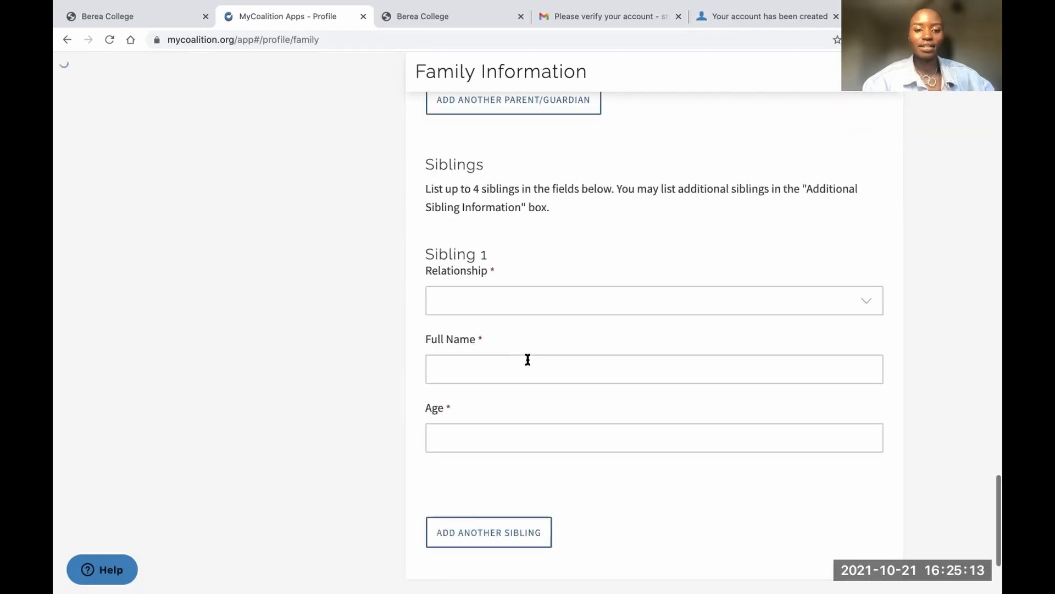
left_click(491, 302)
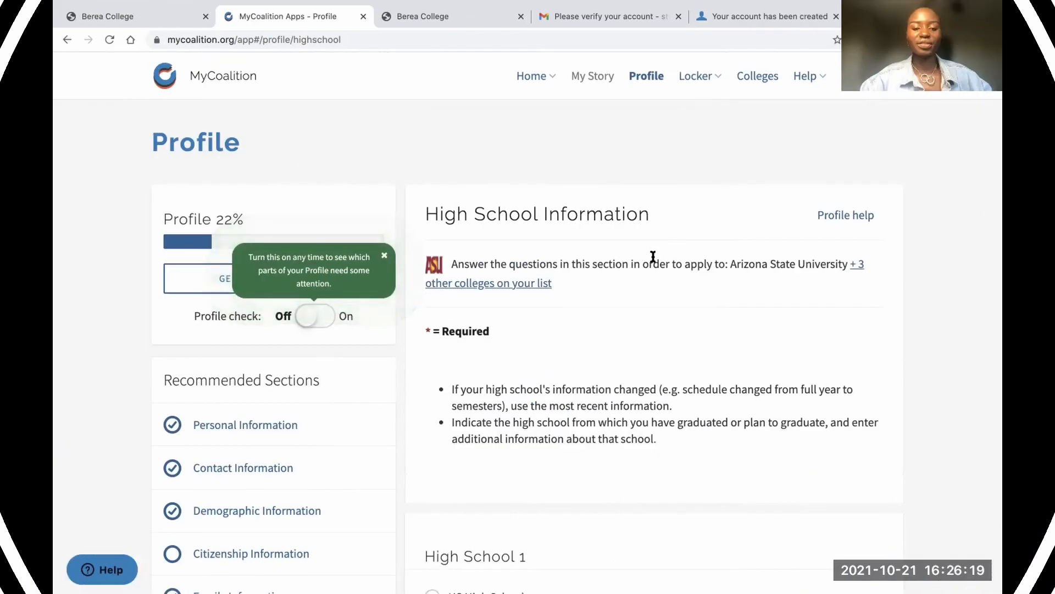
scroll(651, 255, "down", 3)
scroll(651, 251, "up", 3)
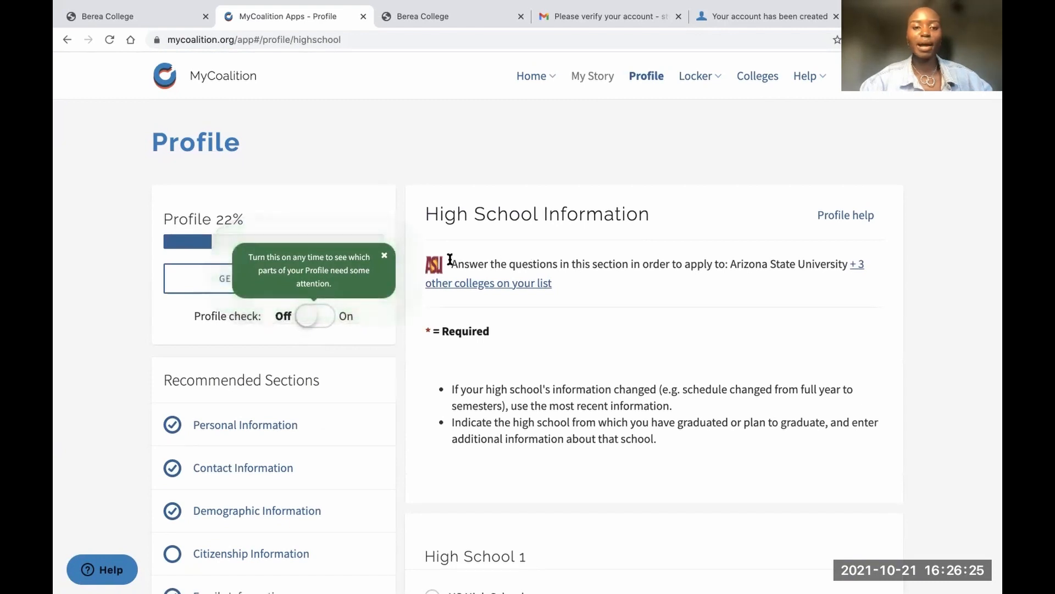
Review the list of colleges requiring high school information, including Berea College
left_click_drag(450, 259, 800, 275)
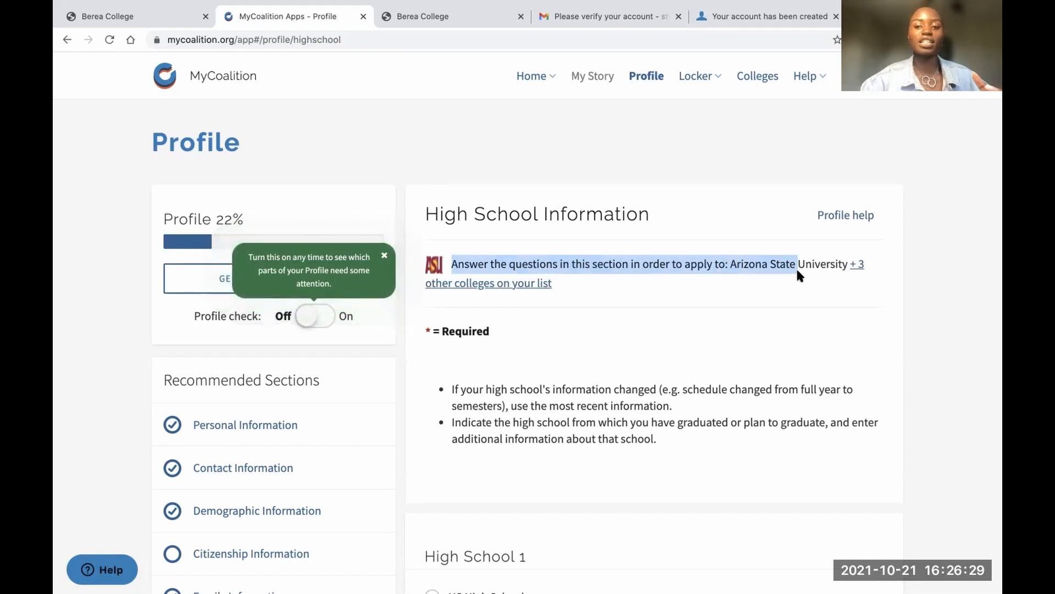
left_click(798, 275)
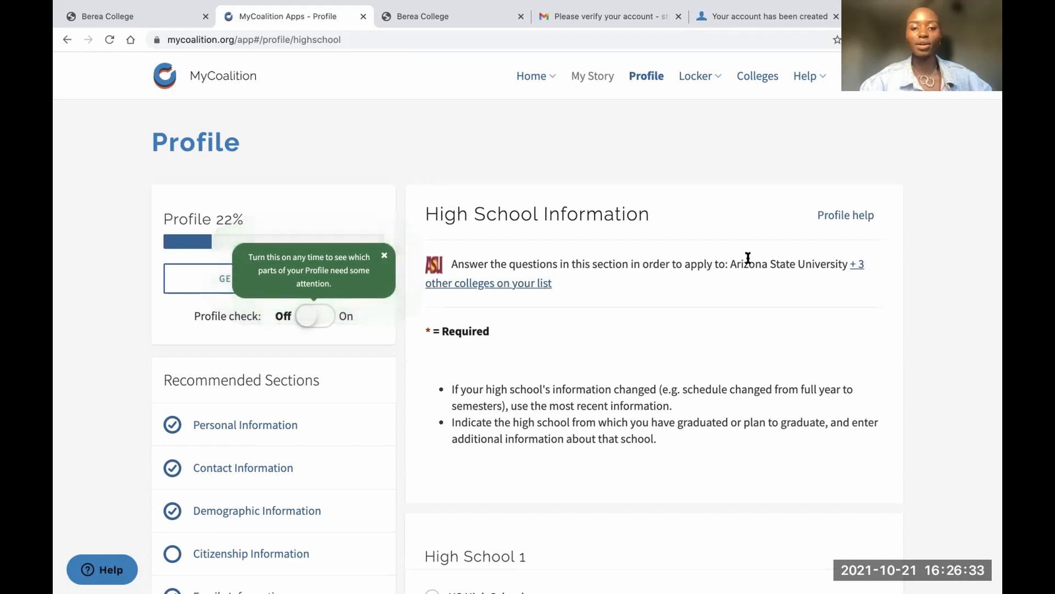
left_click(854, 264)
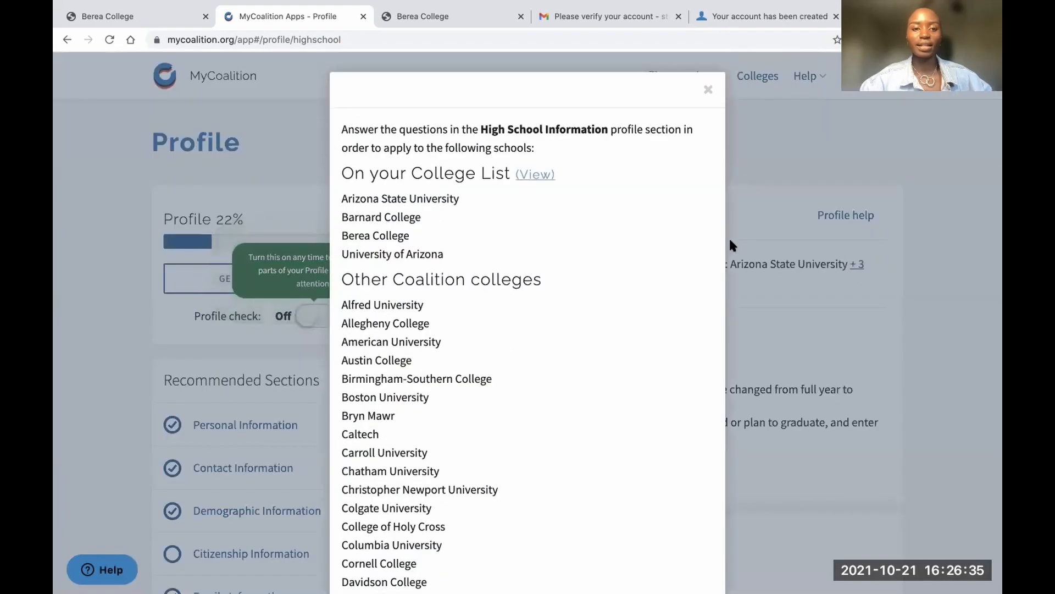
left_click_drag(410, 235, 341, 235)
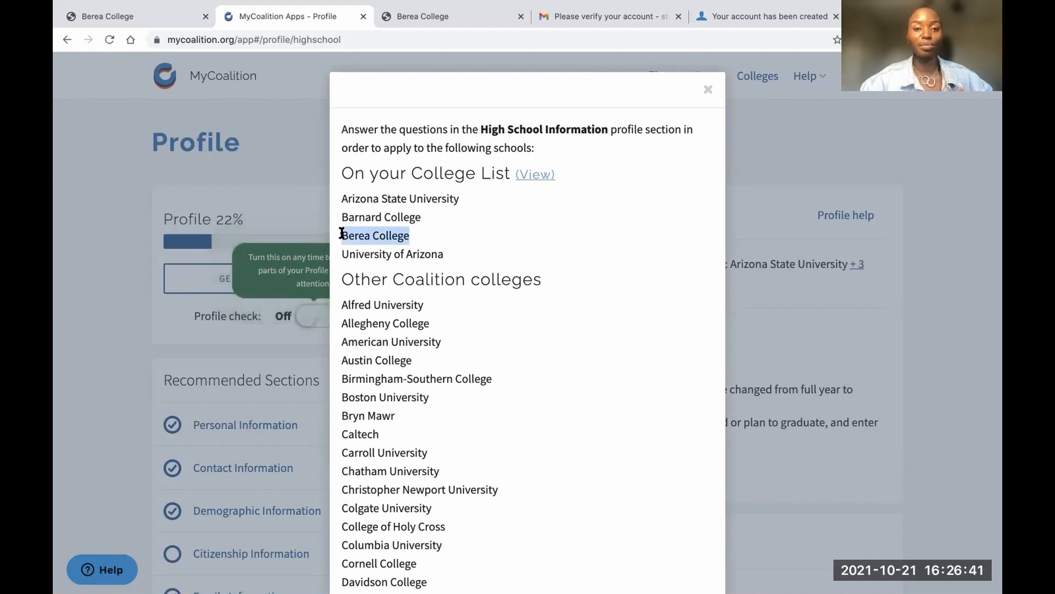
key("Escape")
scroll(672, 338, "down", 10)
scroll(672, 338, "up", 2)
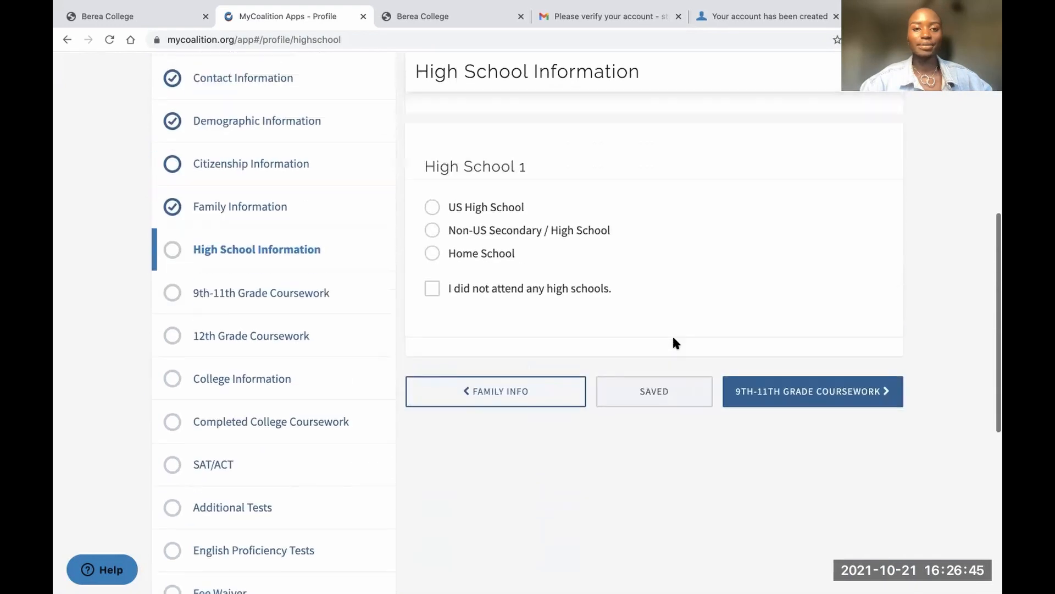
Record a Non-US Secondary school in Kenya, started May 2021, with its end date
left_click(433, 230)
scroll(518, 329, "down", 1)
scroll(518, 330, "down", 2)
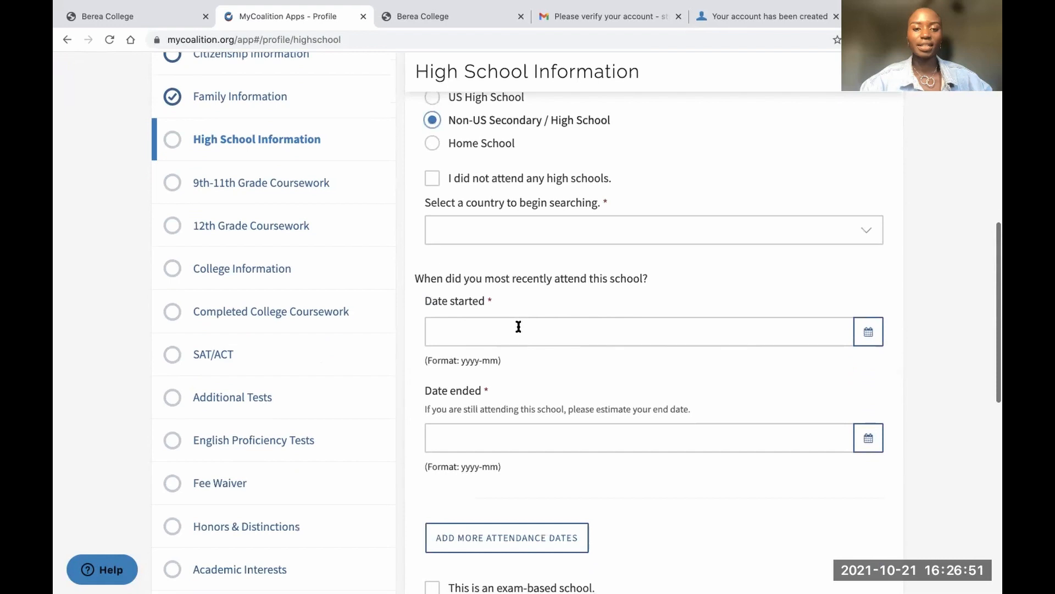
left_click(519, 236)
left_click(454, 525)
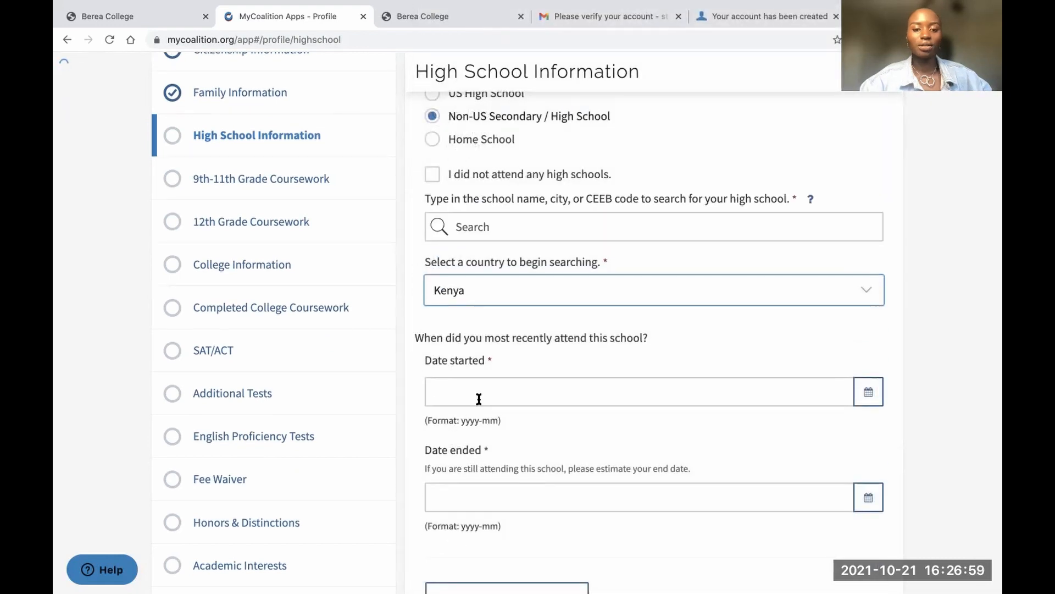
left_click(477, 395)
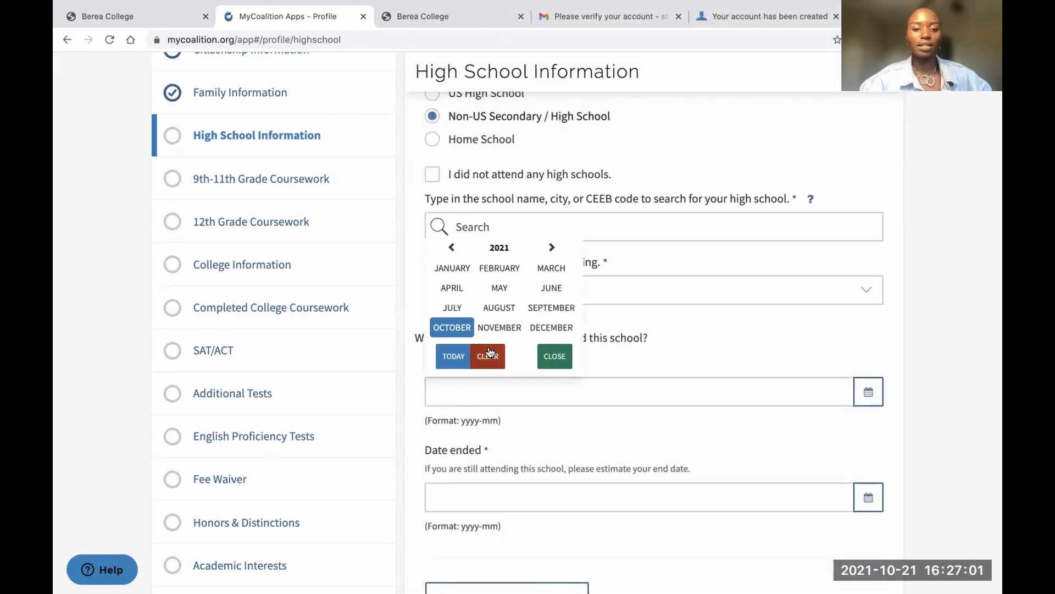
left_click(497, 283)
scroll(508, 392, "down", 3)
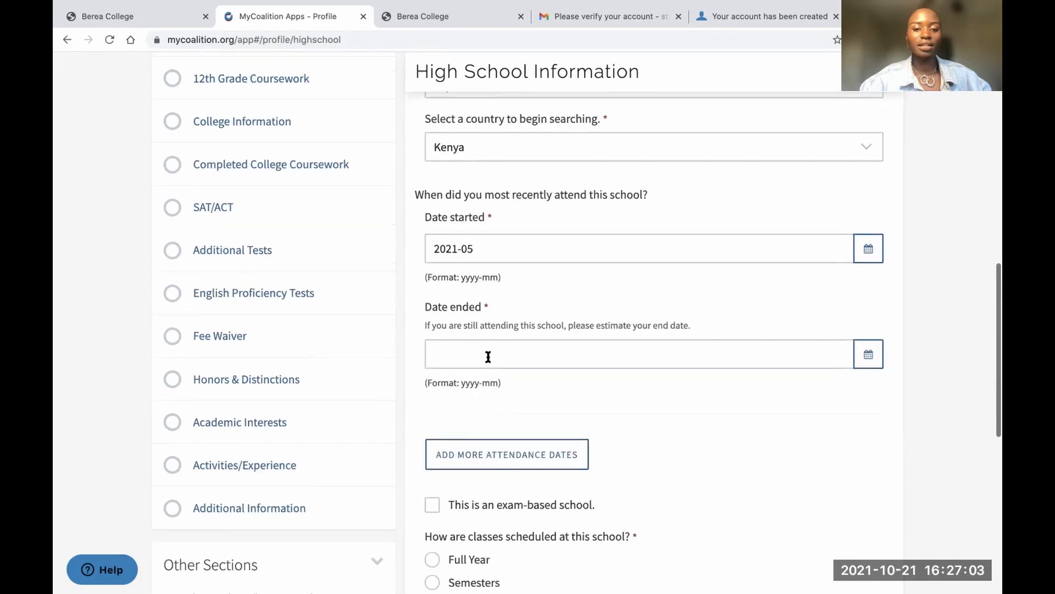
left_click(488, 355)
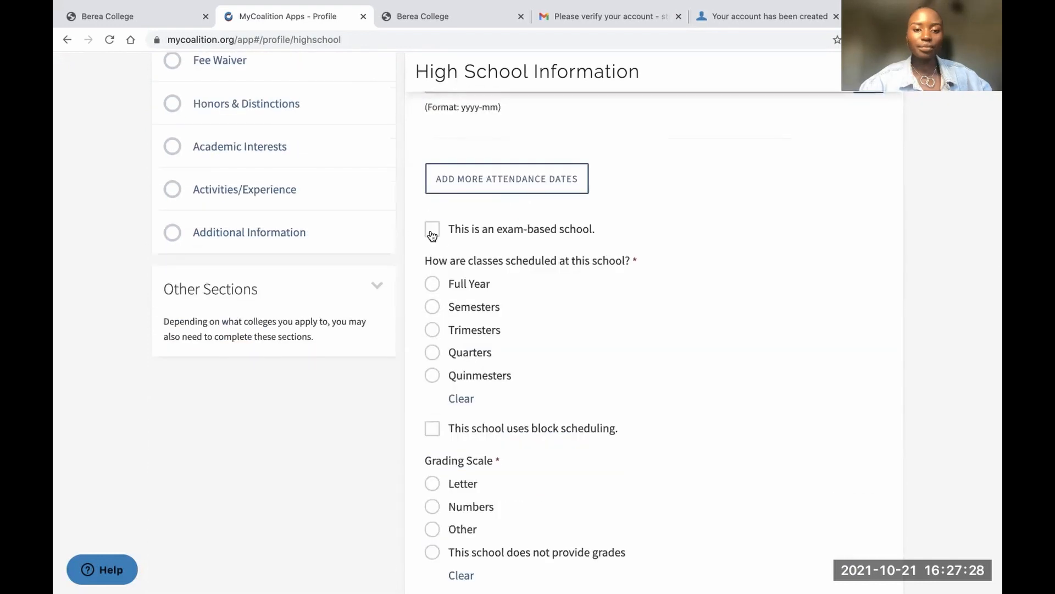
Mark the school exam-based with Letter grading, then save and continue to 9th-11th Grade Coursework
left_click(432, 234)
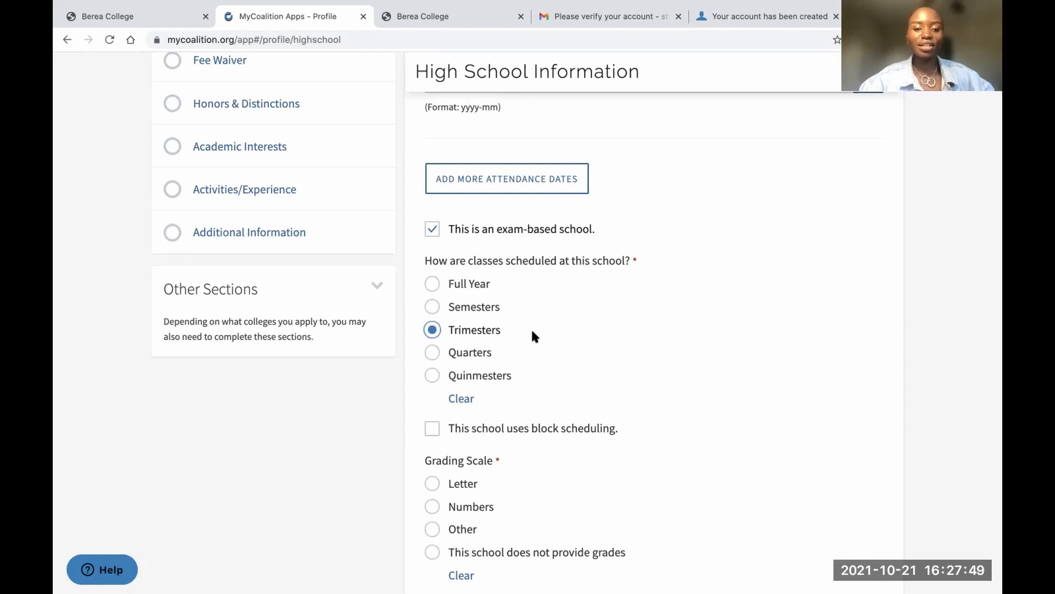
scroll(525, 332, "down", 3)
scroll(525, 332, "up", 2)
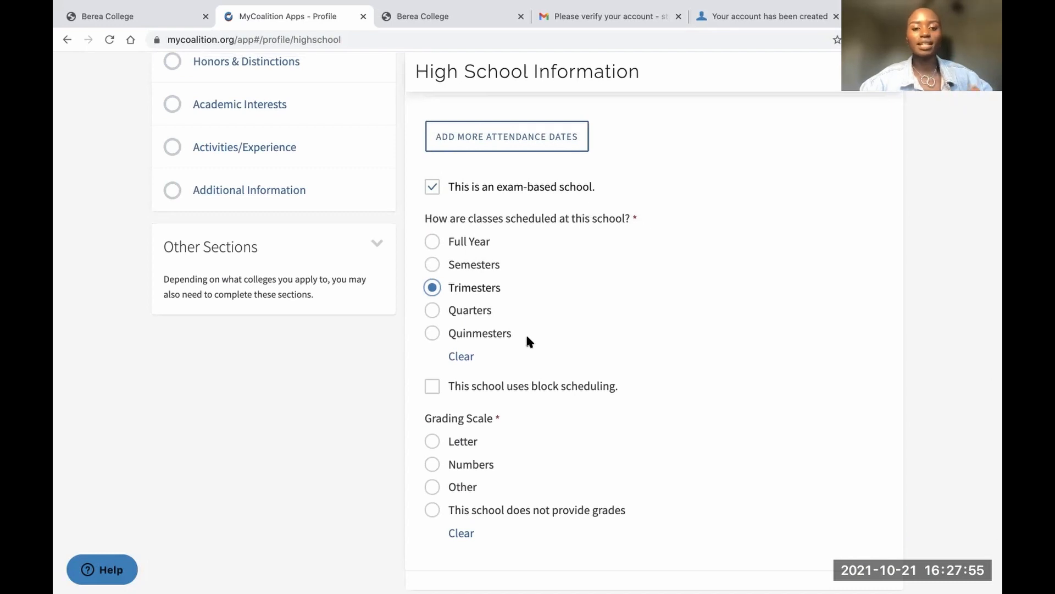
scroll(537, 370, "down", 3)
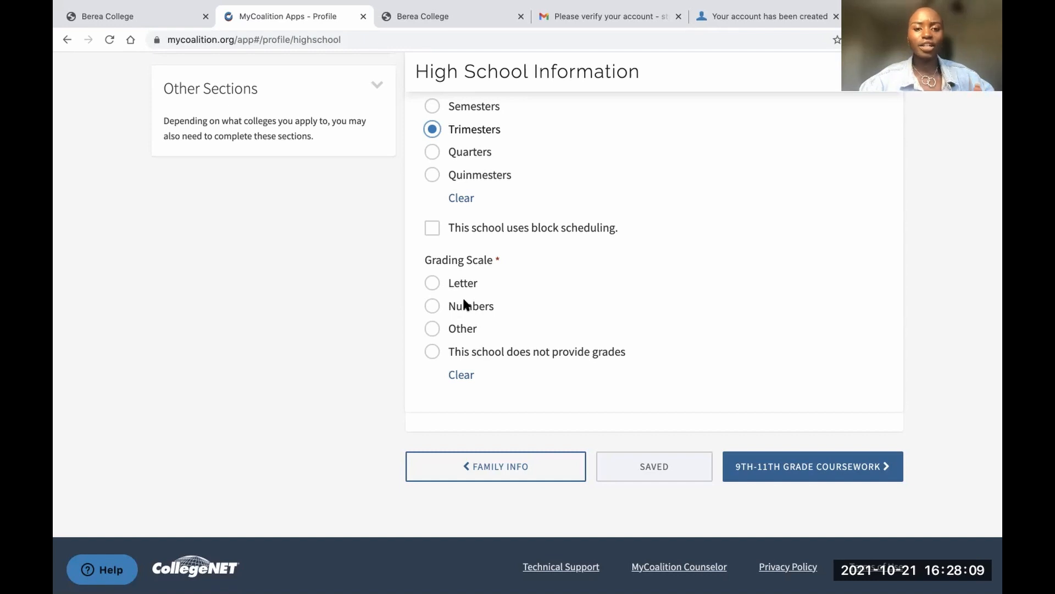
left_click(431, 284)
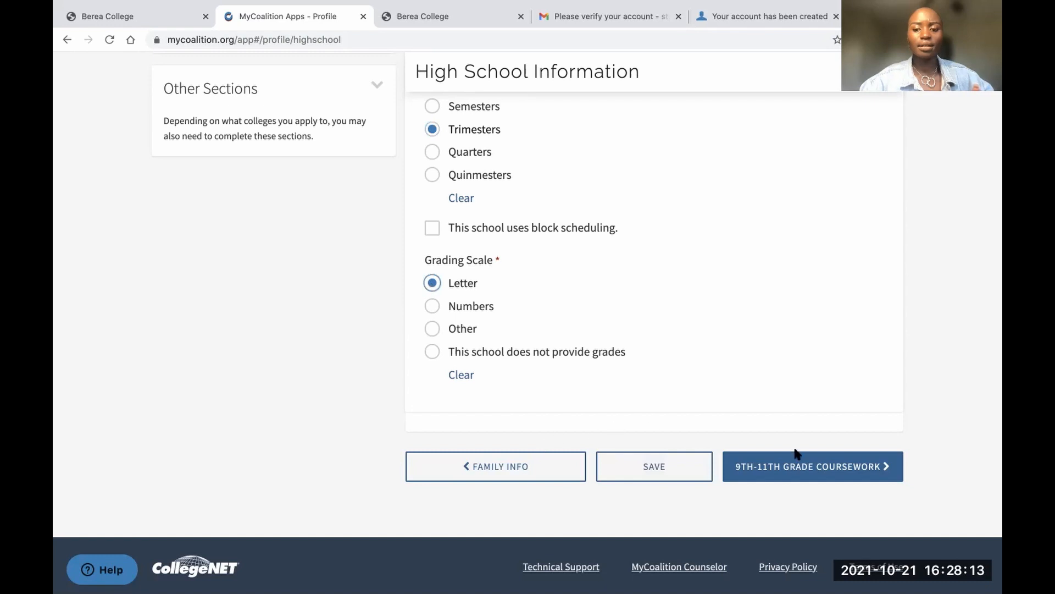
left_click(773, 466)
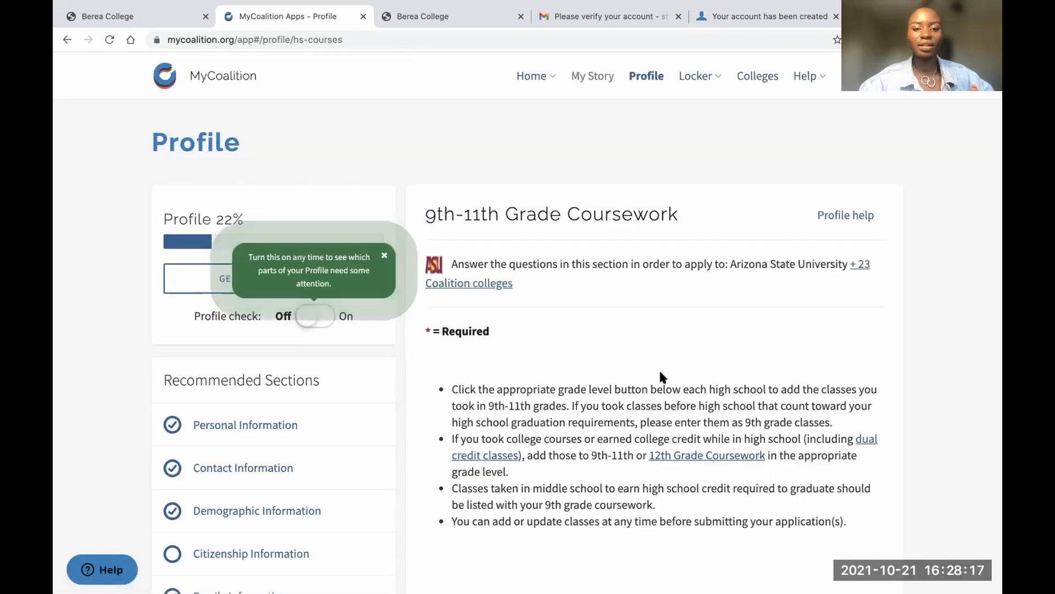
Review the colleges requiring the coursework section, such as Arizona State University
scroll(712, 345, "down", 1)
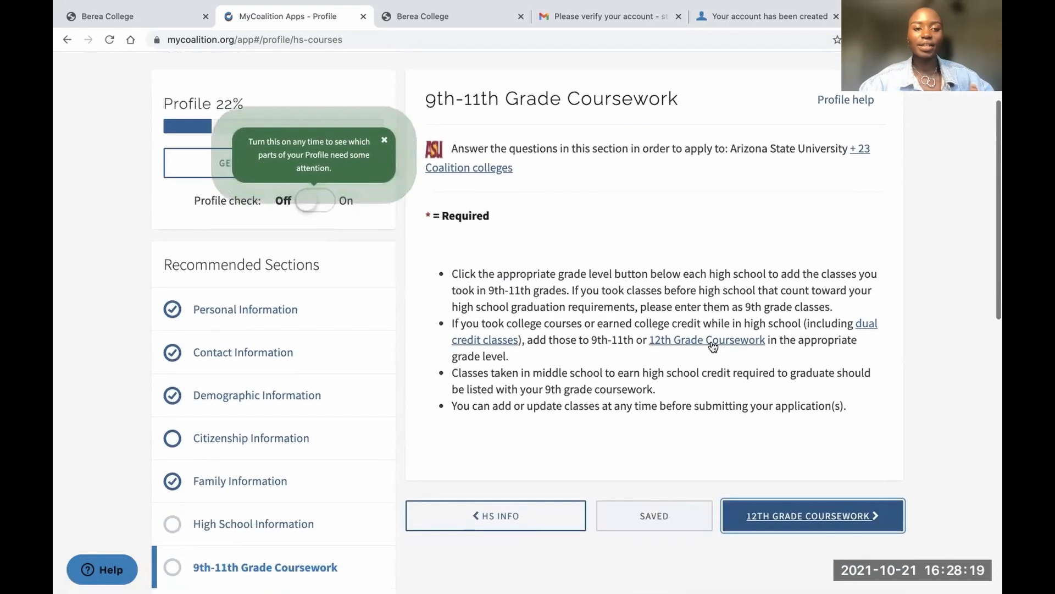
scroll(742, 319, "up", 3)
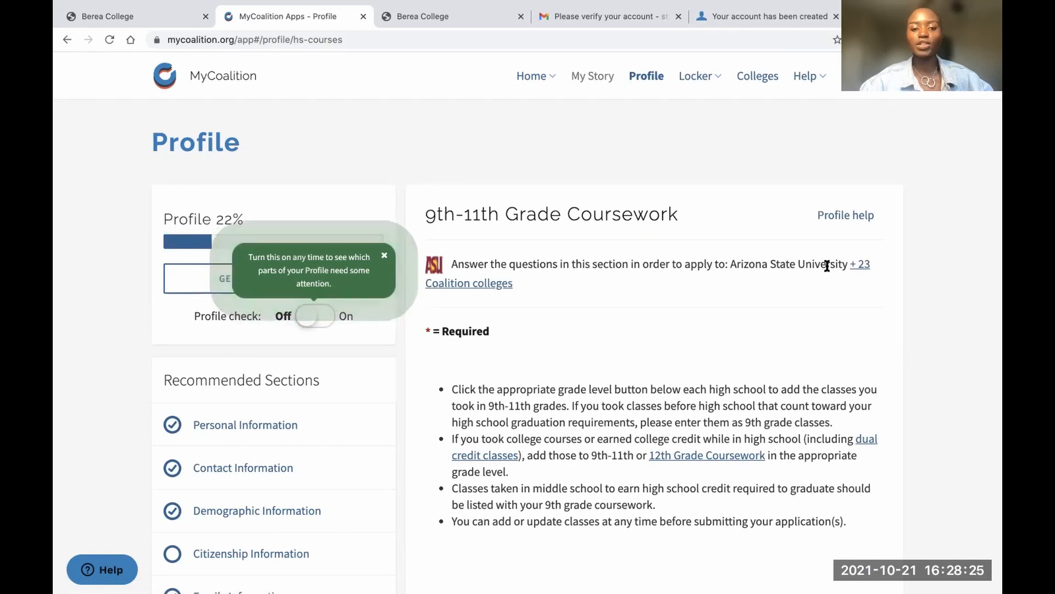
left_click(859, 267)
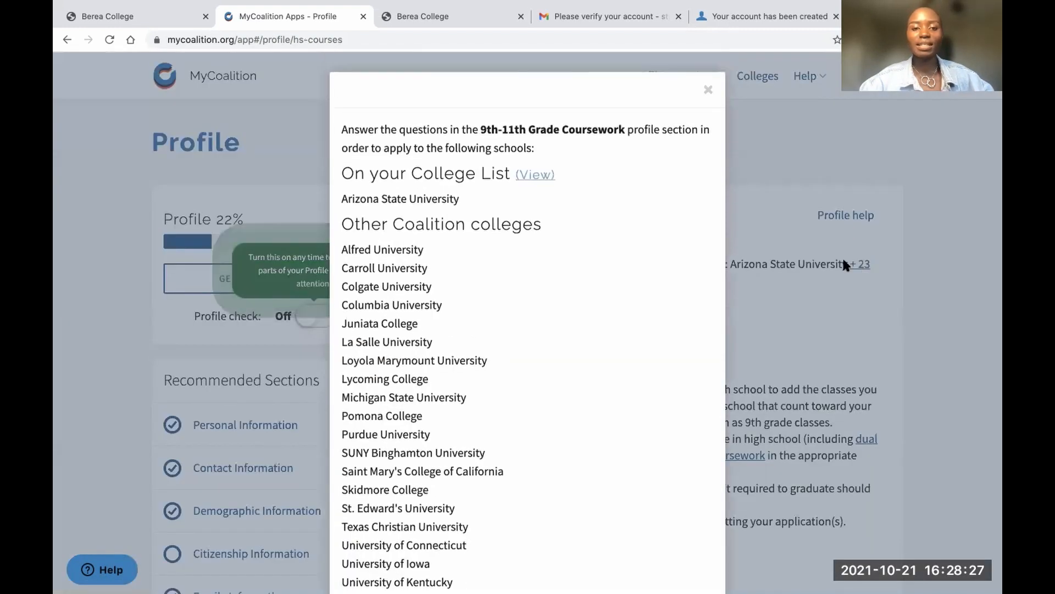
triple_click(423, 195)
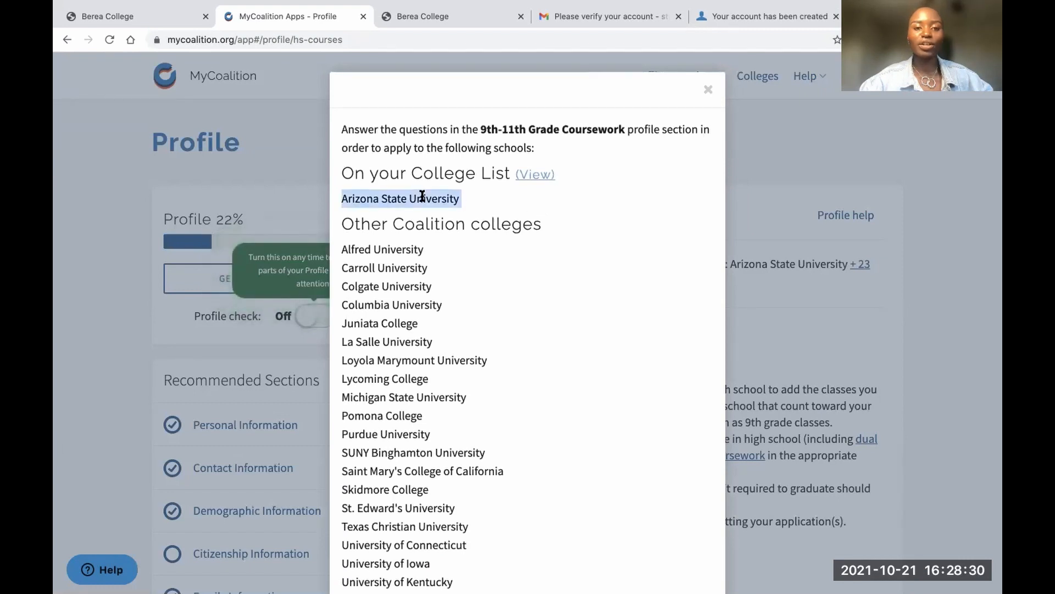
left_click(708, 90)
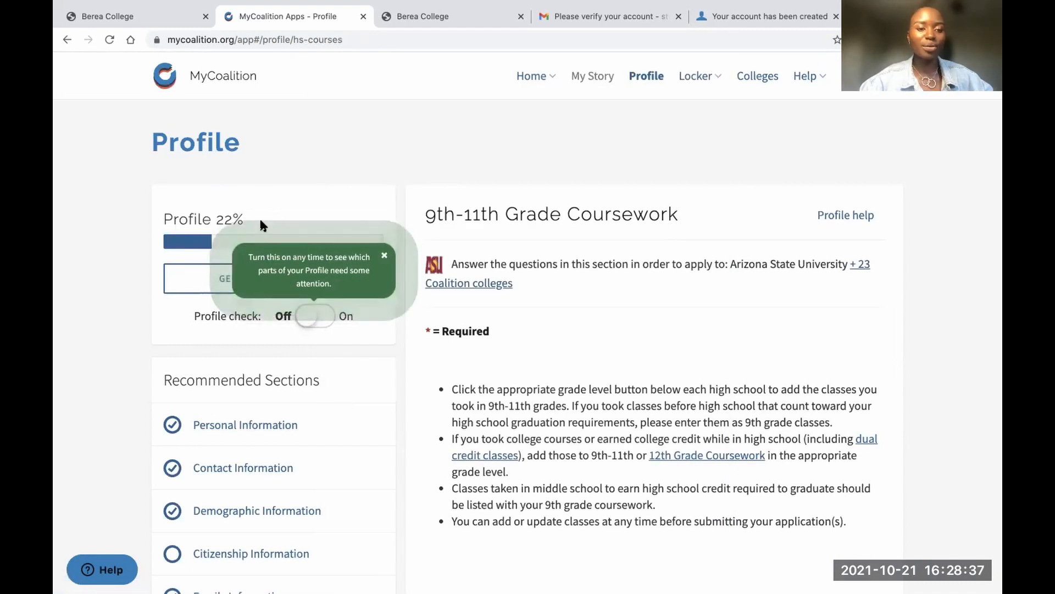
Switch Profile check On and go to Citizenship Information
scroll(311, 264, "down", 1)
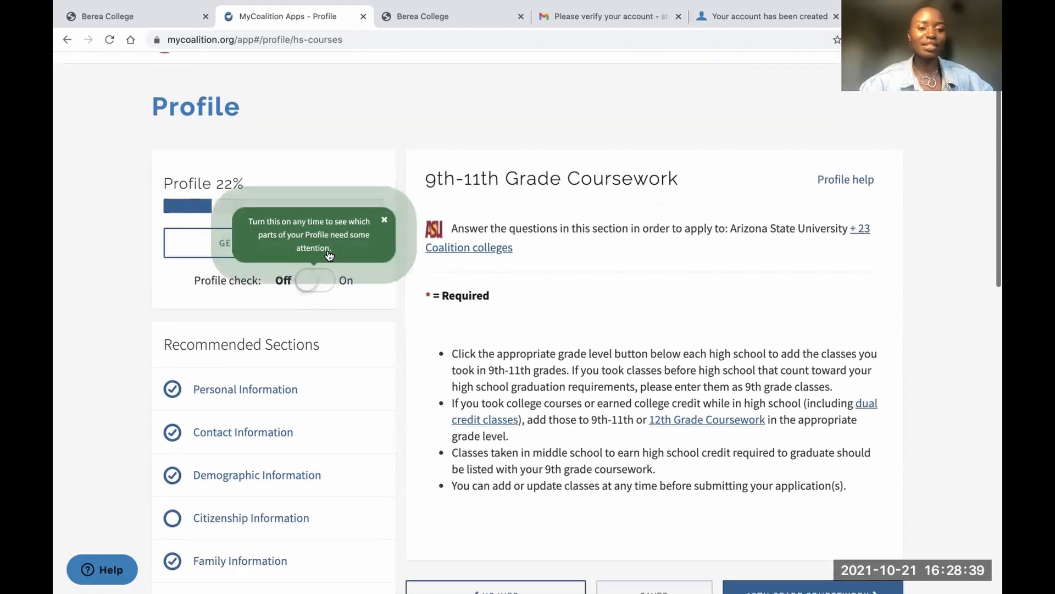
left_click(309, 283)
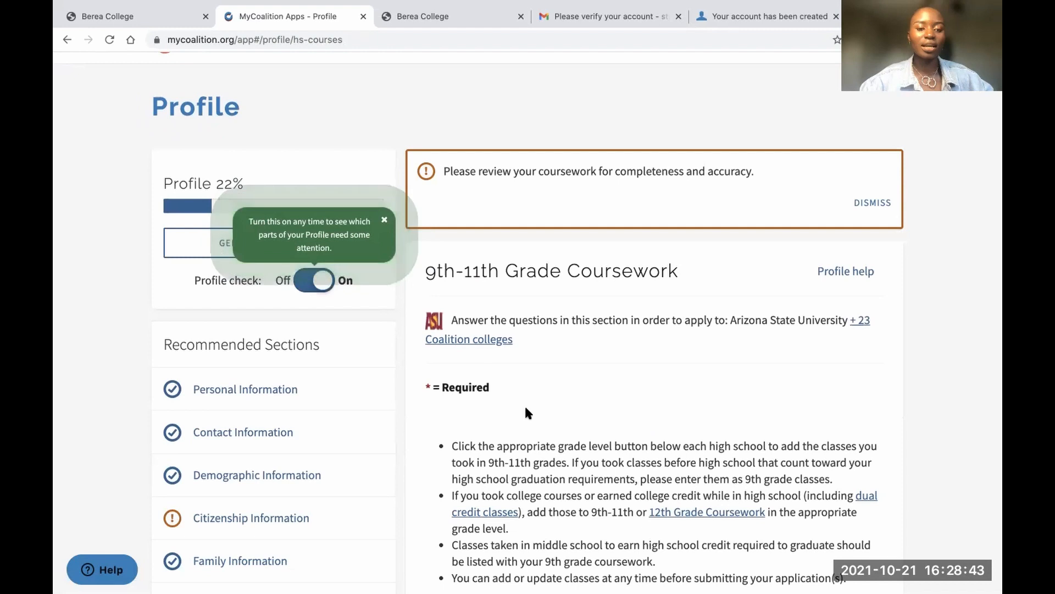
scroll(524, 404, "down", 5)
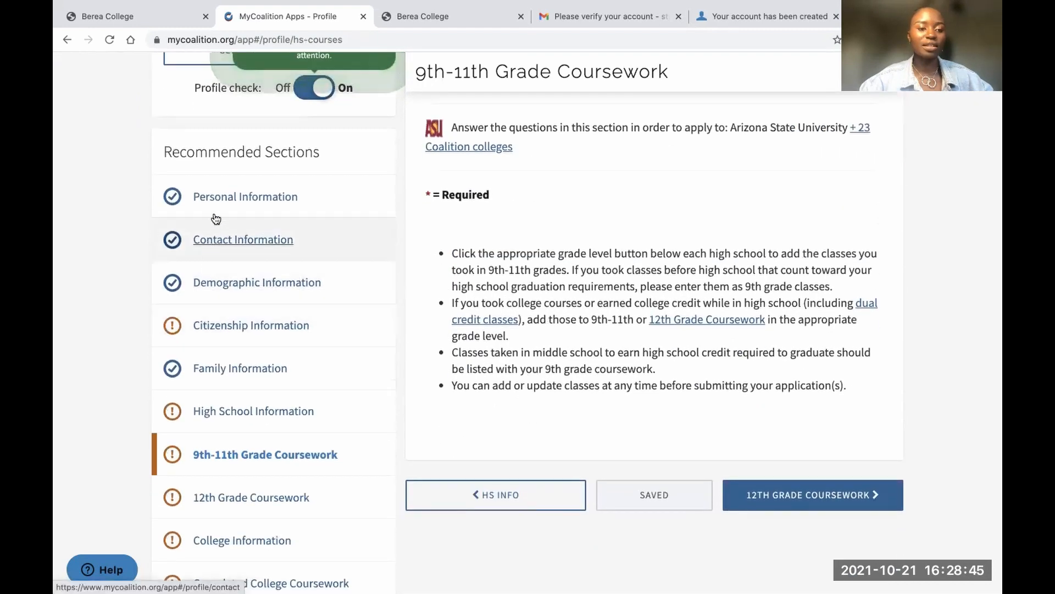
left_click(224, 329)
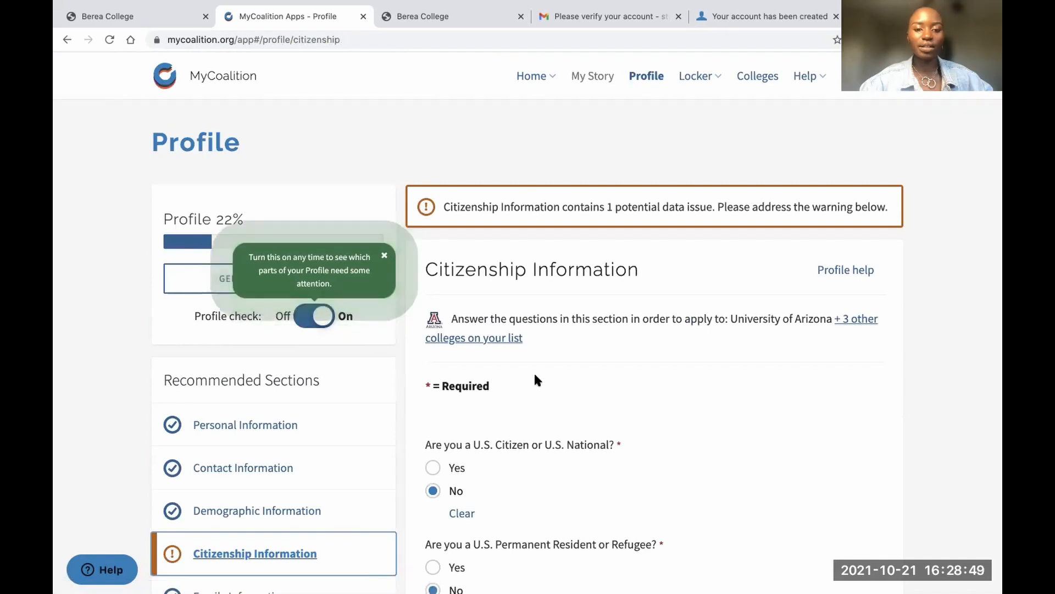
Add Kenya as a country of citizenship and continue to Family Information
scroll(536, 379, "down", 6)
scroll(534, 379, "down", 1)
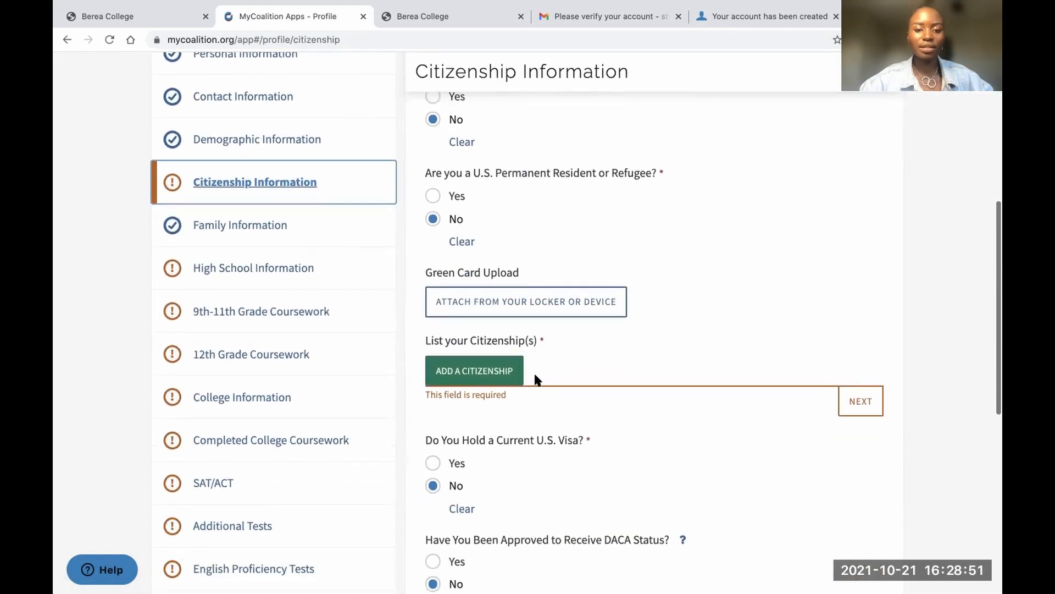
left_click(489, 370)
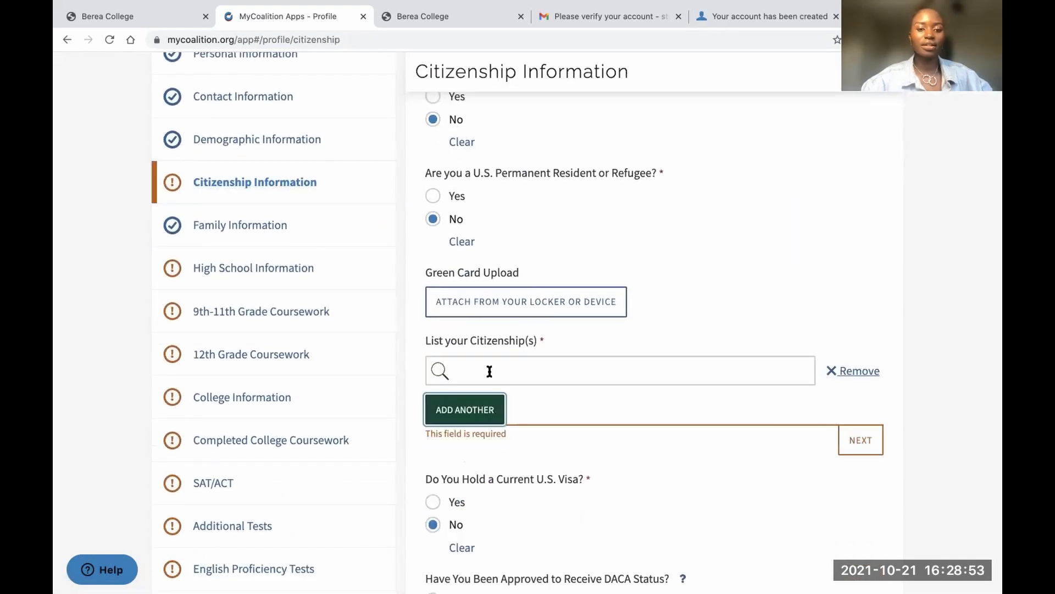
left_click(489, 371)
type("kenya")
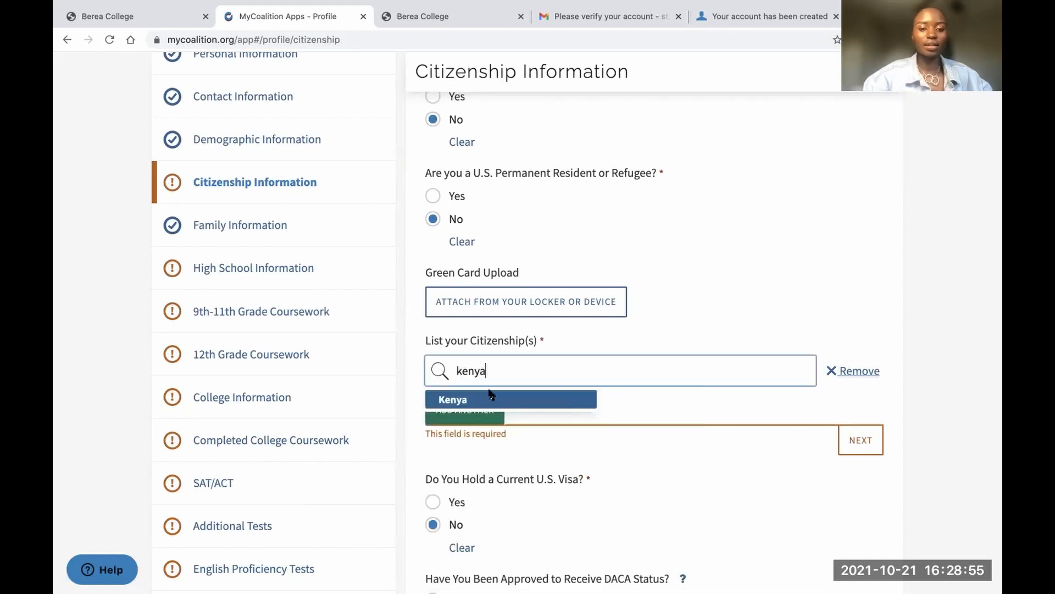
key("Return")
scroll(610, 371, "down", 1)
scroll(610, 368, "down", 8)
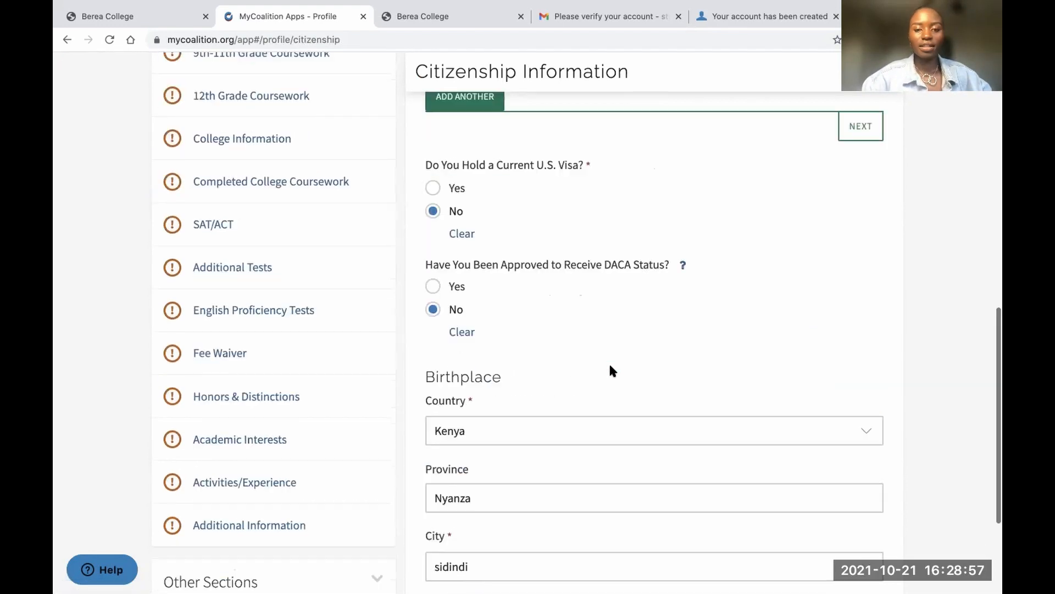
scroll(610, 367, "up", 12)
scroll(611, 370, "down", 10)
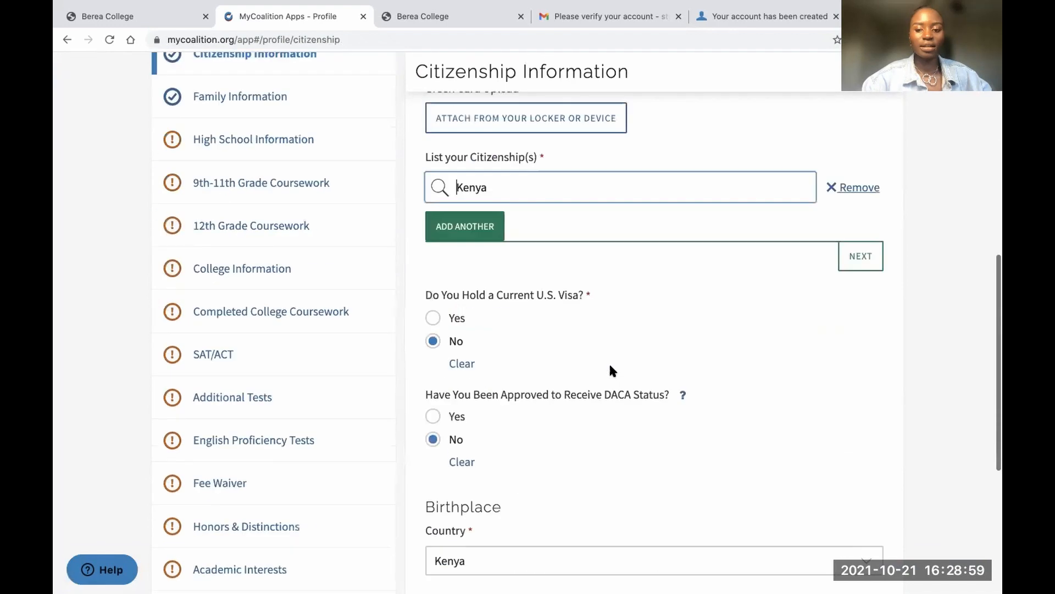
left_click(799, 475)
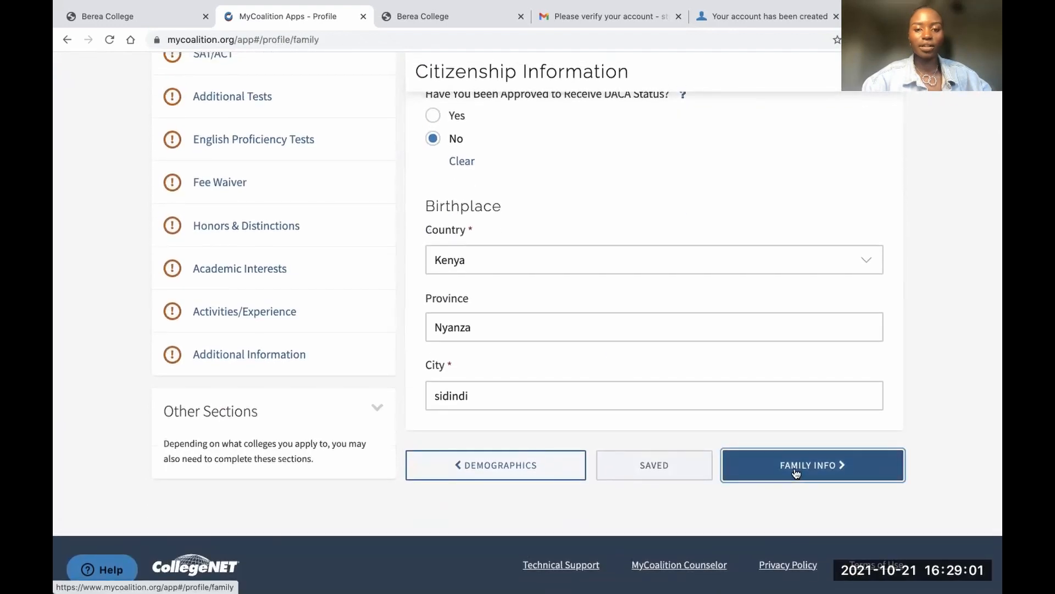
scroll(528, 404, "down", 5)
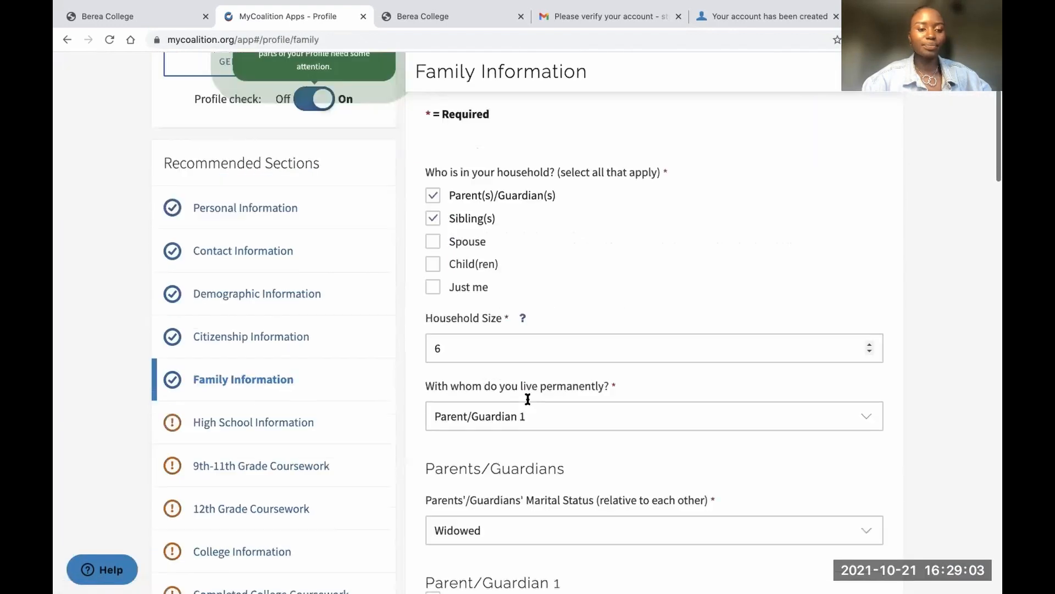
Search for the high school 'Ndere' under High School Information, then continue to 9th-11th Grade Coursework
left_click(238, 341)
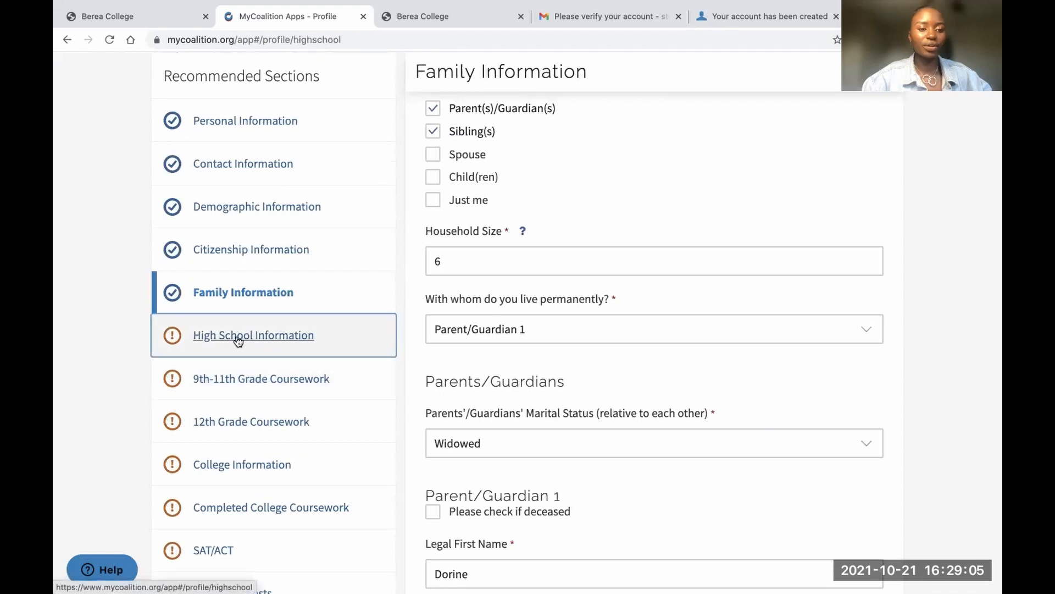
scroll(556, 437, "down", 5)
scroll(557, 442, "down", 4)
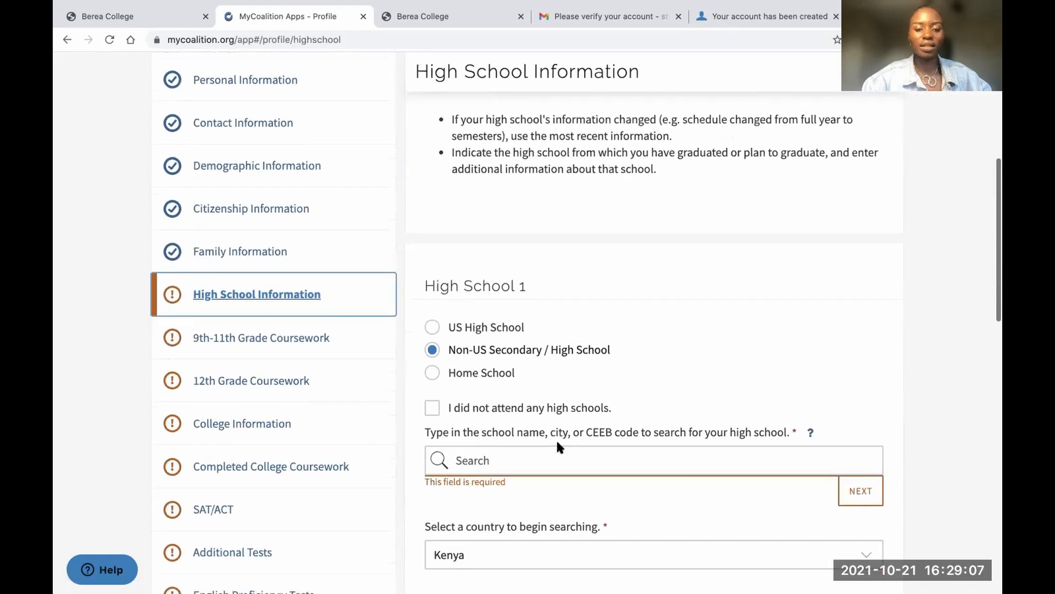
left_click(512, 353)
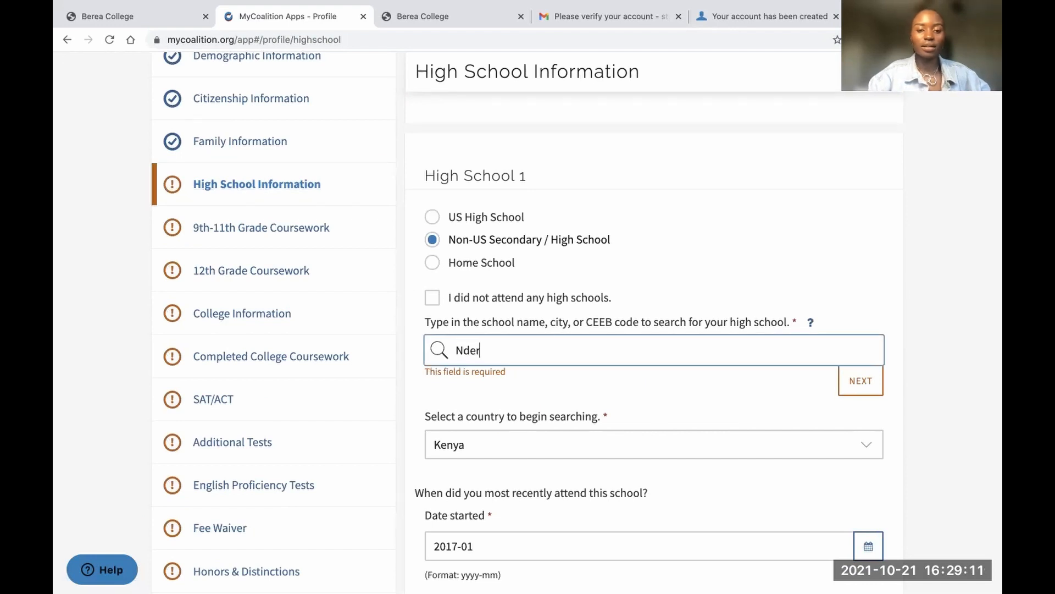
type("Ndere Mix")
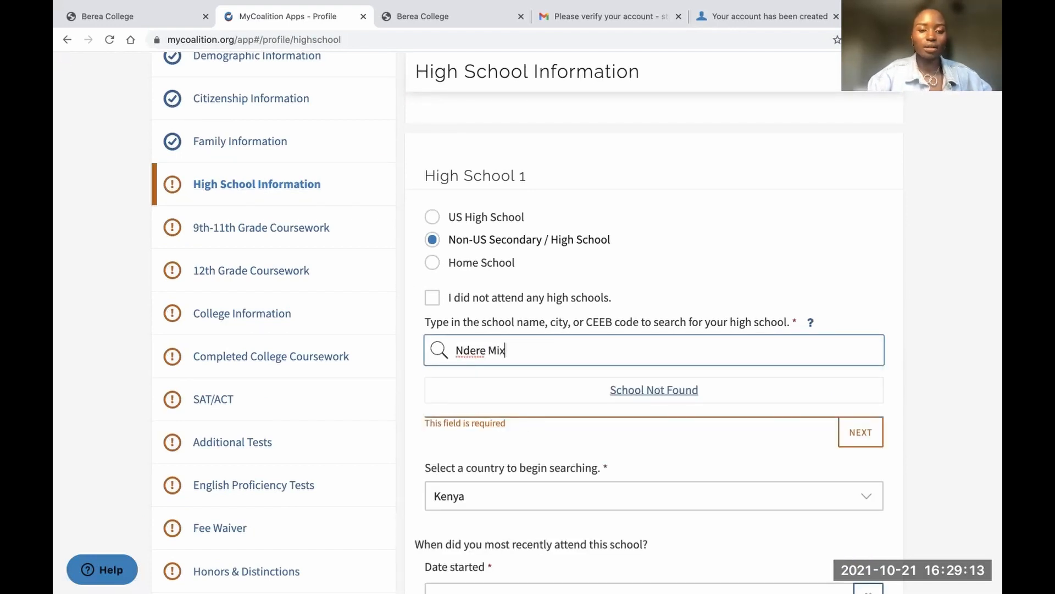
scroll(609, 363, "down", 15)
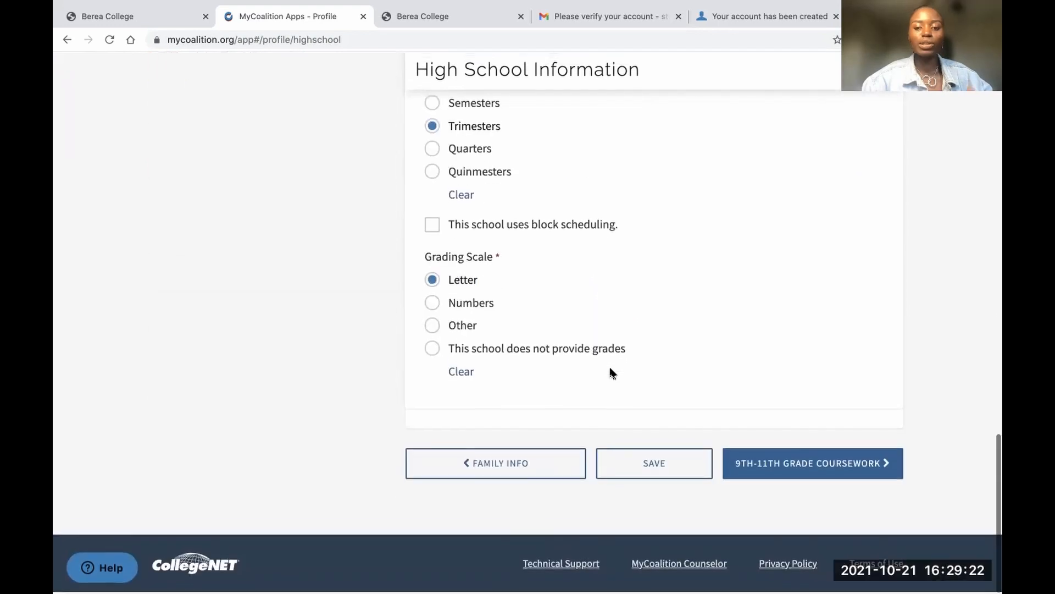
left_click(754, 468)
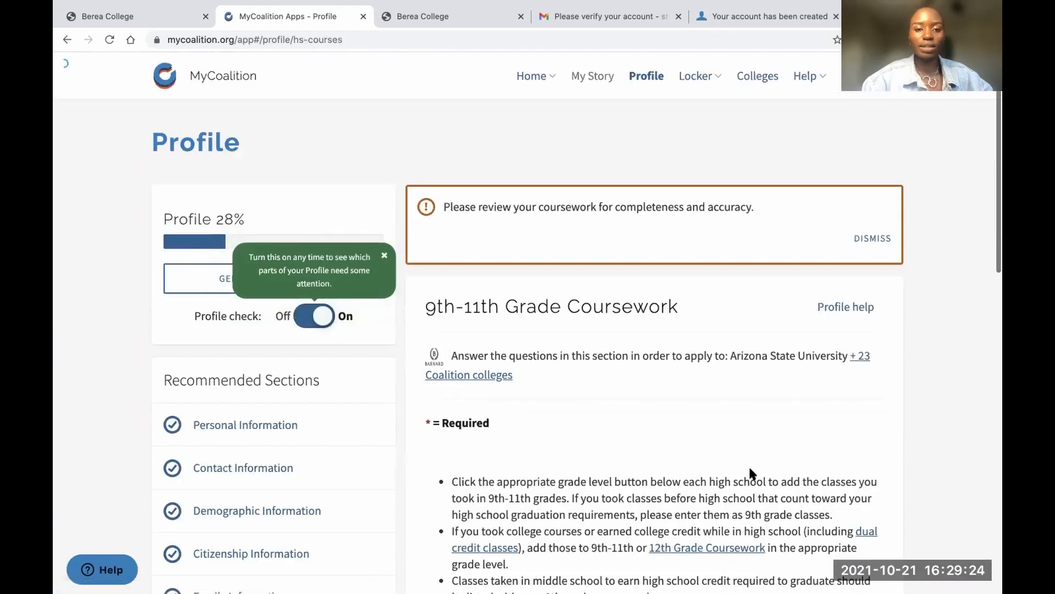
Check which colleges require 9th-11th Grade Coursework, then advance to 12th Grade Coursework
scroll(635, 415, "down", 4)
scroll(635, 415, "up", 3)
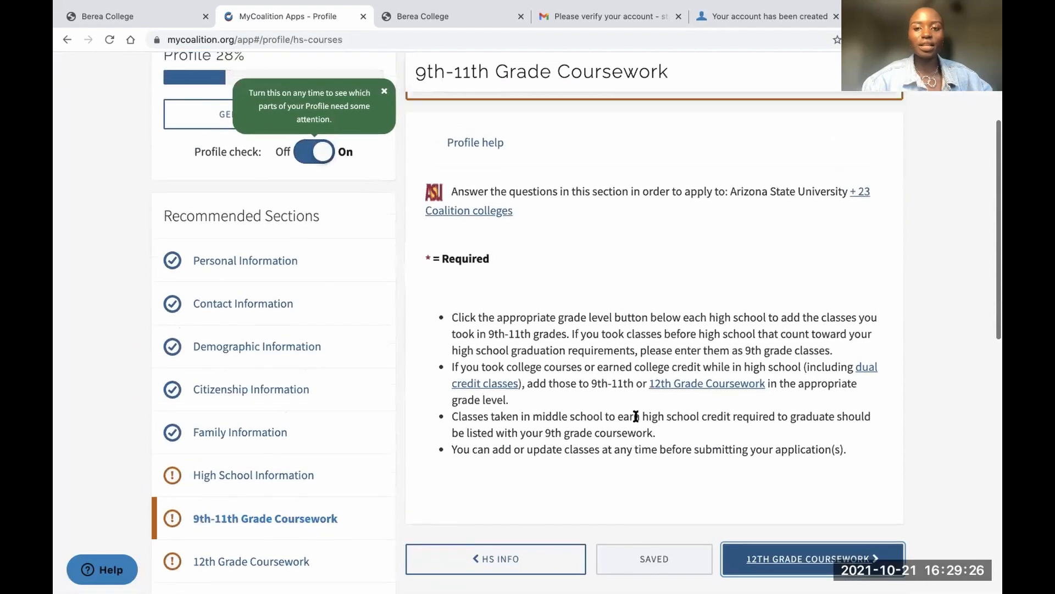
left_click(859, 301)
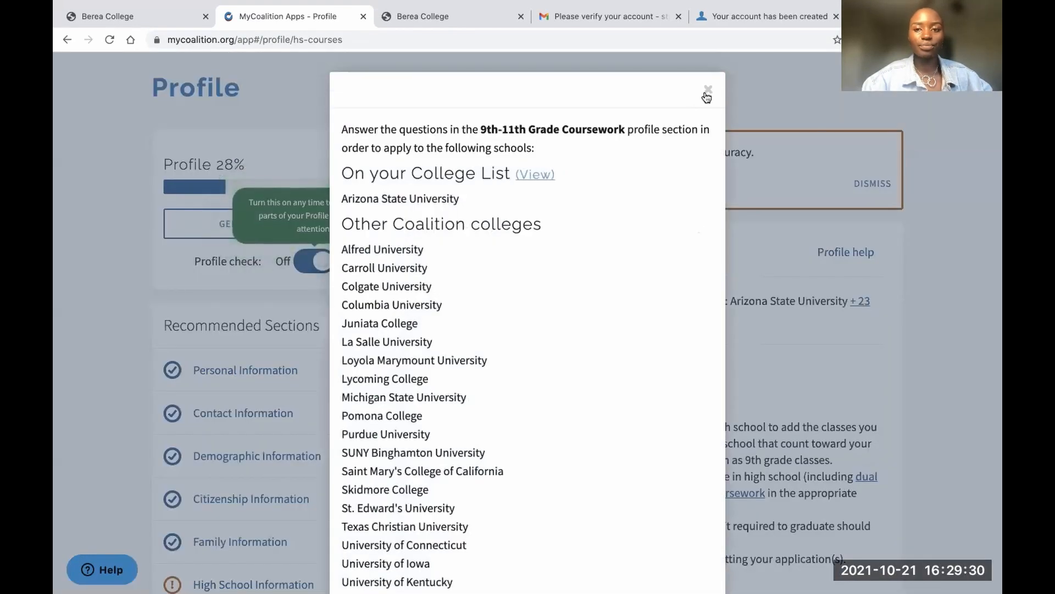
left_click(707, 92)
scroll(684, 374, "down", 5)
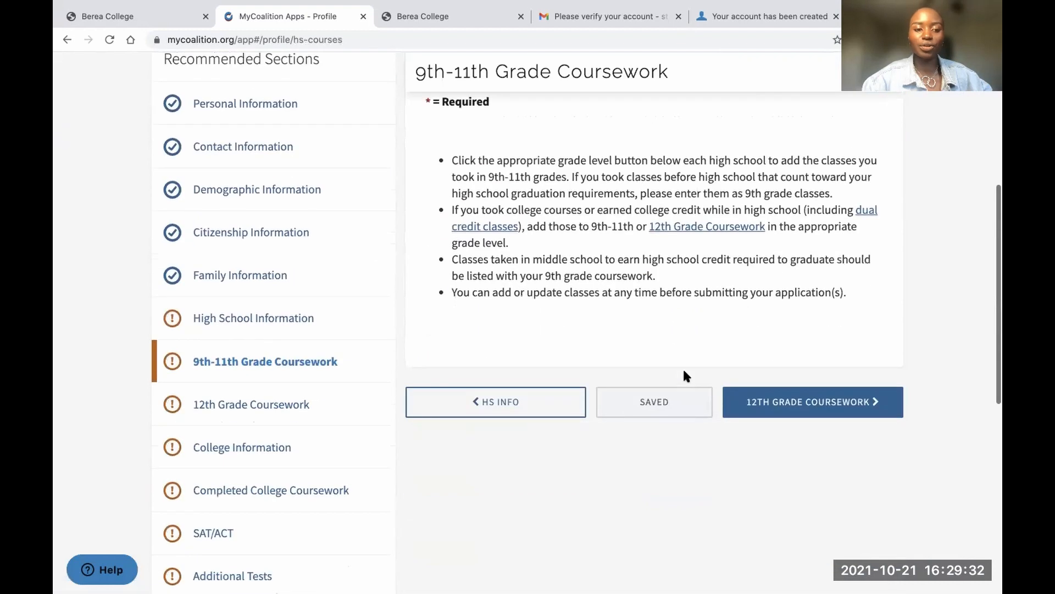
scroll(683, 374, "up", 2)
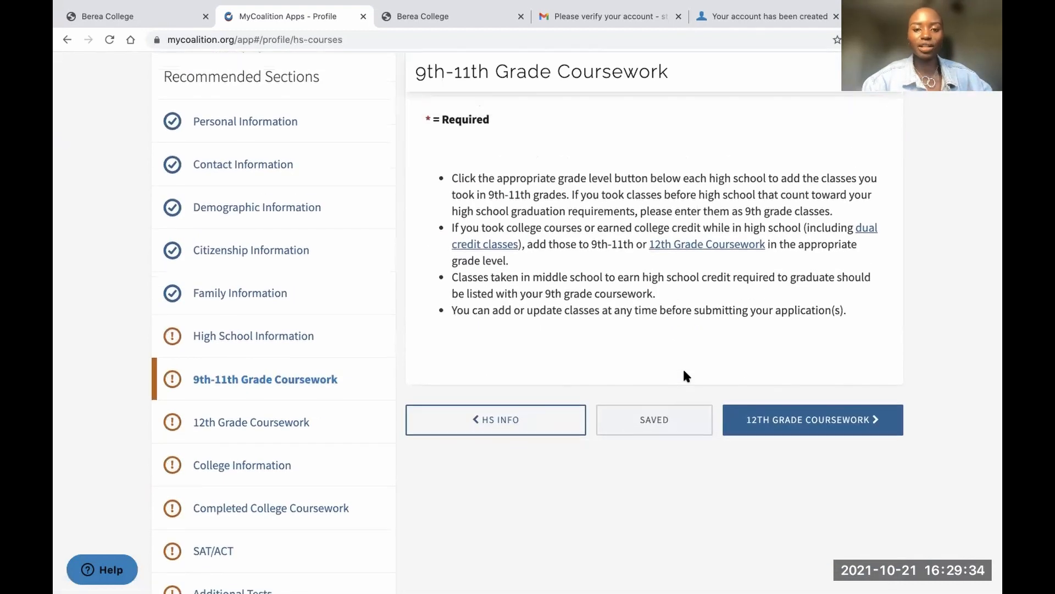
left_click(763, 519)
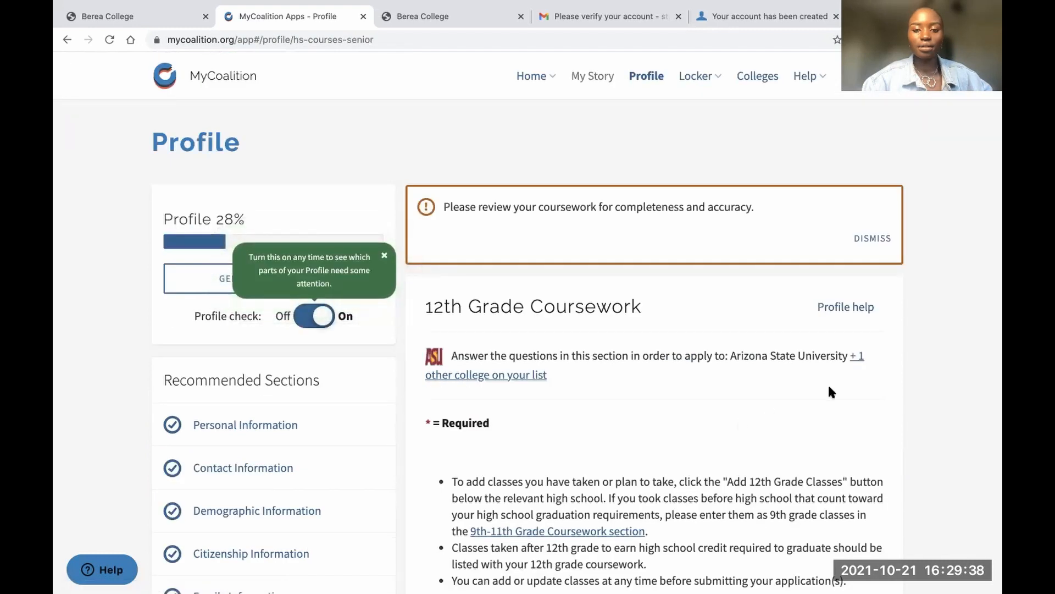
Check which college requires 12th Grade Coursework, then advance to College Information
left_click(854, 353)
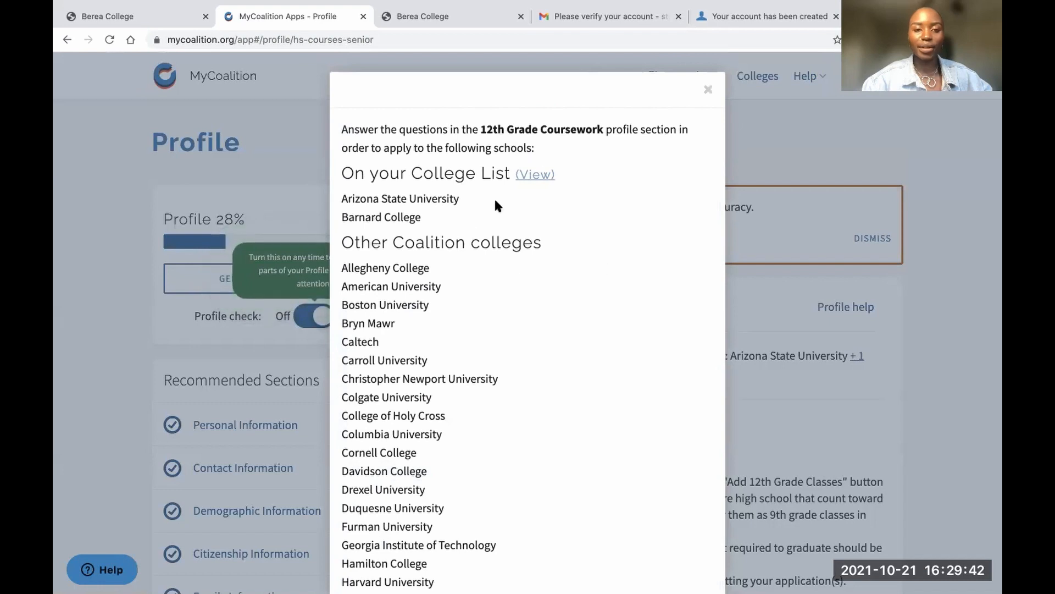
left_click(706, 89)
scroll(649, 329, "down", 5)
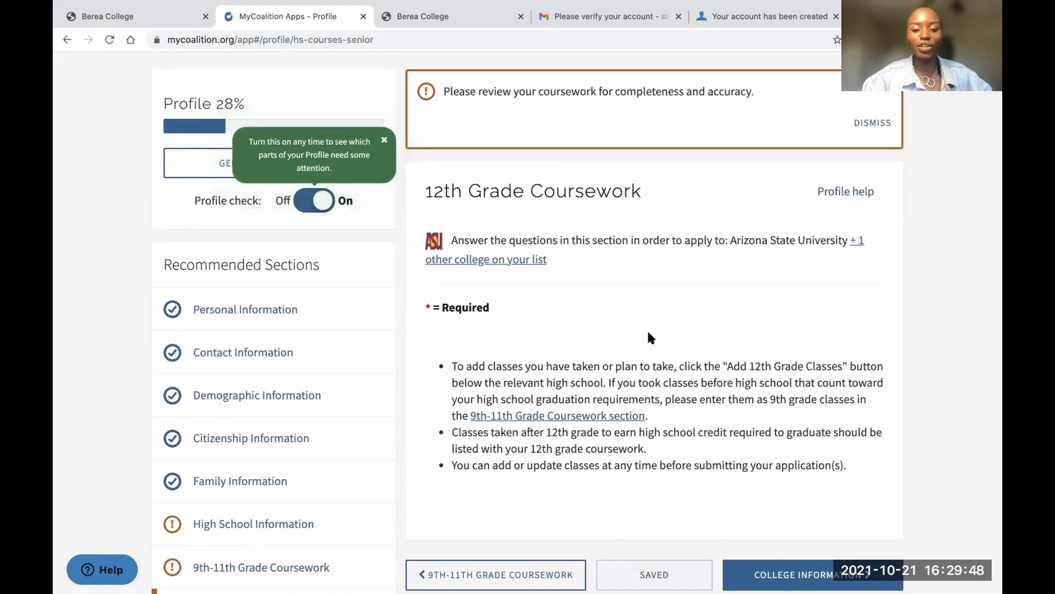
scroll(649, 333, "down", 4)
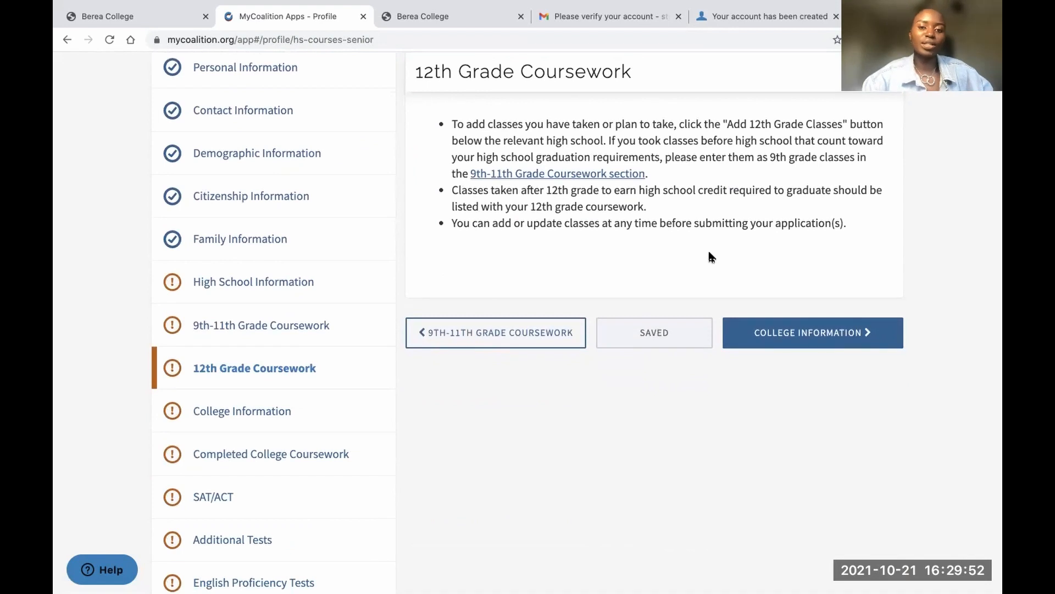
scroll(709, 256, "up", 2)
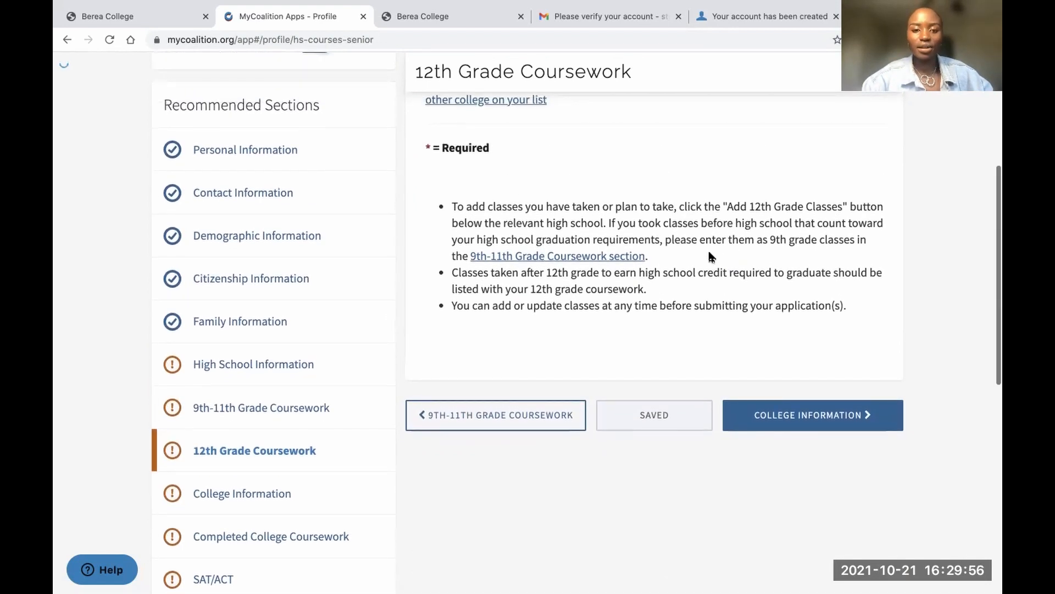
left_click(784, 424)
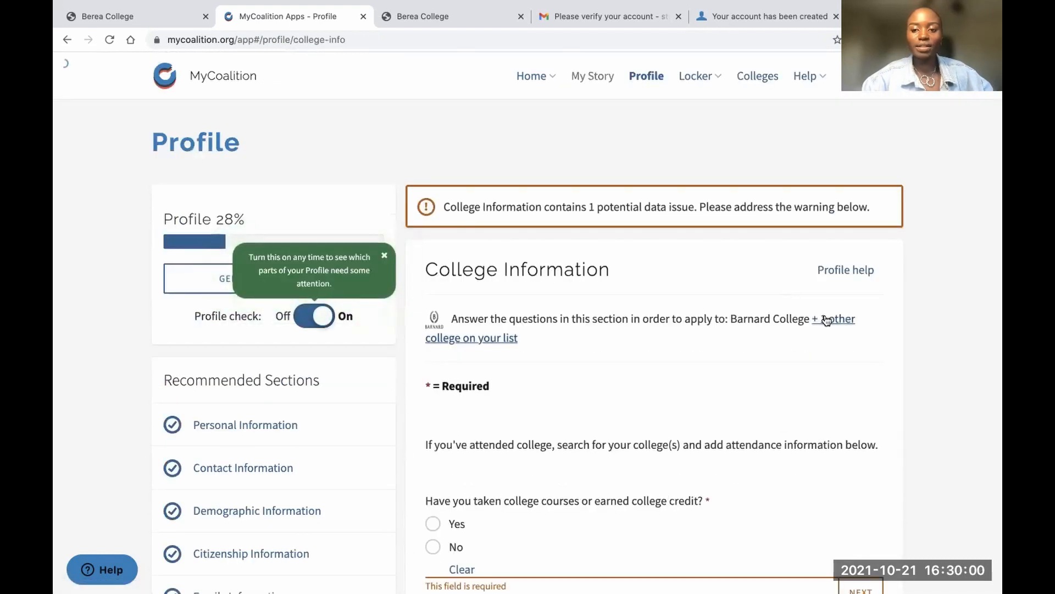
Check which college requires College Information, answer No to college courses, and save
left_click(825, 319)
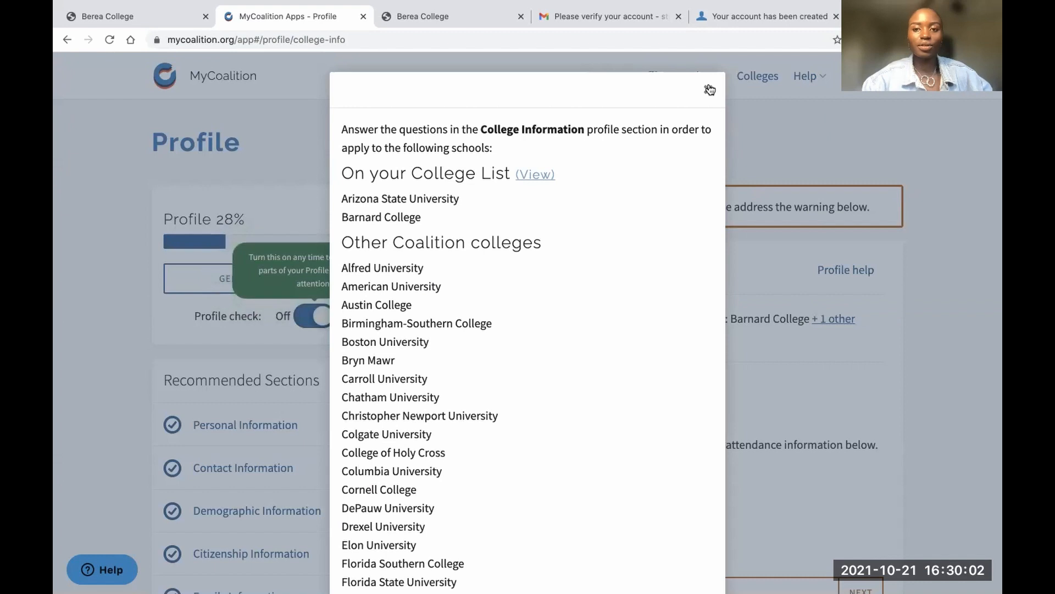
left_click(710, 90)
scroll(669, 365, "down", 4)
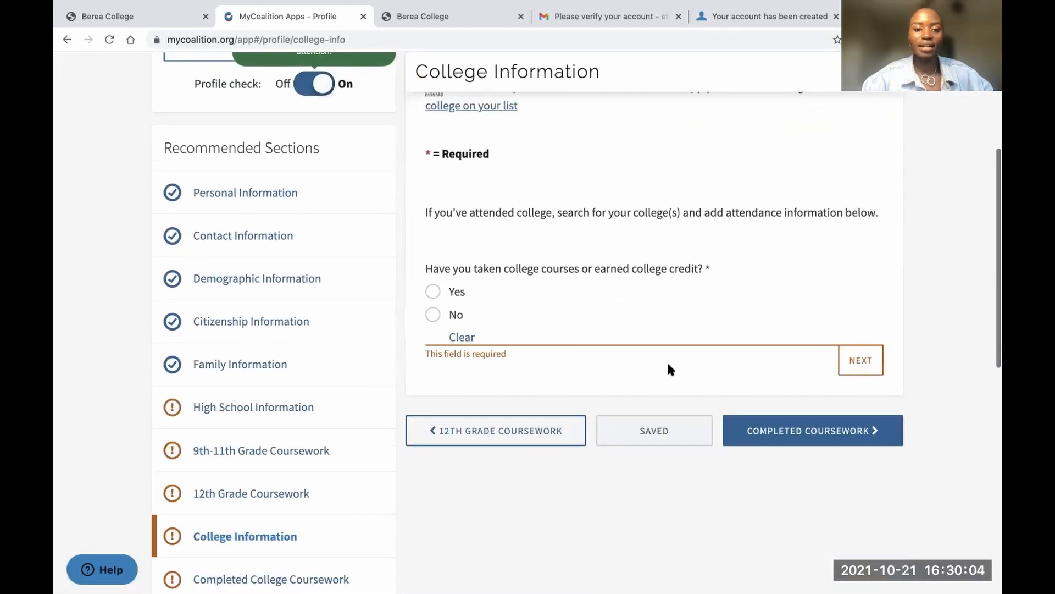
left_click(456, 314)
left_click(848, 304)
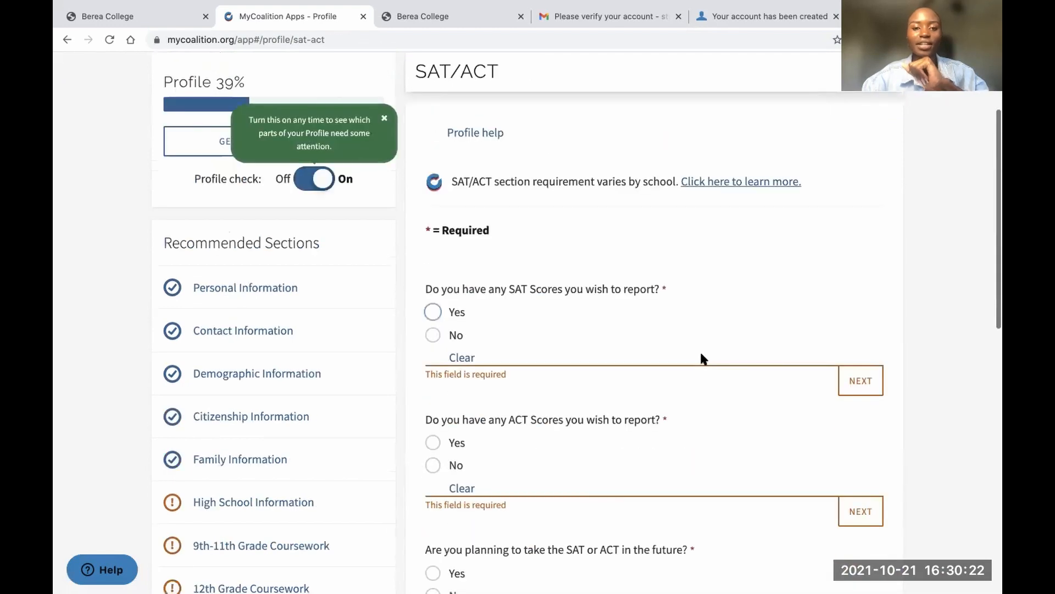
Answer No to reporting SAT scores, ACT scores, and taking either test later, then save
scroll(702, 358, "down", 3)
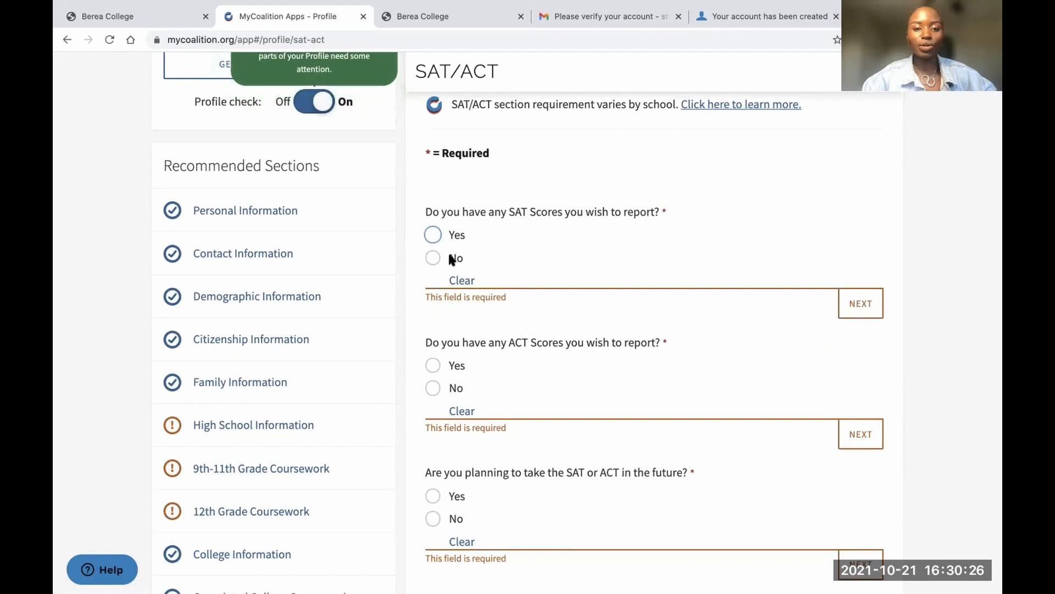
left_click(433, 258)
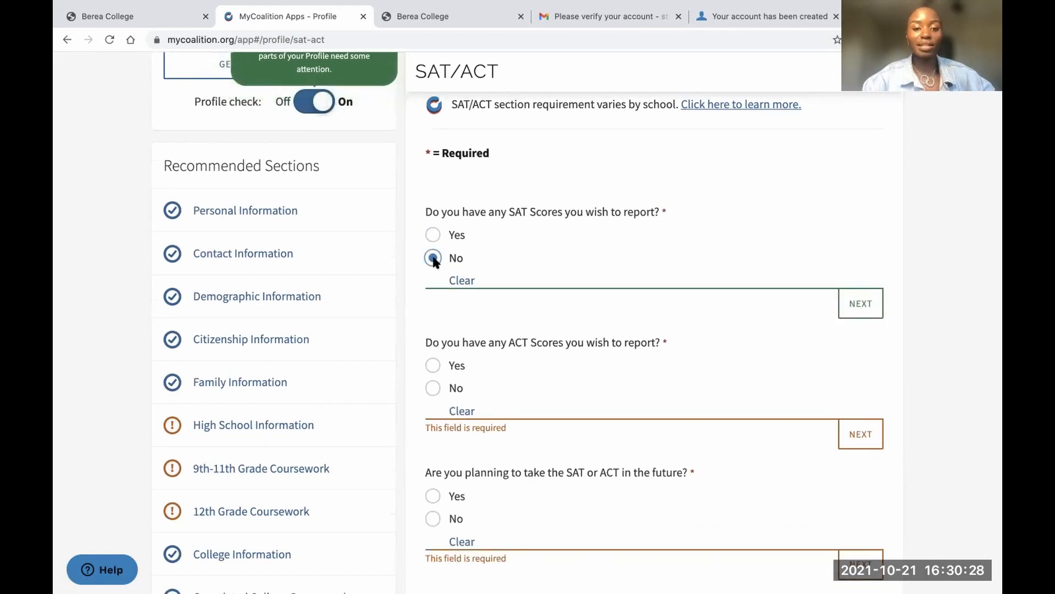
left_click(433, 388)
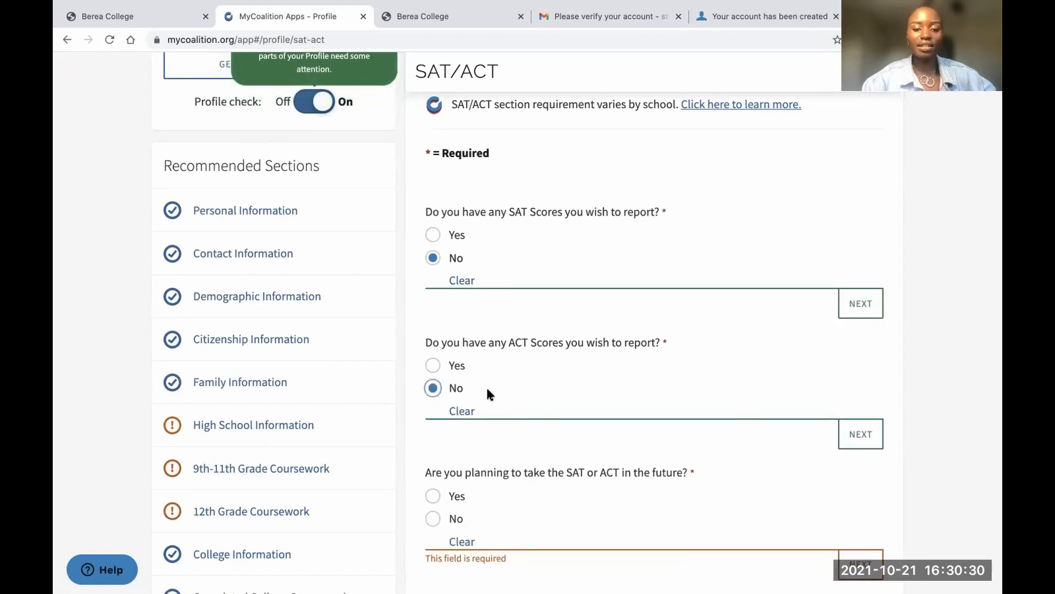
scroll(487, 389, "down", 4)
left_click(433, 306)
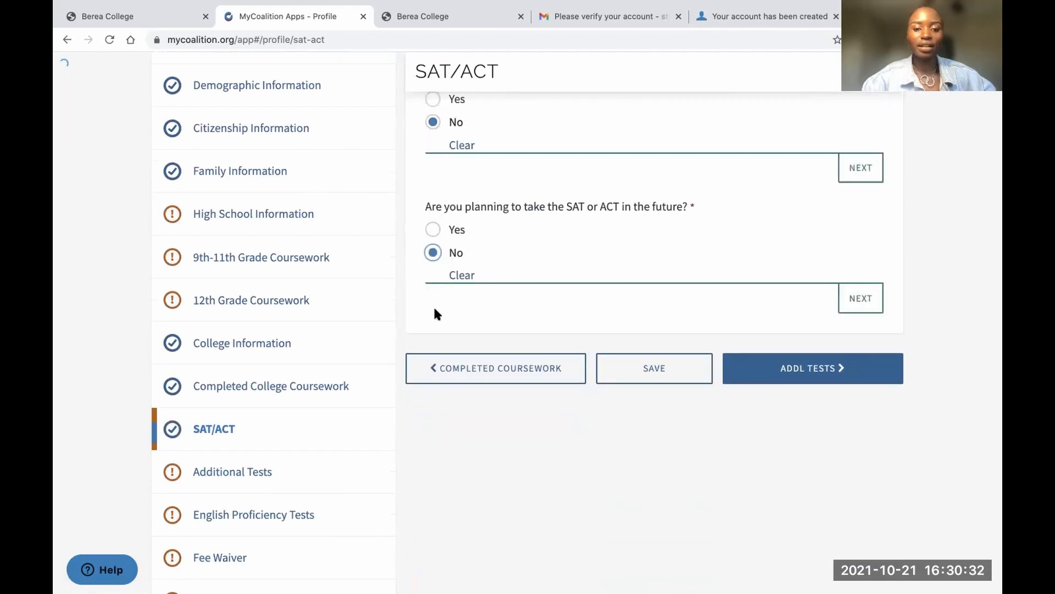
left_click(861, 298)
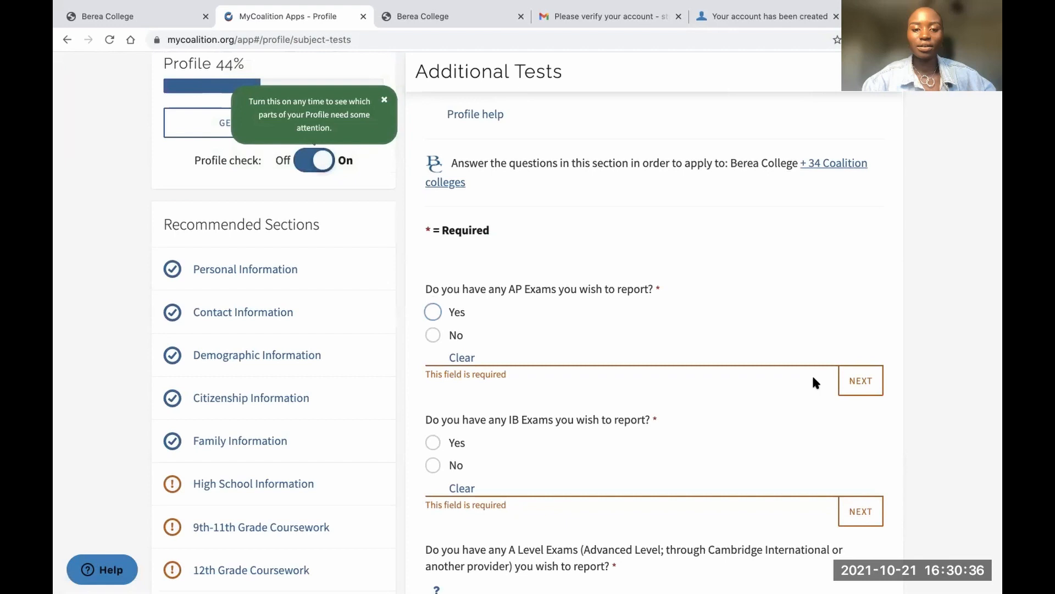
Answer No to the AP, IB and A Level exam questions and save Additional Tests
left_click(446, 331)
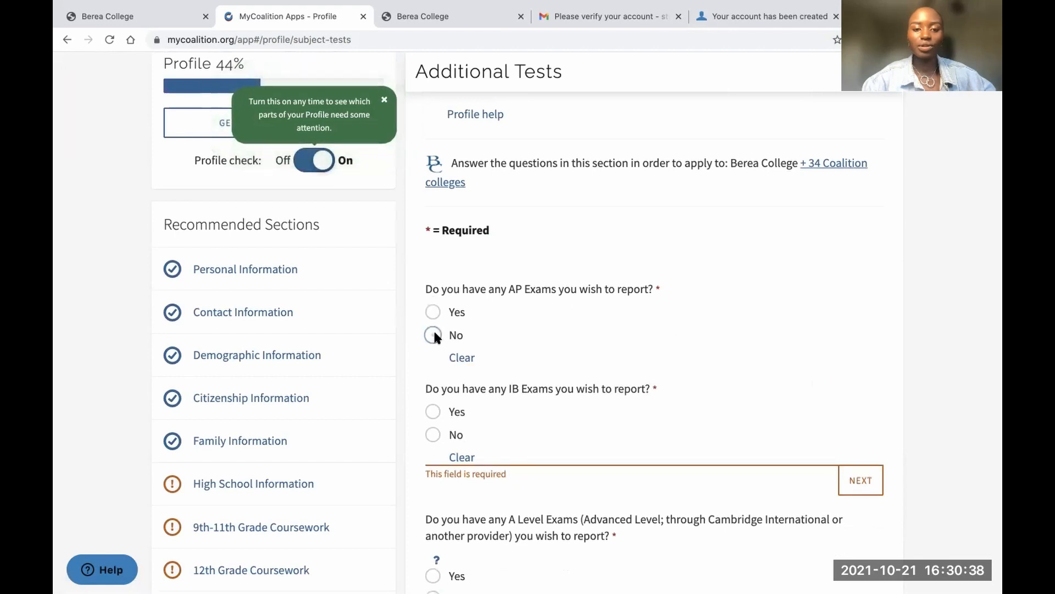
scroll(505, 374, "down", 3)
left_click(434, 307)
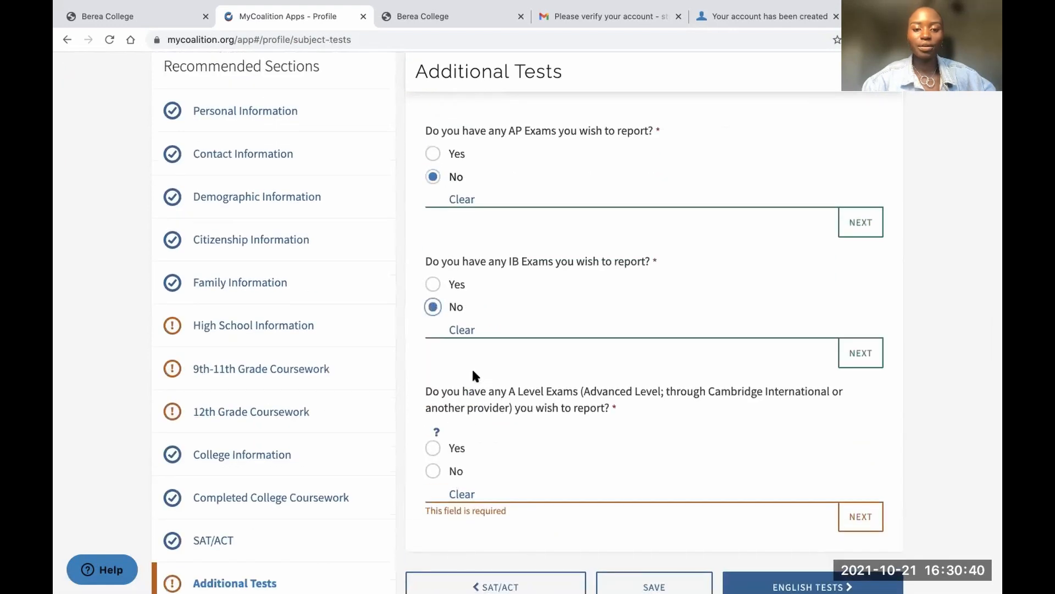
scroll(470, 365, "down", 3)
left_click(462, 339)
scroll(550, 346, "down", 1)
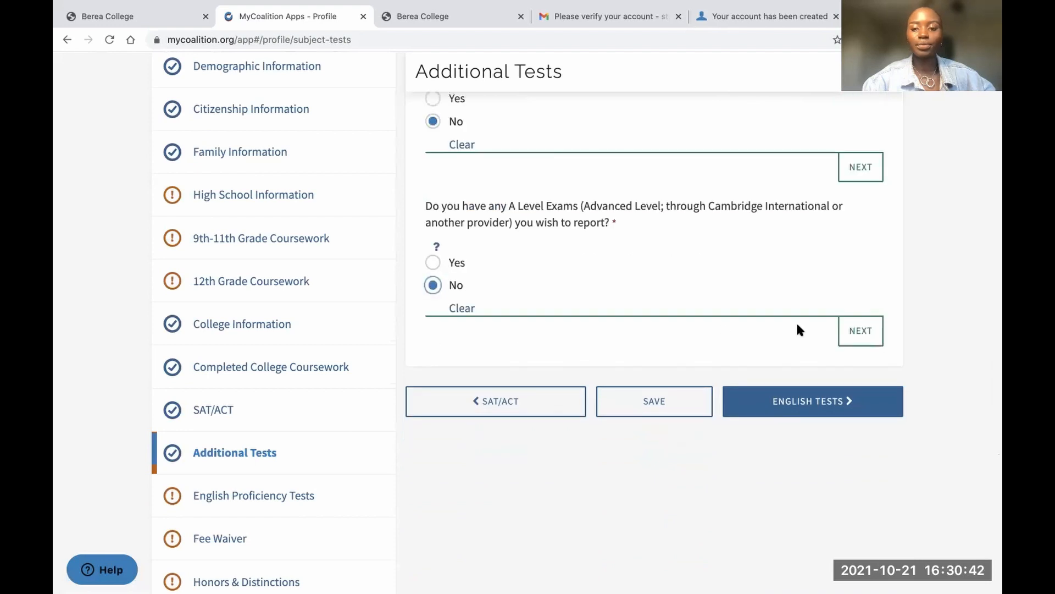
left_click(849, 316)
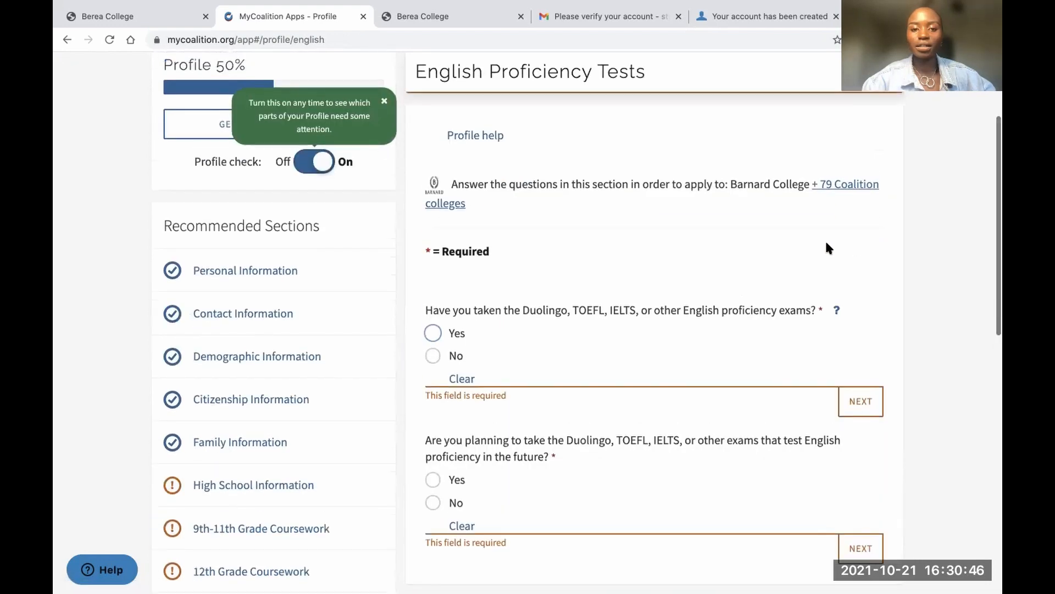
Record no past English proficiency exam and a planned test in November 2021, then continue
scroll(819, 274, "down", 3)
scroll(819, 274, "up", 2)
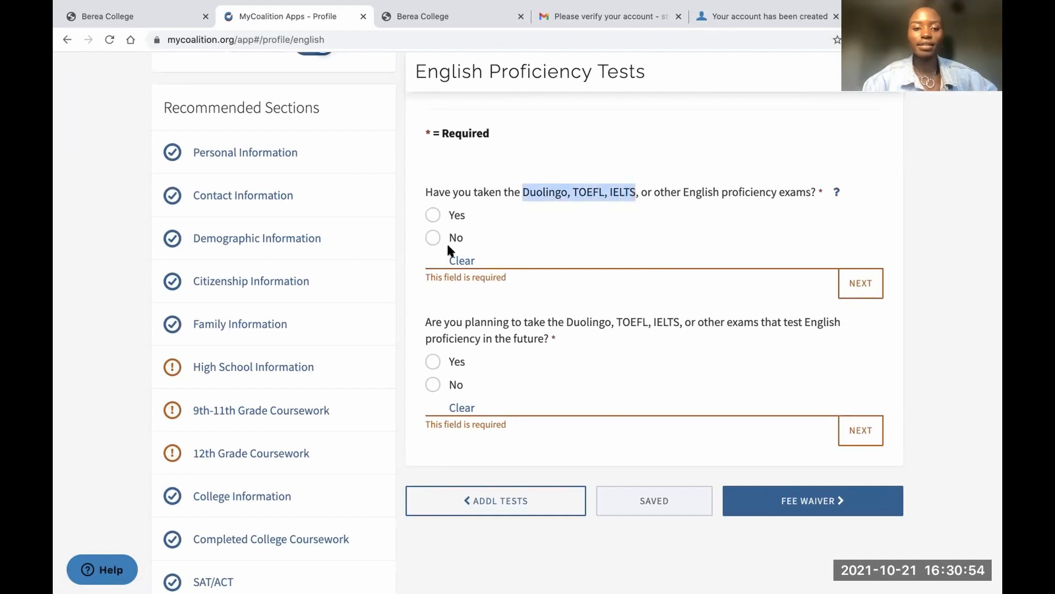
left_click(431, 235)
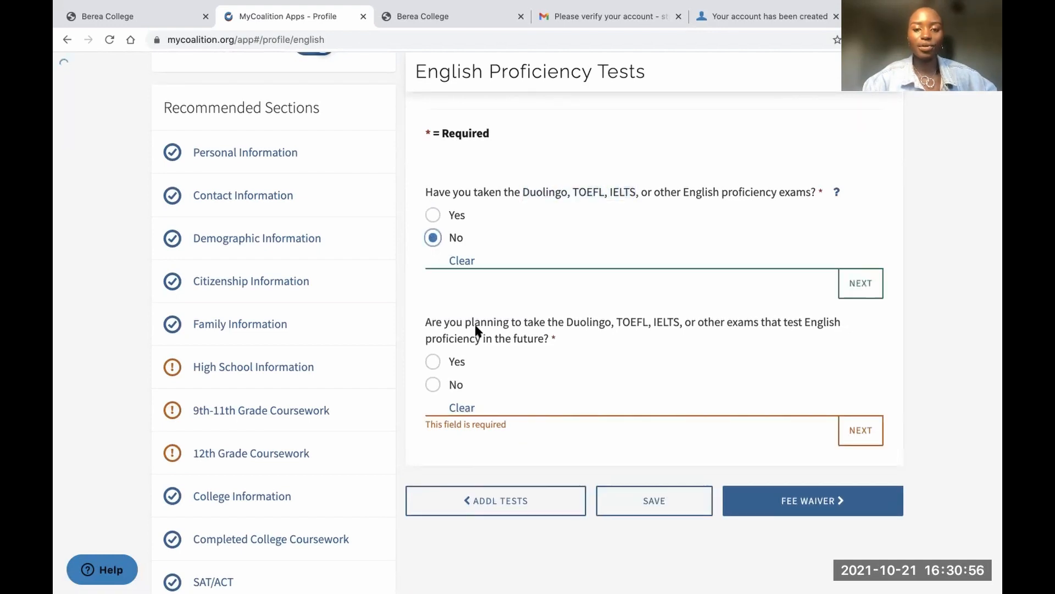
left_click(434, 361)
scroll(523, 387, "down", 1)
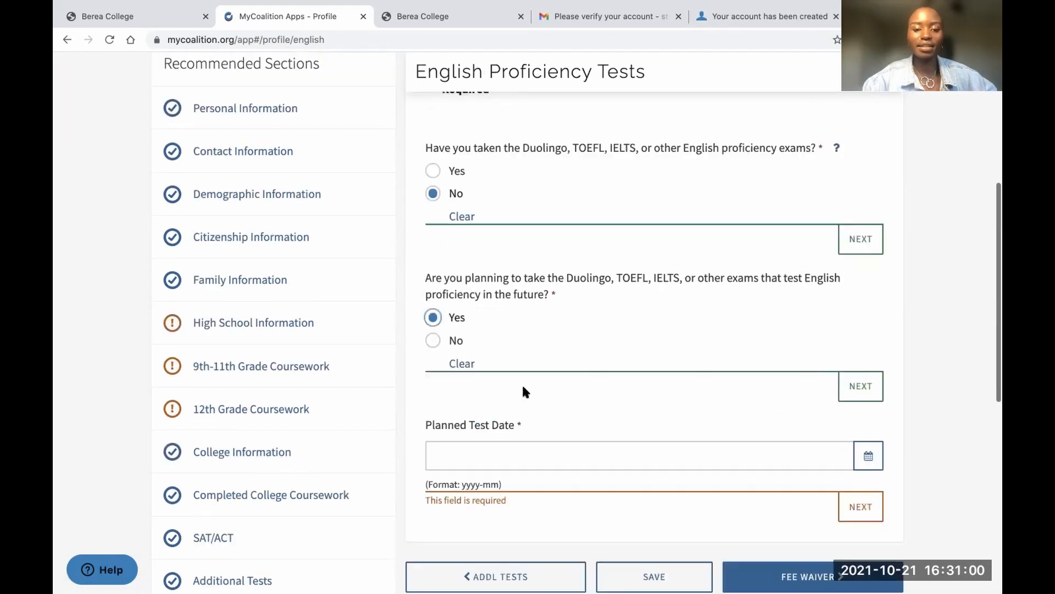
scroll(523, 388, "down", 3)
left_click(562, 340)
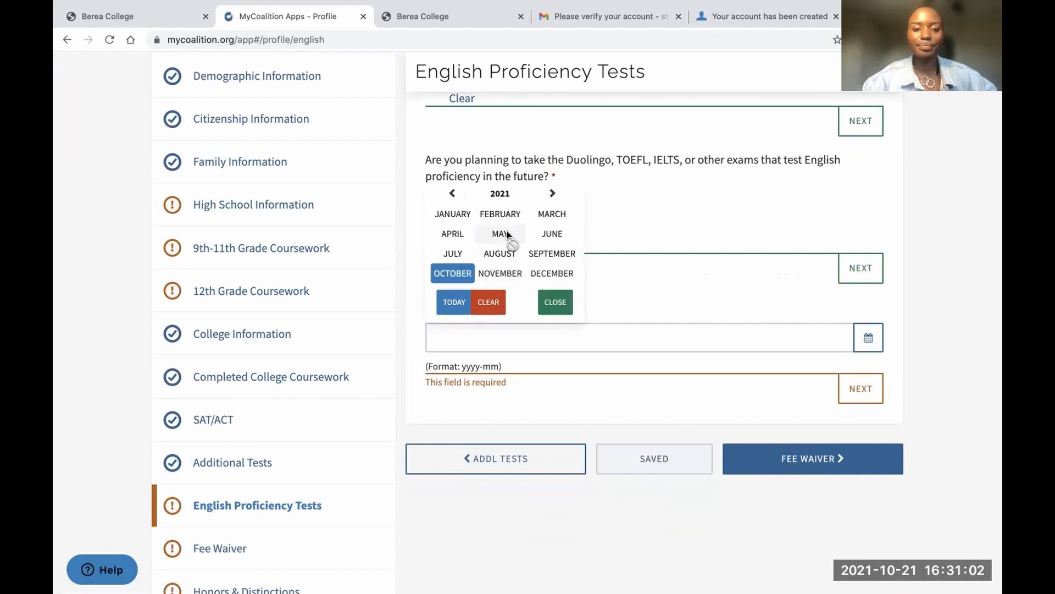
left_click(501, 273)
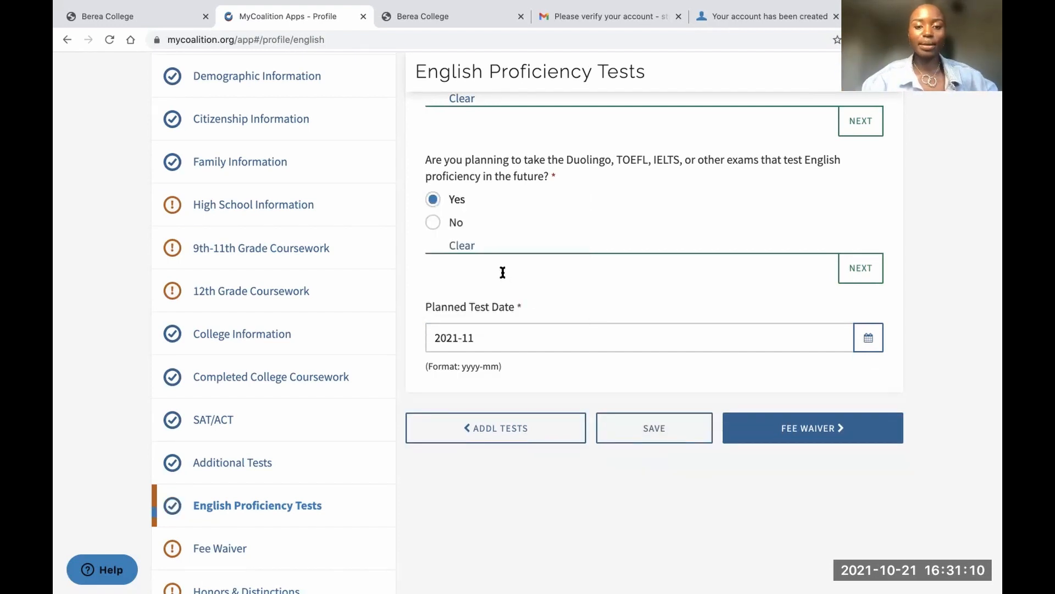
scroll(511, 307, "down", 2)
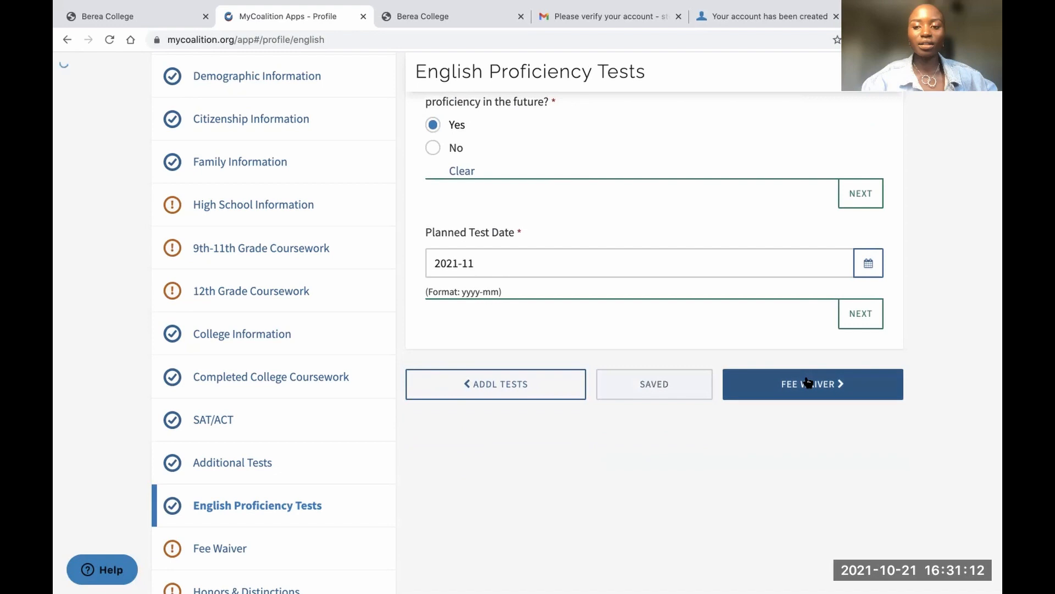
left_click(849, 326)
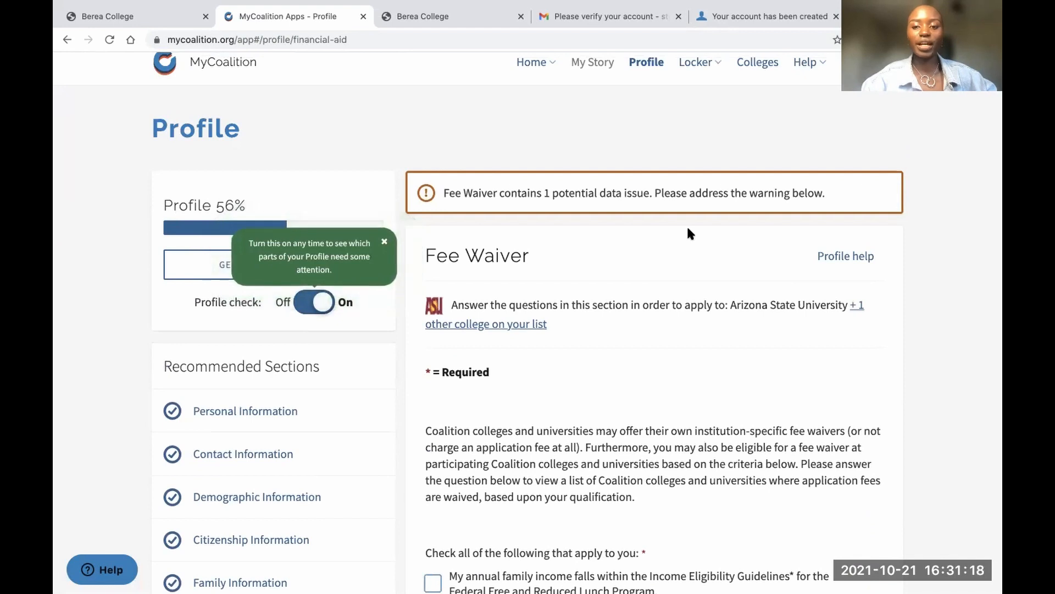
Tick 'None of these apply to me' for the fee waiver criteria and continue to Honors
left_click(857, 305)
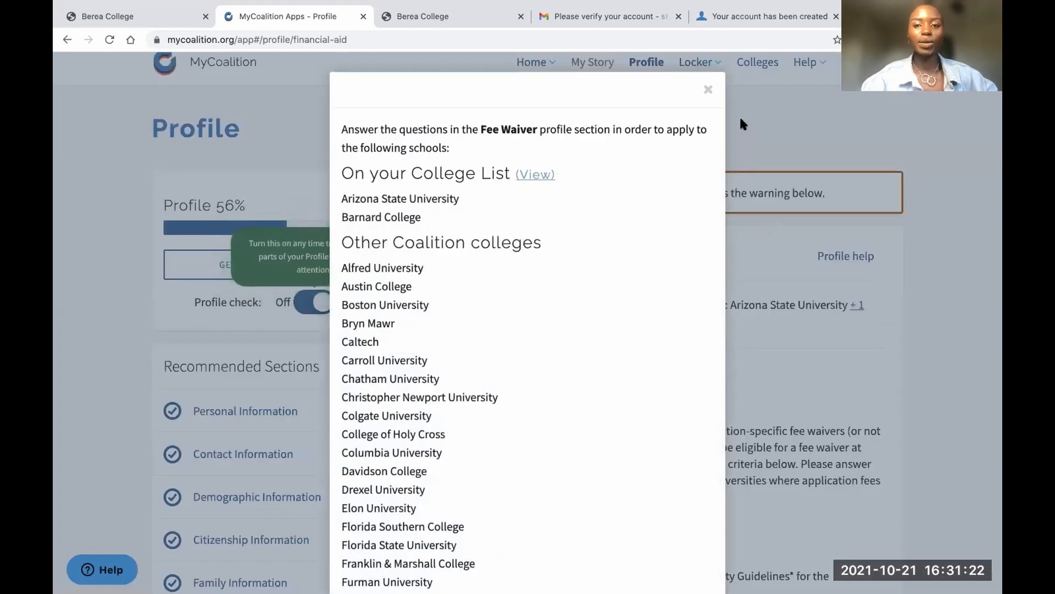
left_click(707, 89)
scroll(622, 323, "down", 5)
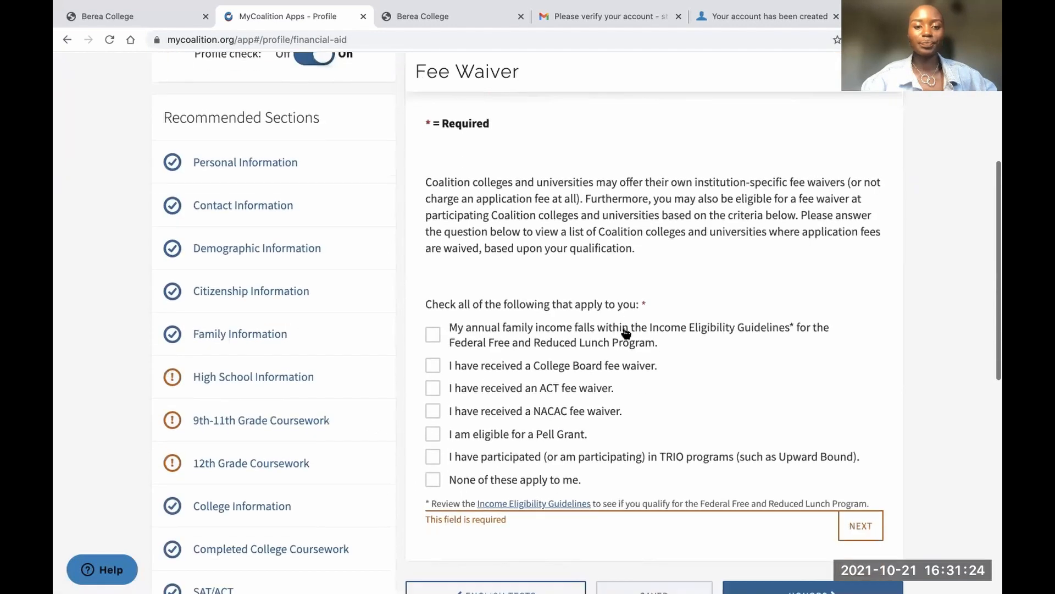
scroll(626, 333, "down", 2)
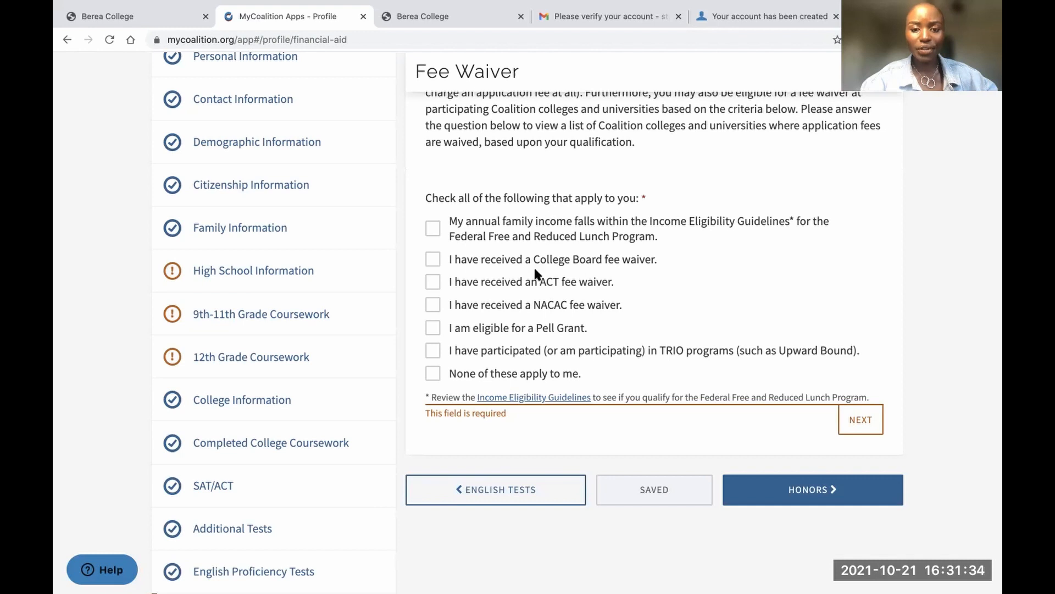
left_click(434, 374)
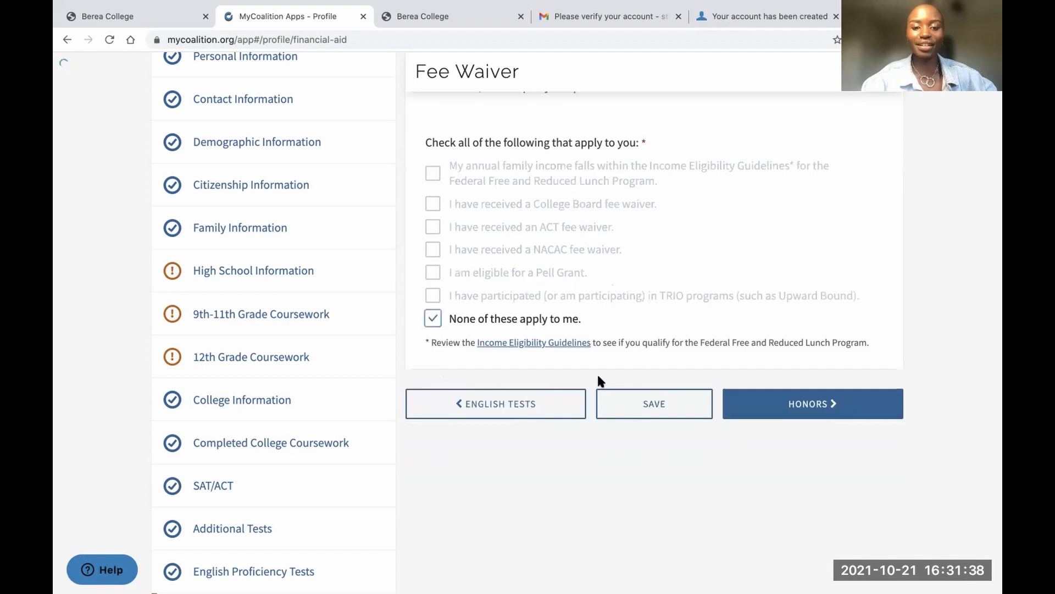
left_click(797, 403)
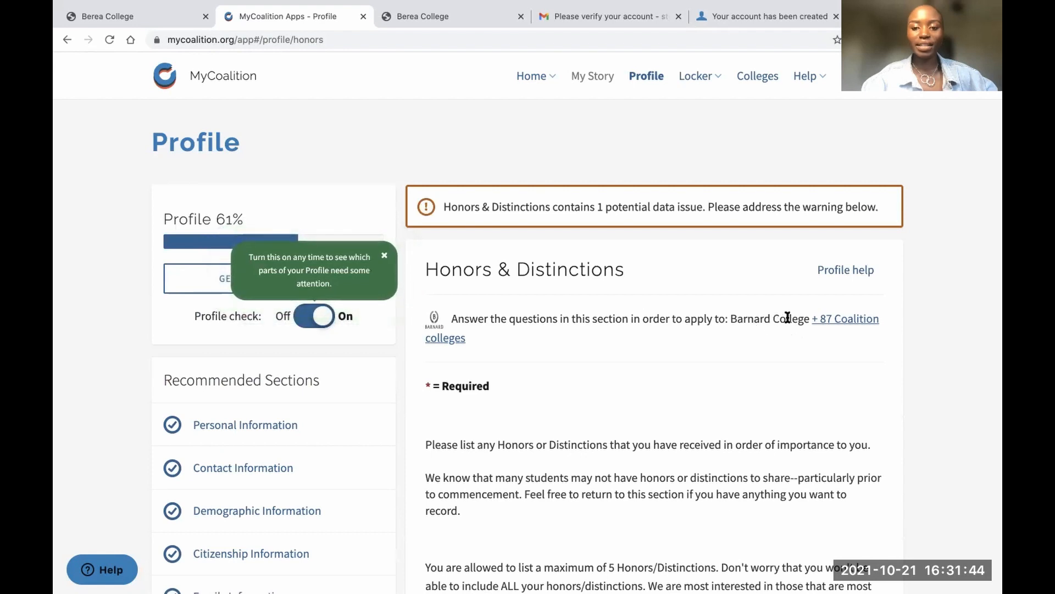
Add a blank Honor/Distinction 1 entry and proceed to Academic Interests
triple_click(565, 267)
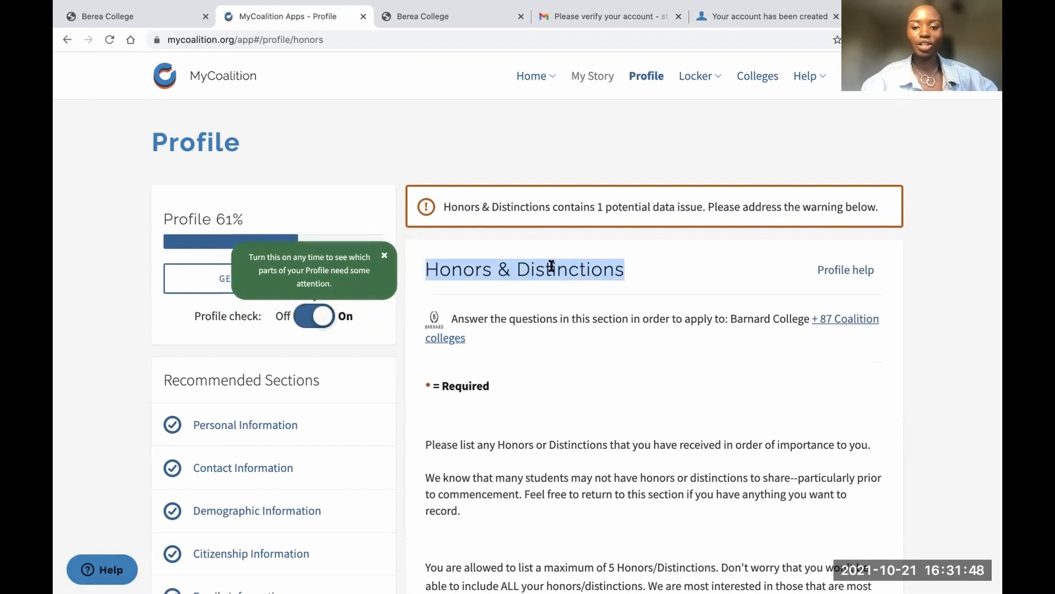
scroll(581, 330, "down", 7)
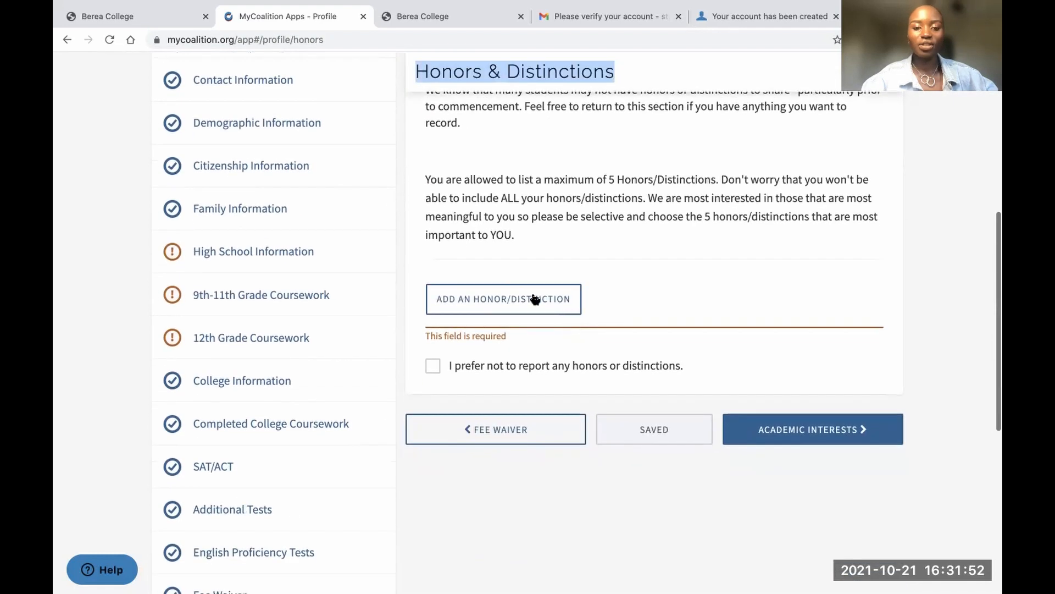
left_click(484, 303)
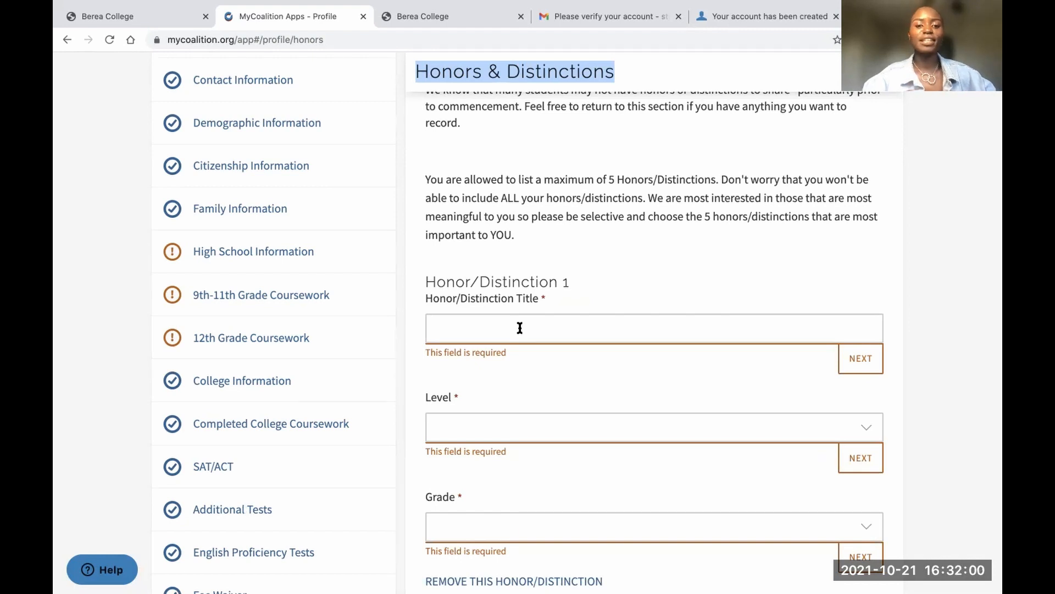
scroll(538, 390, "down", 5)
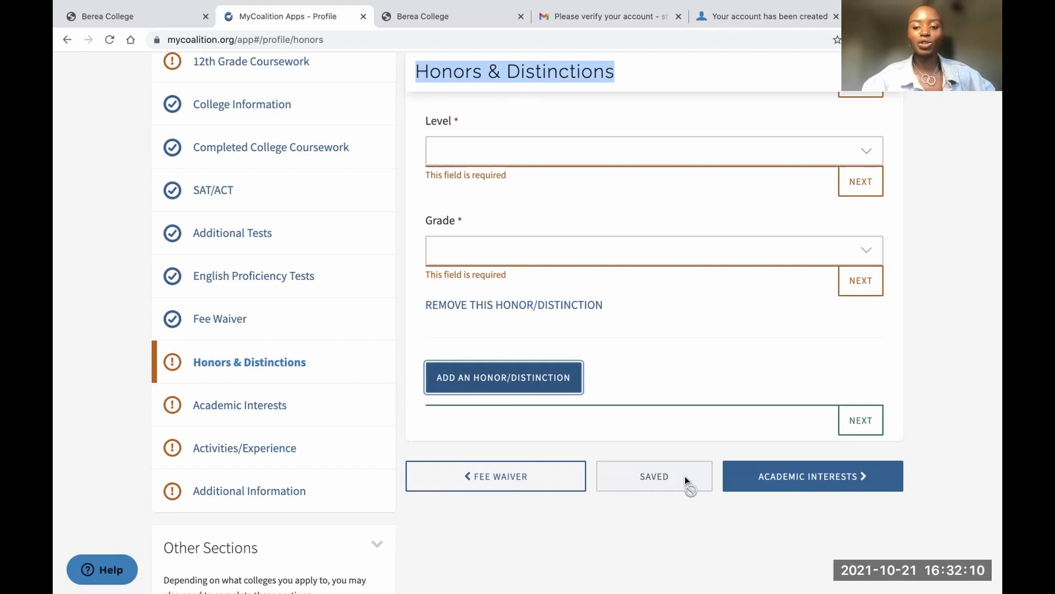
left_click(797, 477)
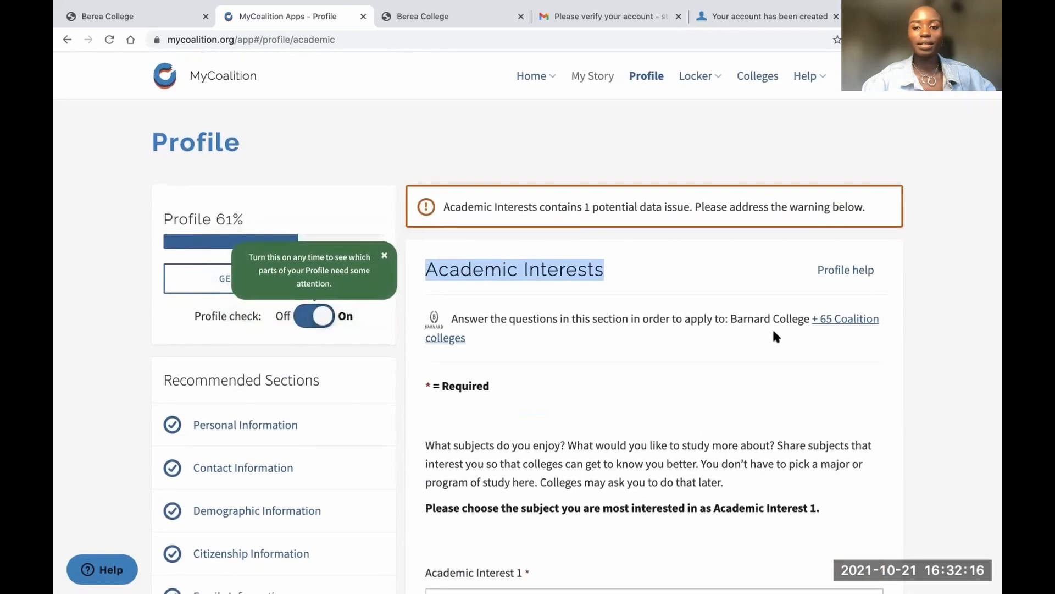
Choose Computer Sciences for Academic Interest 1 and save the section
left_click(773, 315)
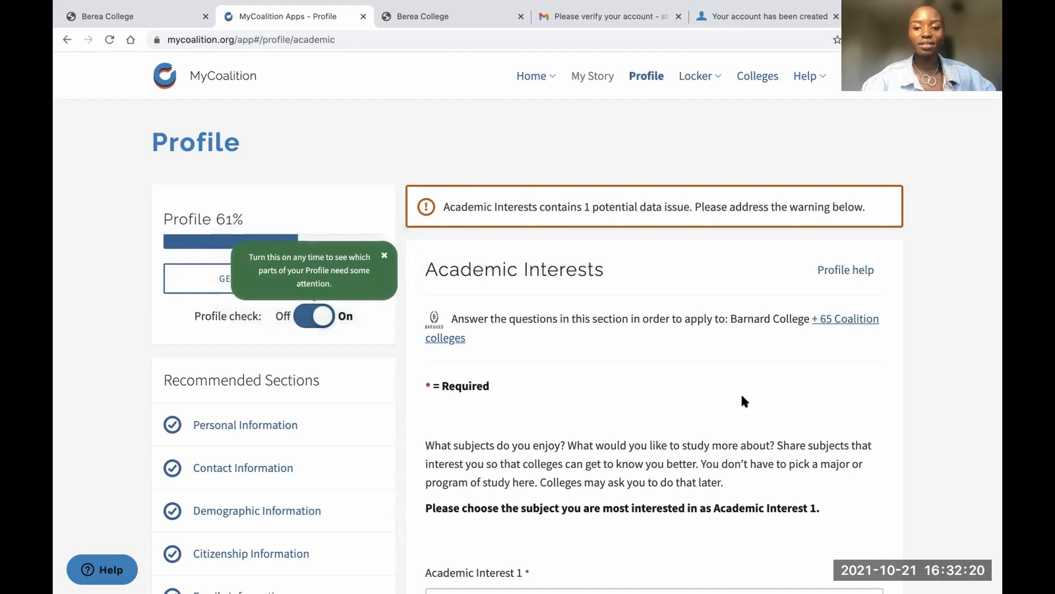
scroll(743, 400, "down", 5)
scroll(743, 400, "up", 5)
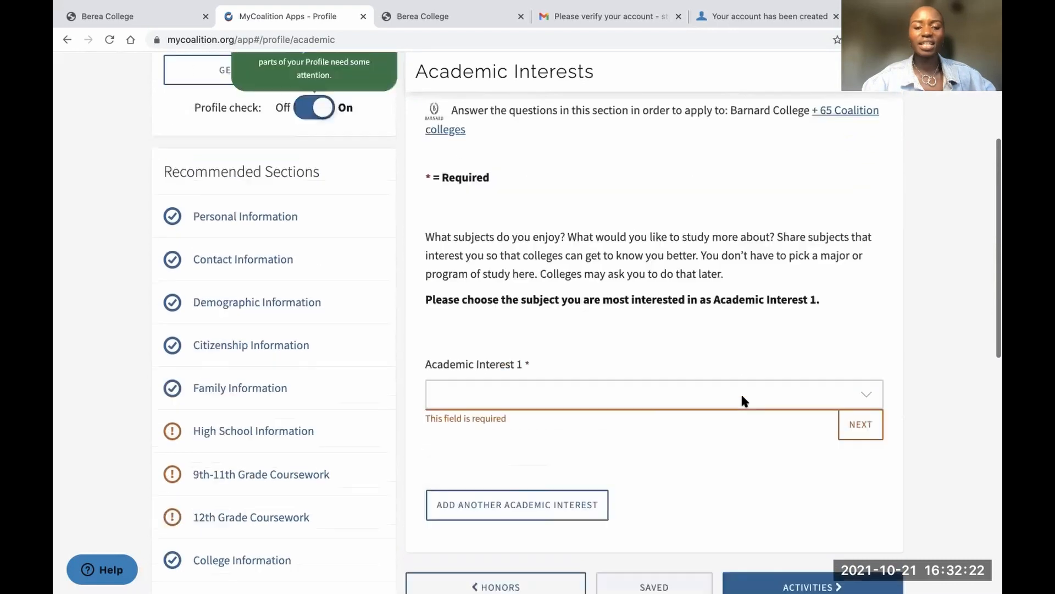
scroll(688, 351, "down", 3)
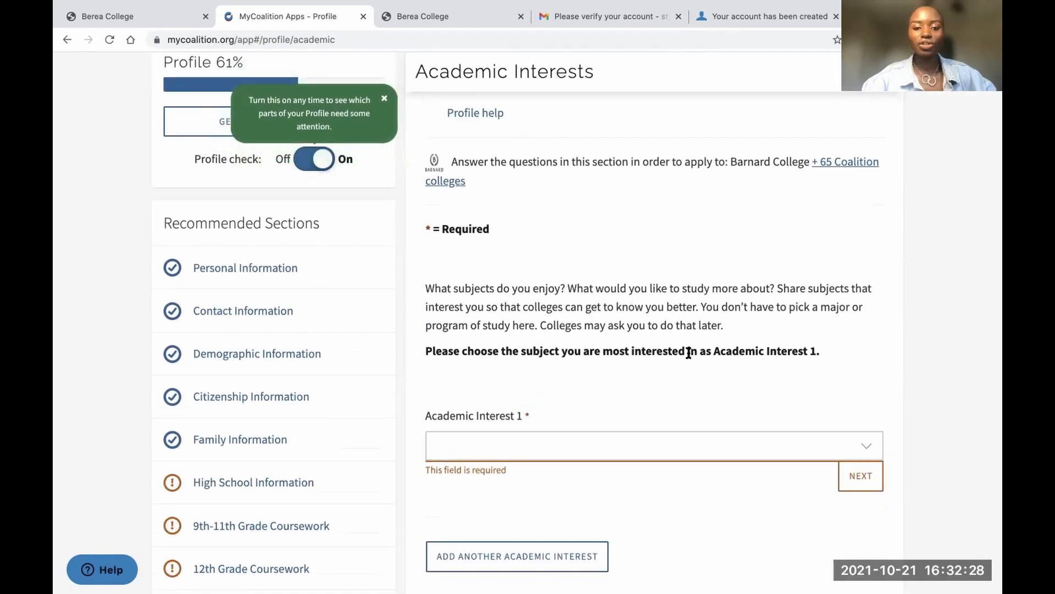
scroll(556, 436, "down", 3)
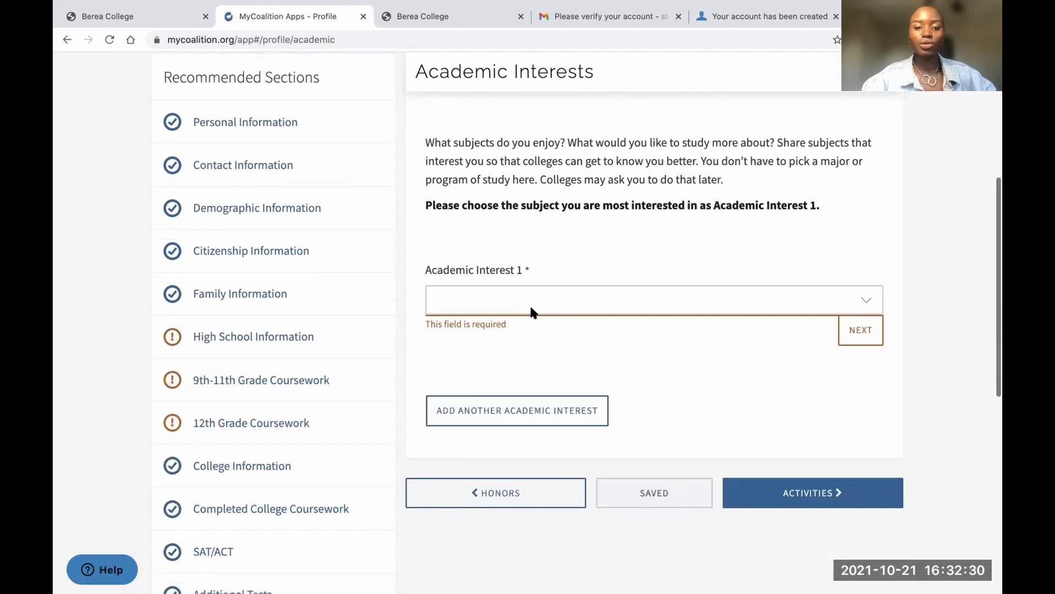
left_click(530, 304)
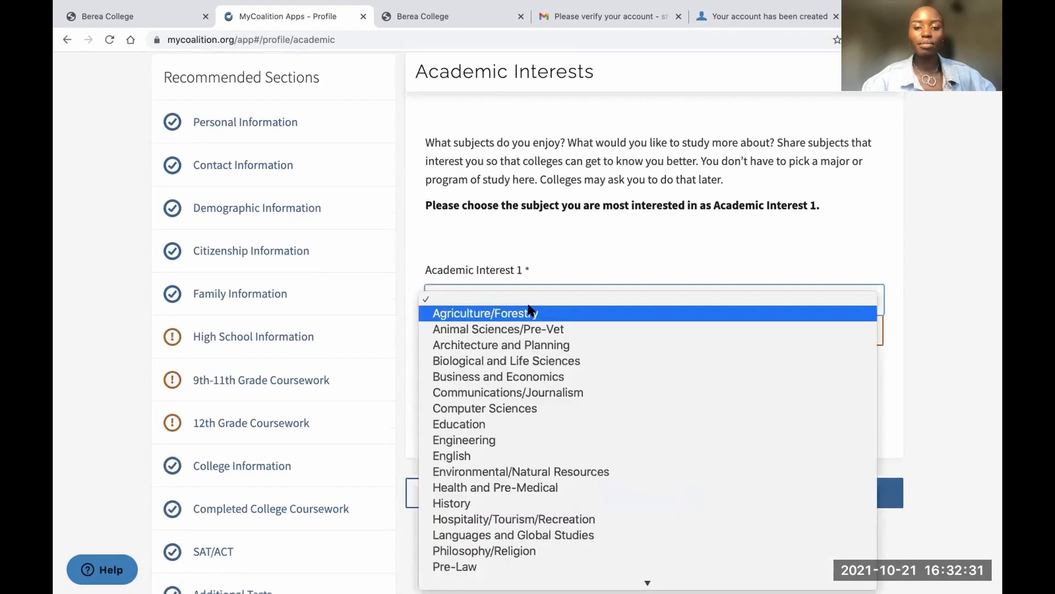
left_click(493, 408)
scroll(492, 397, "down", 1)
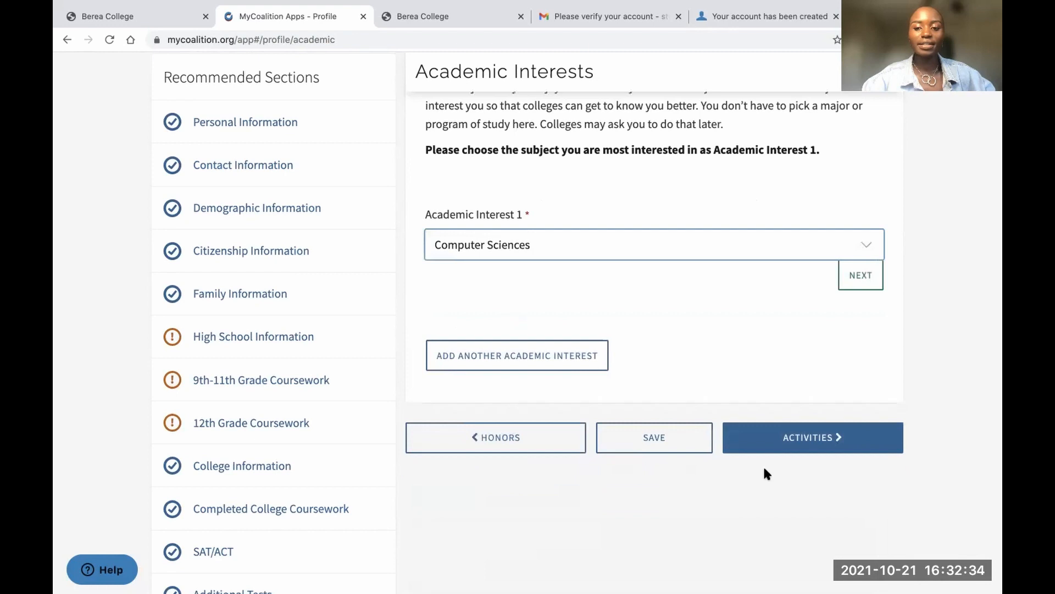
left_click(853, 290)
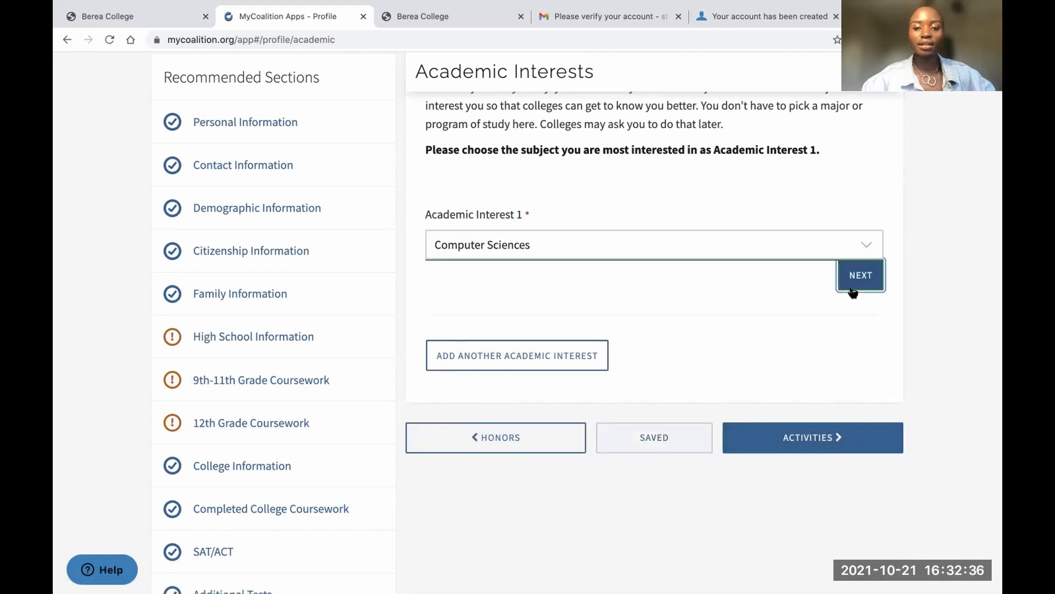
Add a blank Activity/Experience 1 entry and open its Category dropdown
scroll(709, 305, "down", 1)
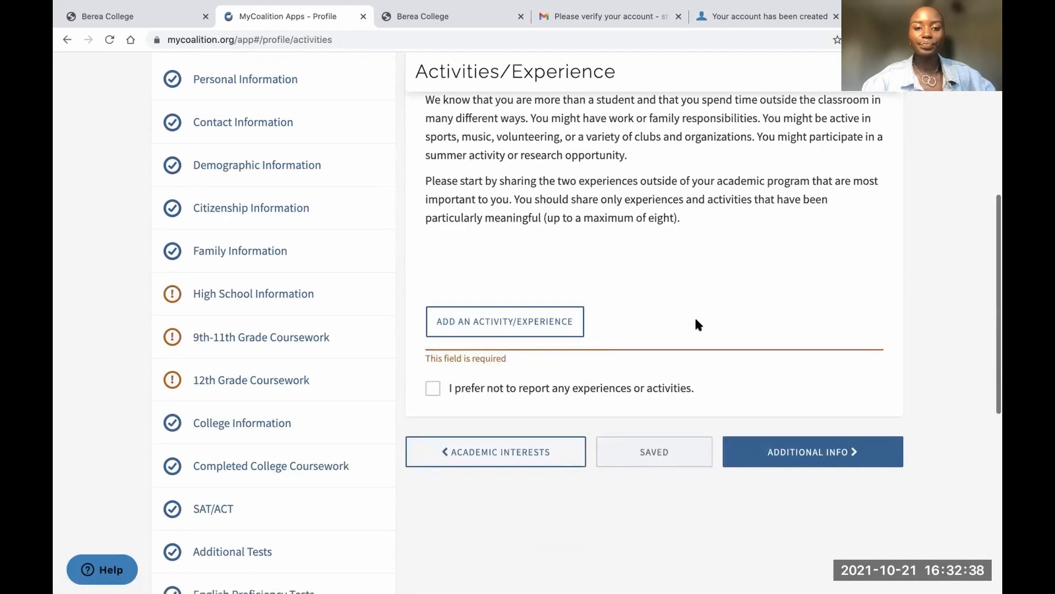
scroll(696, 322, "up", 6)
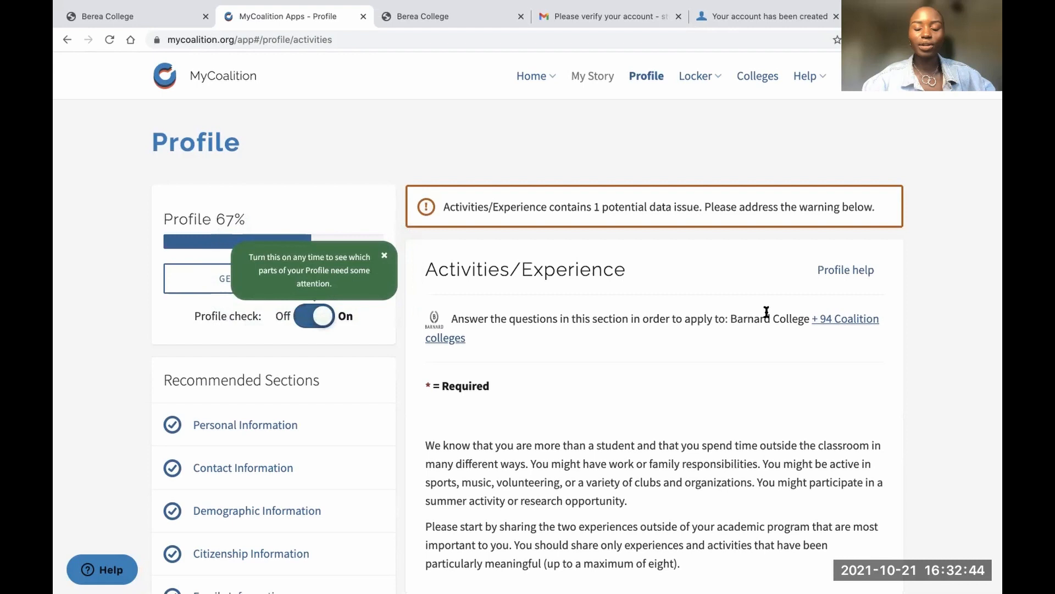
scroll(662, 344, "down", 5)
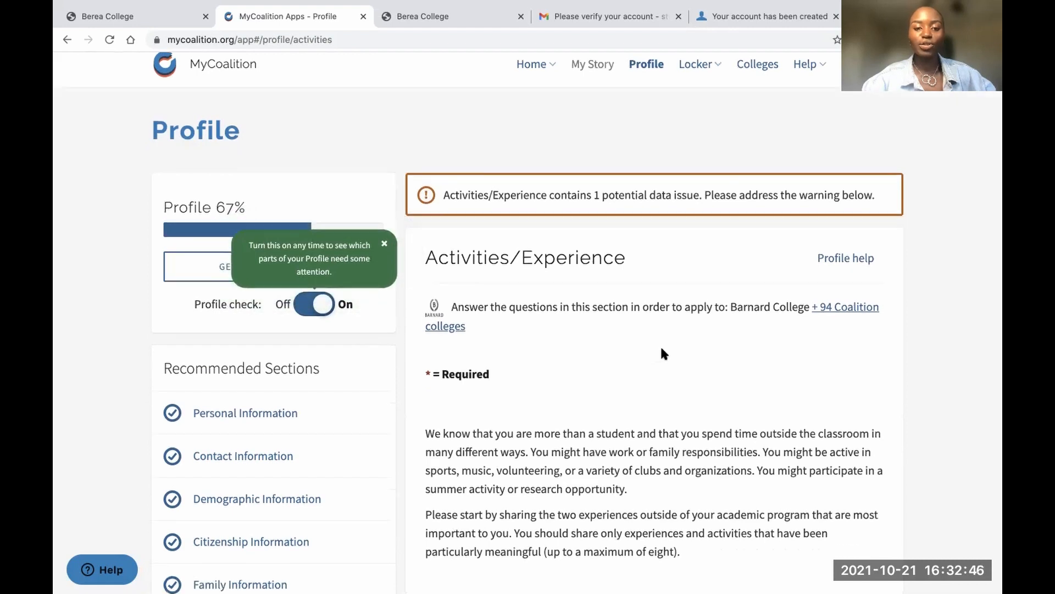
scroll(662, 348, "down", 3)
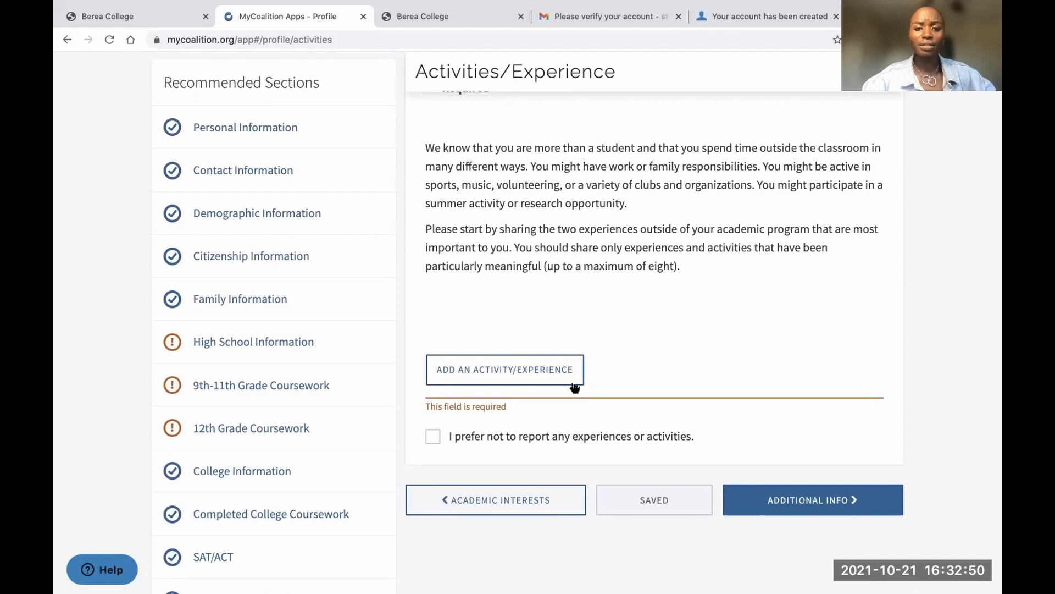
scroll(582, 318, "up", 6)
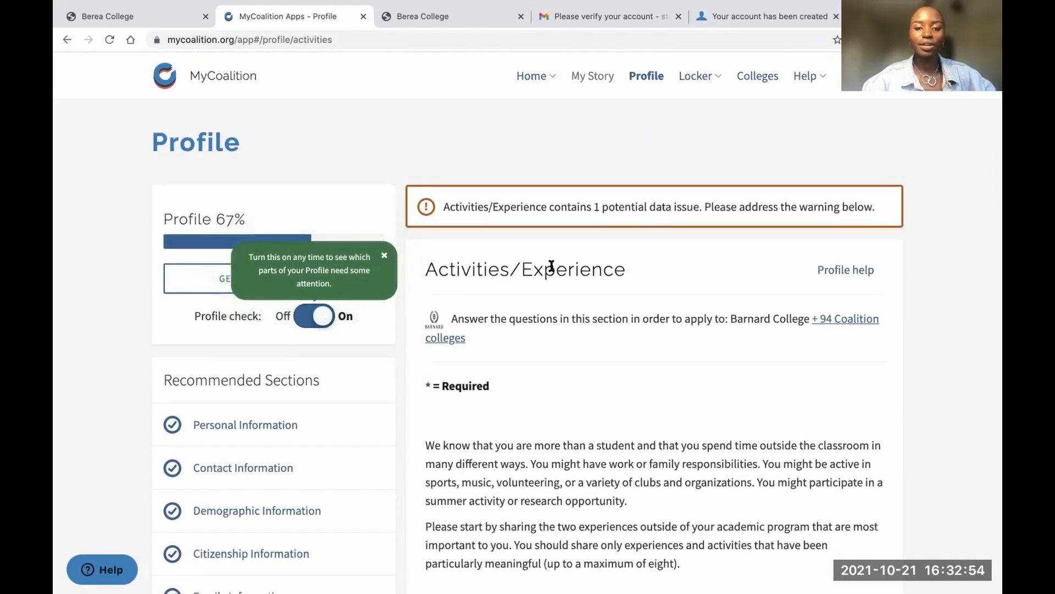
triple_click(549, 266)
scroll(559, 364, "down", 1)
scroll(557, 361, "down", 4)
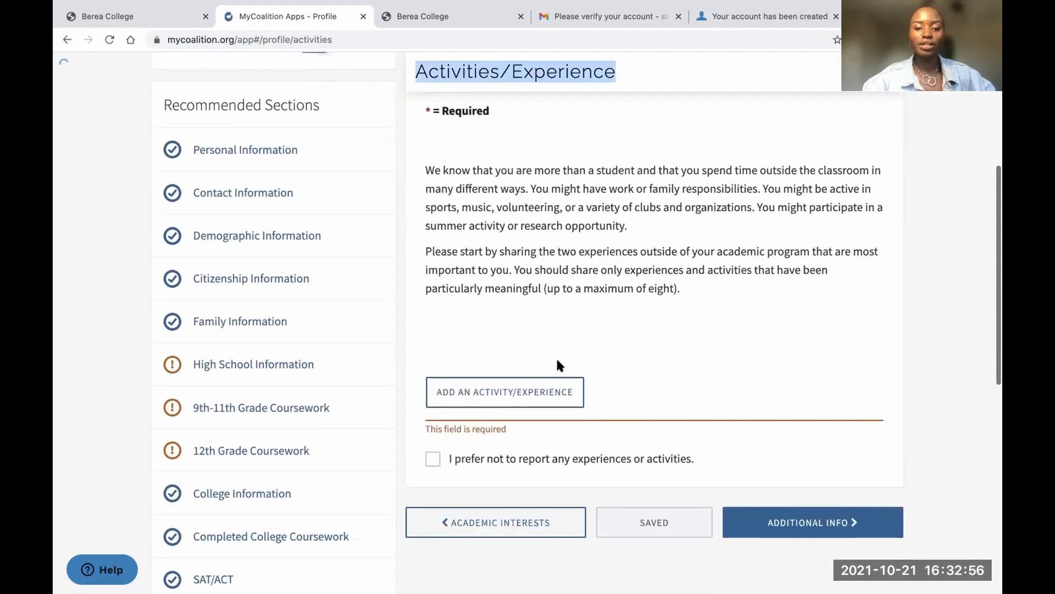
left_click(529, 392)
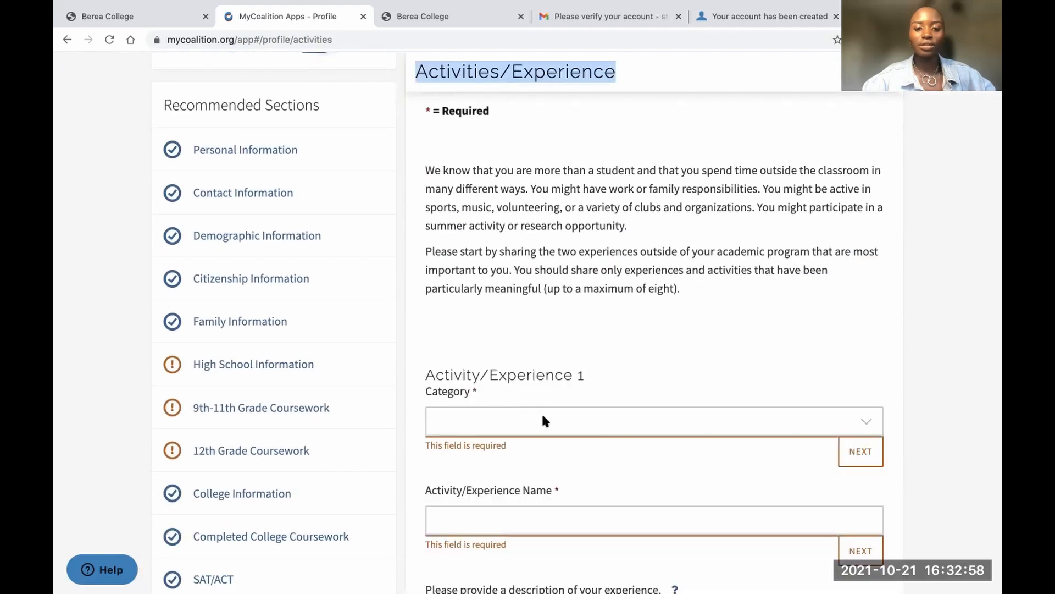
scroll(542, 415, "down", 4)
scroll(543, 416, "up", 2)
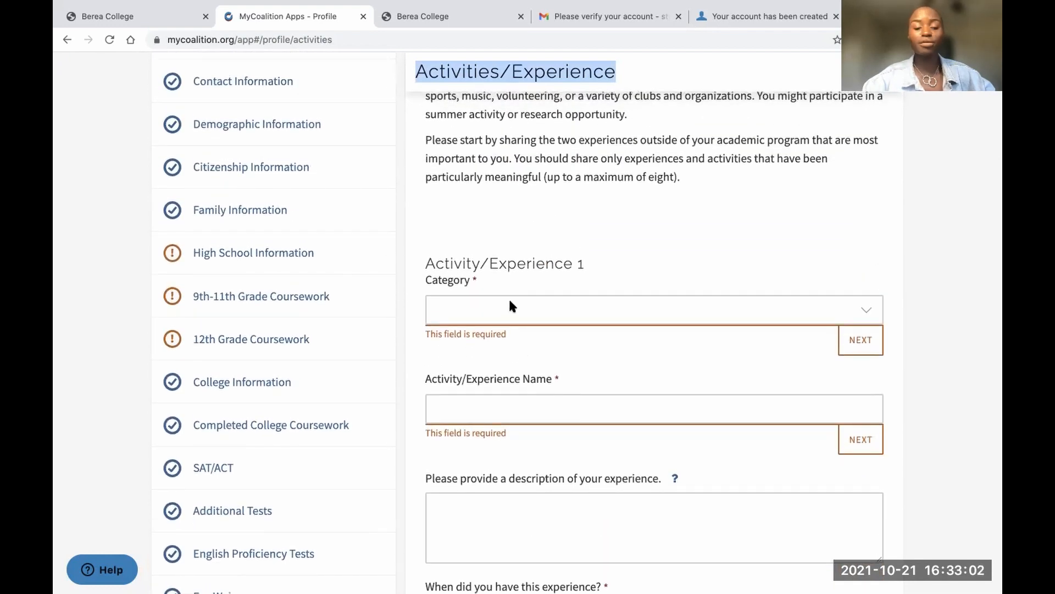
left_click(506, 308)
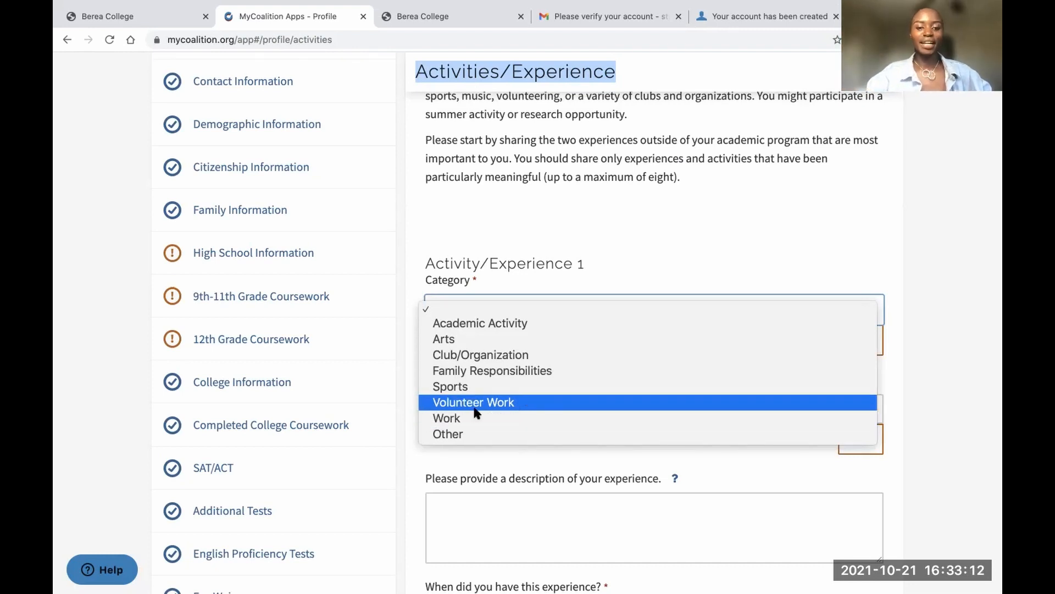
Set the activity category to Club/Organization, name it Head Girl, and write a leadership description
left_click(476, 354)
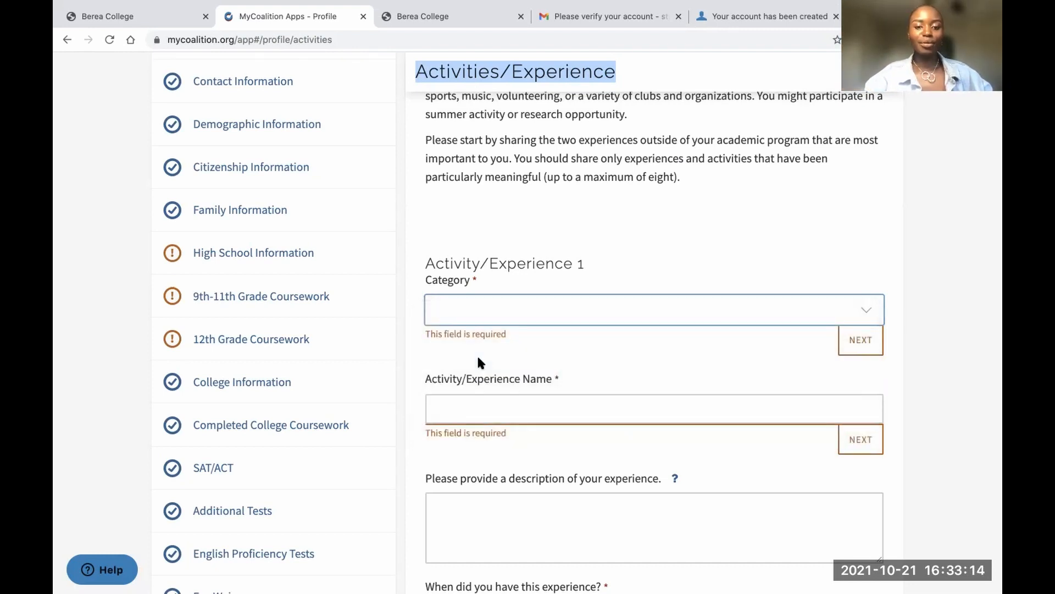
left_click(480, 403)
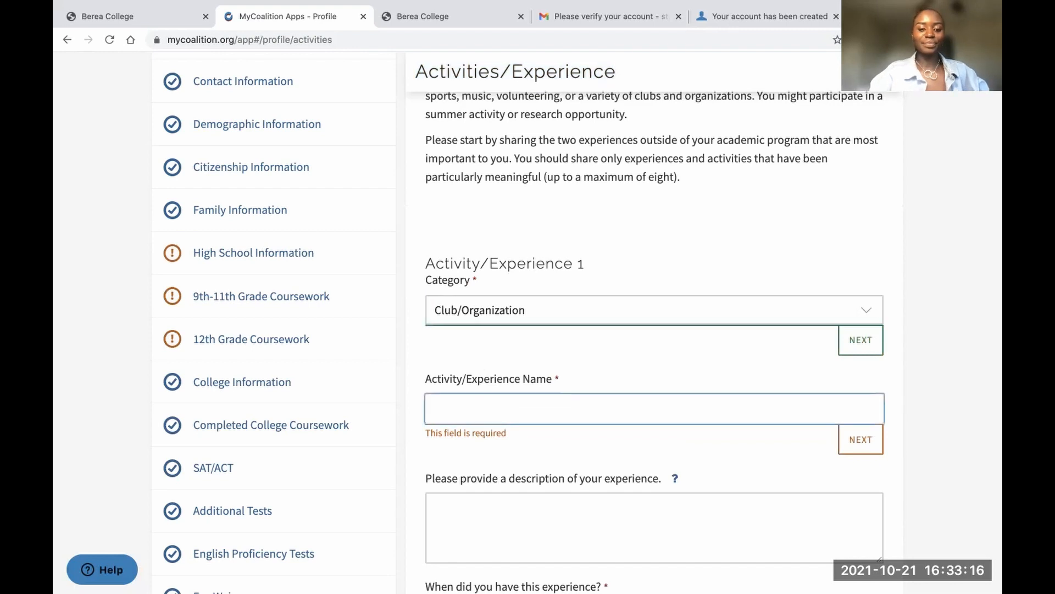
type("Head Girl")
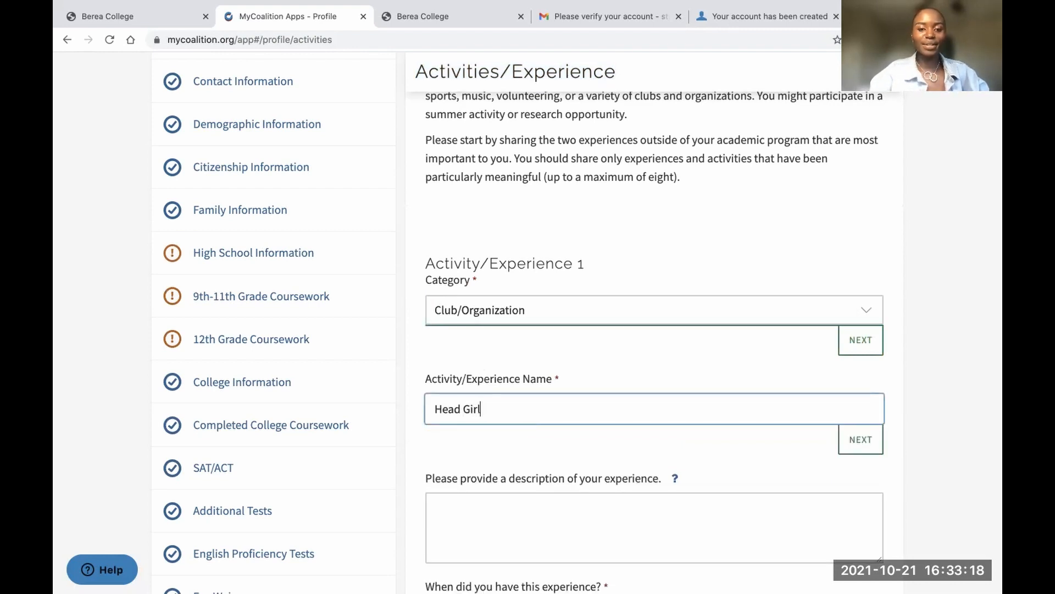
key("Return")
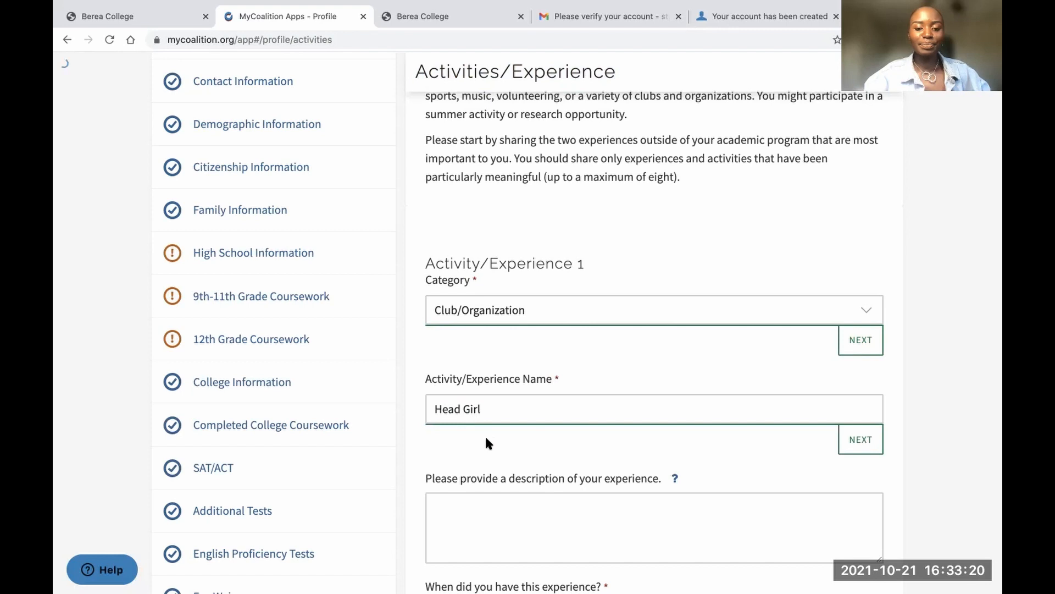
left_click(504, 296)
type("Lead a group of g")
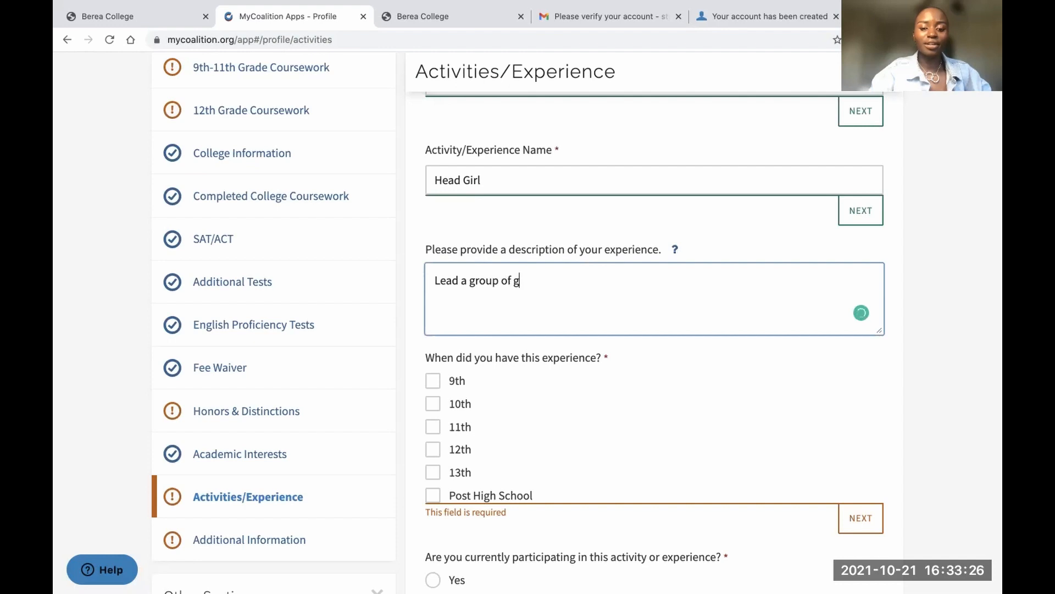
type("hroughout high school")
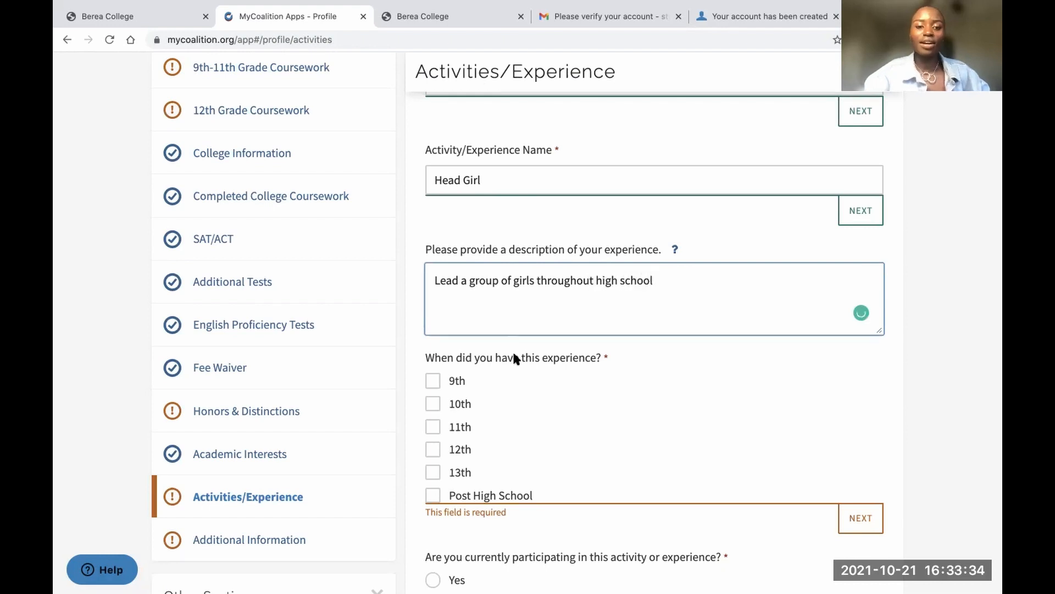
Mark 12th grade, not ongoing, hours 5 and 2, distinction 'Named the best headgirl of the year', leadership No
scroll(509, 383, "down", 3)
left_click(433, 324)
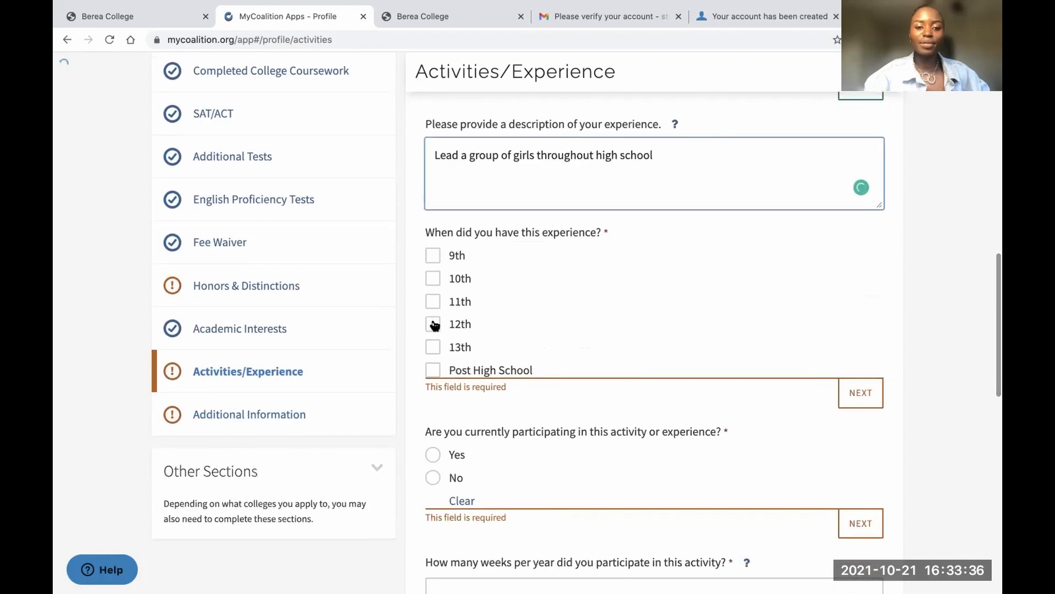
scroll(524, 388, "down", 5)
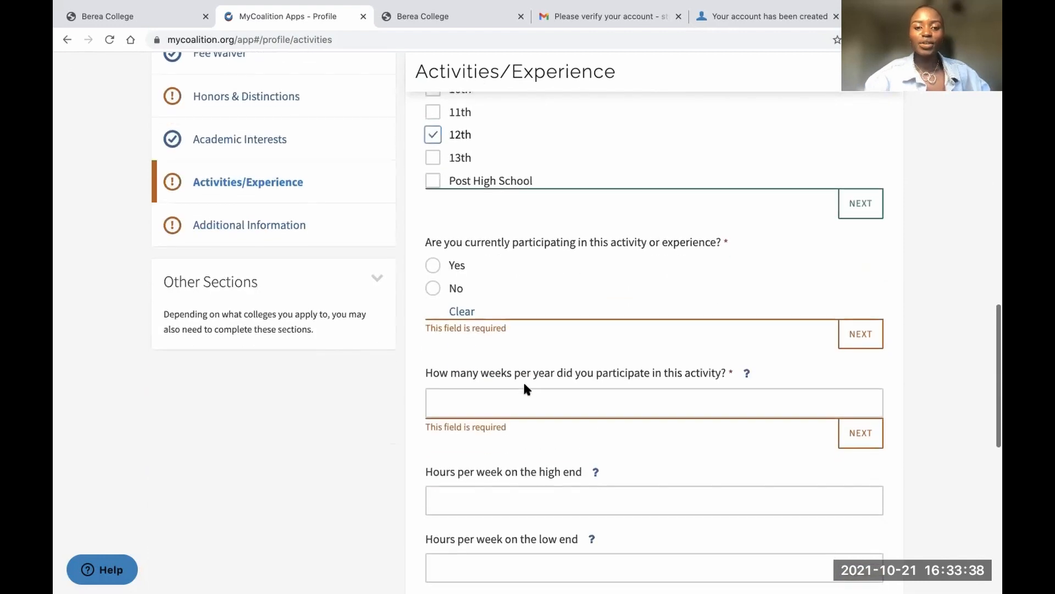
left_click(432, 285)
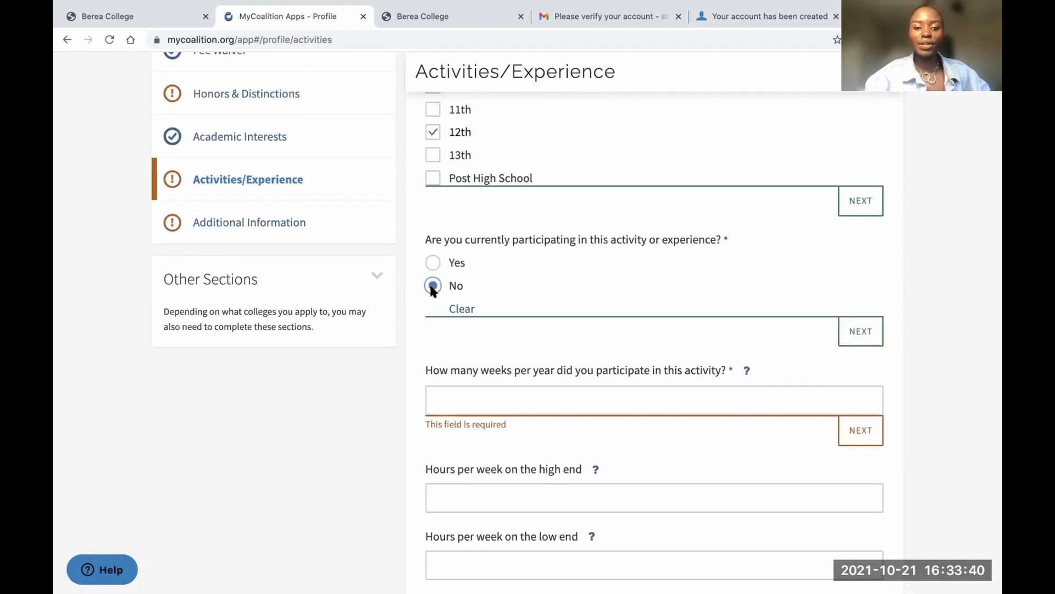
scroll(506, 382, "down", 2)
scroll(508, 388, "down", 2)
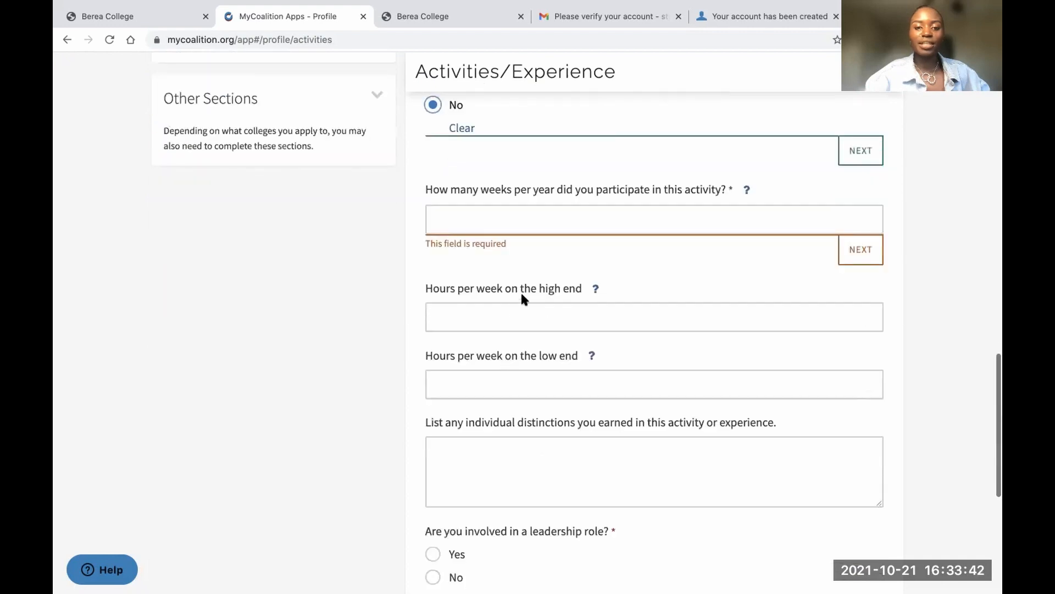
left_click(517, 218)
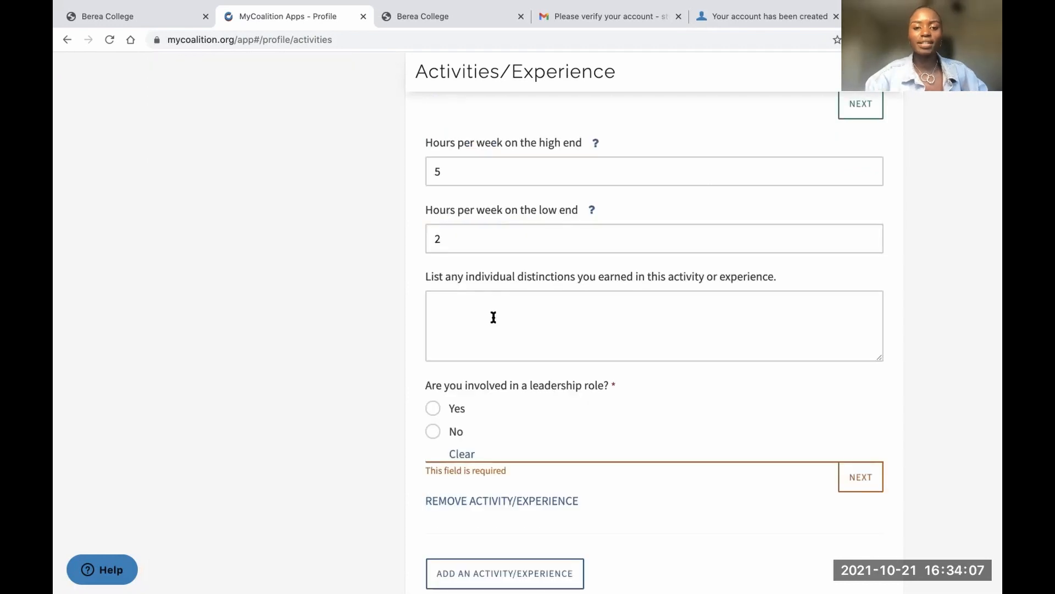
left_click(493, 317)
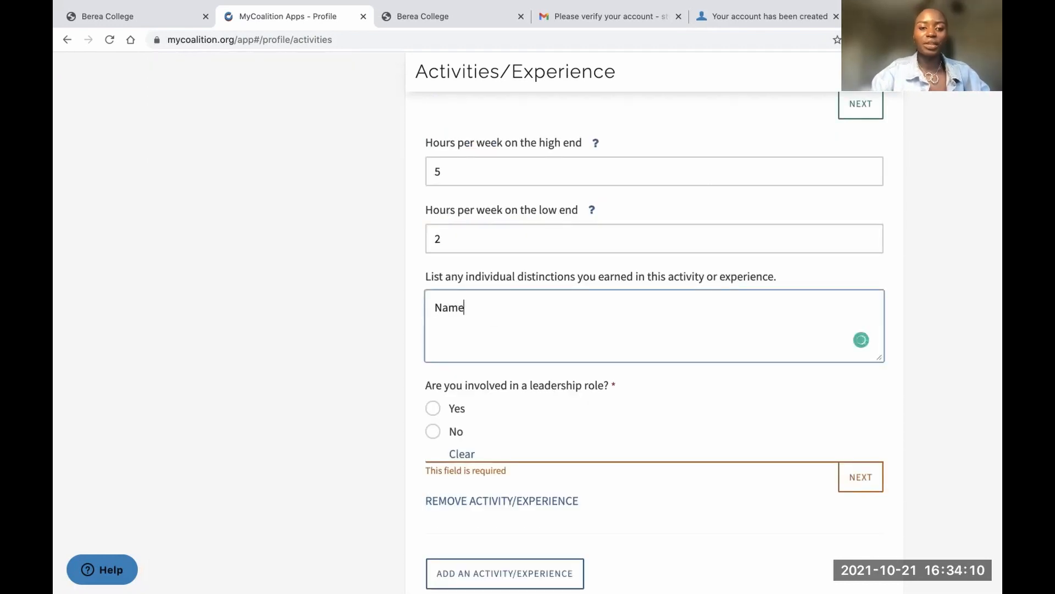
type("Named the best he")
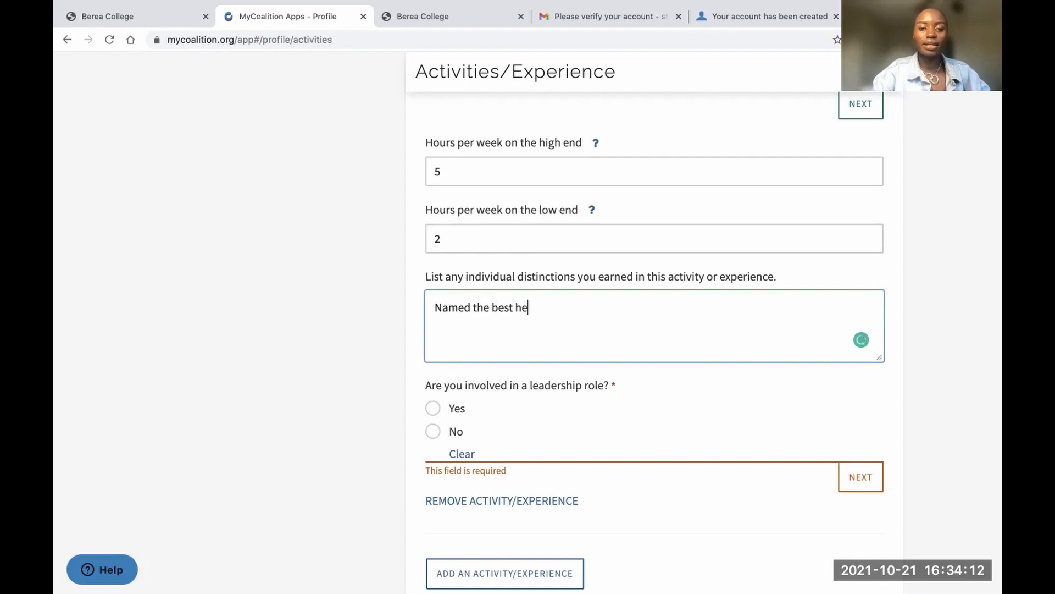
type("adgirl of the year")
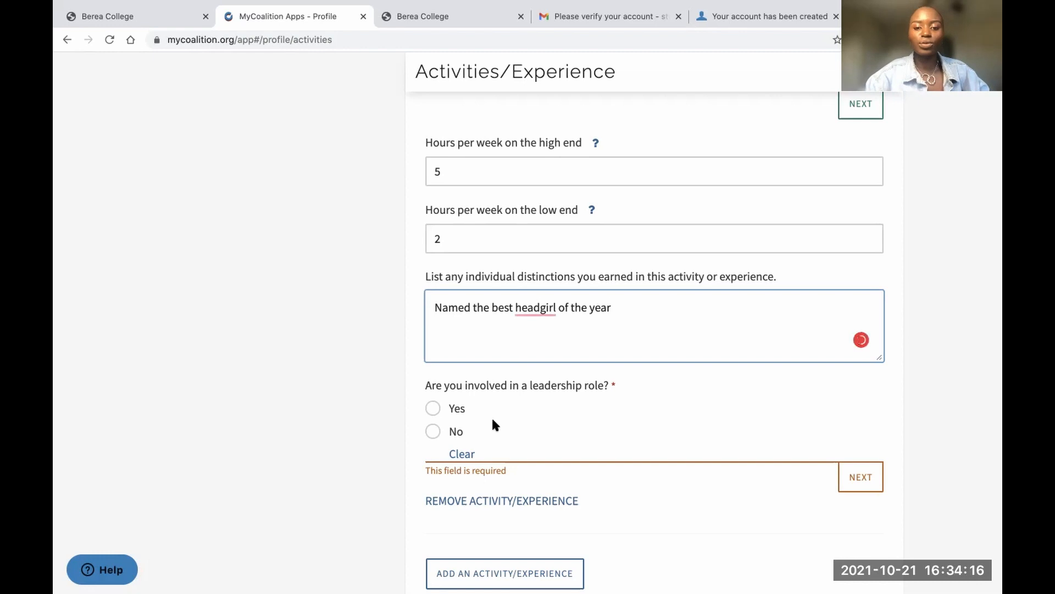
scroll(493, 423, "down", 4)
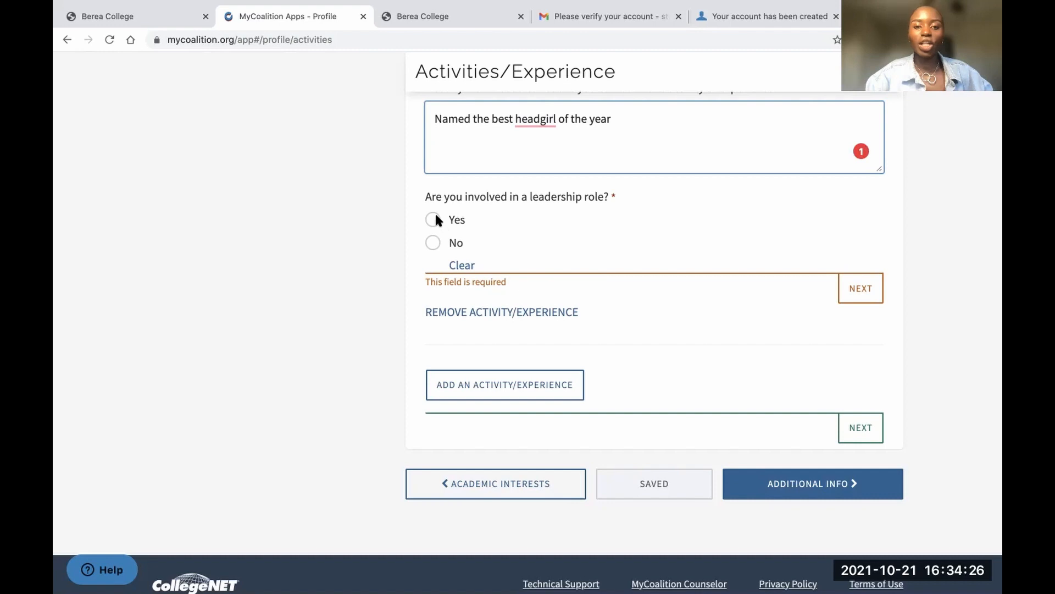
left_click(433, 241)
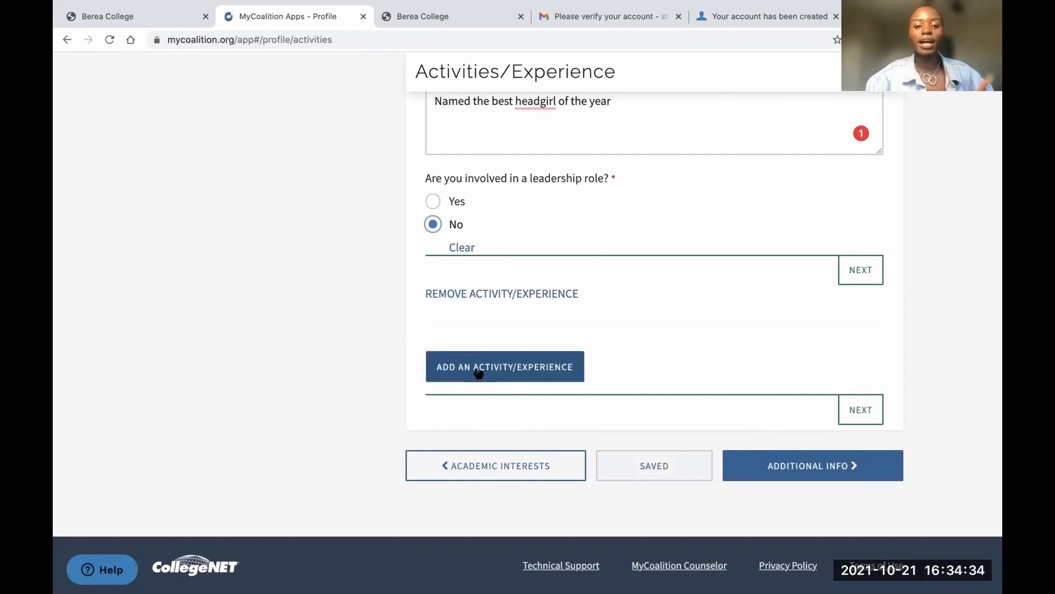
Answer Yes for Additional Information and scroll past the completed In Progress College Coursework section
left_click(799, 466)
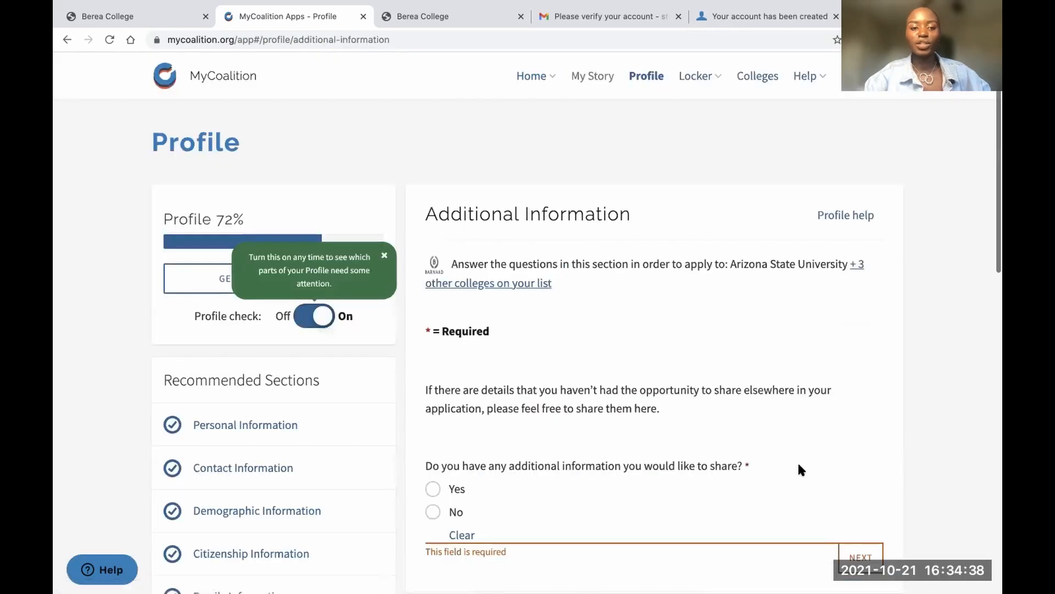
scroll(597, 383, "down", 6)
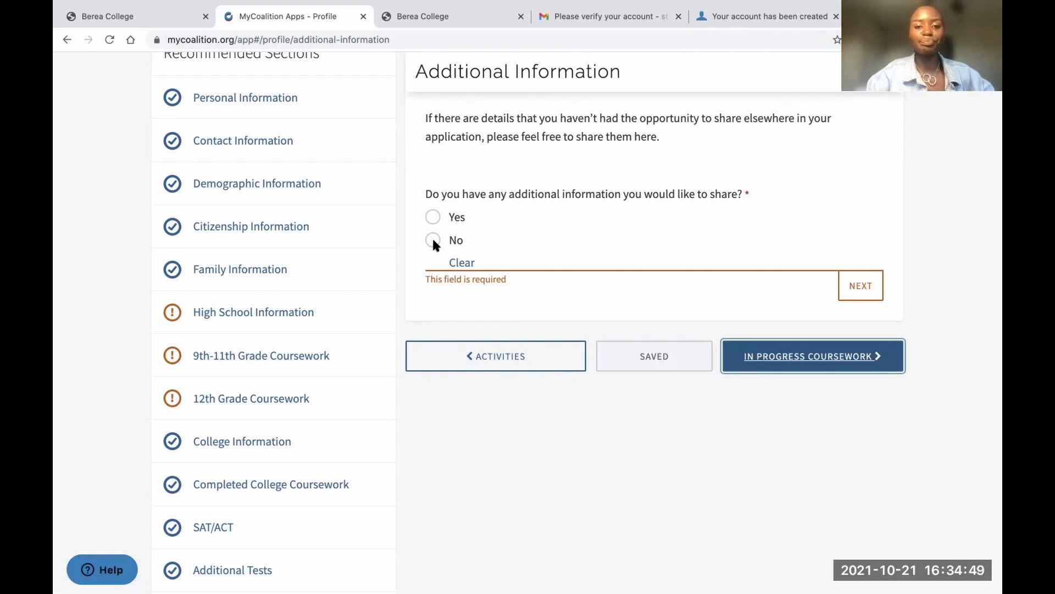
left_click(433, 217)
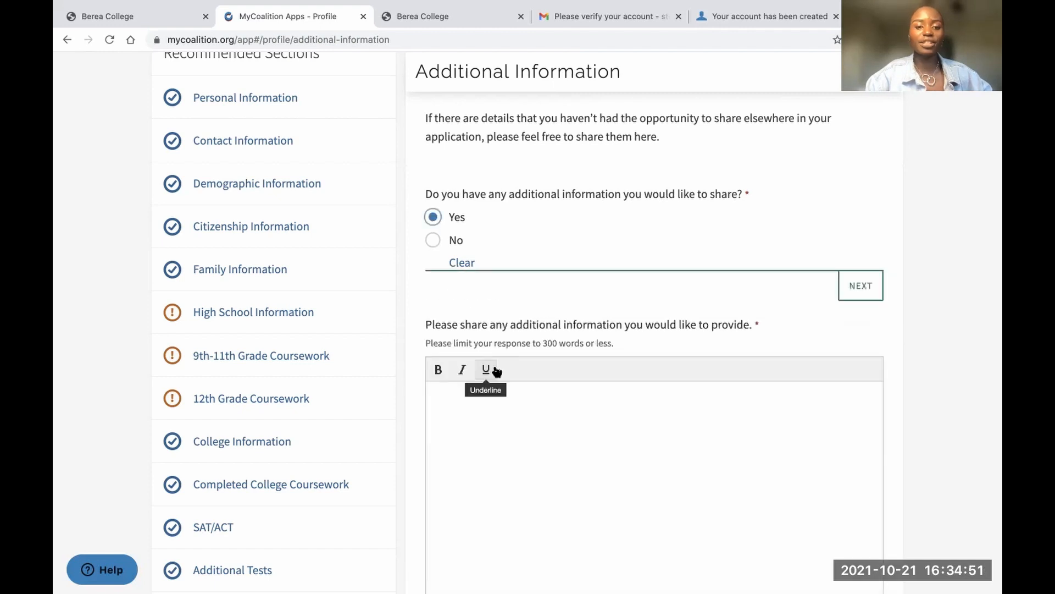
scroll(494, 402, "down", 5)
scroll(483, 332, "up", 2)
left_click(471, 236)
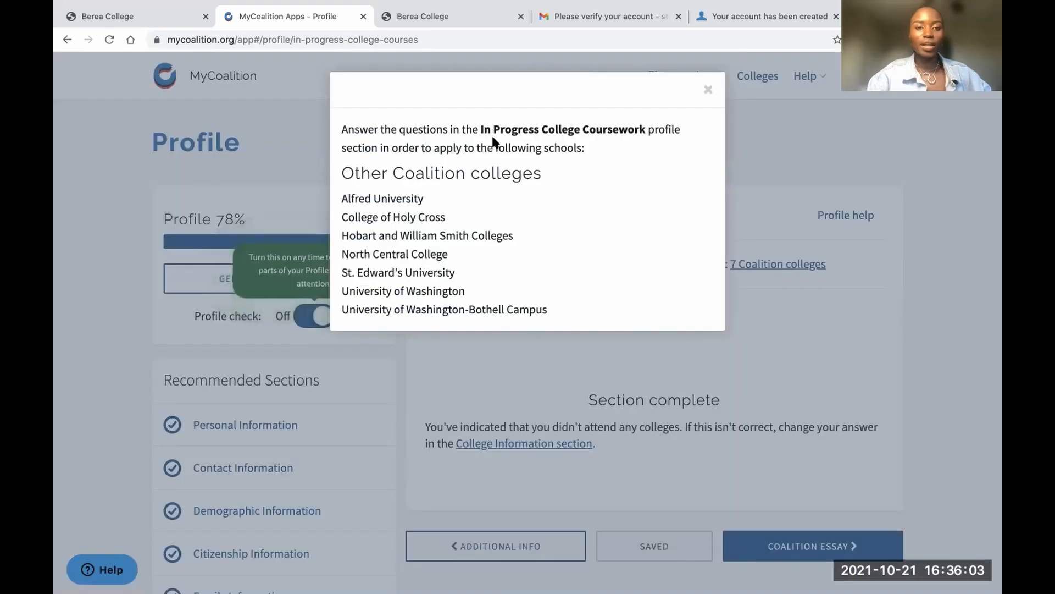
left_click(707, 90)
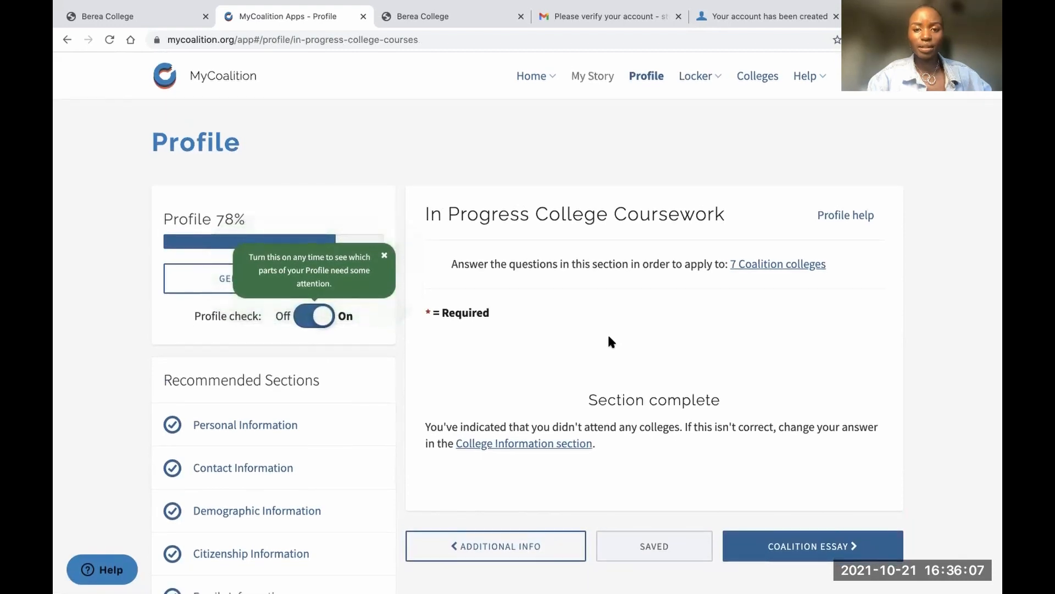
scroll(609, 337, "down", 3)
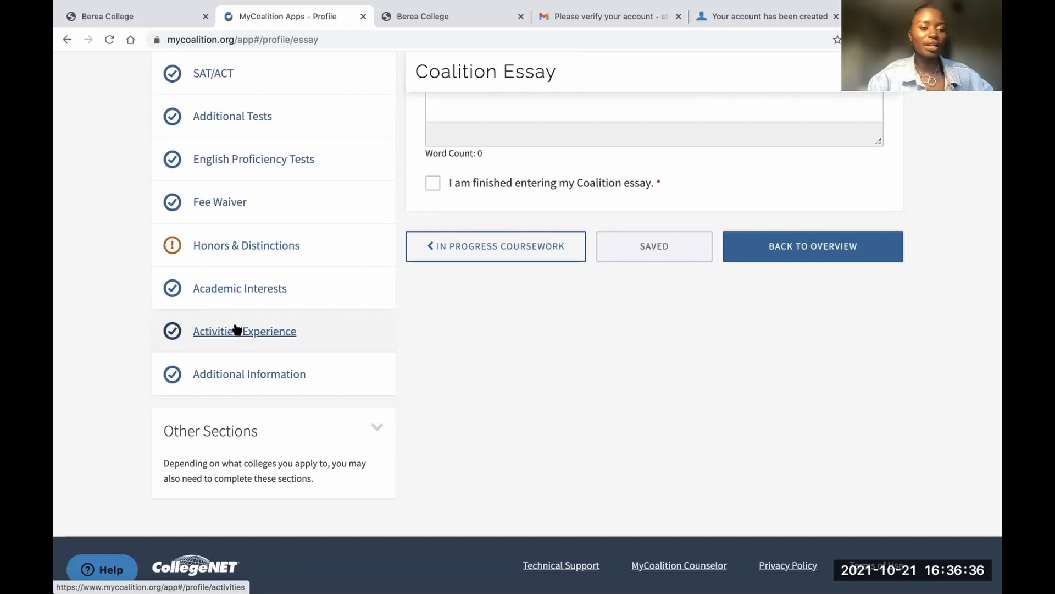
Review the 49 colleges requiring the Coalition Essay and the five essay prompt options
scroll(554, 299, "up", 15)
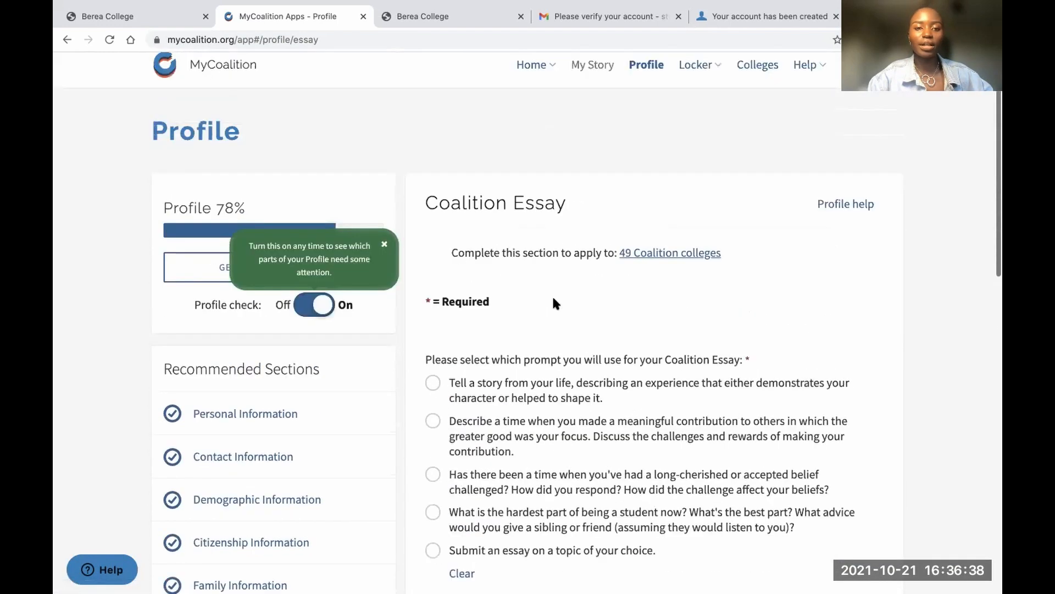
left_click(638, 268)
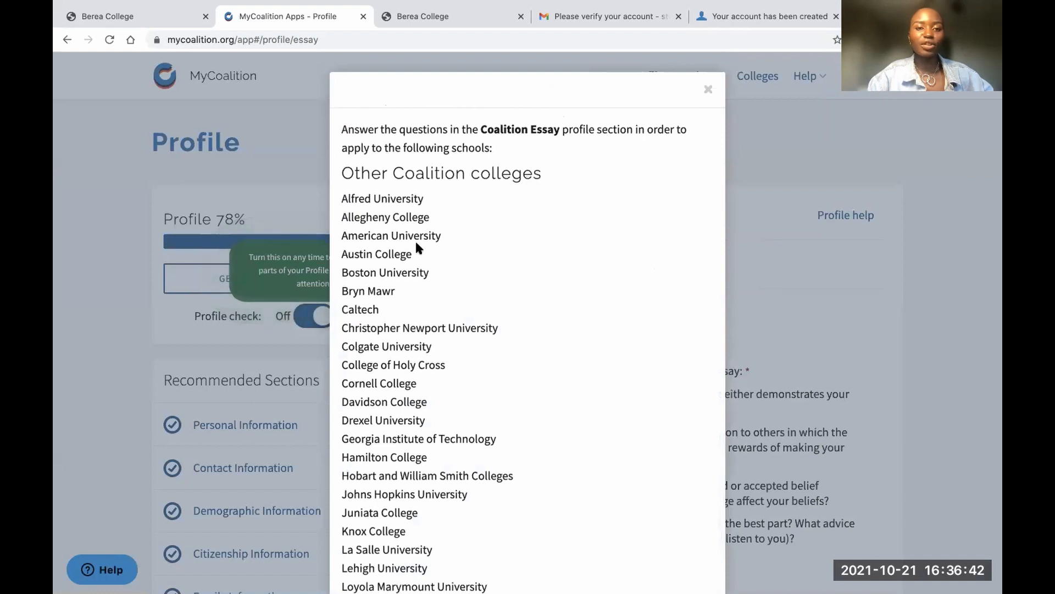
scroll(427, 303, "down", 6)
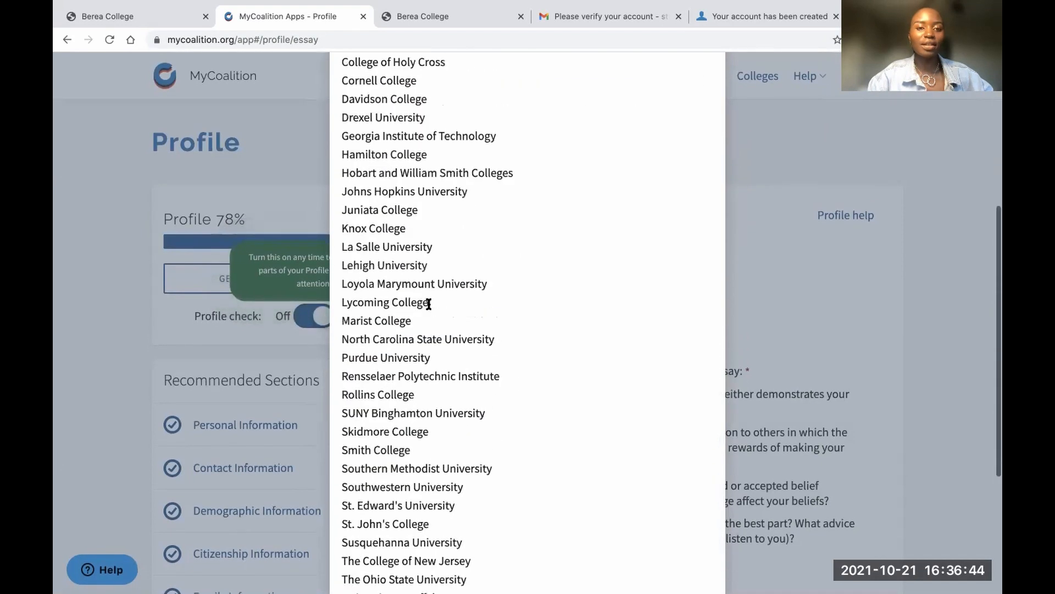
scroll(429, 304, "up", 6)
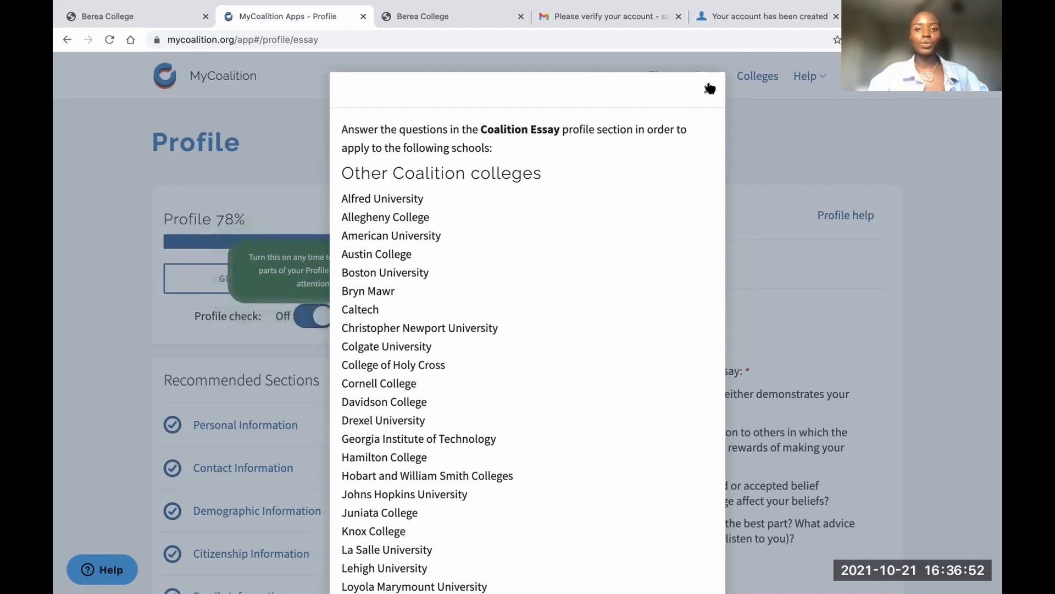
left_click(710, 89)
scroll(639, 352, "down", 1)
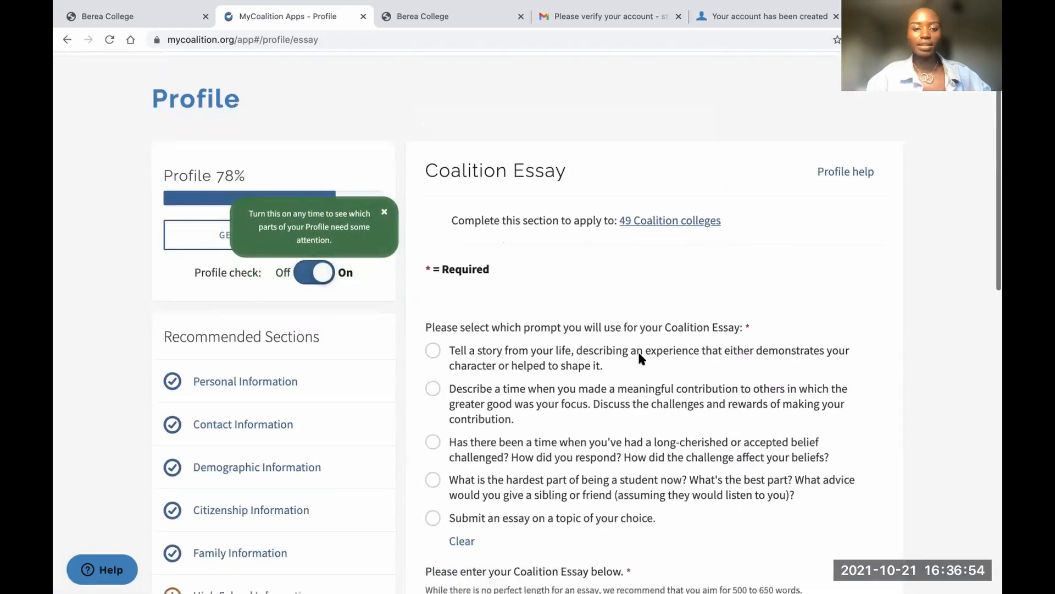
scroll(639, 352, "down", 4)
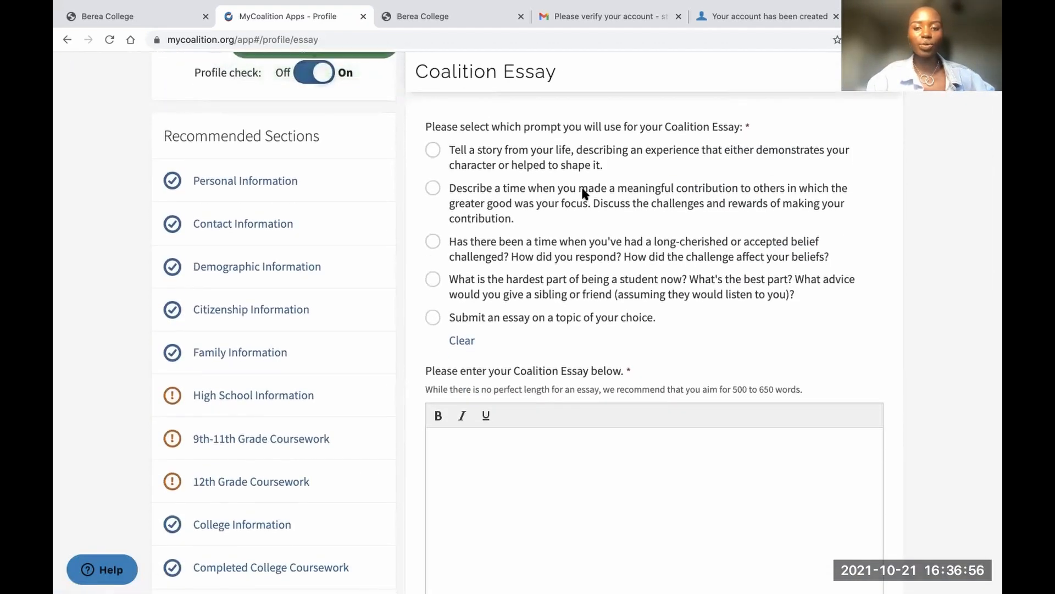
scroll(583, 193, "up", 1)
left_click_drag(450, 193, 660, 368)
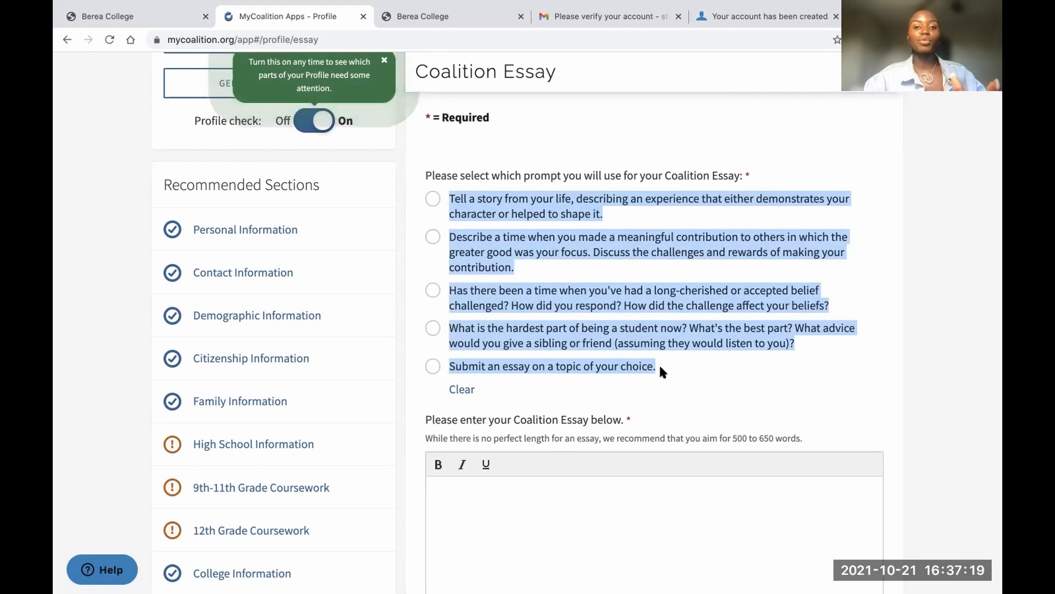
scroll(658, 364, "up", 3)
left_click(683, 265)
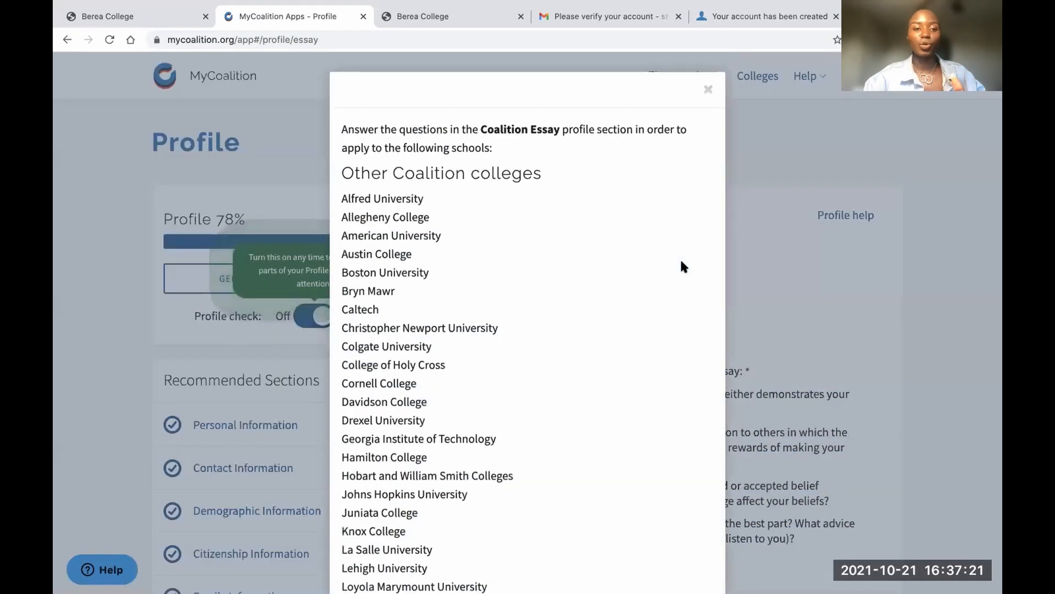
scroll(430, 348, "down", 10)
scroll(455, 344, "up", 12)
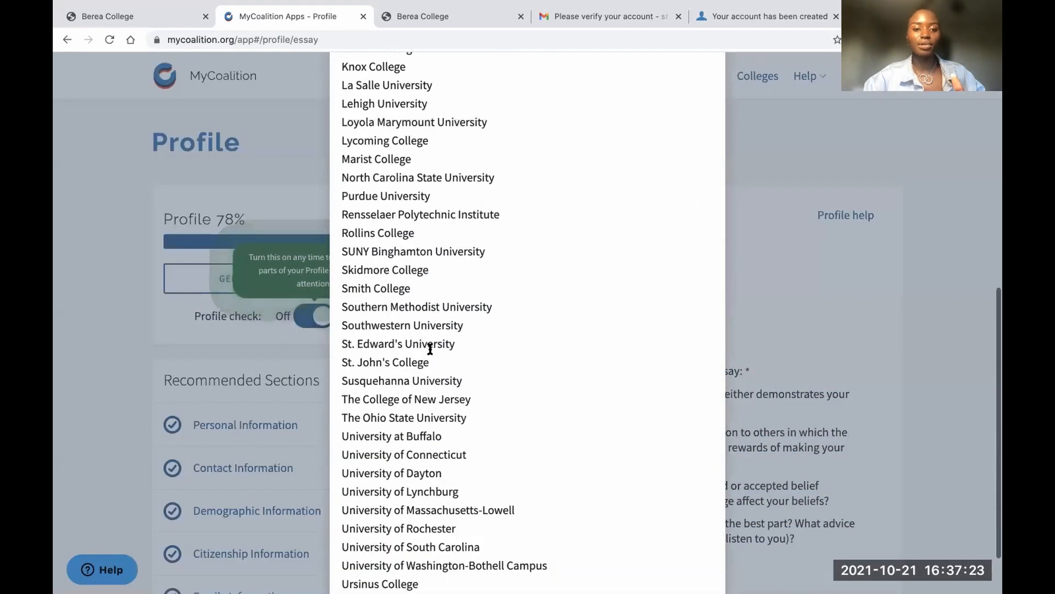
left_click(708, 89)
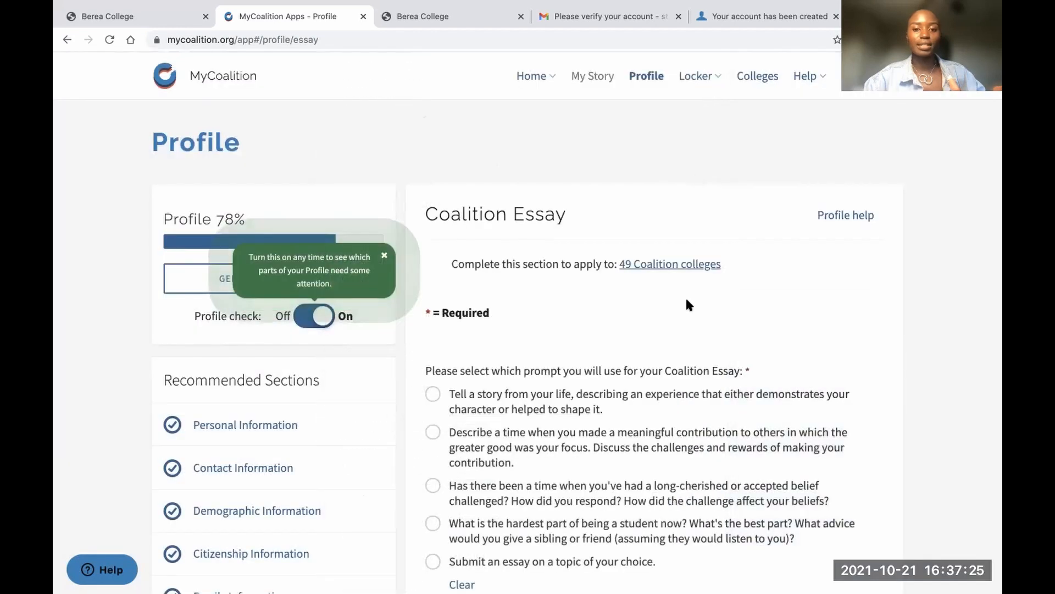
scroll(684, 297, "down", 5)
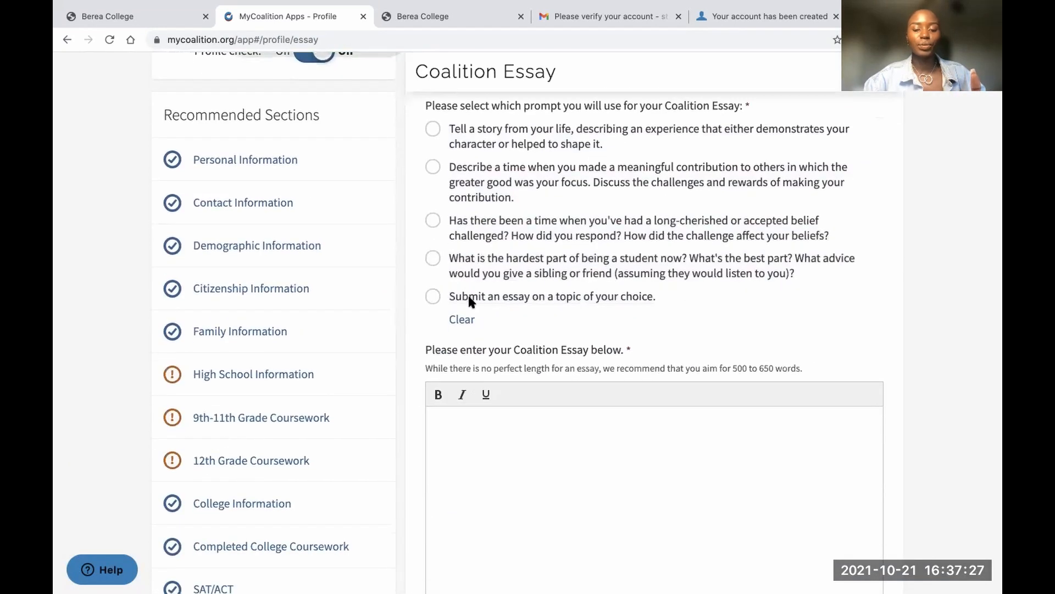
Choose the long-cherished-belief essay prompt and check the recommended essay length note
left_click(432, 296)
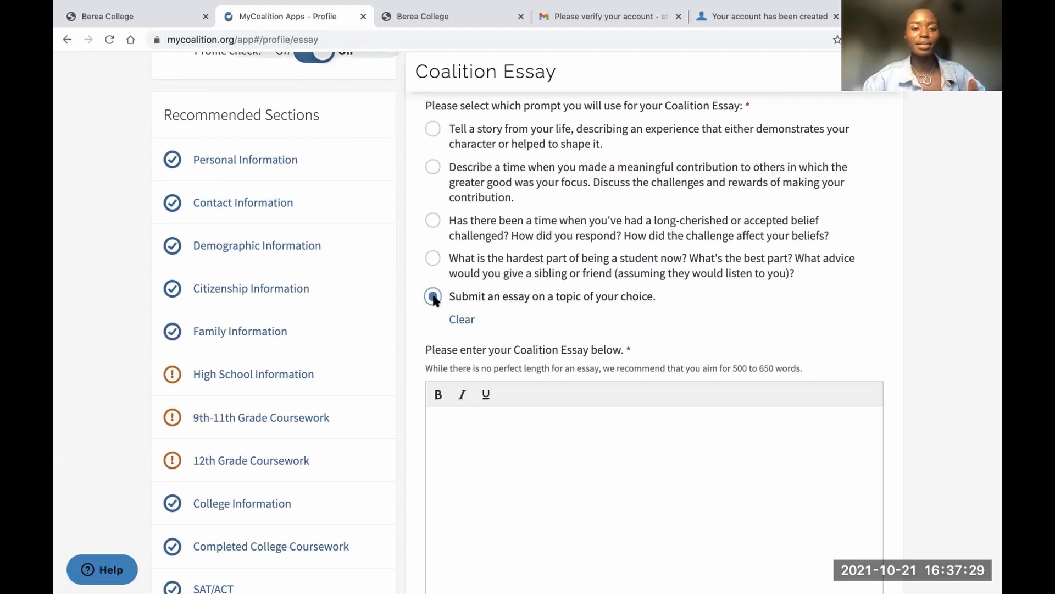
left_click(433, 220)
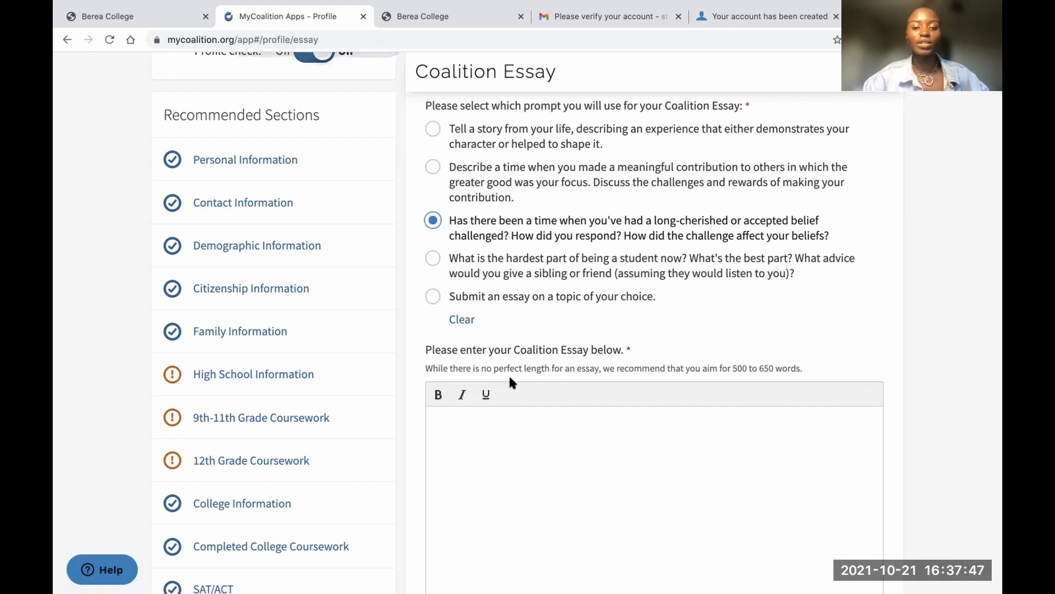
left_click(426, 365)
left_click_drag(426, 367, 792, 373)
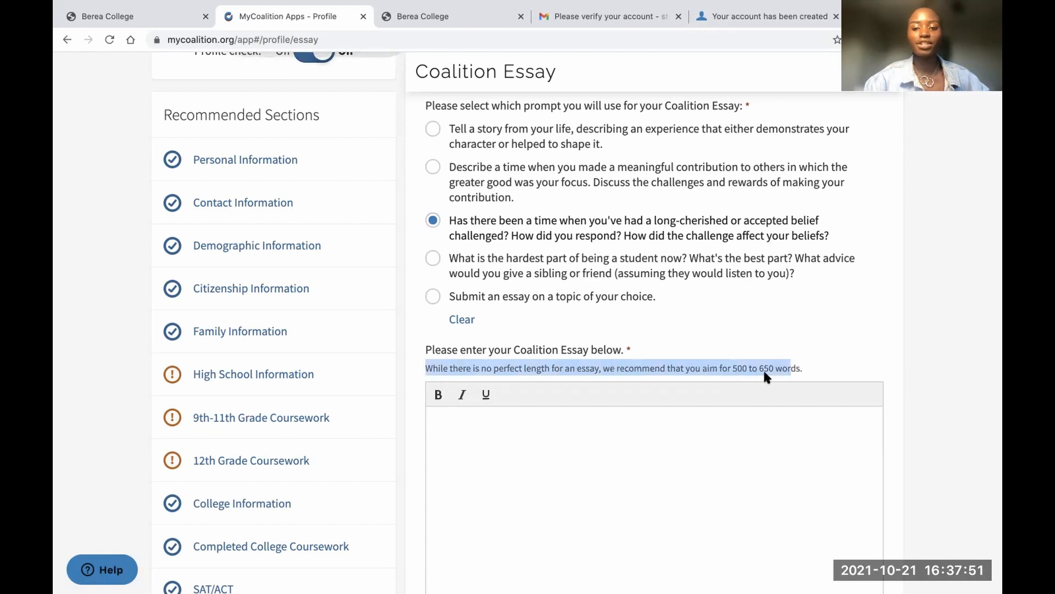
left_click(741, 365)
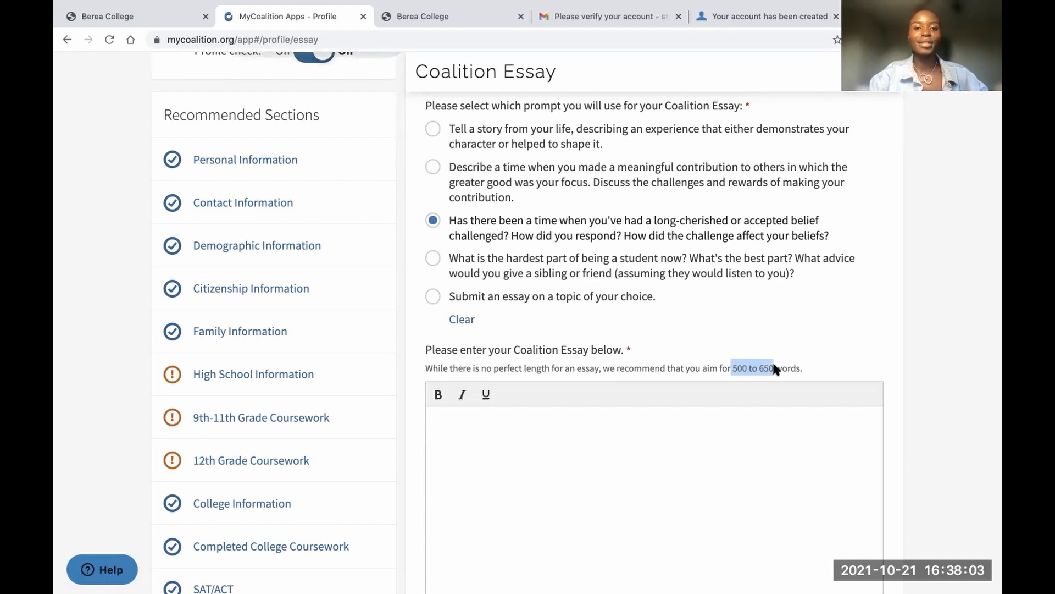
Type 'annnana' into the essay box, then go back to the Overview
scroll(675, 258, "down", 6)
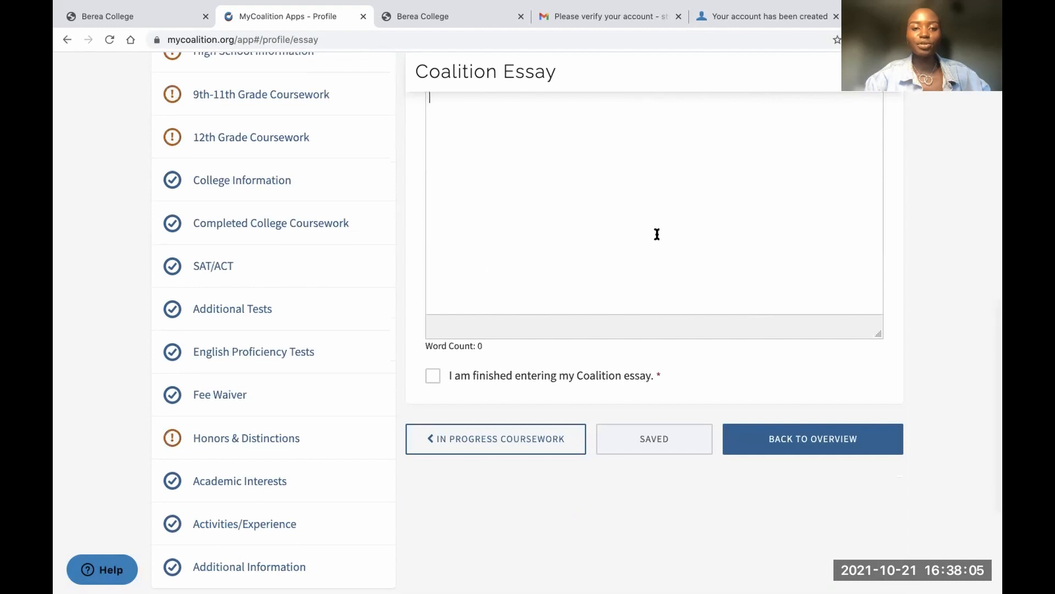
scroll(655, 233, "up", 3)
left_click(655, 233)
type("annnana")
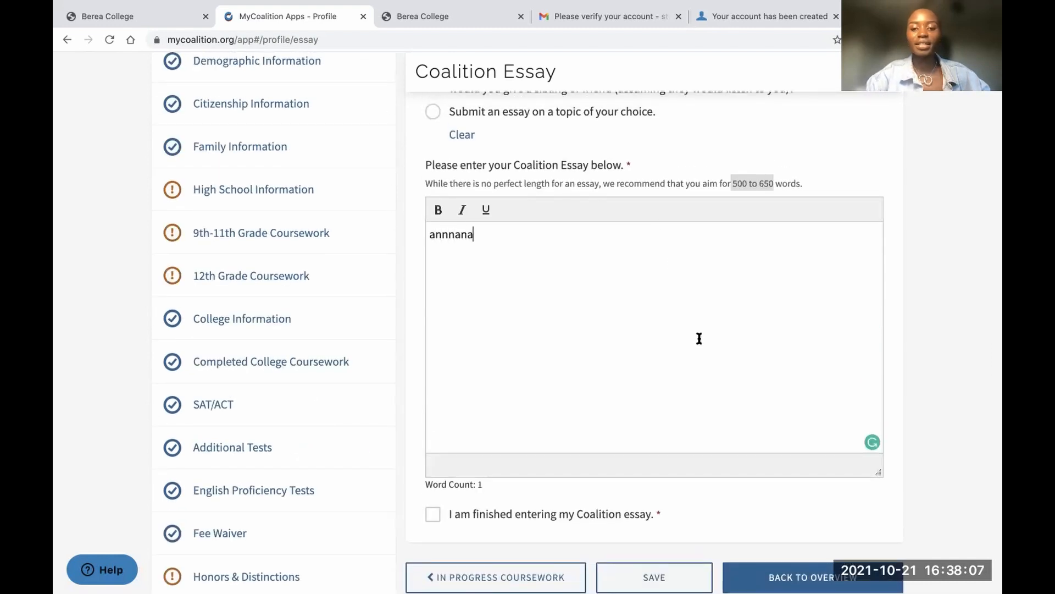
scroll(697, 337, "down", 1)
left_click(785, 506)
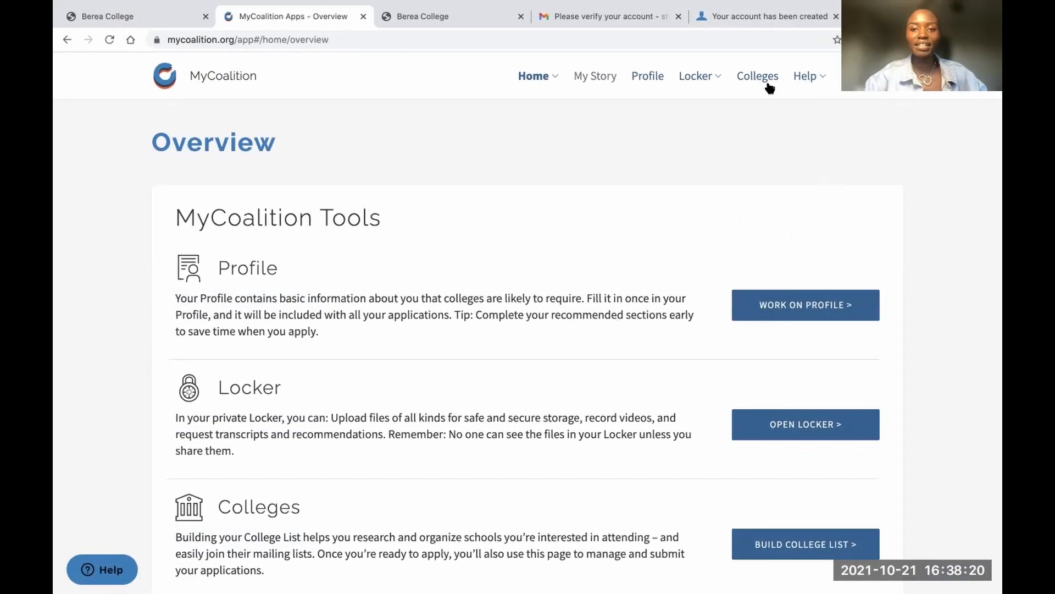
Find Berea College in the Colleges list and start its application
scroll(737, 337, "down", 3)
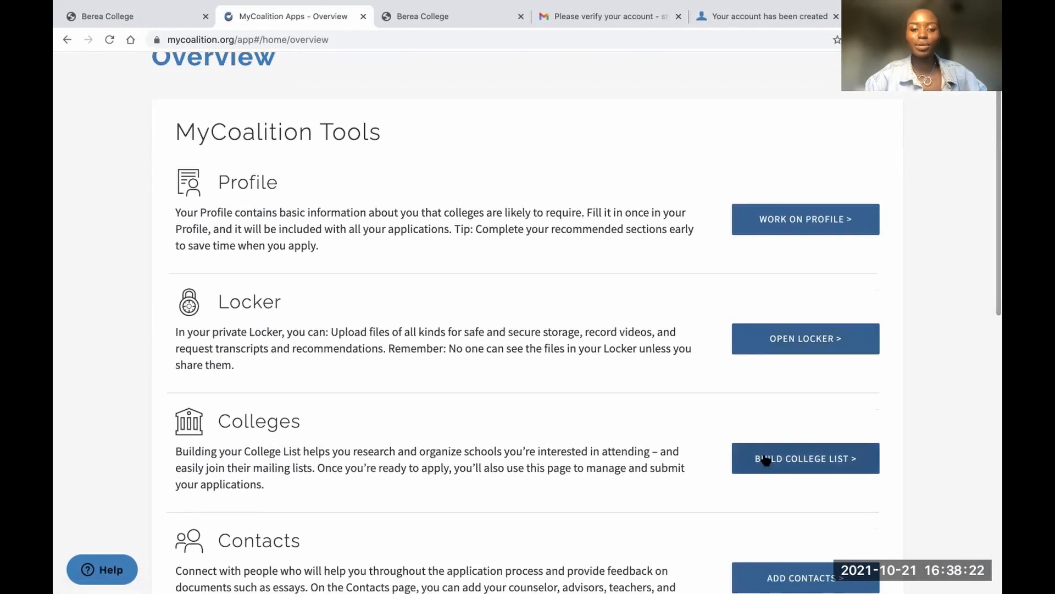
scroll(676, 350, "up", 3)
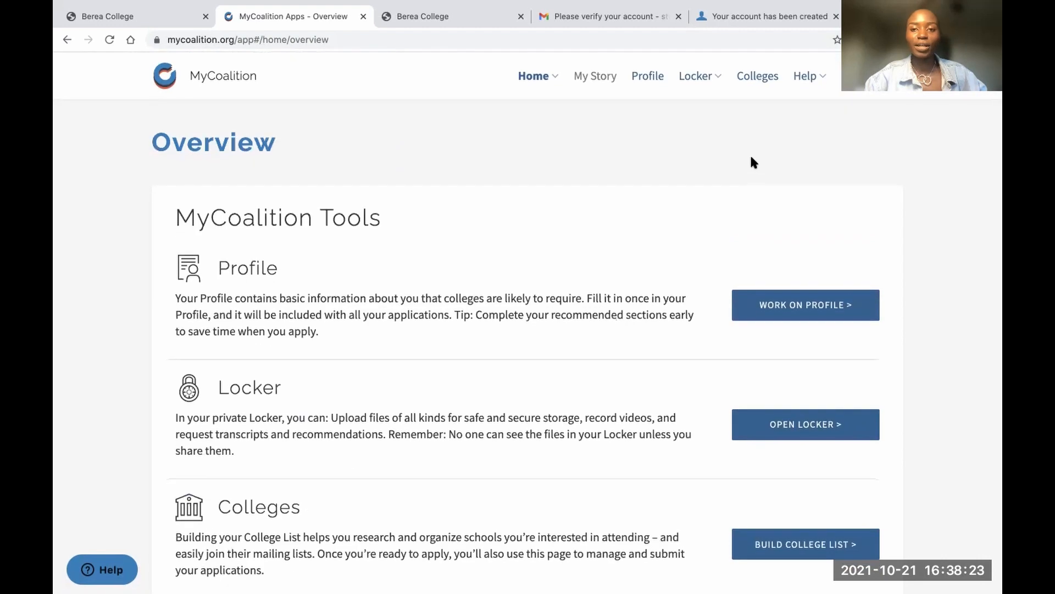
left_click(757, 76)
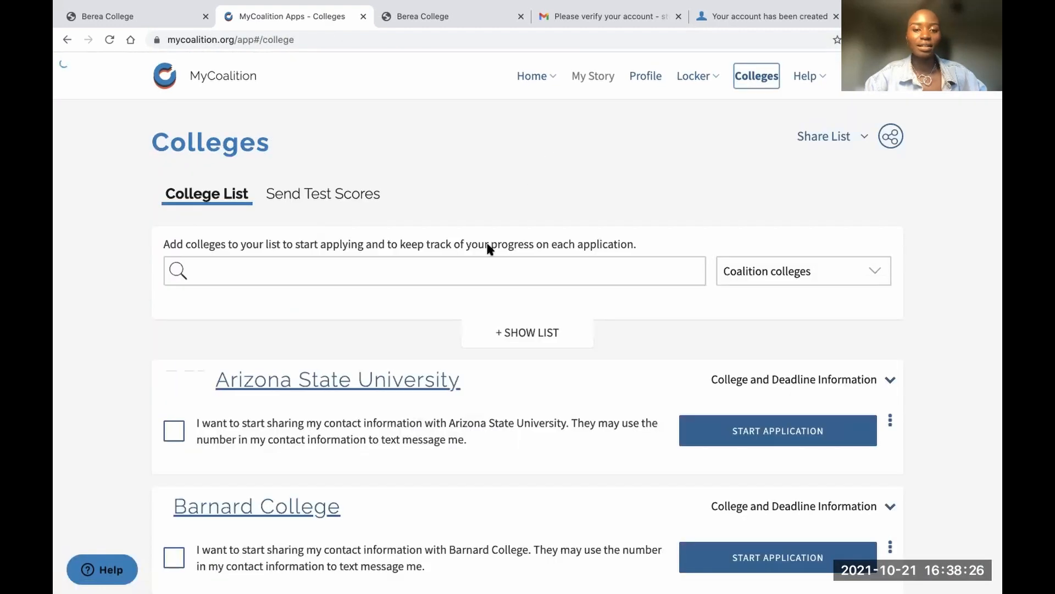
scroll(516, 301, "down", 5)
scroll(517, 299, "down", 3)
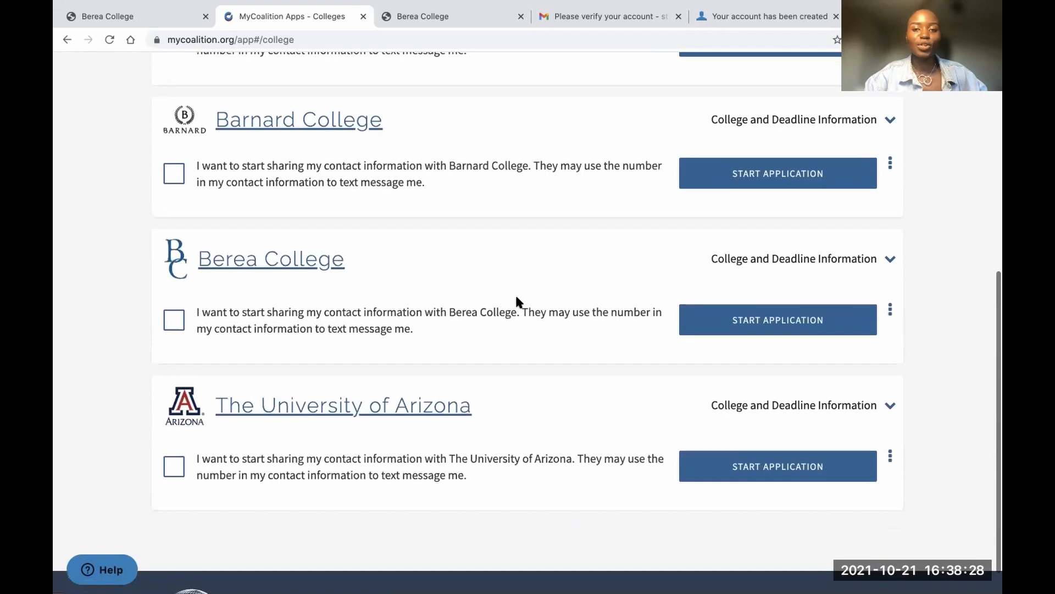
scroll(516, 299, "up", 7)
scroll(517, 301, "down", 8)
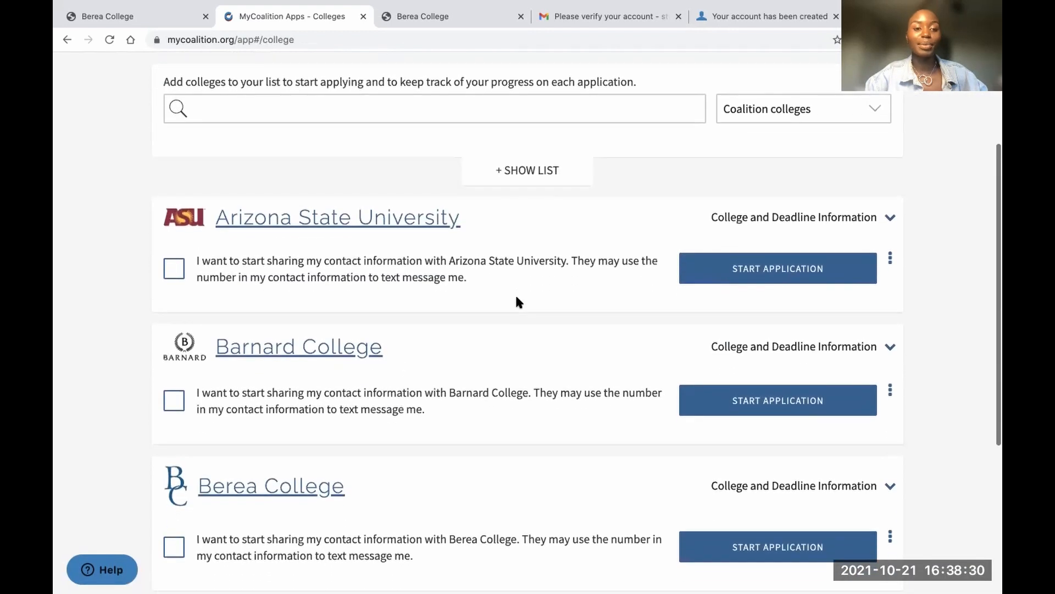
scroll(517, 299, "up", 2)
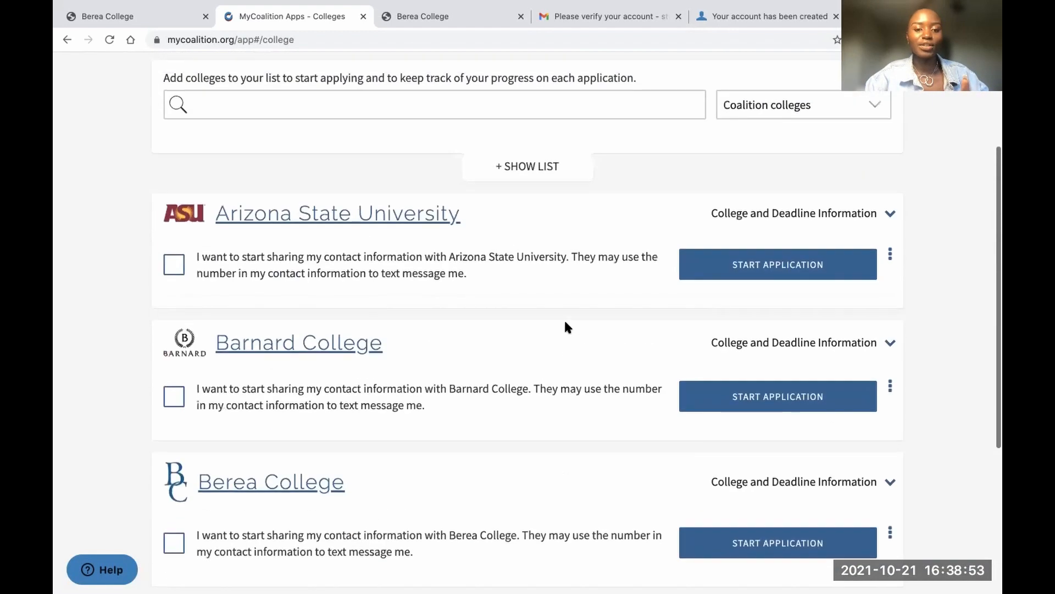
scroll(566, 325, "down", 1)
scroll(565, 326, "down", 2)
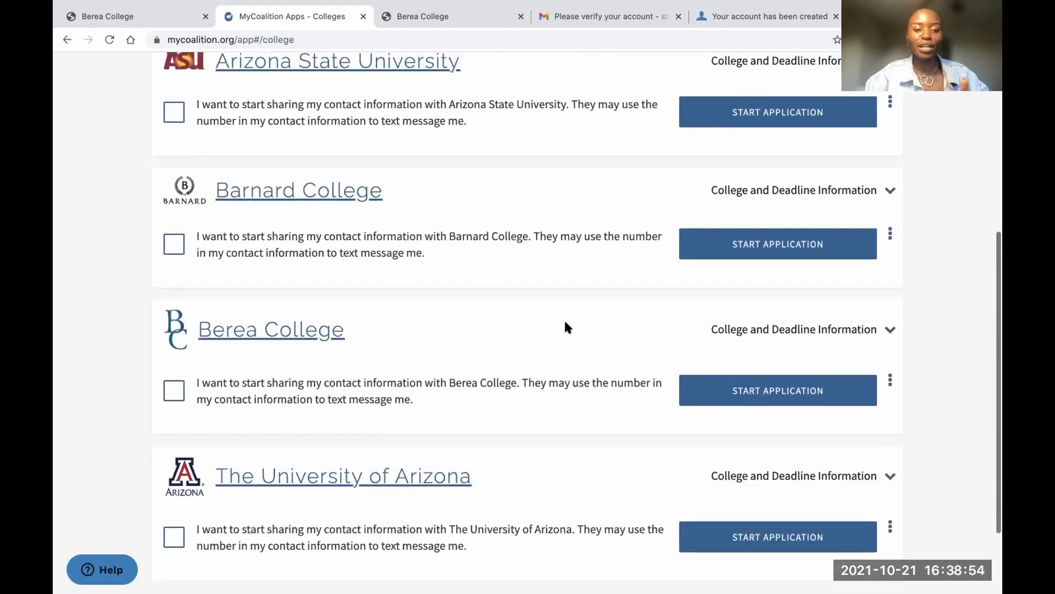
left_click(743, 393)
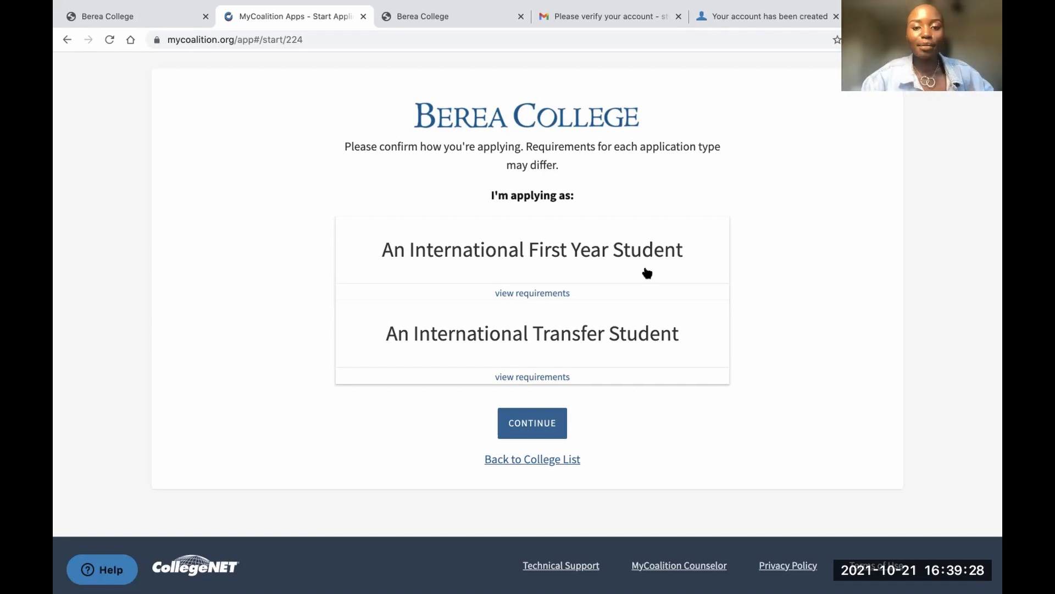
Apply as an International First Year Student and review the required profile sections
left_click(538, 268)
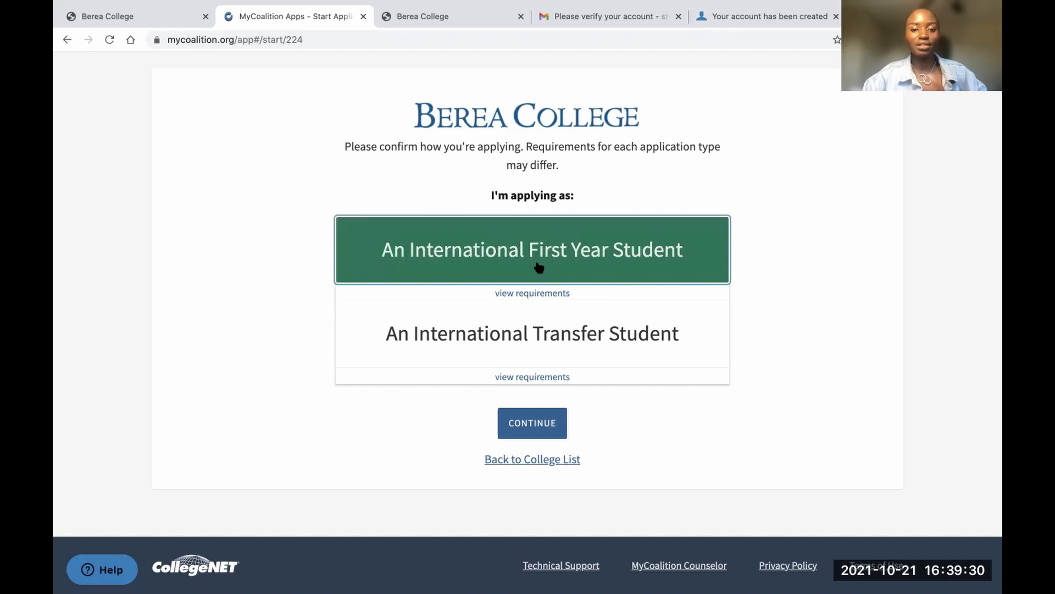
left_click(526, 426)
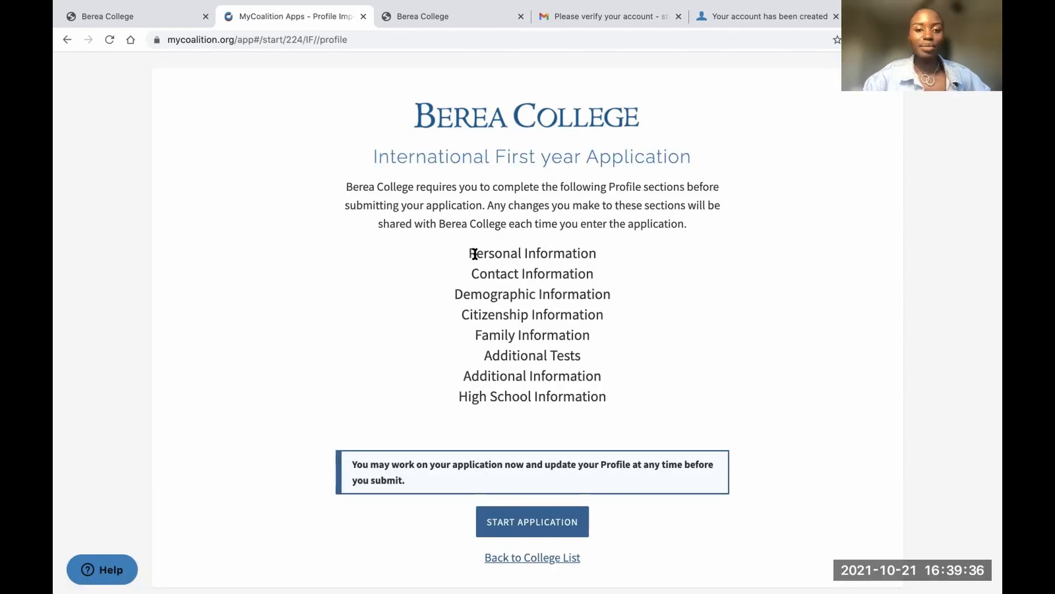
left_click_drag(470, 251, 607, 395)
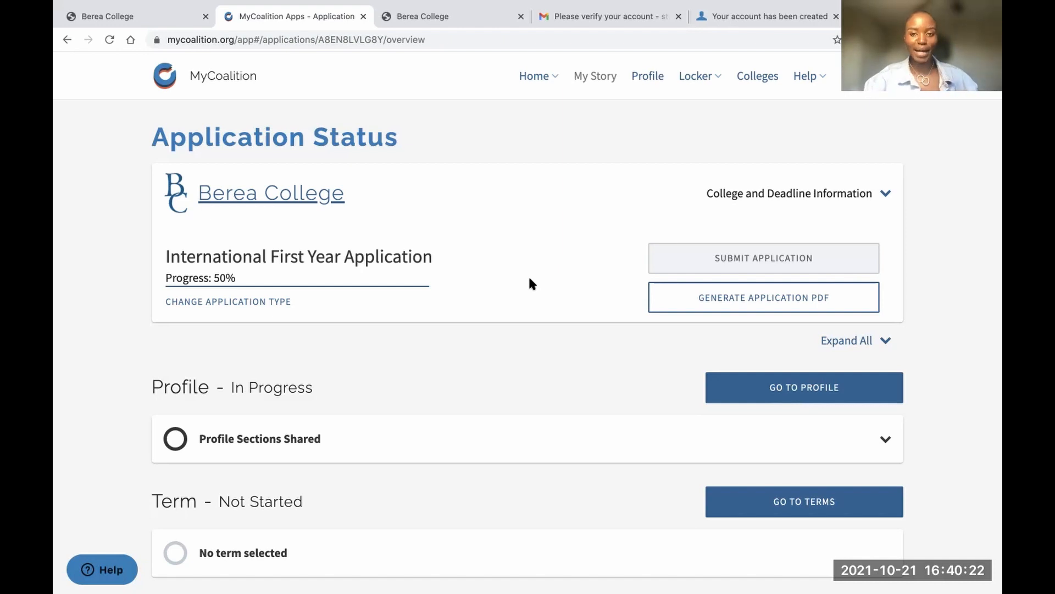
Go from the Application Status page to the Term page
scroll(554, 362, "down", 3)
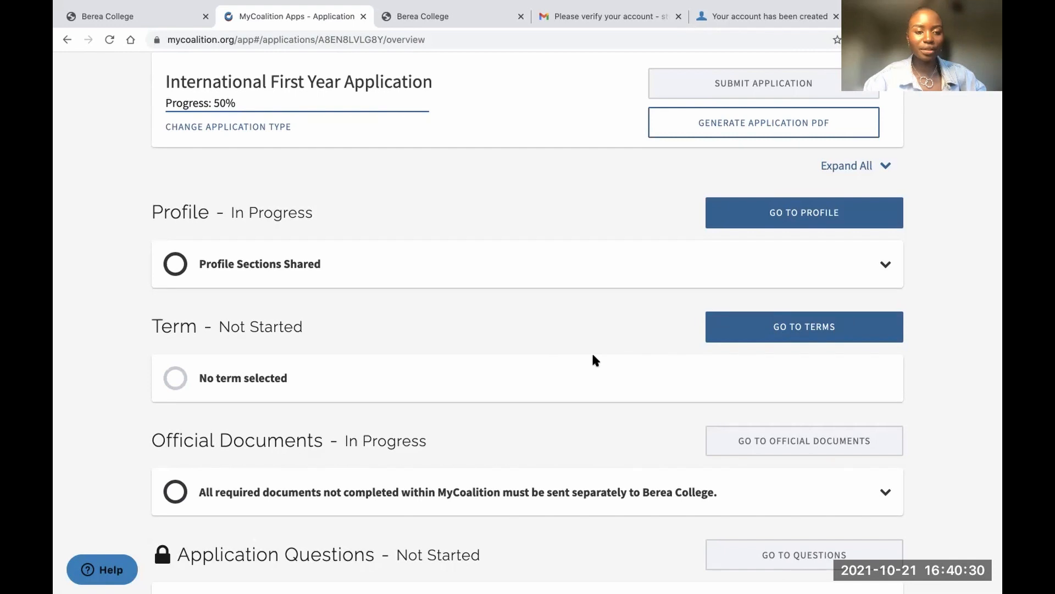
left_click(786, 329)
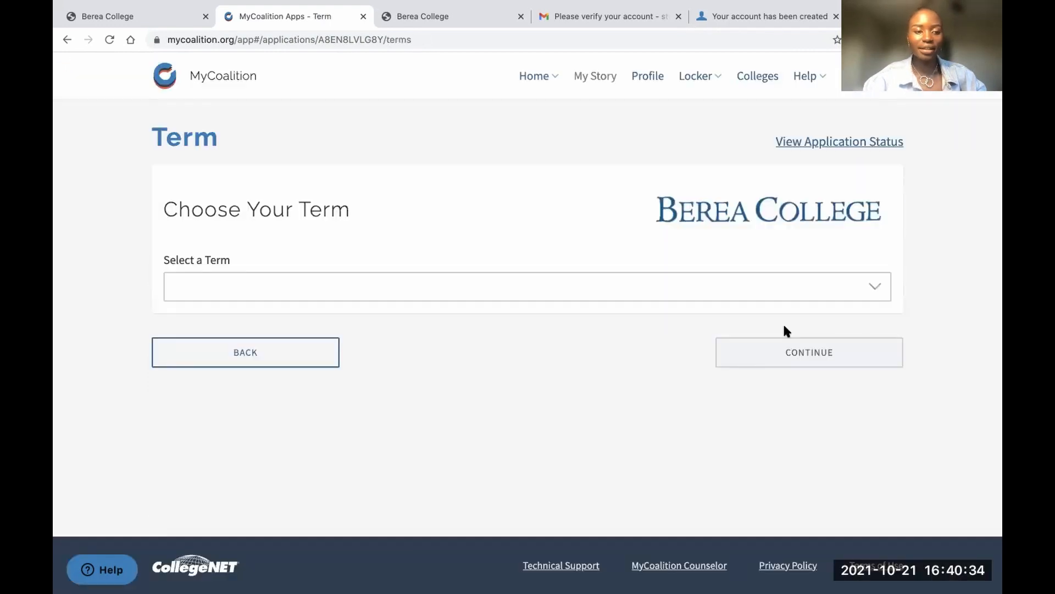
Select Fall 2022 as the term and continue to Official Documents
left_click(600, 287)
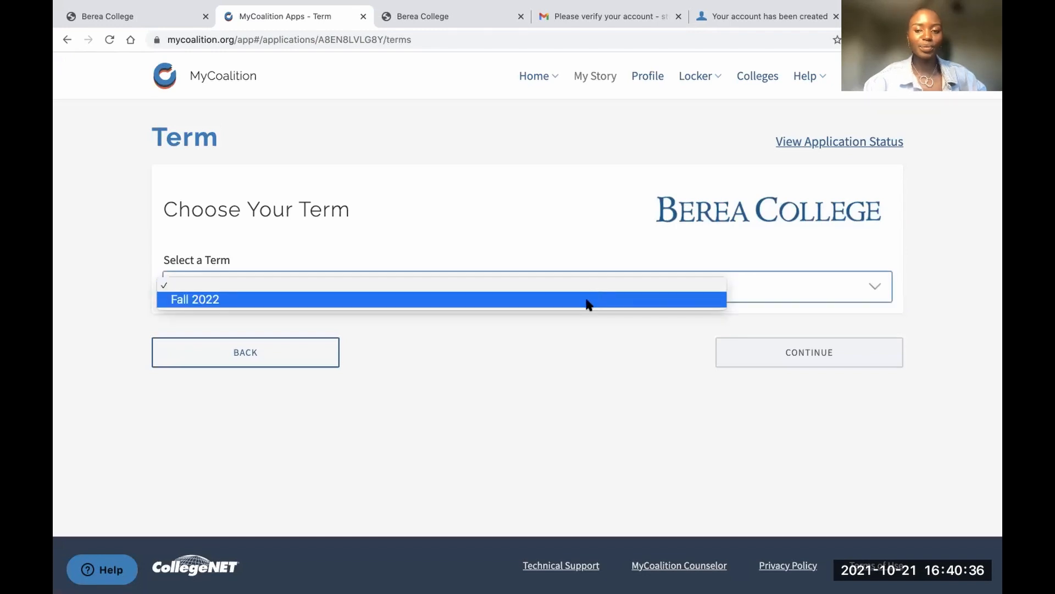
left_click(587, 302)
left_click(786, 364)
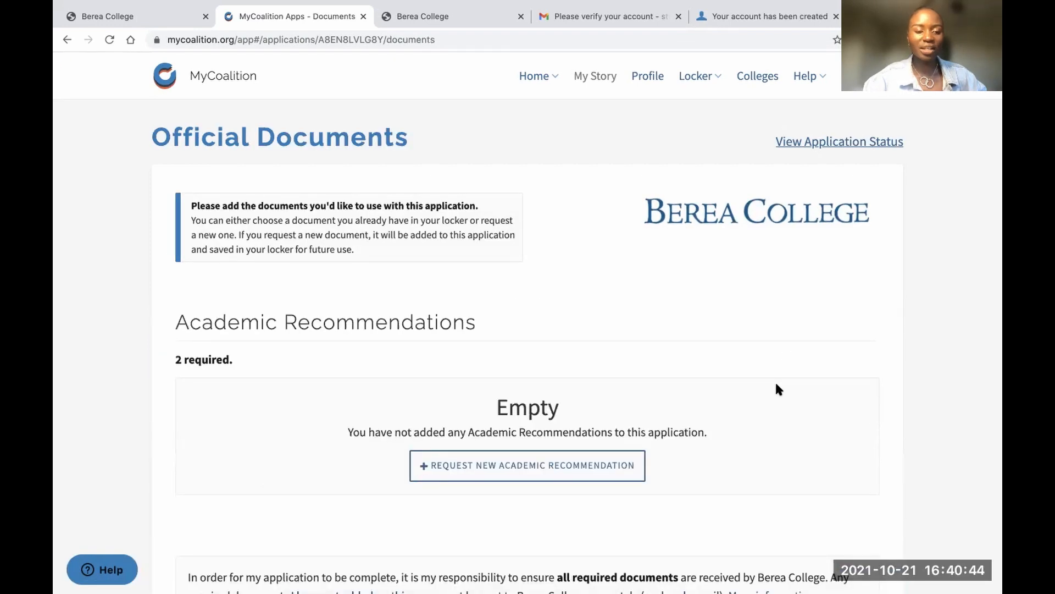
scroll(777, 389, "down", 4)
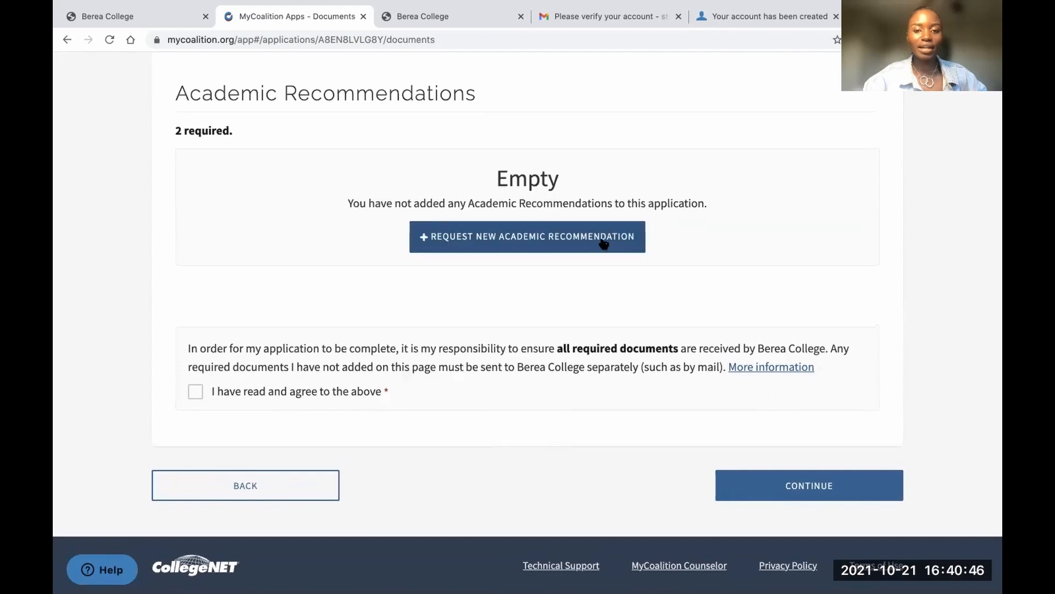
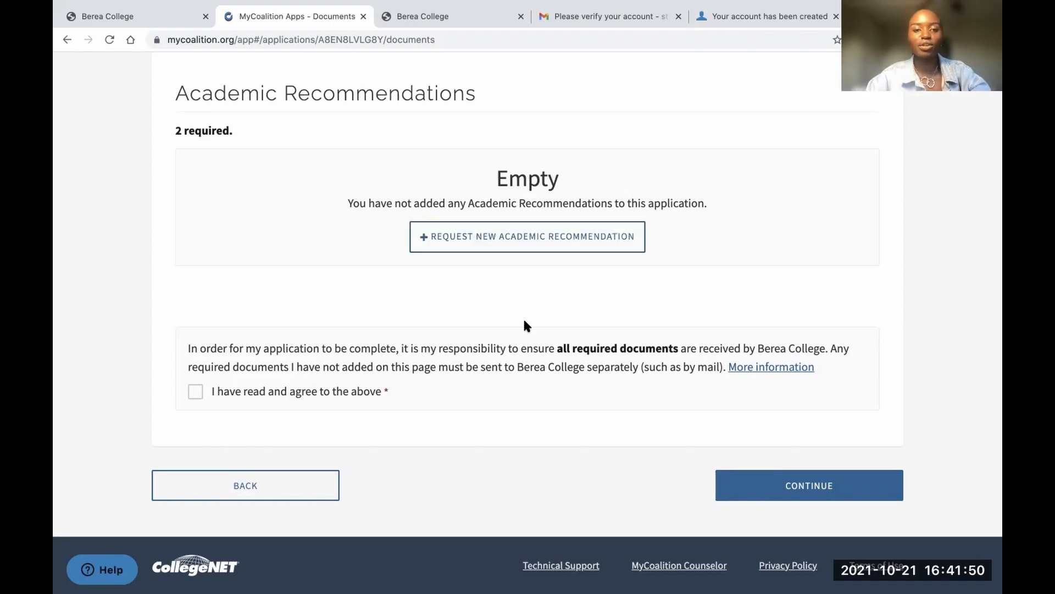
Open the Request Academic Recommendation dialog from the Academic Recommendations section
left_click(523, 239)
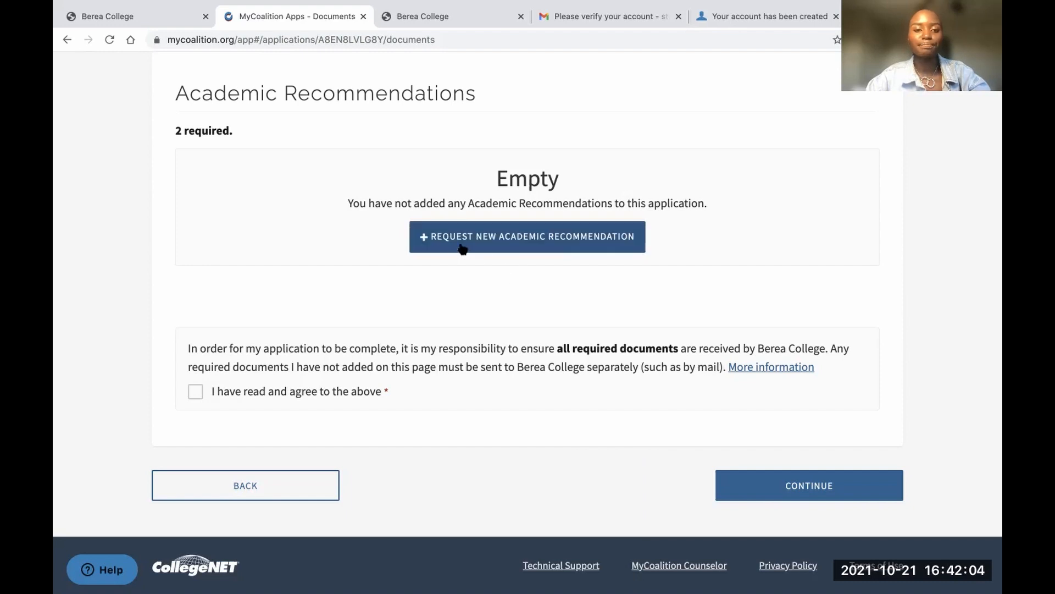
left_click(496, 237)
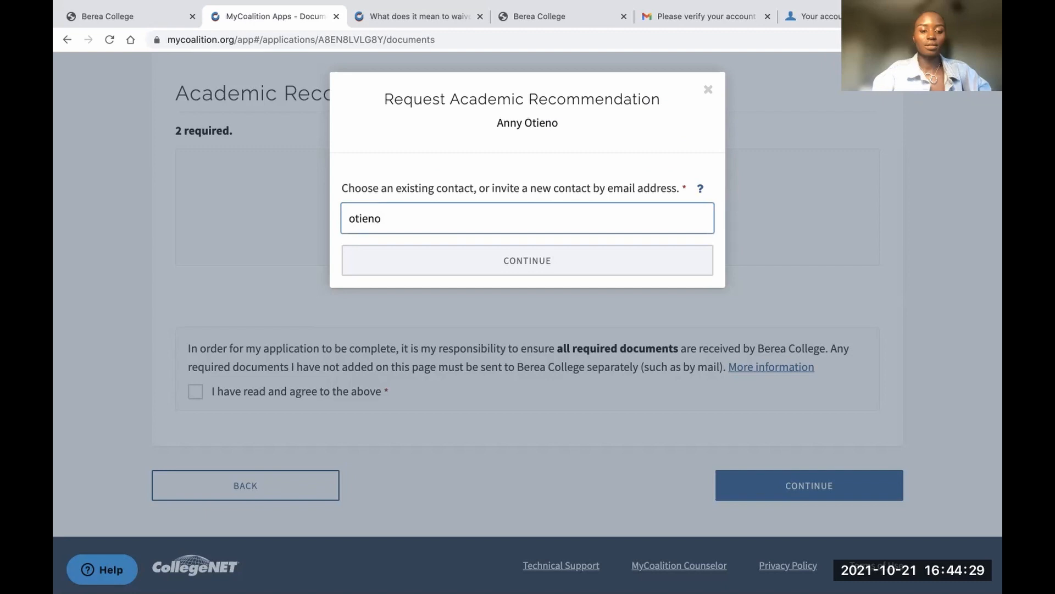
Invite the recommender by email, confirm their name, waive viewing rights, send, and close
type("@google.com")
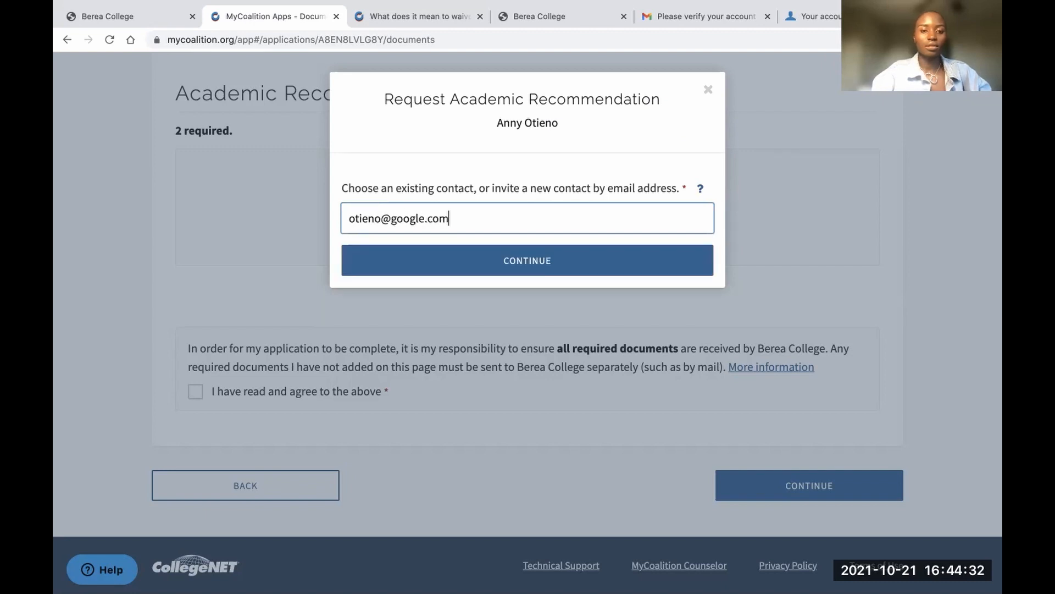
left_click(491, 259)
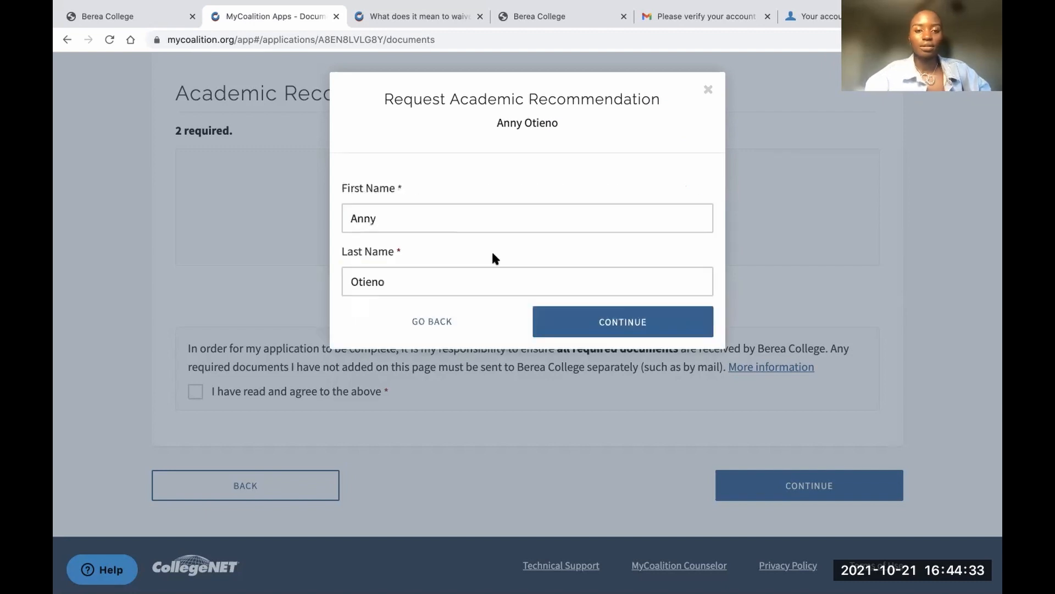
left_click(605, 317)
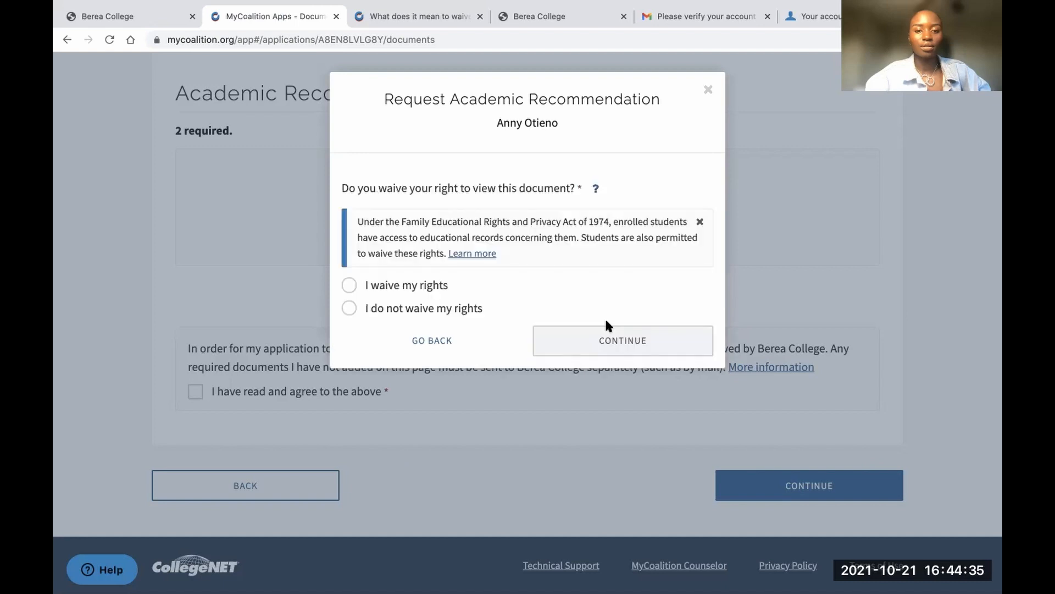
left_click(348, 286)
left_click(548, 340)
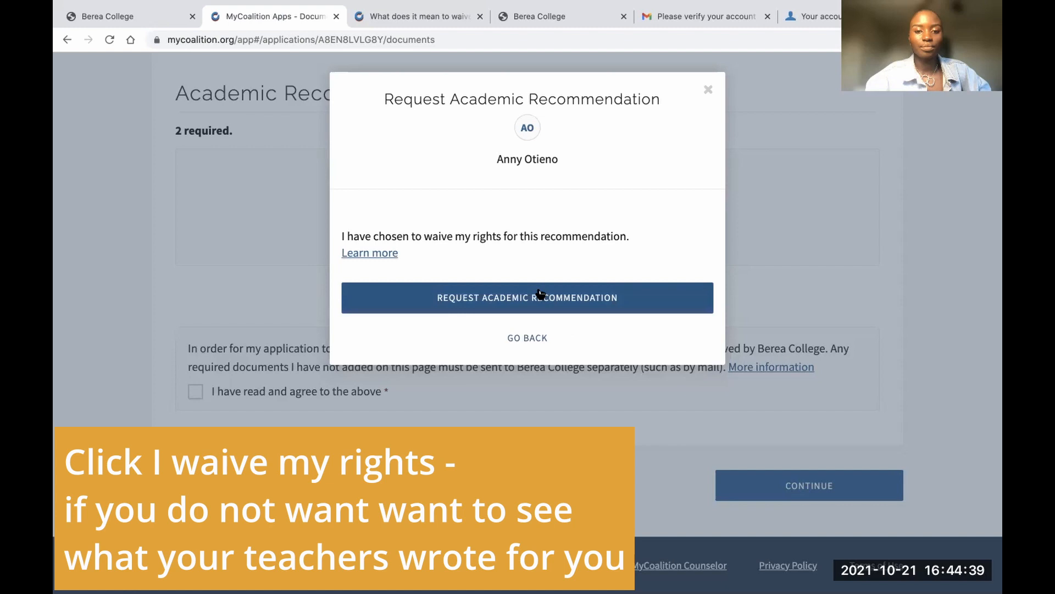
left_click(538, 295)
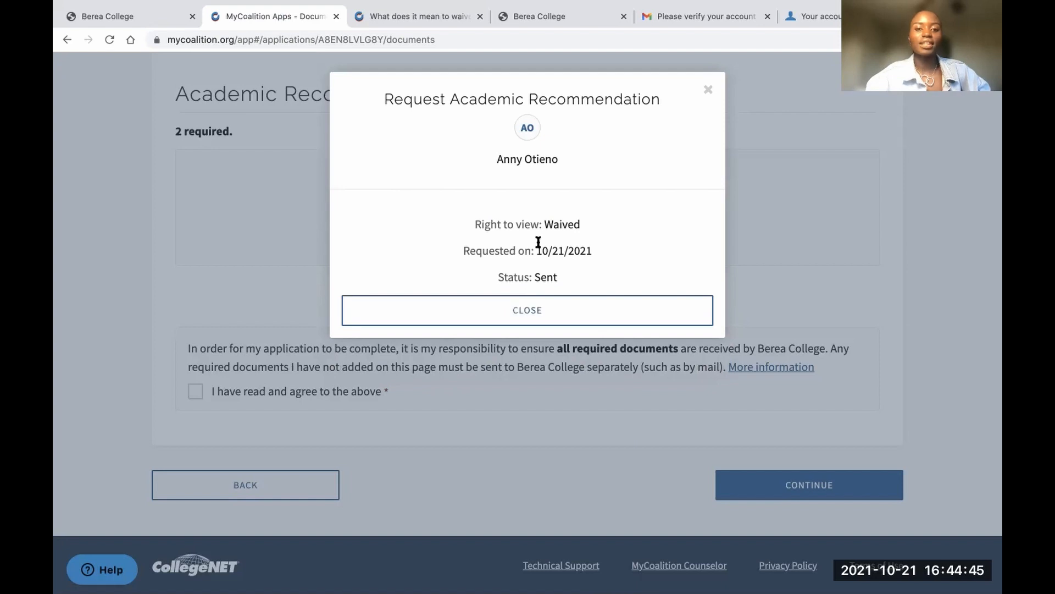
left_click(538, 312)
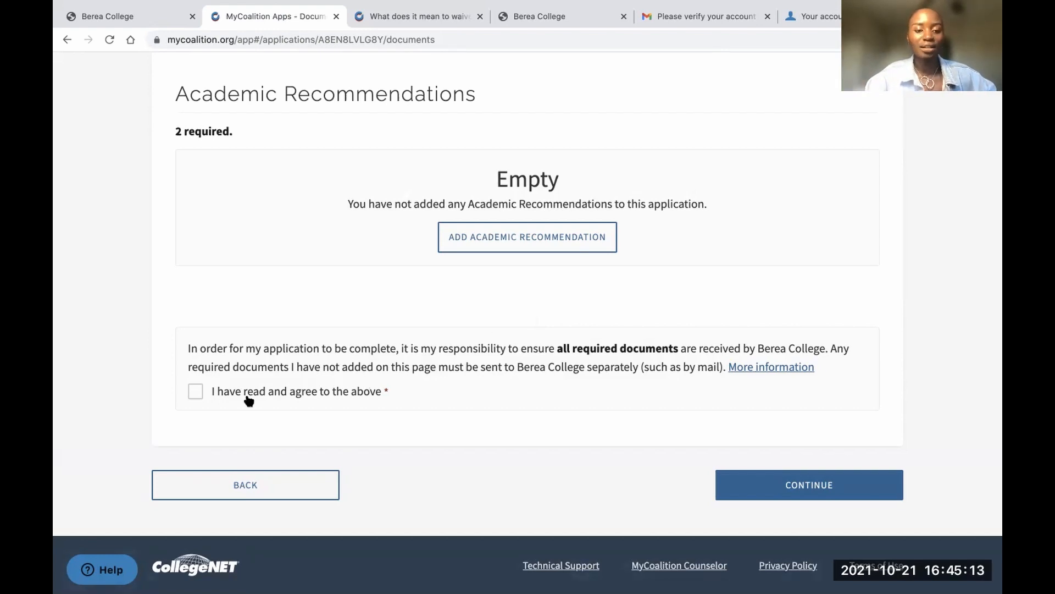
Accept 'I have read and agree to the above' and proceed to International Admissions Information
left_click(196, 391)
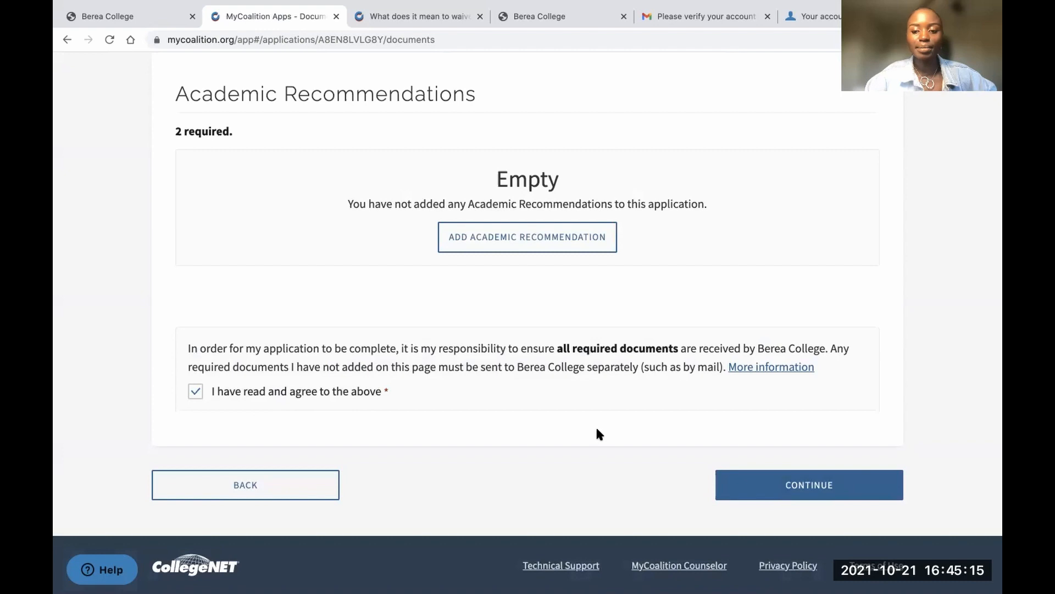
left_click(799, 485)
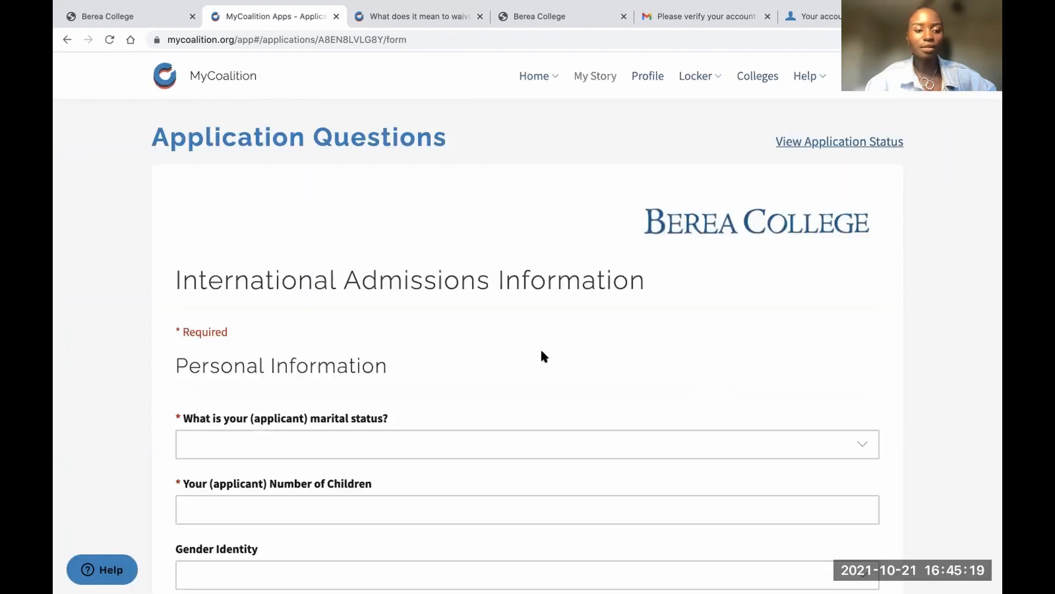
Set marital status to Single, number of children to 0, and gender identity to Female
scroll(541, 355, "down", 5)
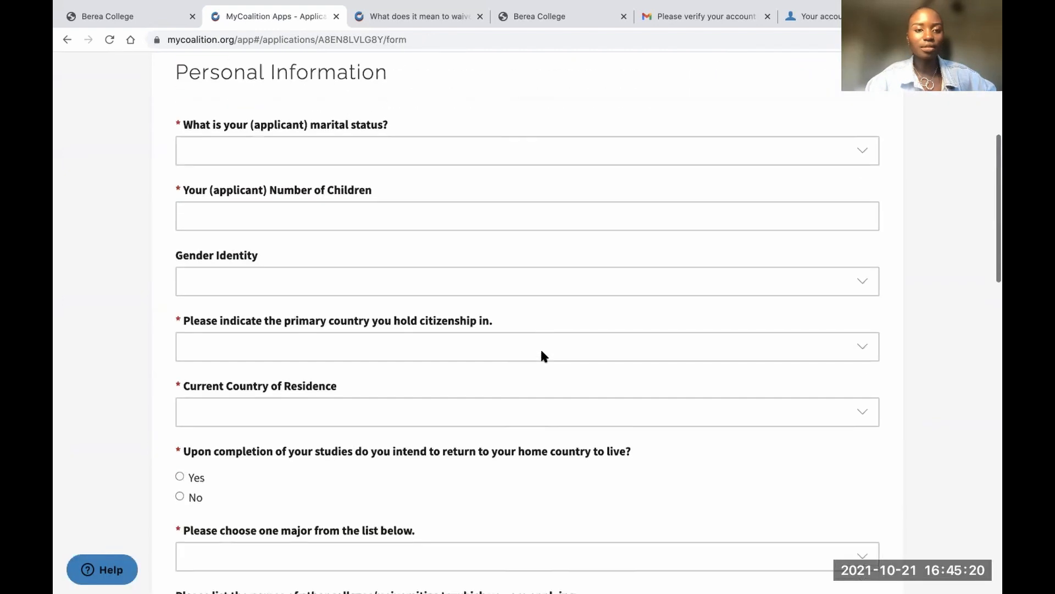
left_click(472, 151)
left_click(403, 165)
left_click(377, 219)
type("0")
left_click(340, 279)
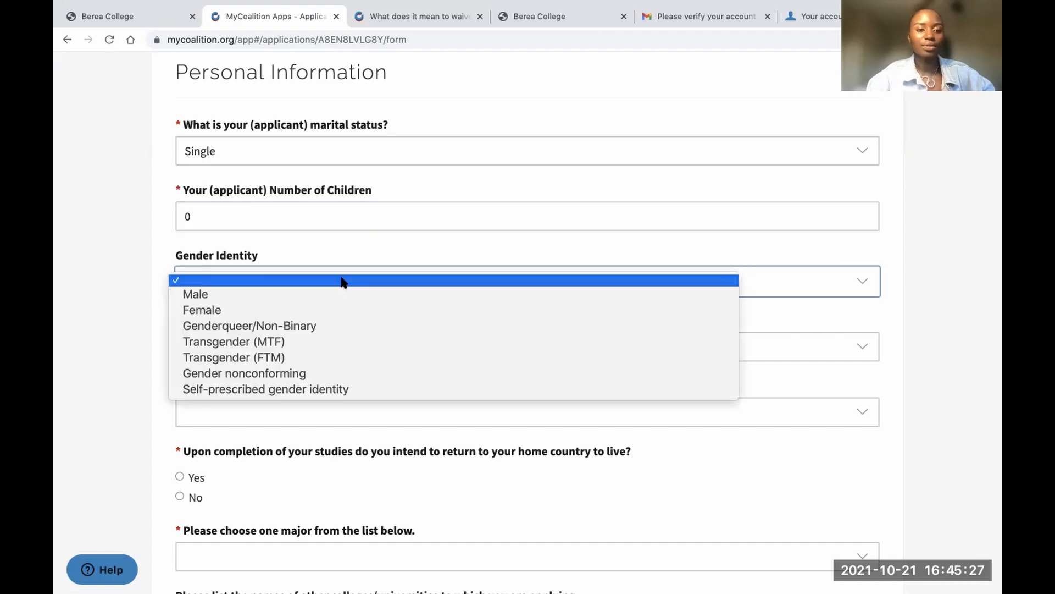
left_click(301, 311)
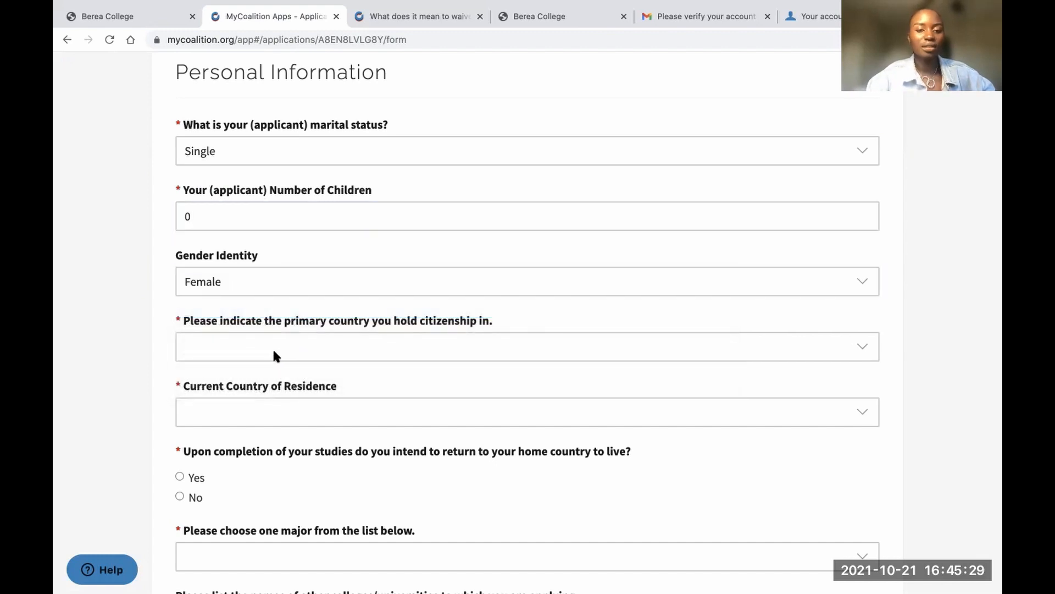
Choose KENYA for citizenship and residence, and answer Yes to returning home after studies
left_click(274, 353)
scroll(273, 355, "down", 15)
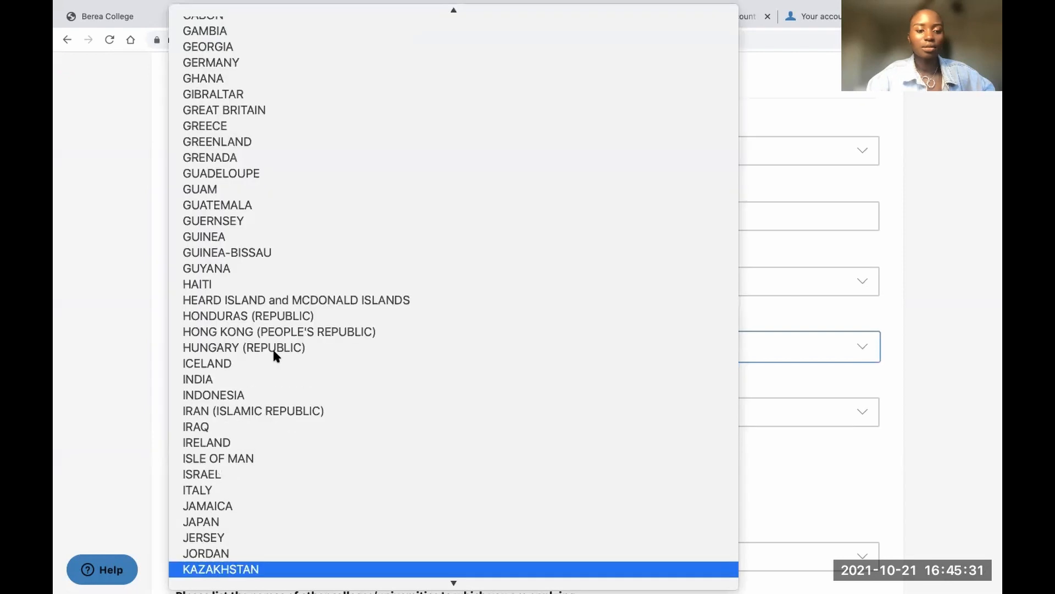
scroll(248, 516, "down", 1)
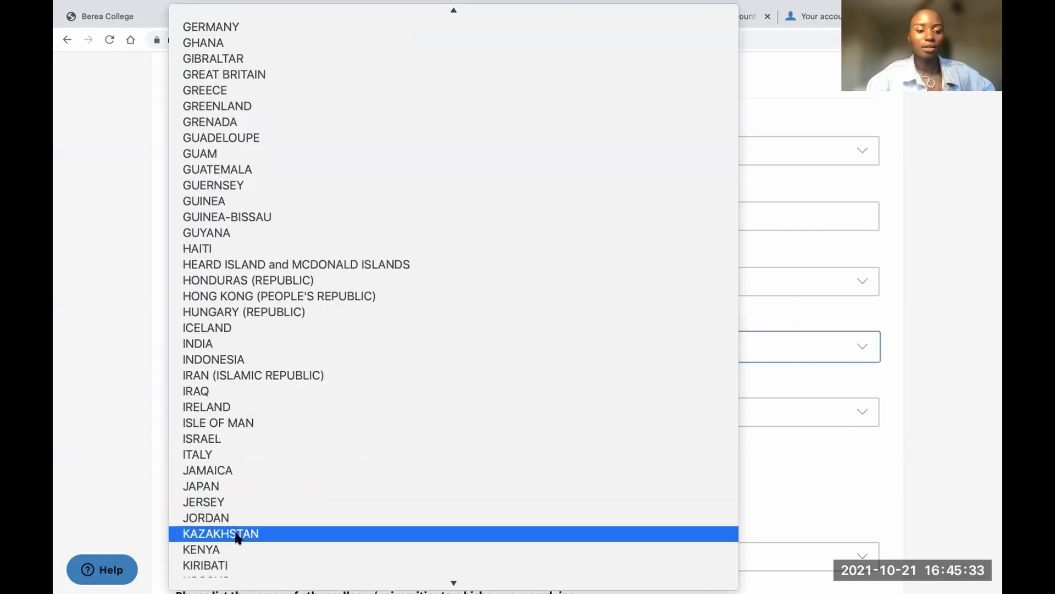
left_click(259, 549)
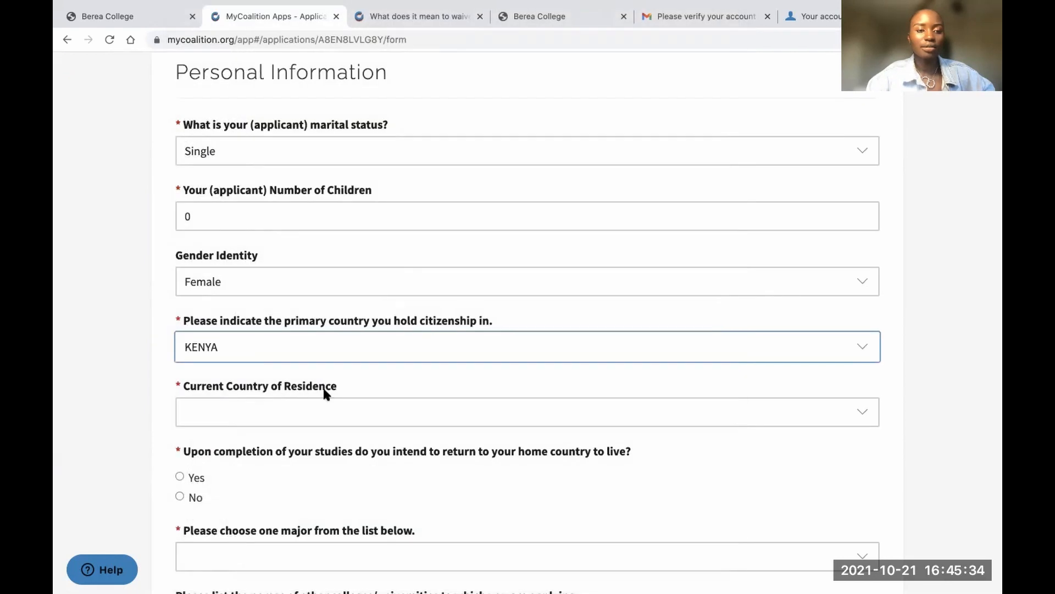
left_click(270, 411)
key("k")
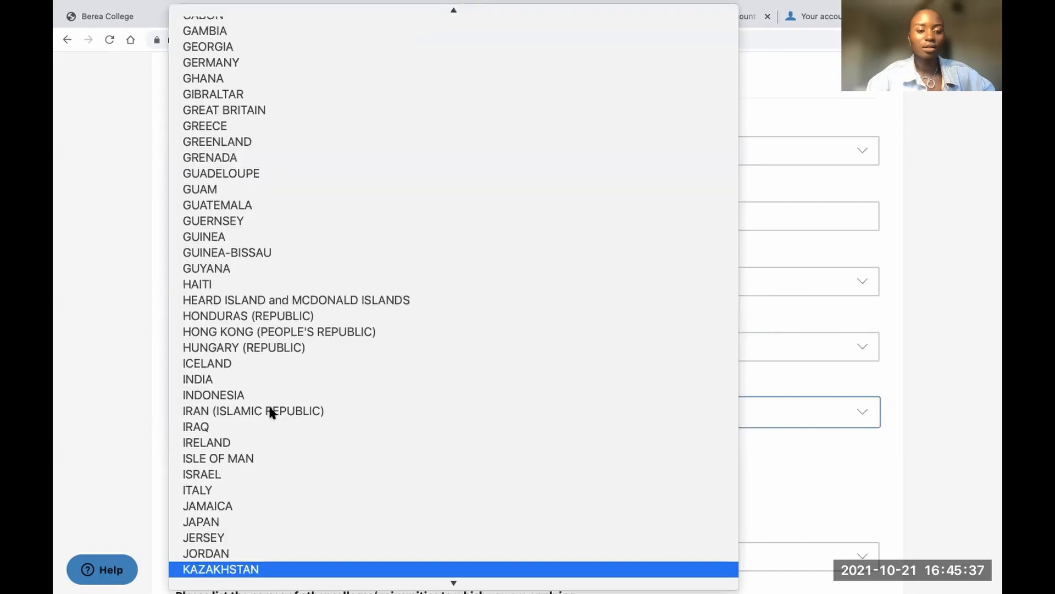
scroll(247, 564, "down", 2)
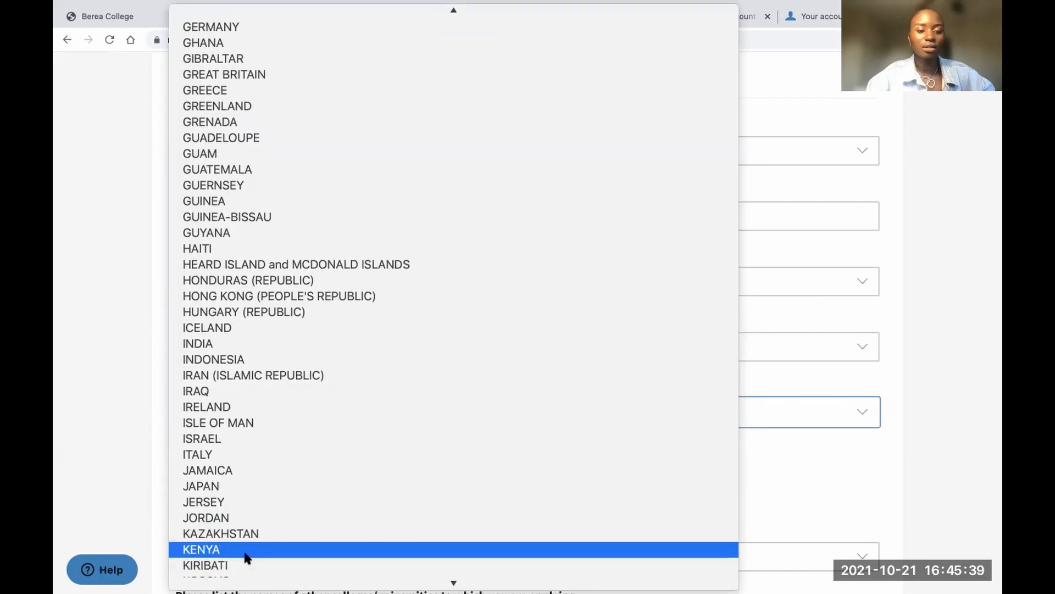
left_click(246, 555)
scroll(270, 495, "down", 4)
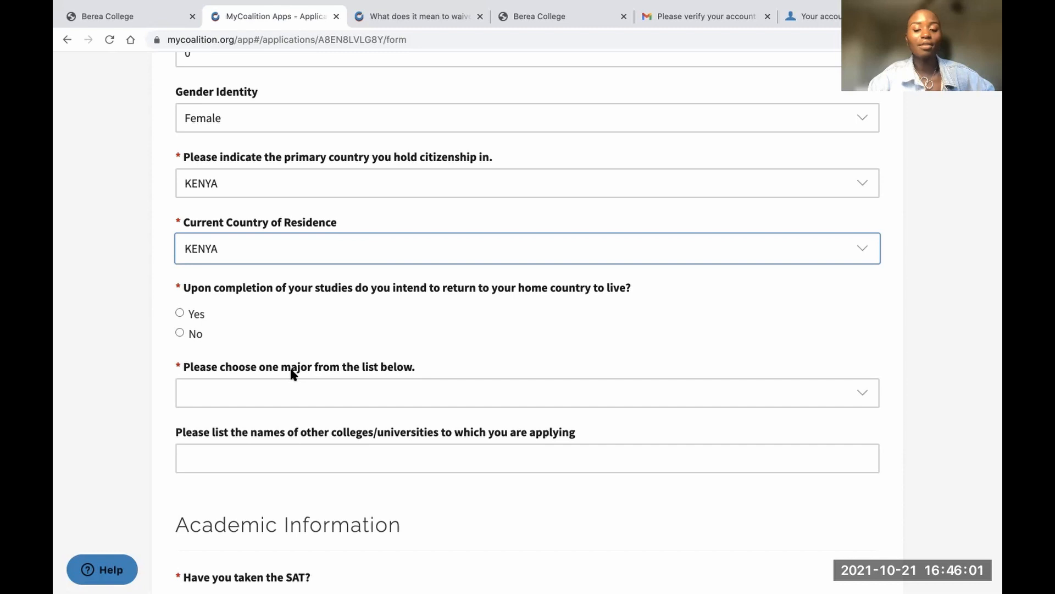
left_click(179, 334)
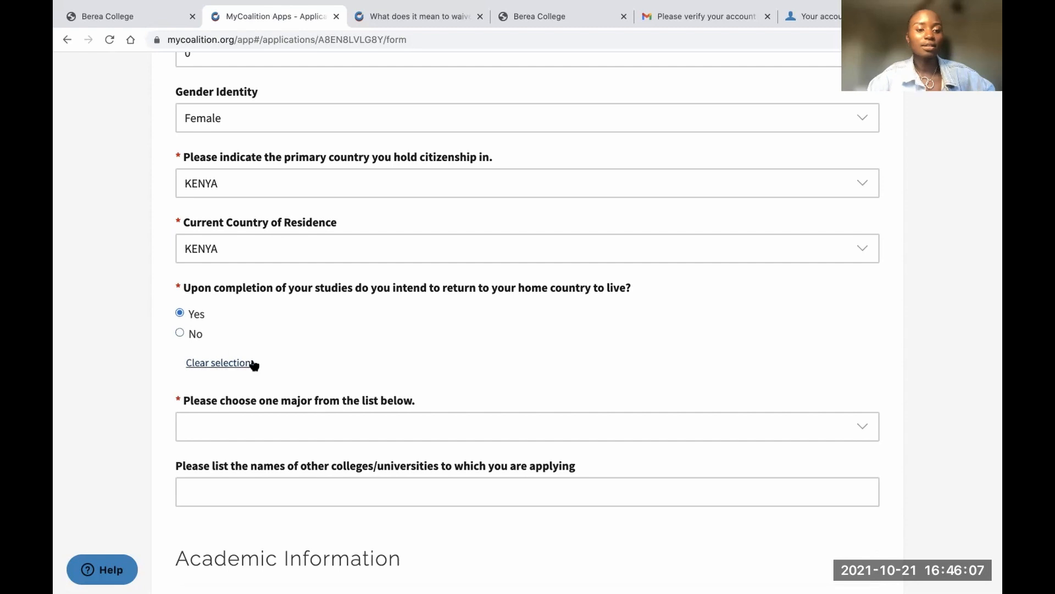
scroll(252, 365, "down", 3)
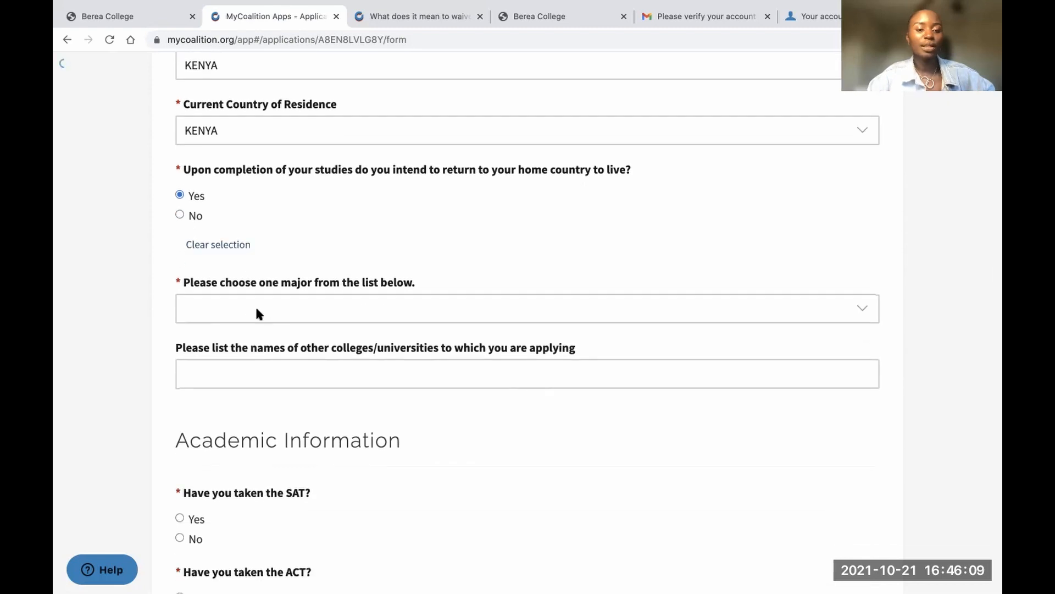
Choose Computer and Information Science as the intended major
left_click(259, 313)
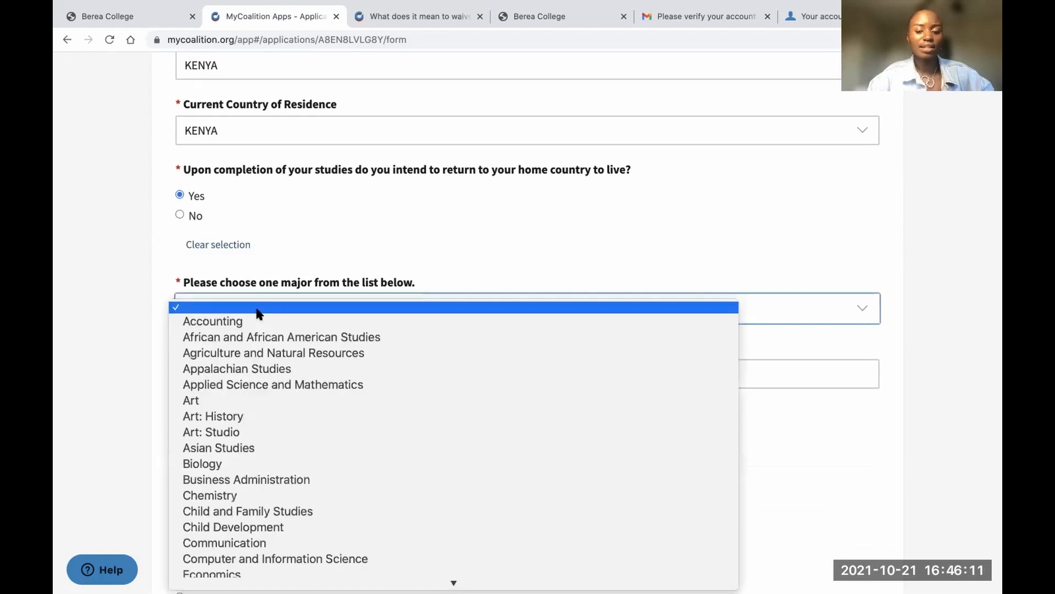
key("n")
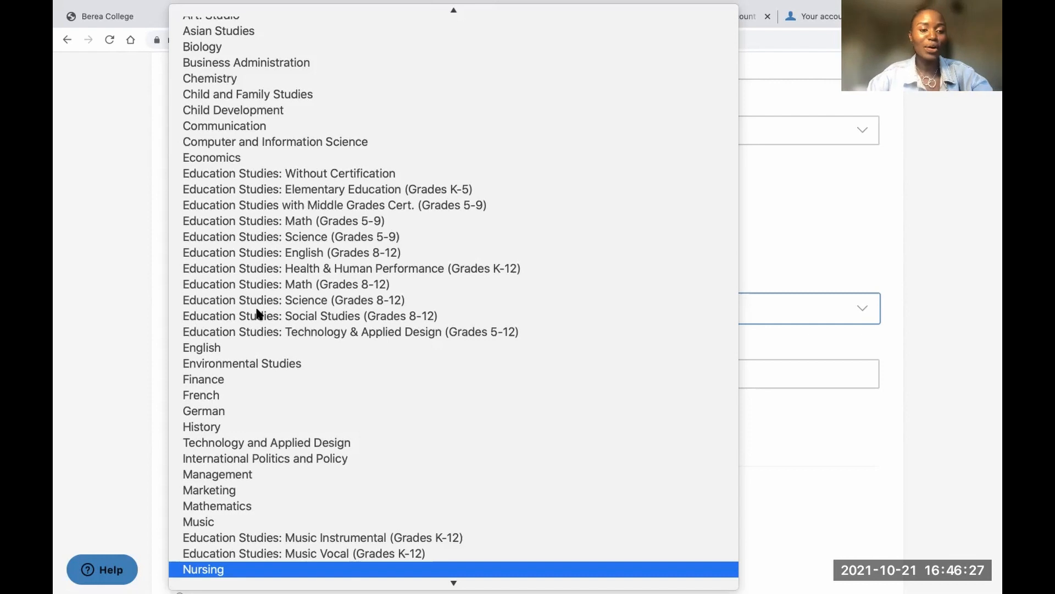
scroll(295, 247, "up", 1)
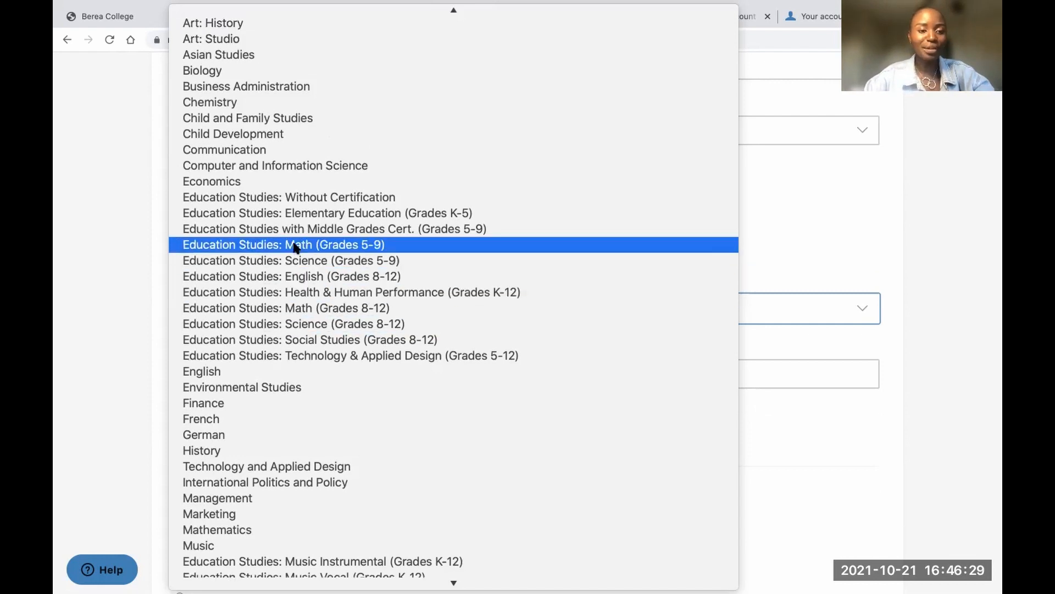
scroll(296, 248, "up", 4)
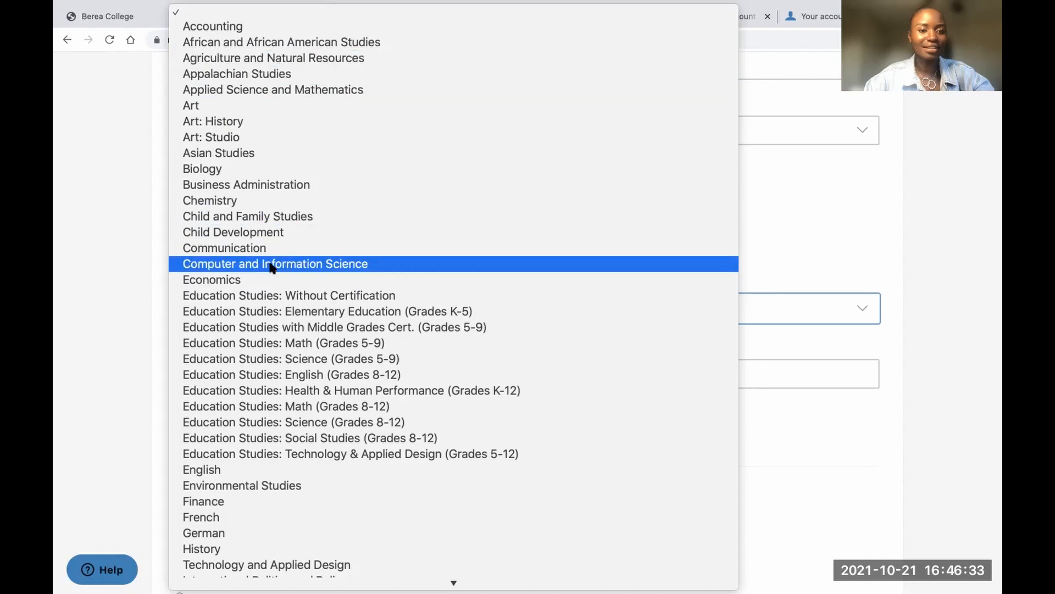
scroll(276, 325, "down", 10)
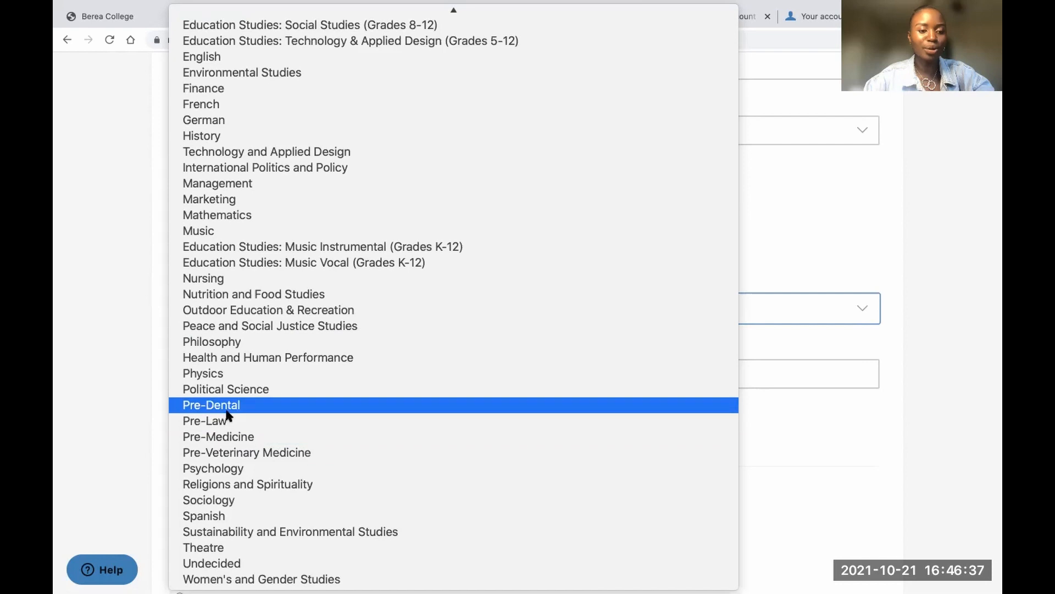
scroll(286, 306, "up", 10)
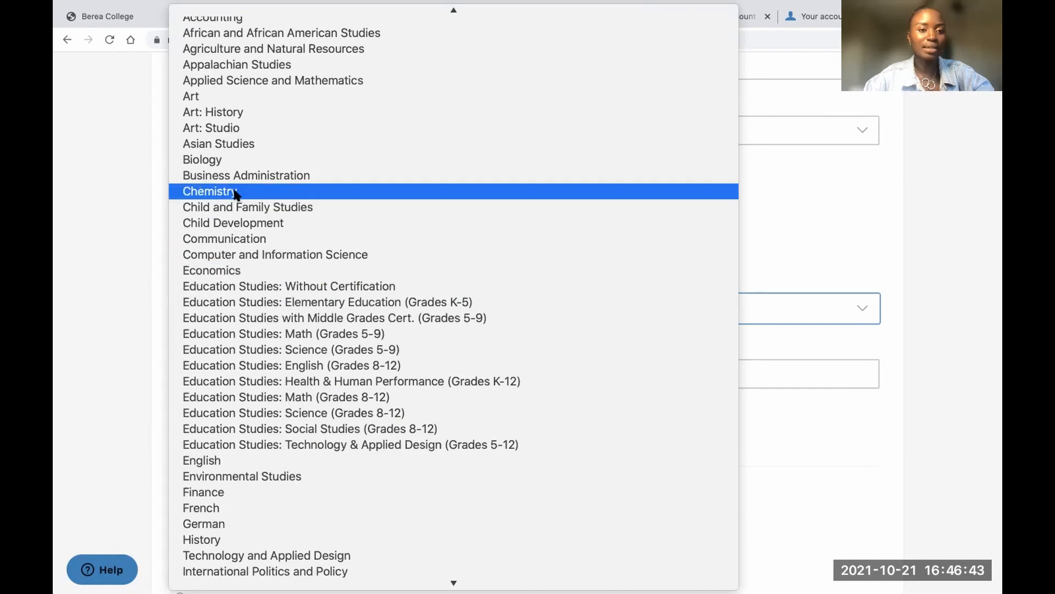
left_click(250, 255)
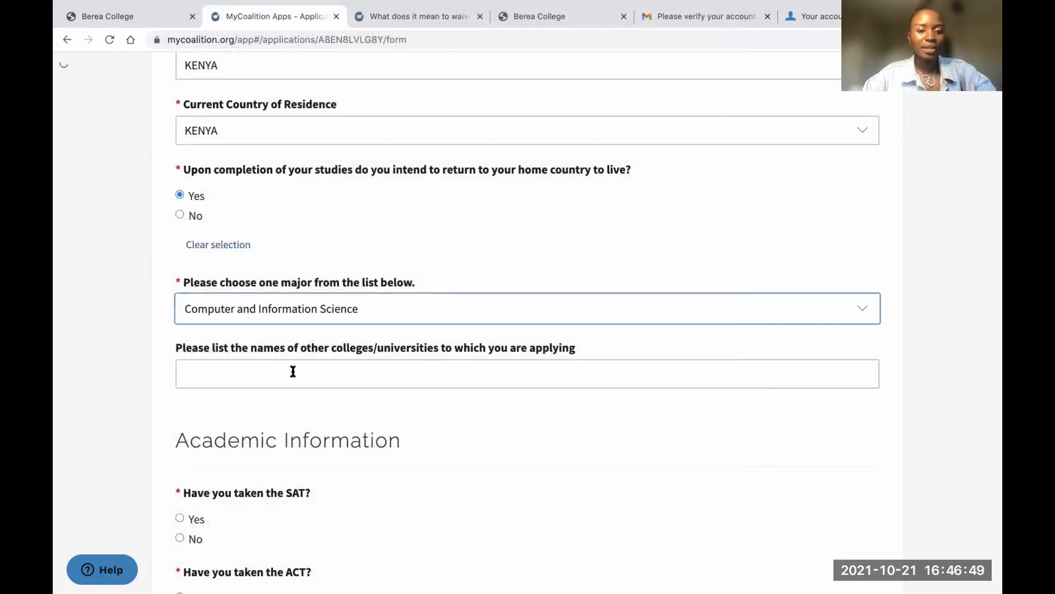
left_click(296, 315)
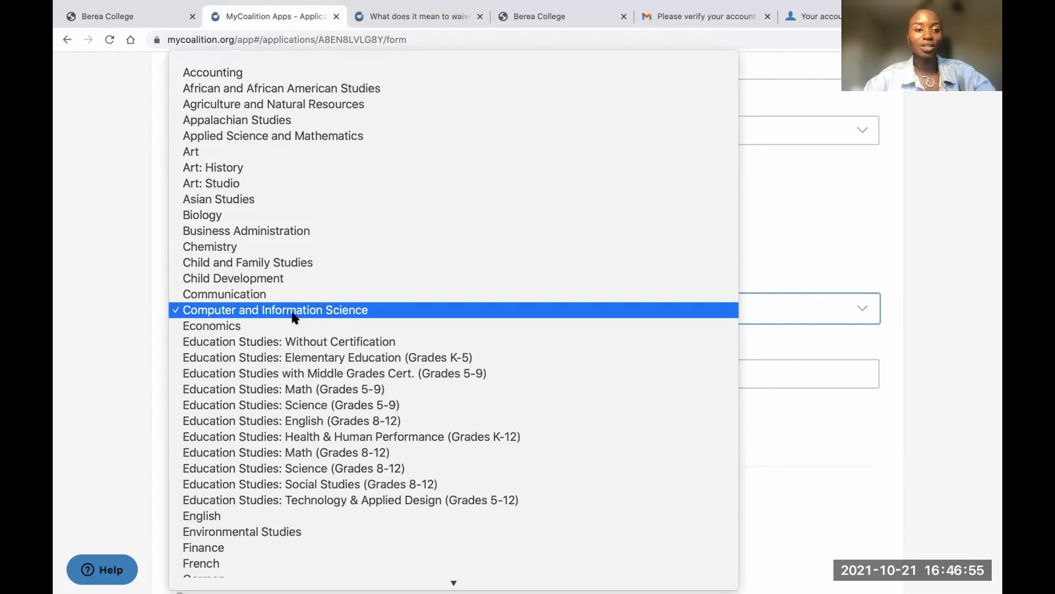
left_click(293, 314)
List 'Arizona State University' as another college being applied to
scroll(293, 327, "down", 3)
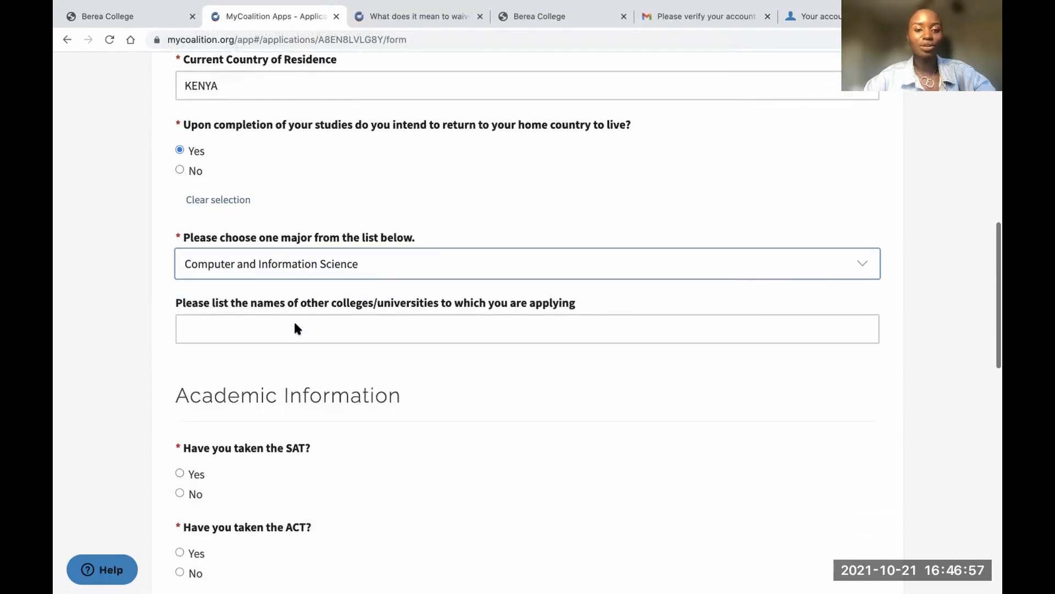
left_click(260, 263)
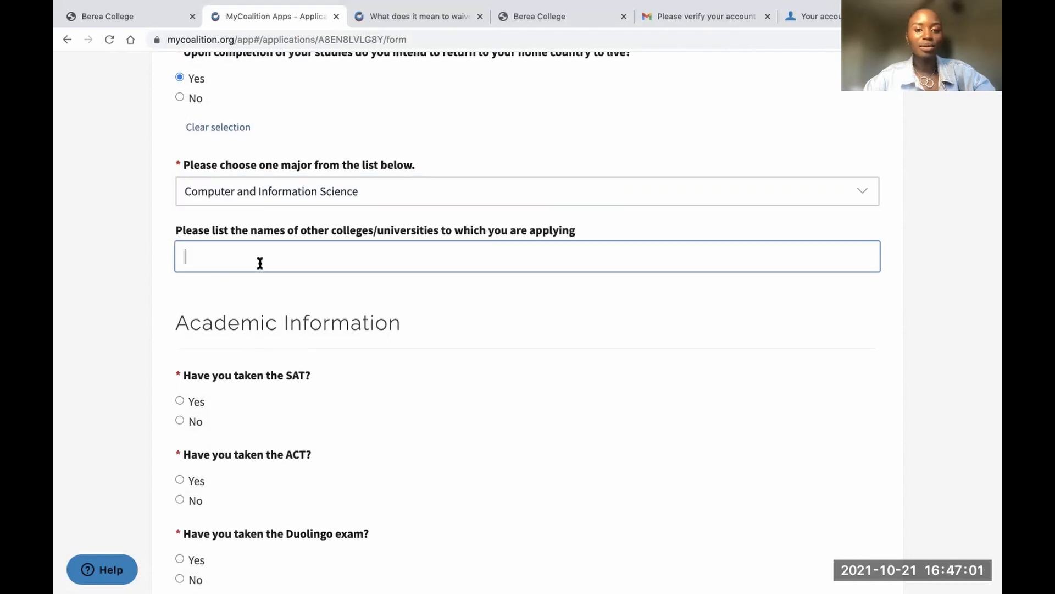
type("a")
key("BackSpace")
type("Arizon")
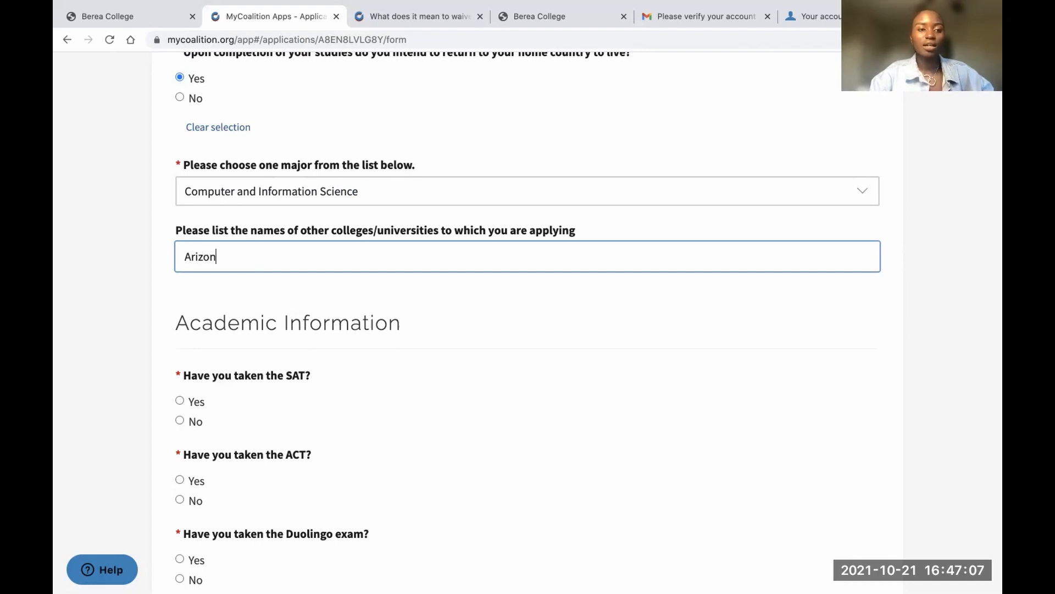
type("a sta")
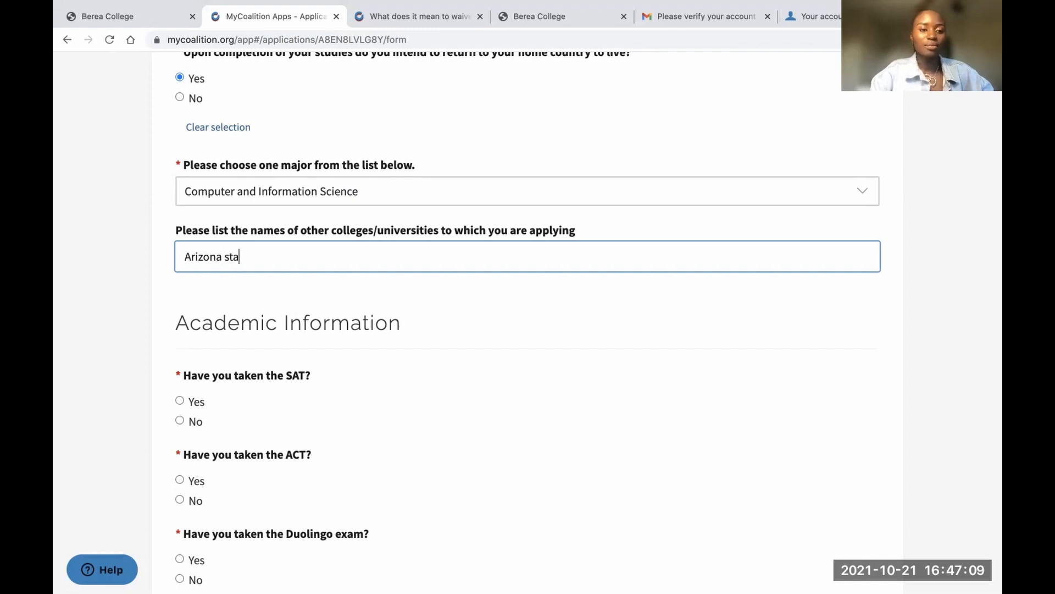
type(" State University")
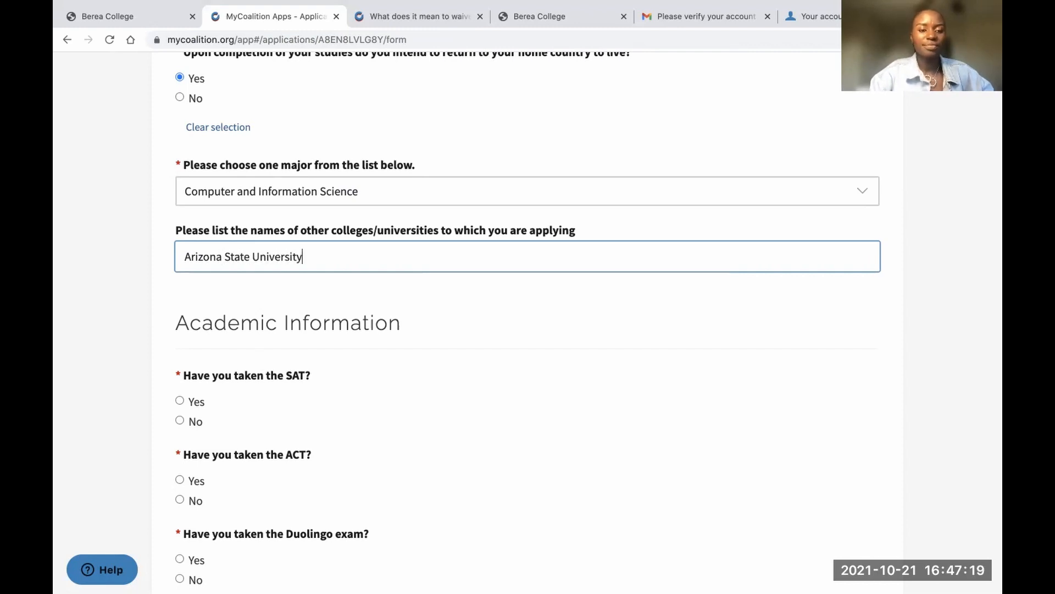
scroll(268, 424, "down", 2)
Answer No to having taken the SAT, ACT, Duolingo, TOEFL and IELTS
scroll(269, 426, "down", 2)
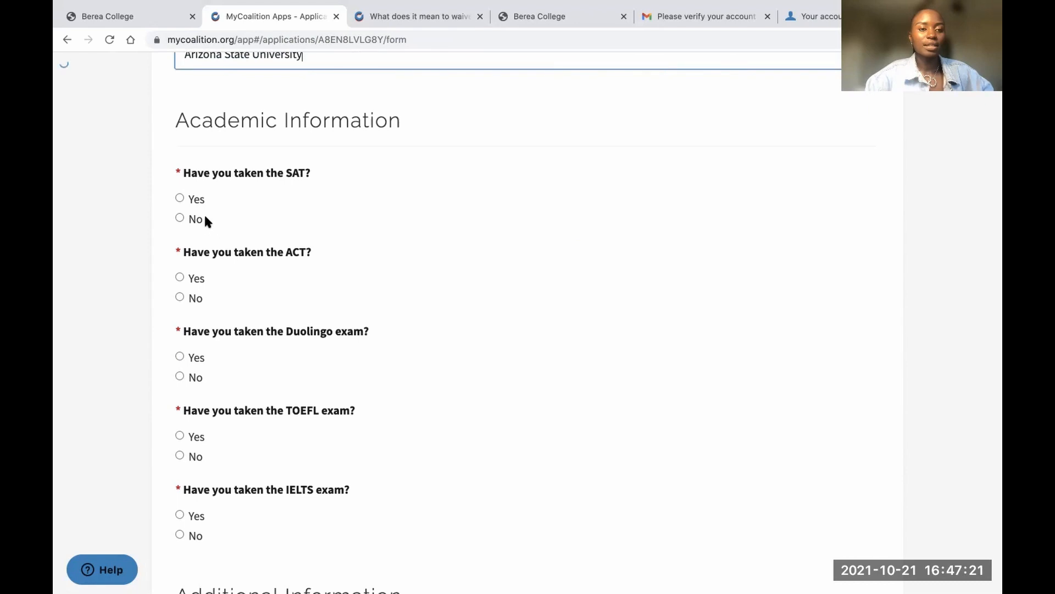
left_click(179, 218)
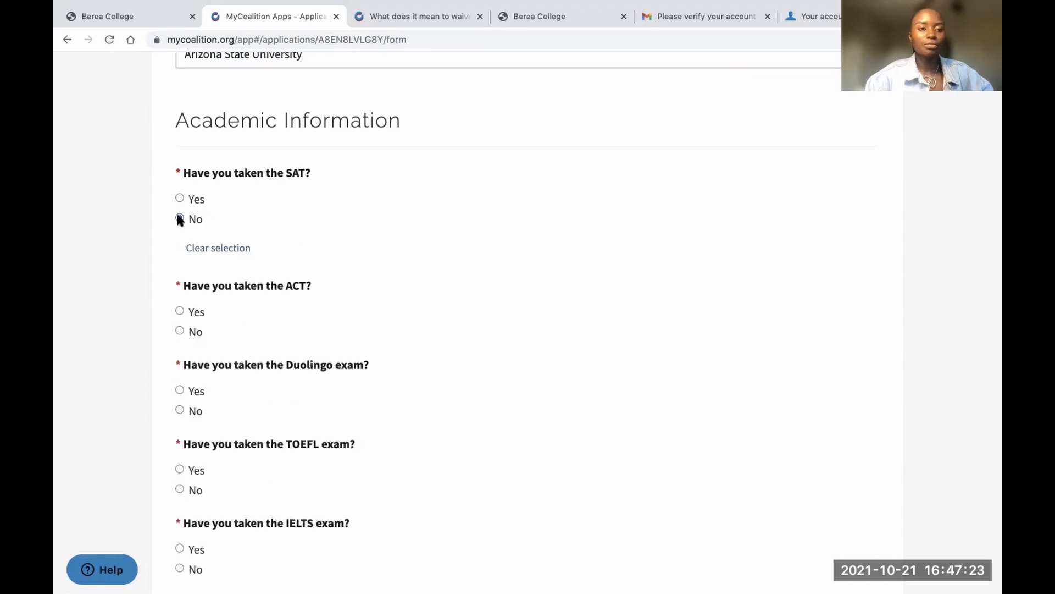
left_click(180, 330)
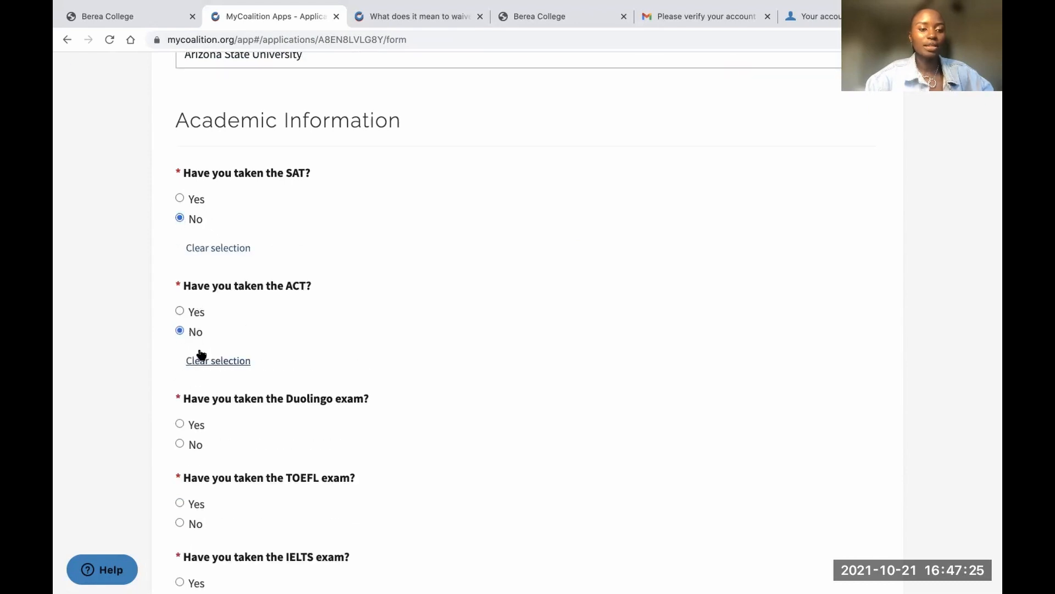
scroll(202, 353, "down", 2)
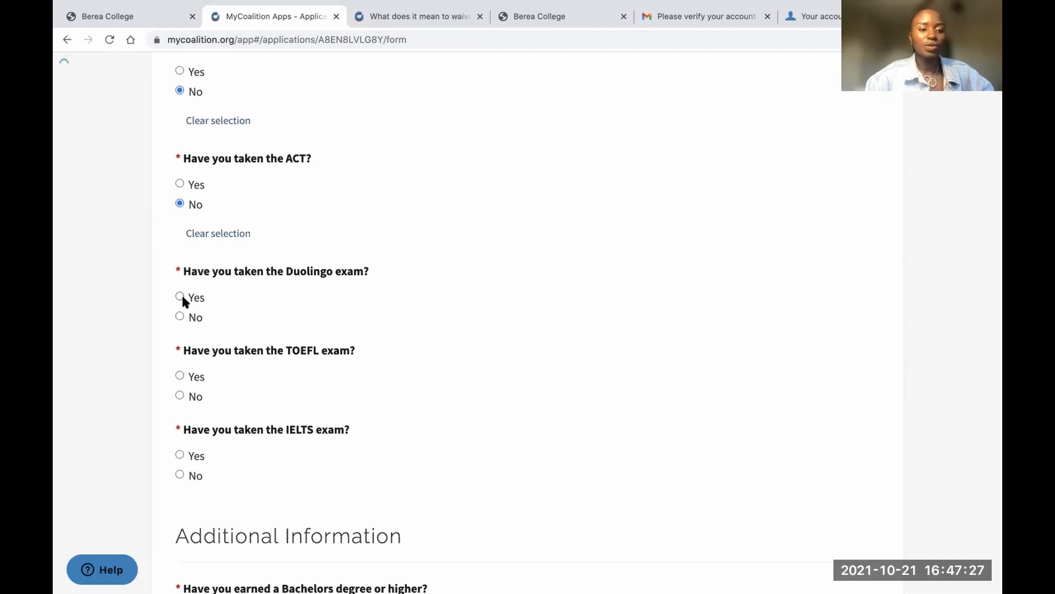
left_click(180, 315)
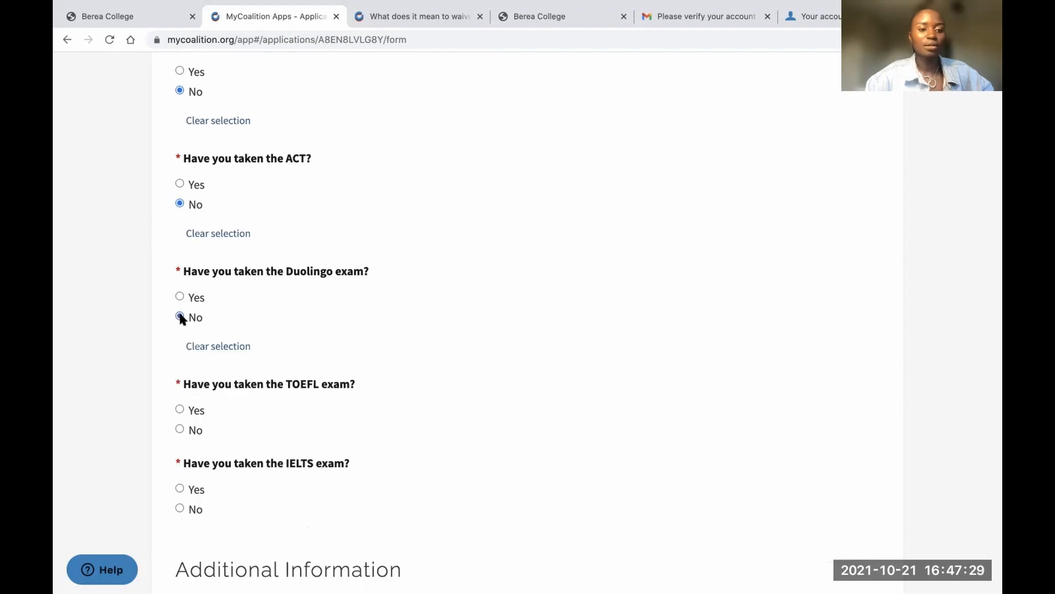
scroll(198, 318, "down", 2)
left_click(179, 283)
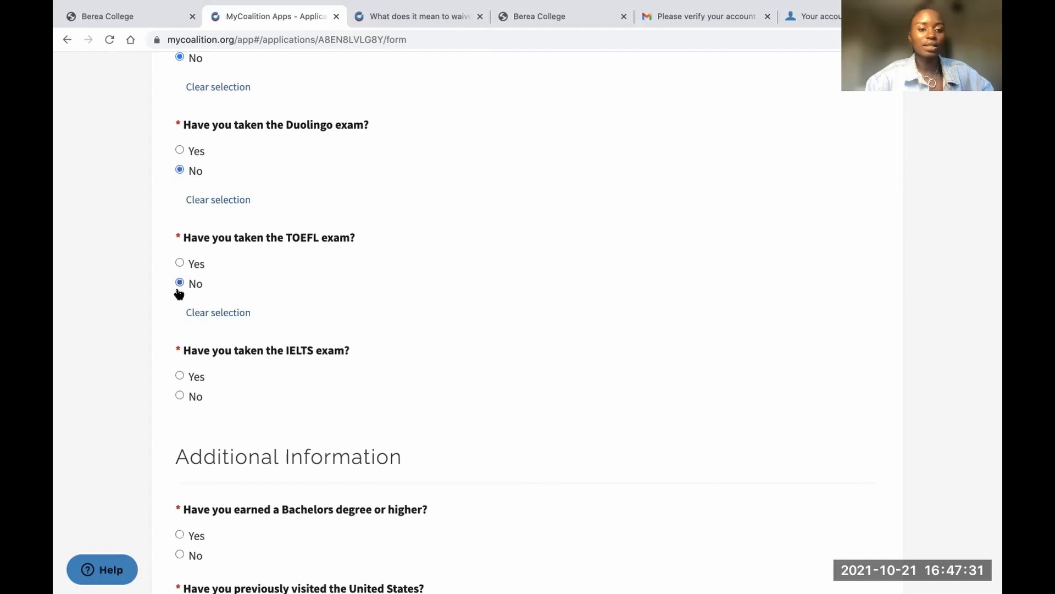
left_click(180, 395)
scroll(213, 368, "down", 2)
scroll(212, 357, "up", 3)
Change Duolingo to Yes and enter a highest total score of 140
left_click(179, 214)
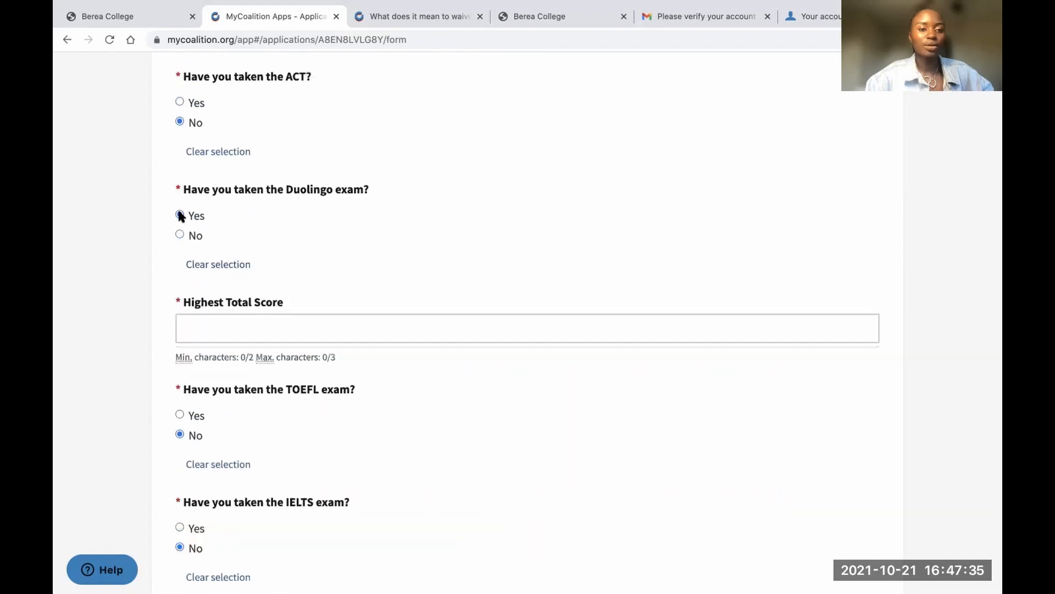
left_click(211, 319)
type("120")
type("4")
key("BackSpace")
type("40")
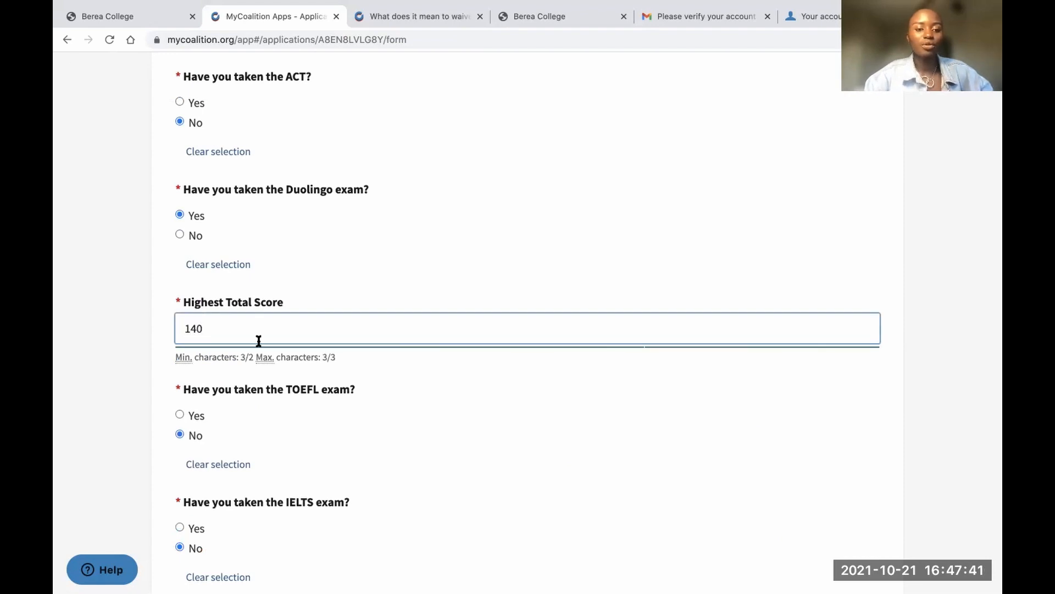
left_click(370, 266)
Answer No to Bachelors degree, US visit, US residence and US relatives questions
scroll(371, 269, "down", 2)
scroll(370, 266, "down", 7)
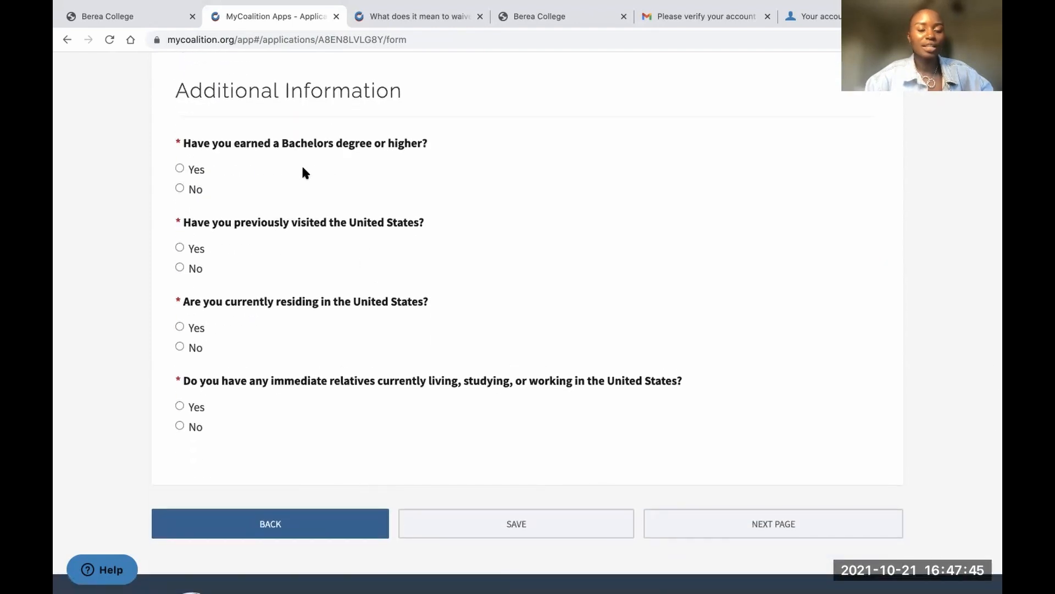
left_click(179, 188)
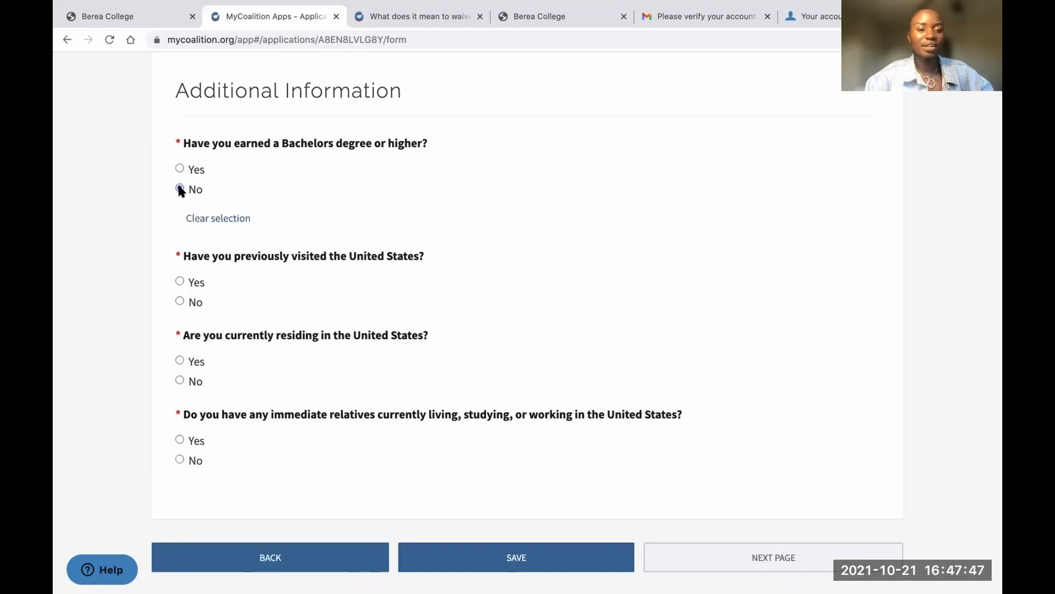
left_click(180, 301)
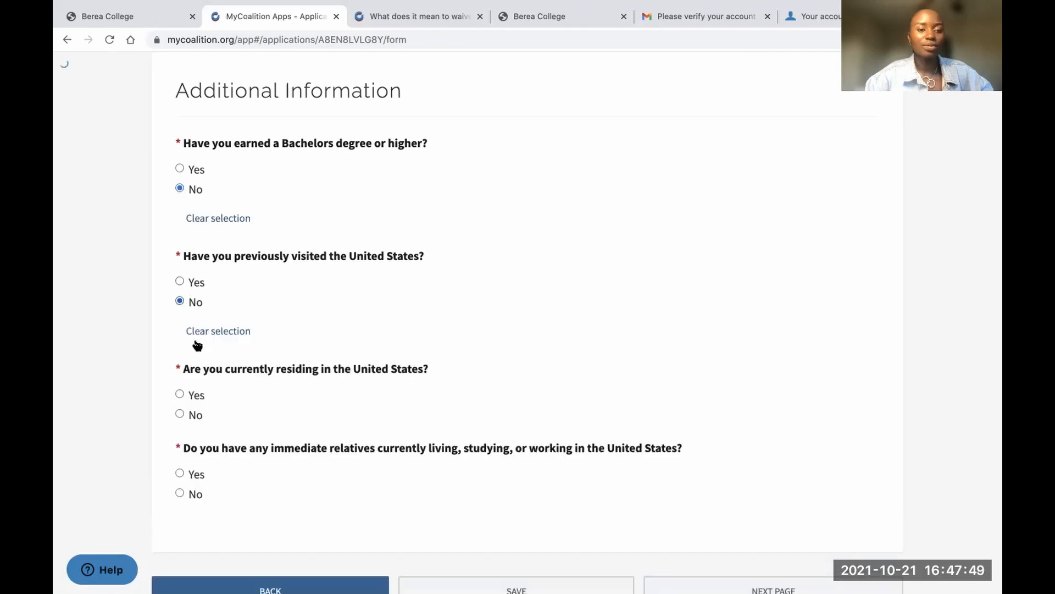
scroll(208, 357, "down", 3)
left_click(181, 309)
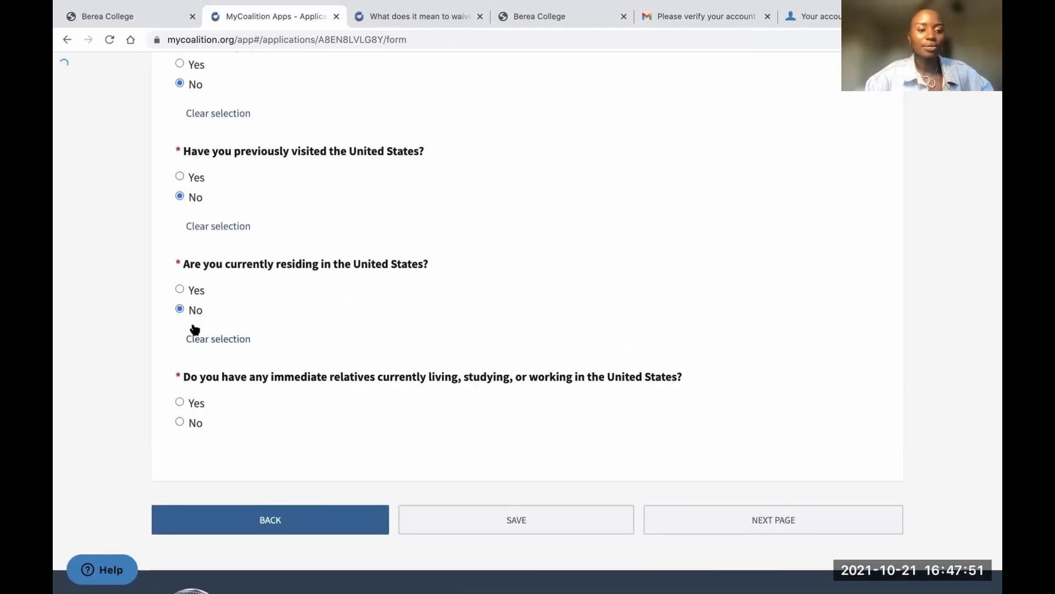
scroll(194, 330, "down", 1)
left_click(179, 388)
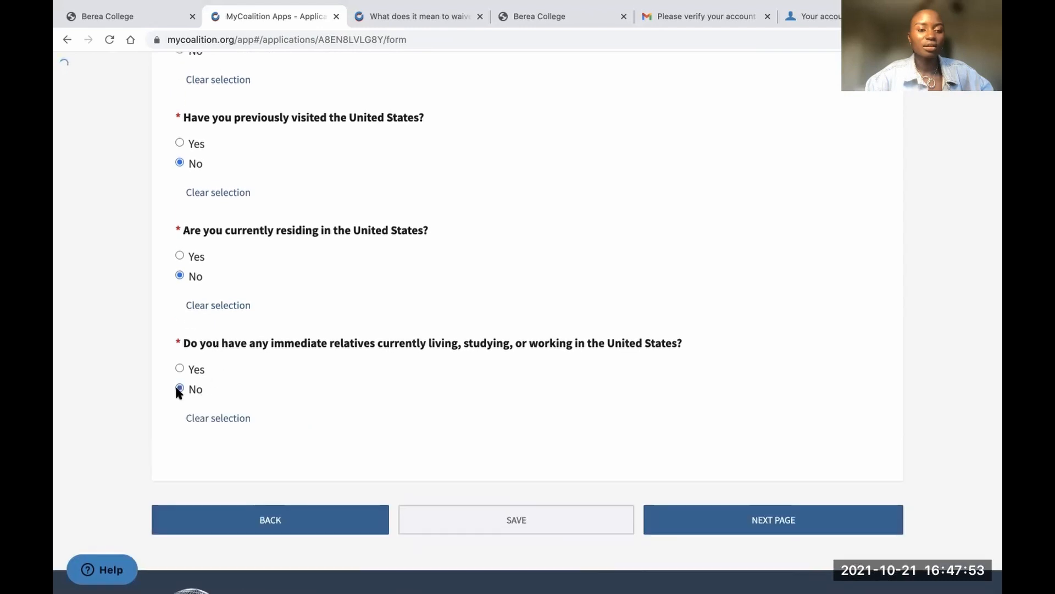
scroll(558, 422, "down", 1)
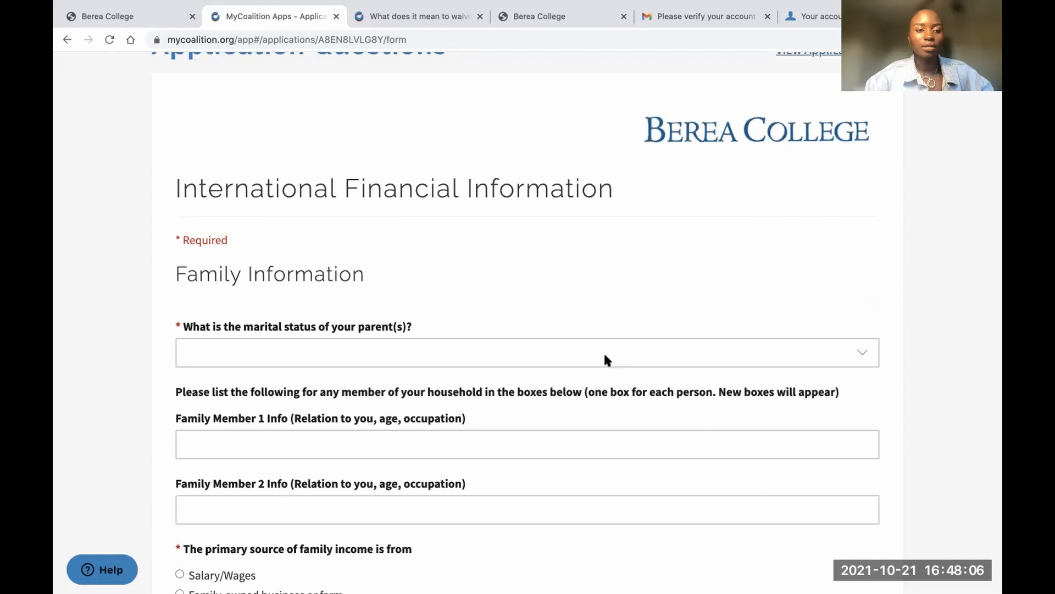
Set parents to One parent living, One parent deceased, add age 46, and enter 'deceased' for Member 2
scroll(605, 359, "down", 4)
left_click(476, 167)
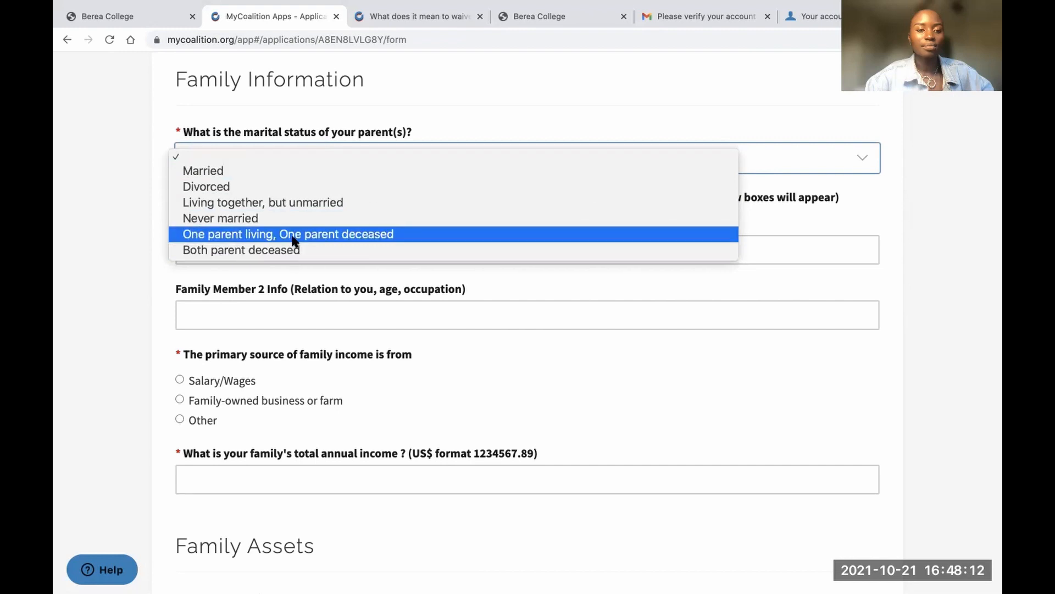
left_click(292, 234)
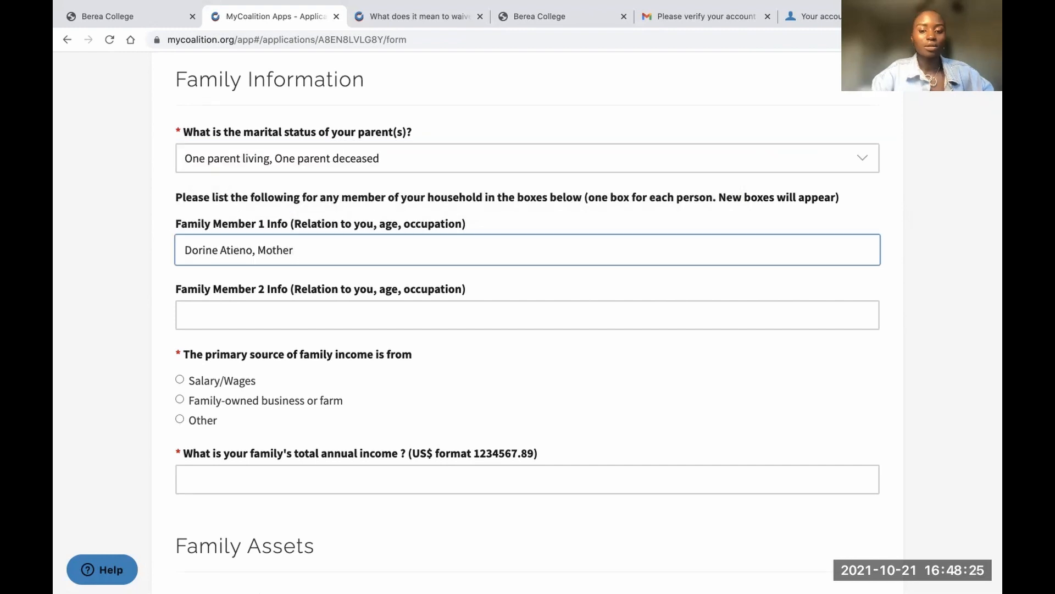
type(", Mother,46")
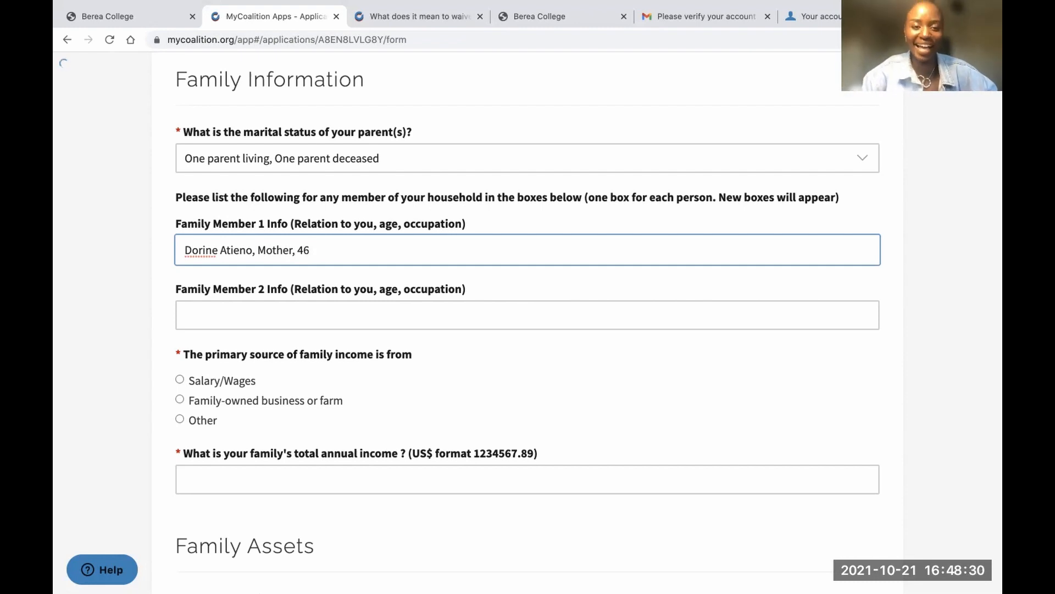
left_click(237, 311)
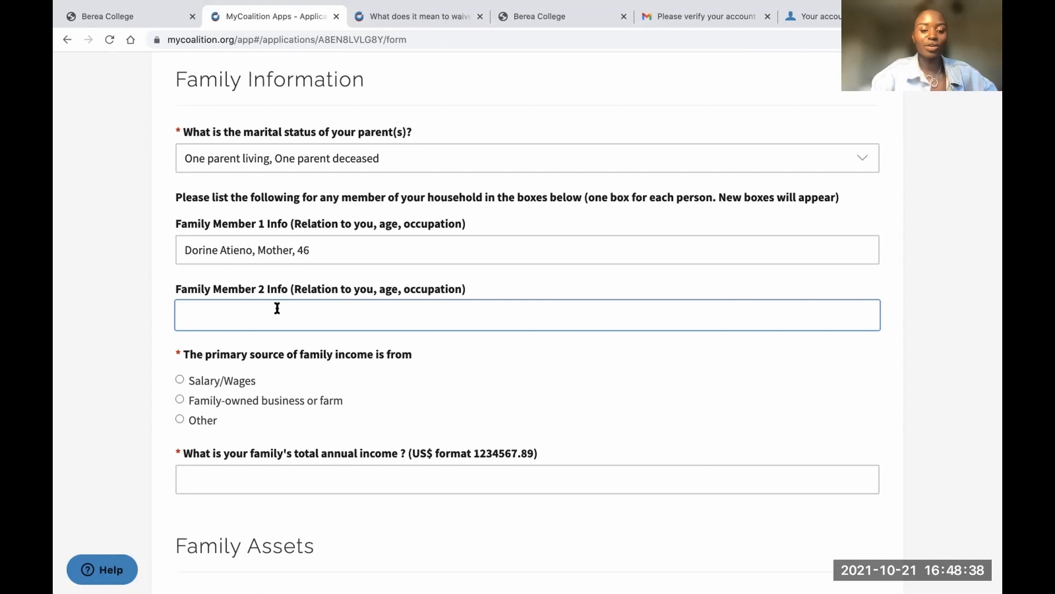
type("de")
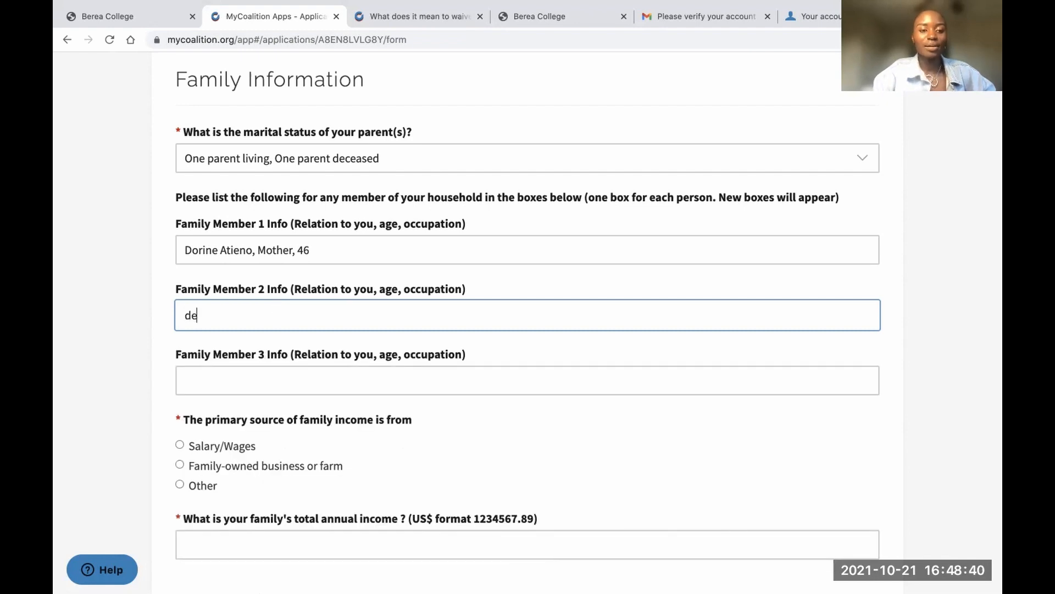
type("ceased")
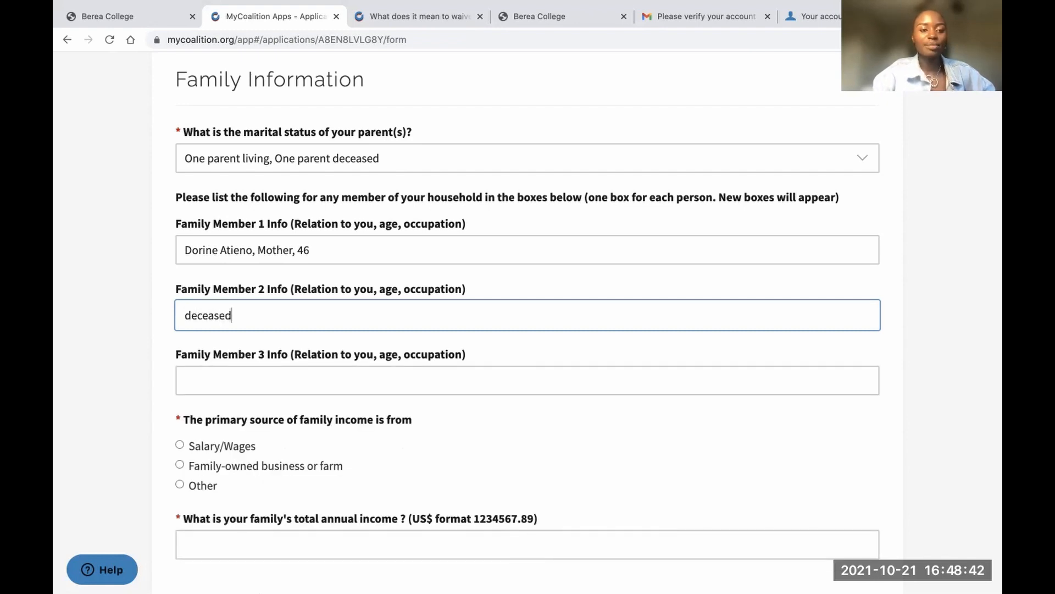
left_click(256, 384)
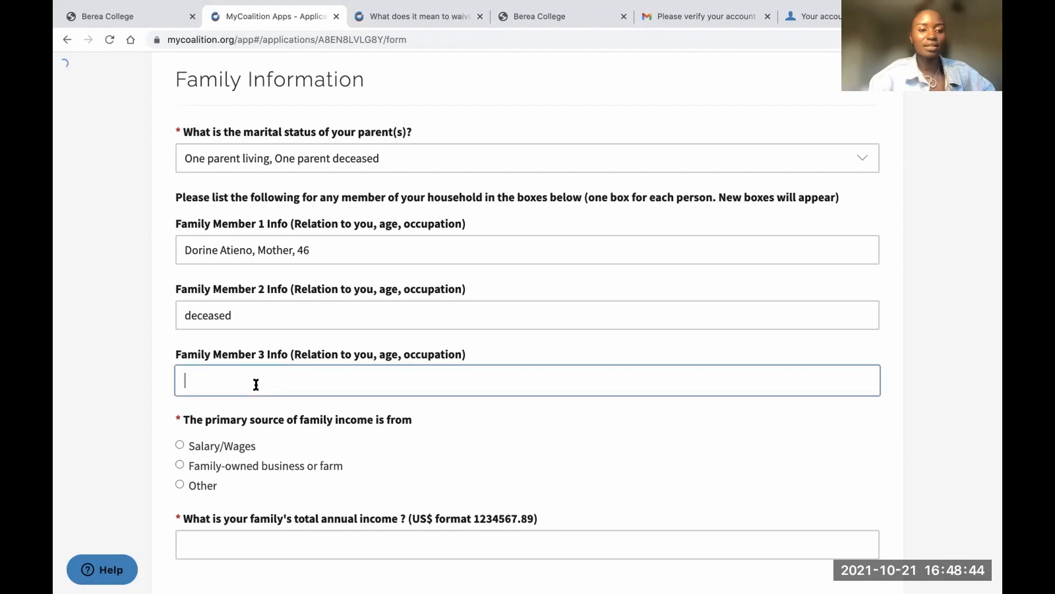
scroll(256, 384, "down", 5)
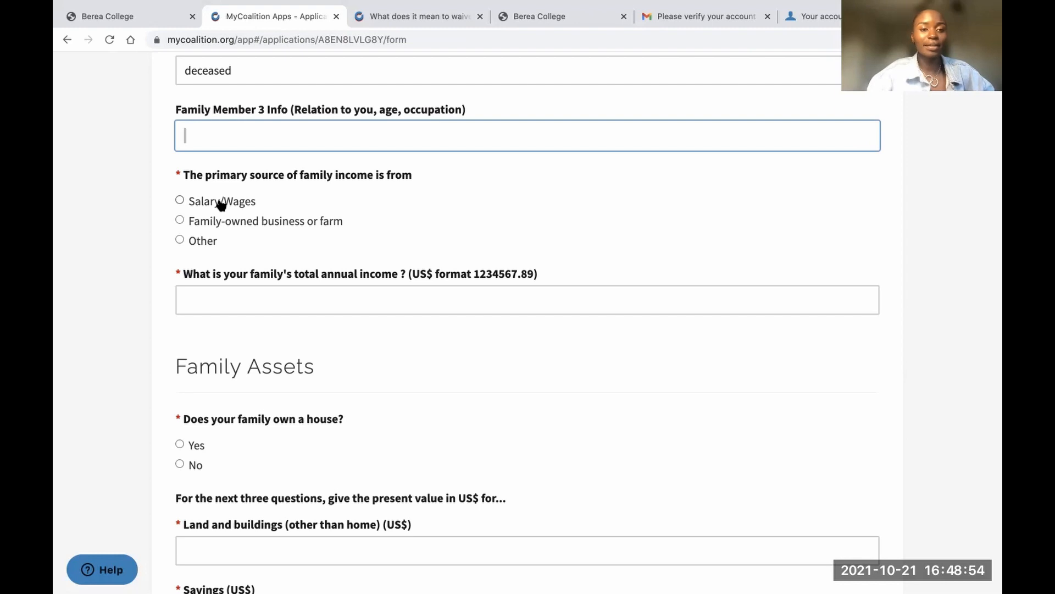
Choose Salary/Wages as the income source and enter 3000 as total annual income
left_click(180, 200)
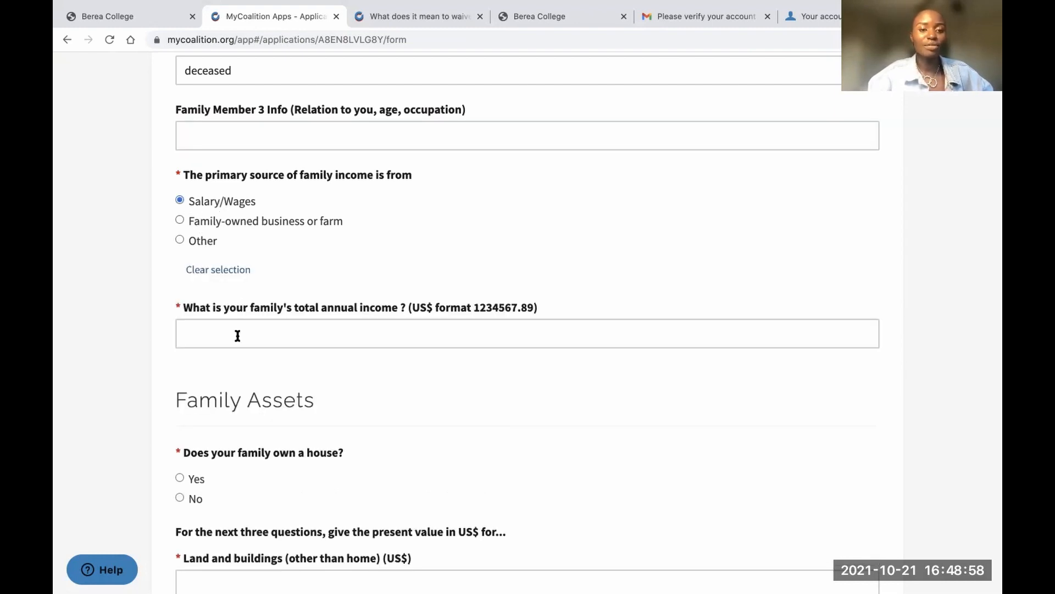
left_click(238, 335)
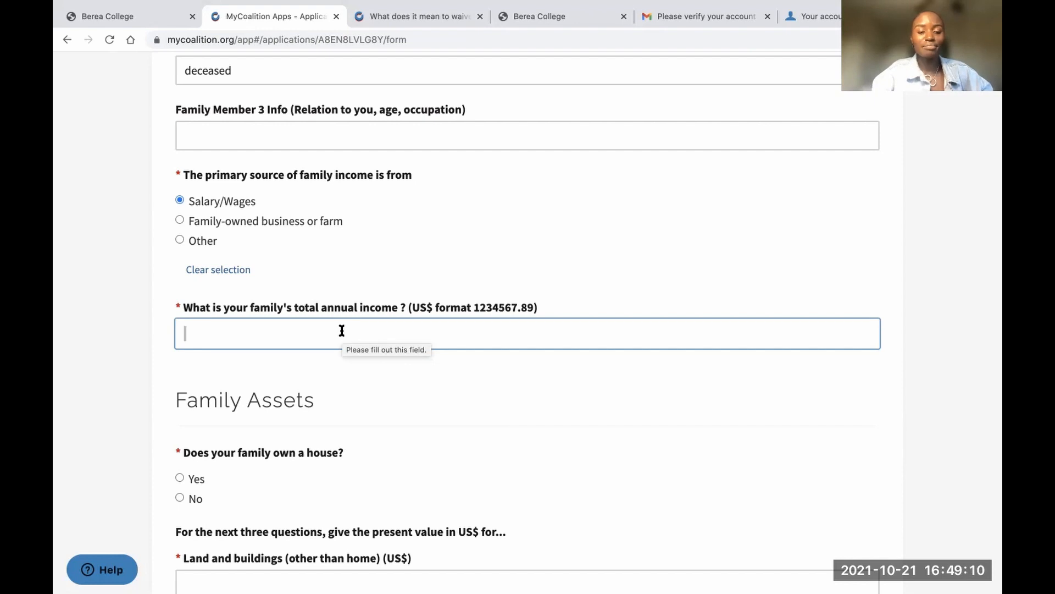
type("200")
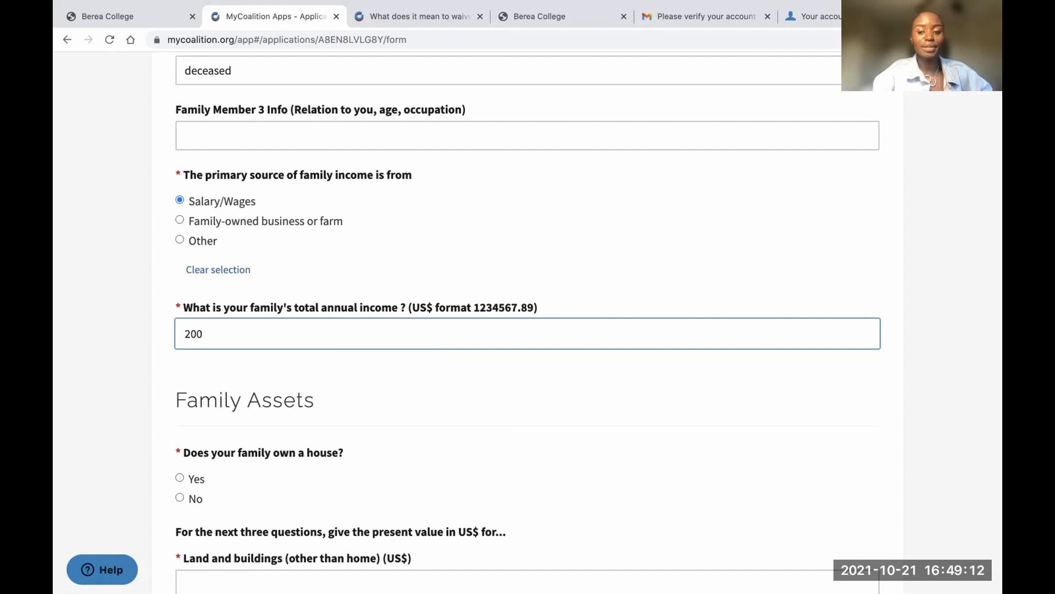
type("0")
key("BackSpace")
key("BackSpace")
key("BackSpace")
key("BackSpace")
type("3000")
scroll(337, 409, "down", 1)
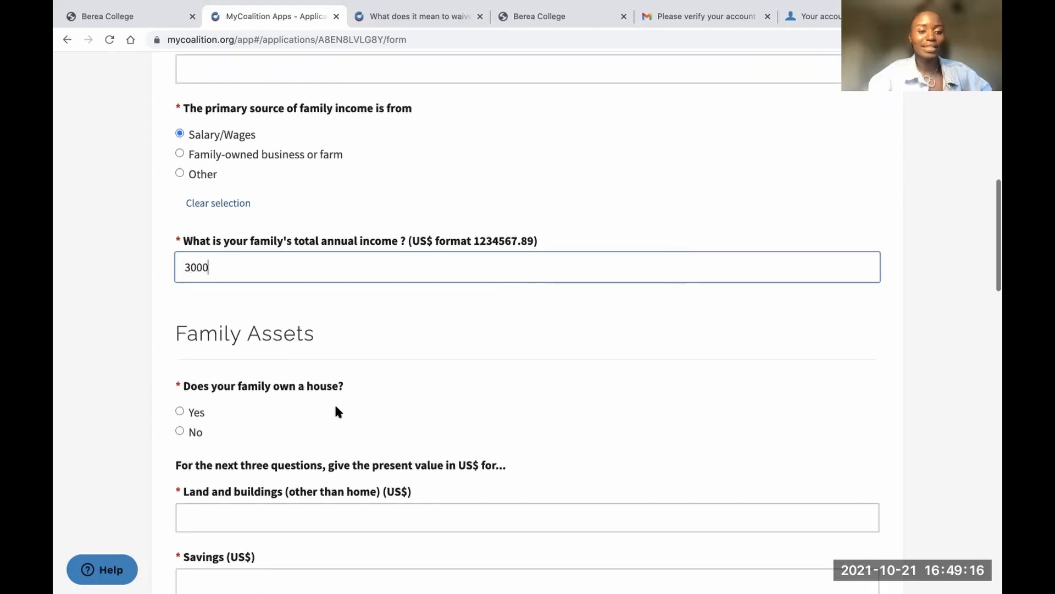
scroll(335, 409, "down", 1)
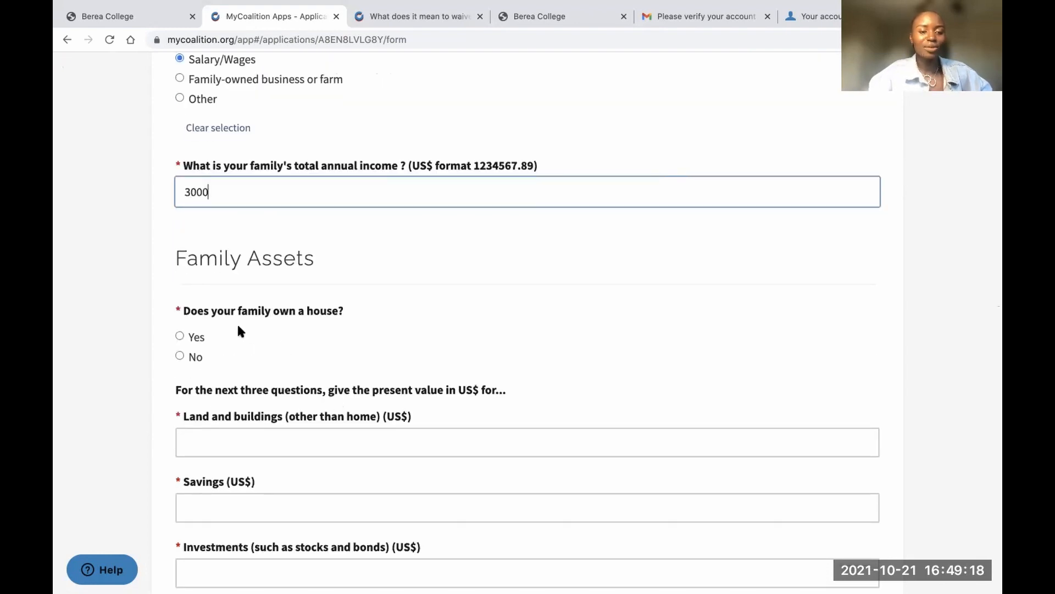
scroll(238, 330, "down", 2)
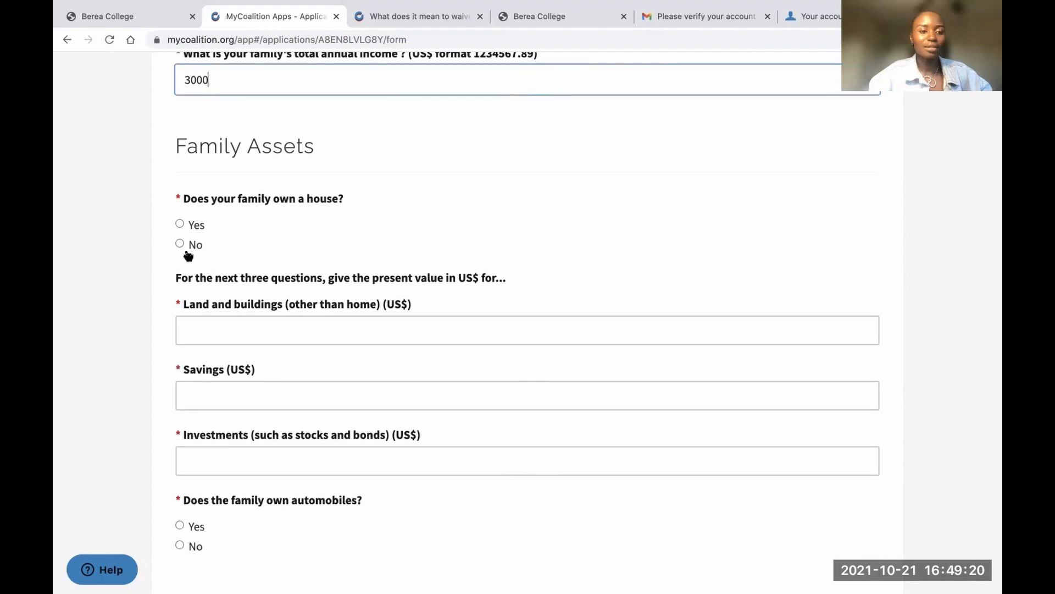
Answer Yes to the family owning a house and set its value to 10000
left_click(179, 224)
scroll(213, 294, "down", 3)
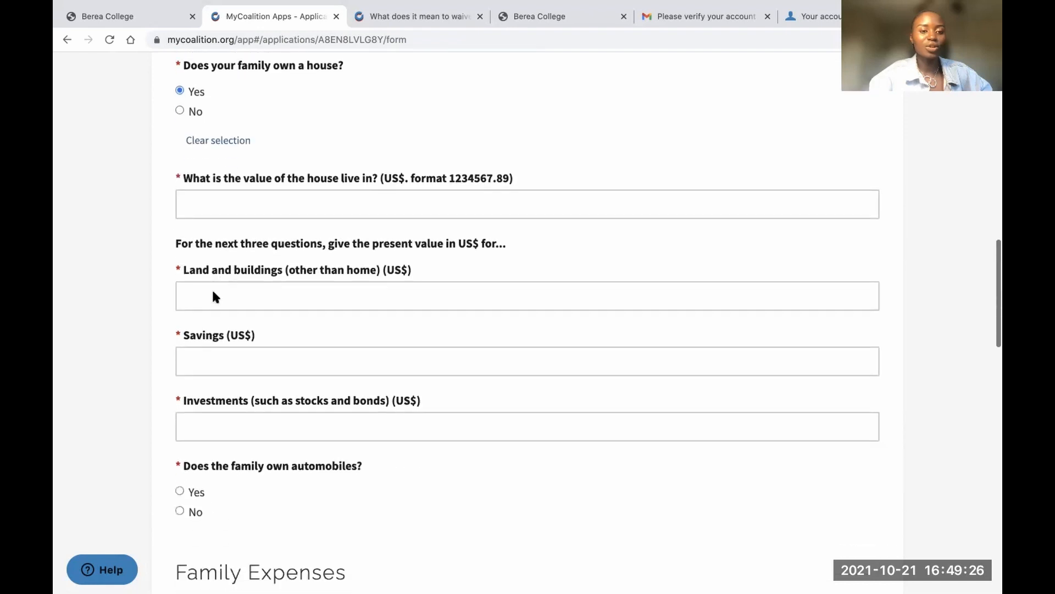
left_click(263, 186)
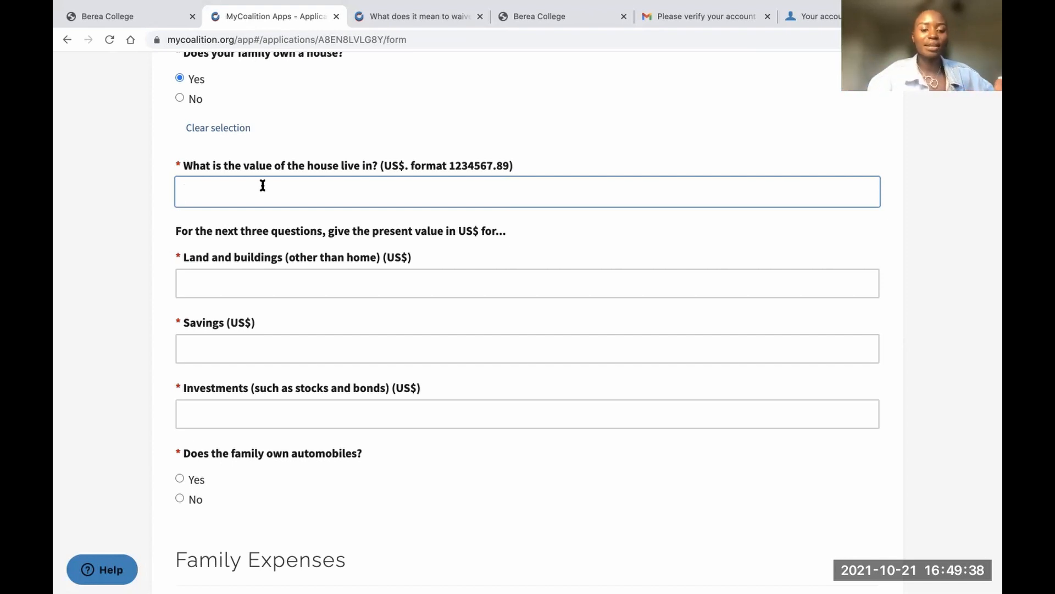
type("100")
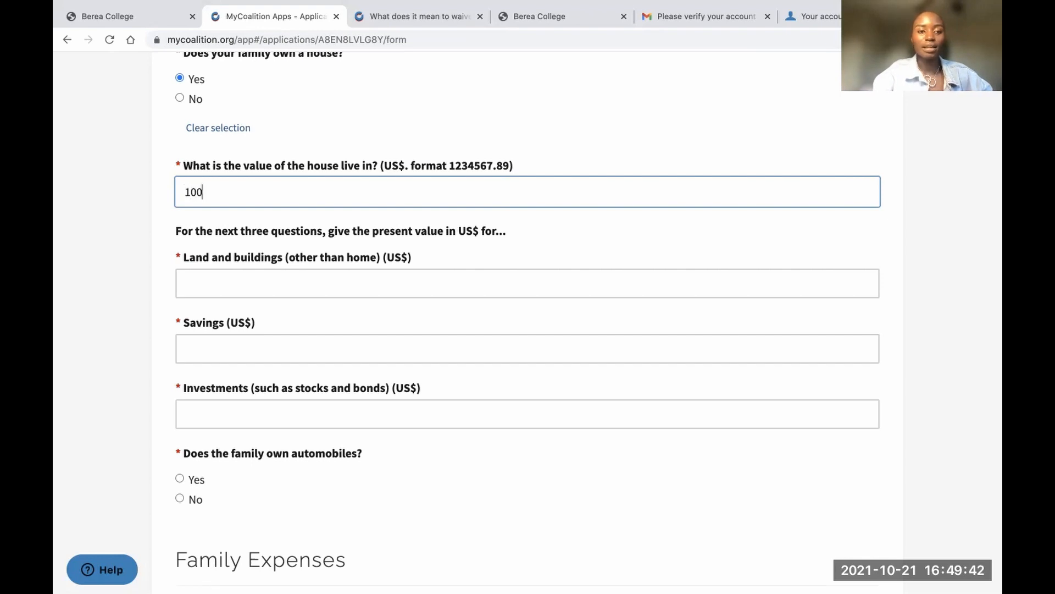
key("BackSpace")
type(",000")
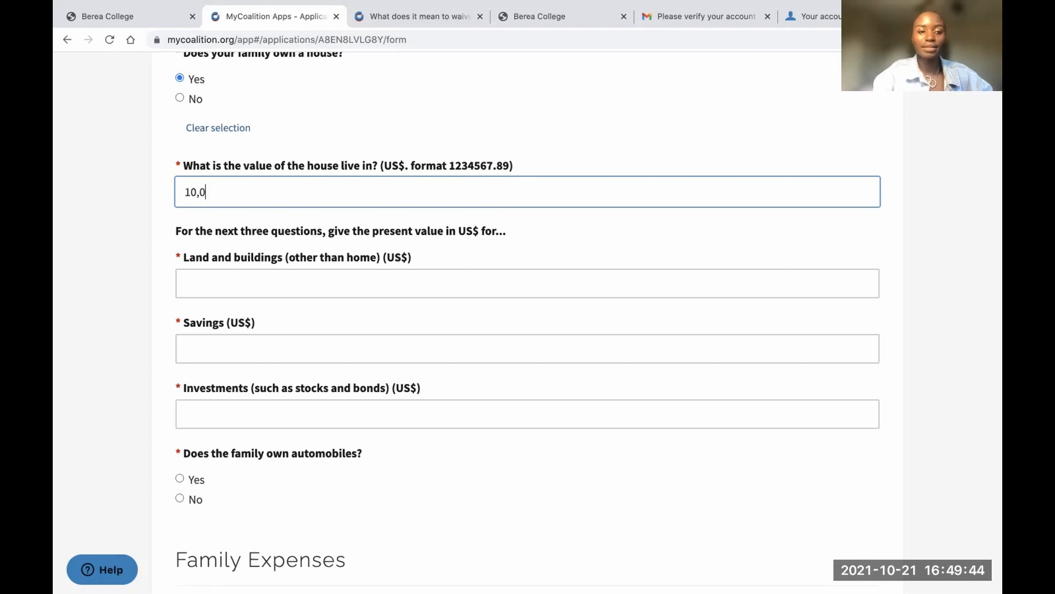
left_click(239, 284)
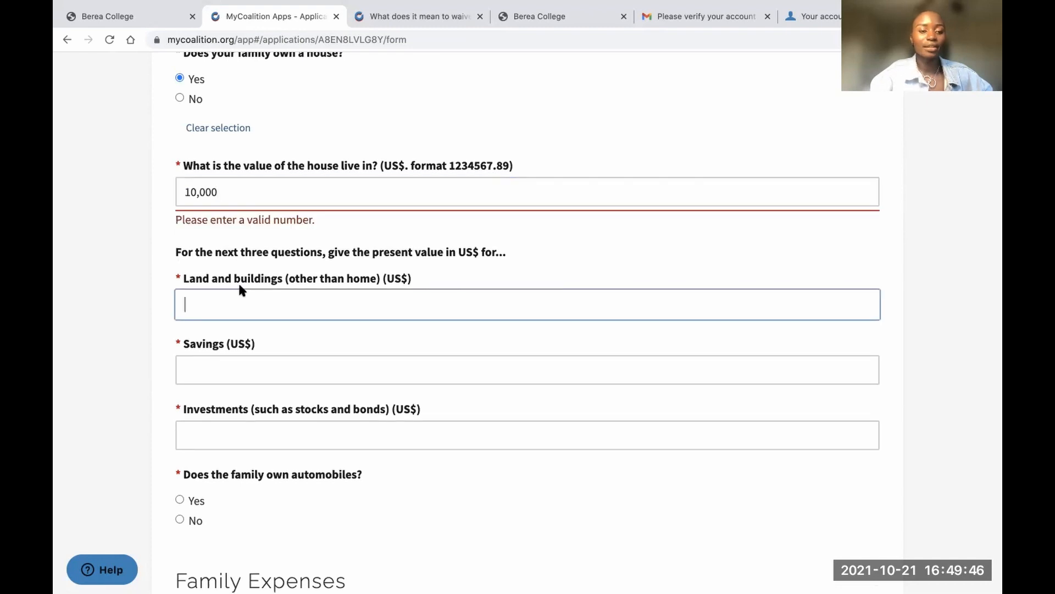
left_click(261, 198)
key("BackSpace")
key("BackSpace")
key("BackSpace")
key("BackSpace")
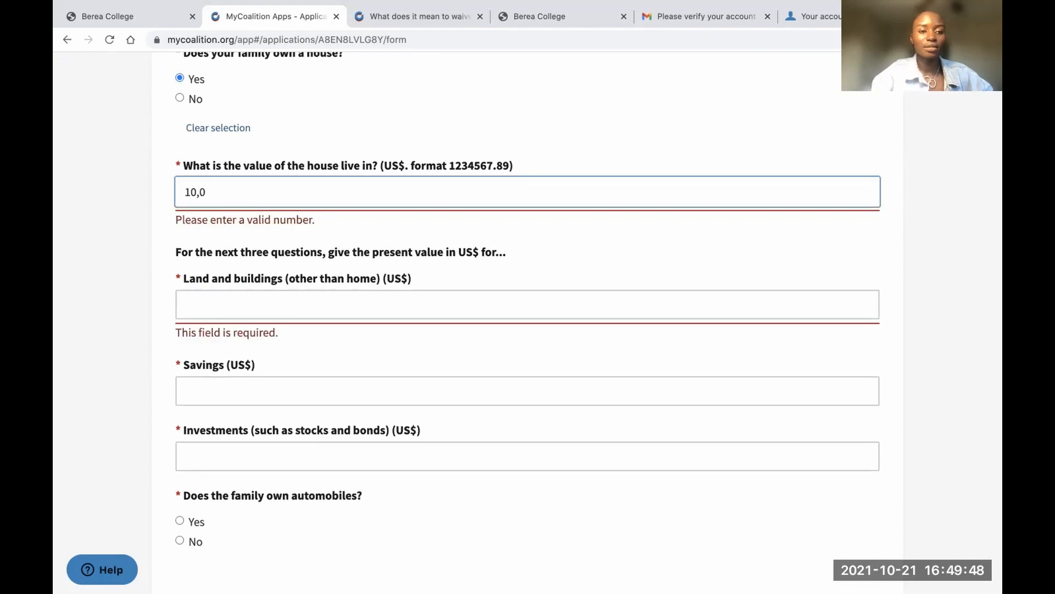
type("0000")
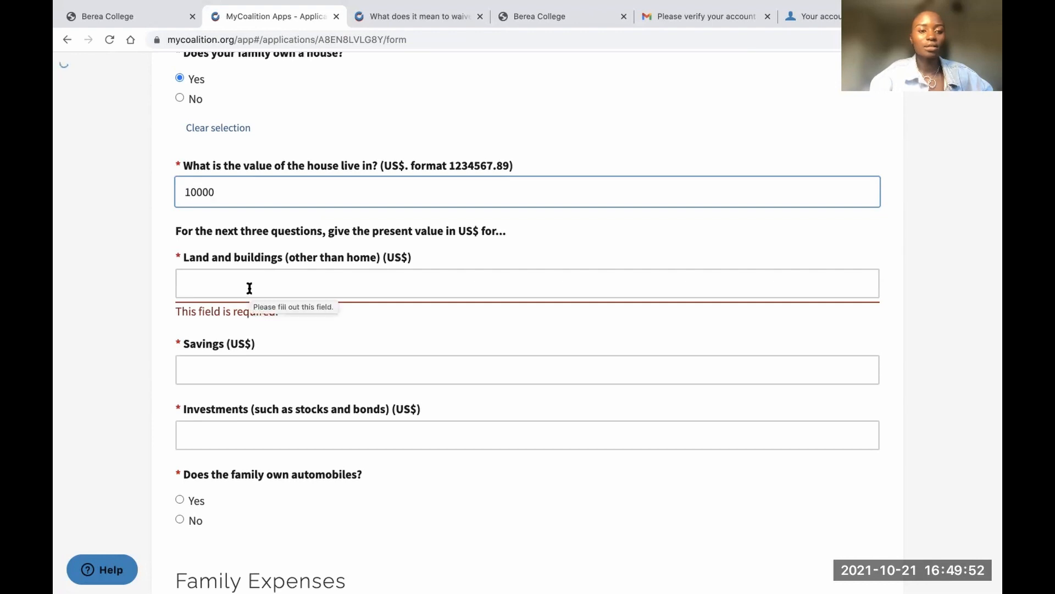
Enter other land 10000, savings 1000 and investments 0
left_click(250, 288)
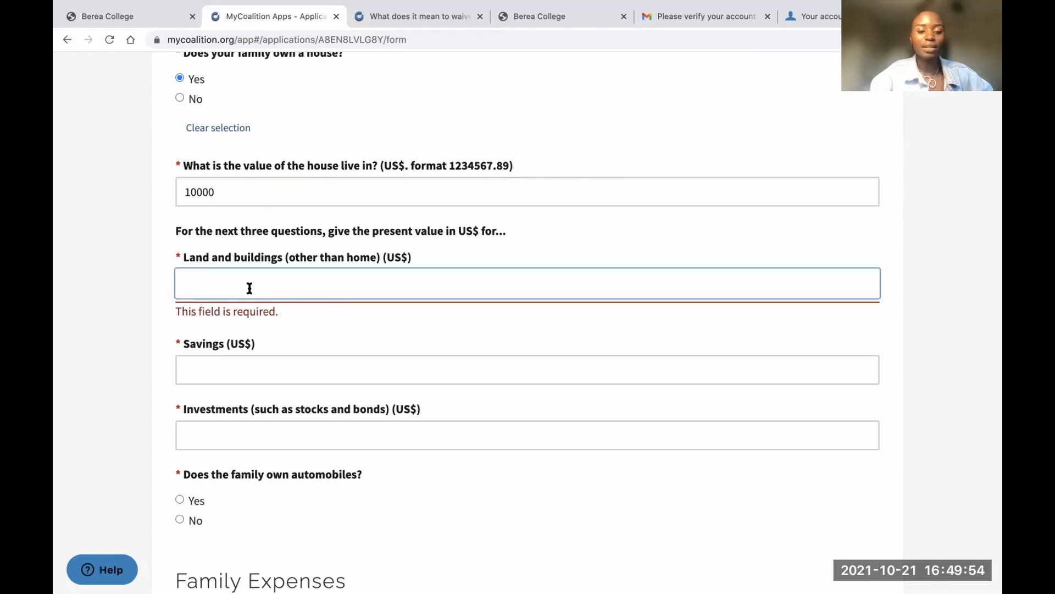
type("10000")
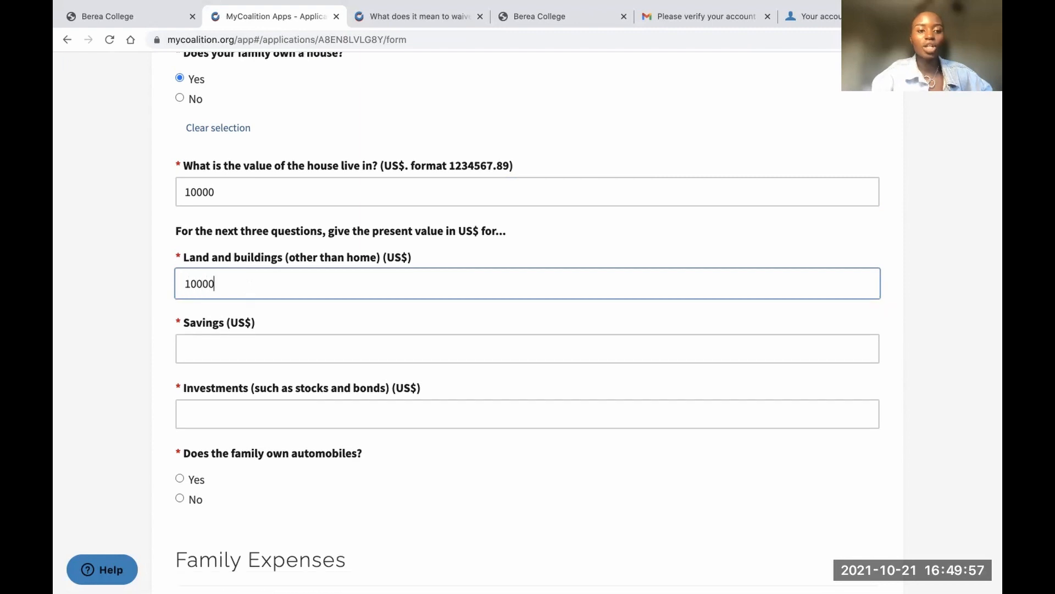
left_click(225, 350)
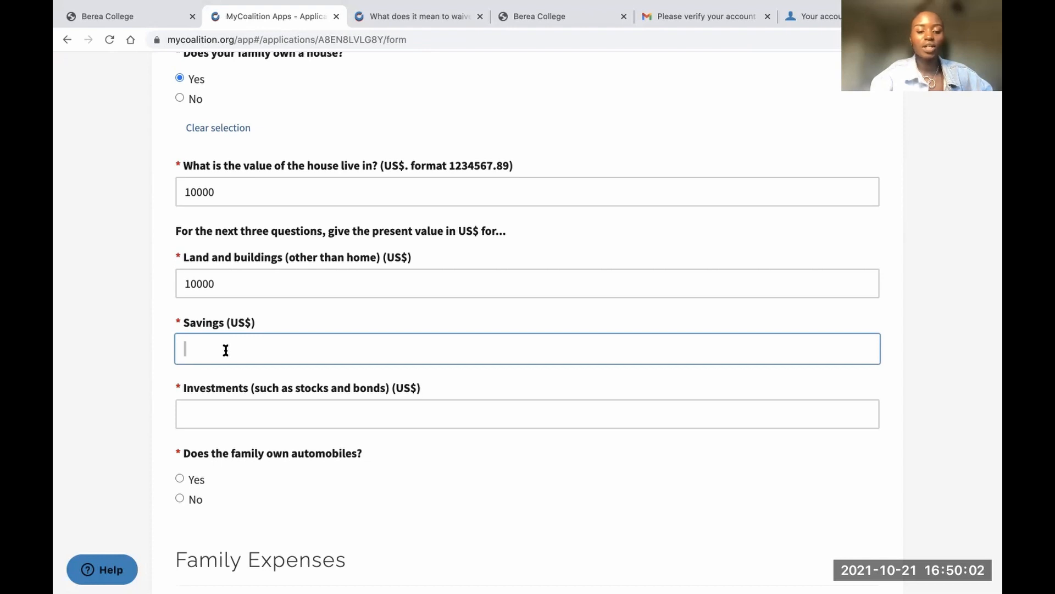
type("1000")
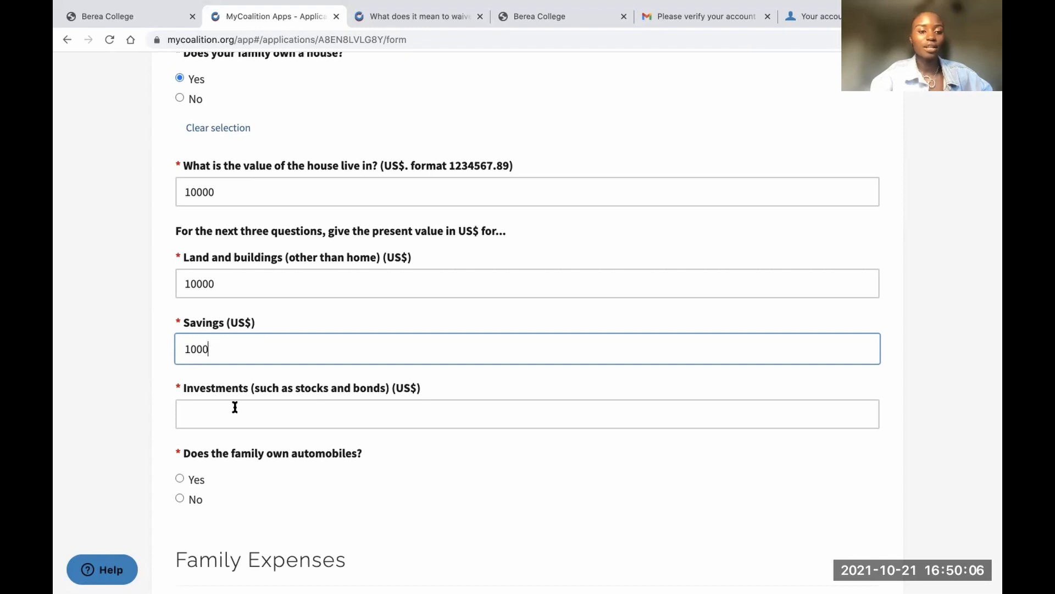
scroll(235, 405, "down", 2)
left_click(241, 326)
type("0")
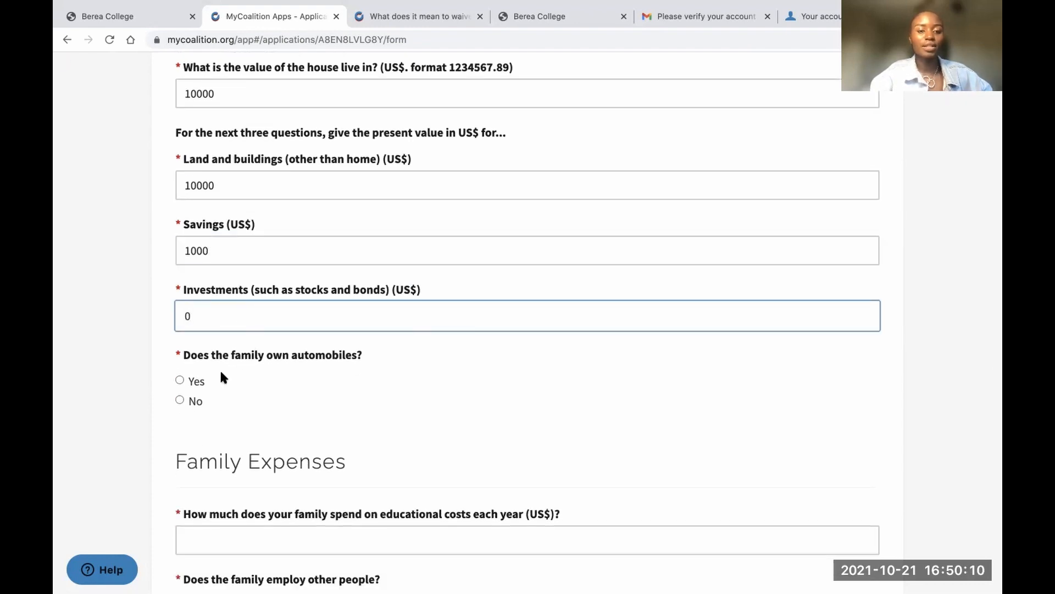
Answer No to owning automobiles, enter 1000 yearly educational costs, and No to employing others
left_click(180, 397)
scroll(258, 407, "down", 4)
scroll(260, 410, "down", 2)
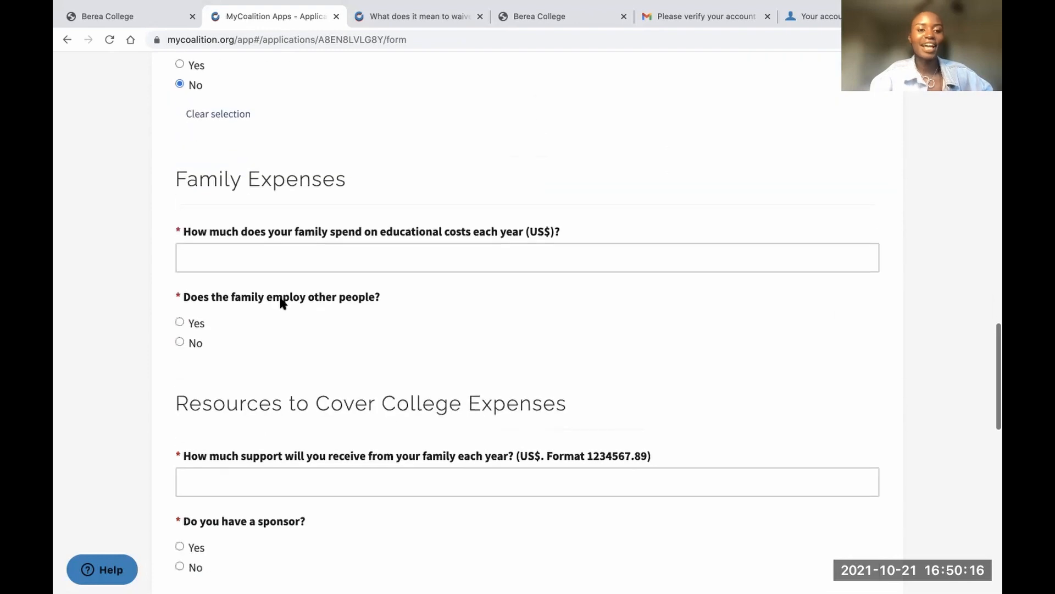
left_click(263, 261)
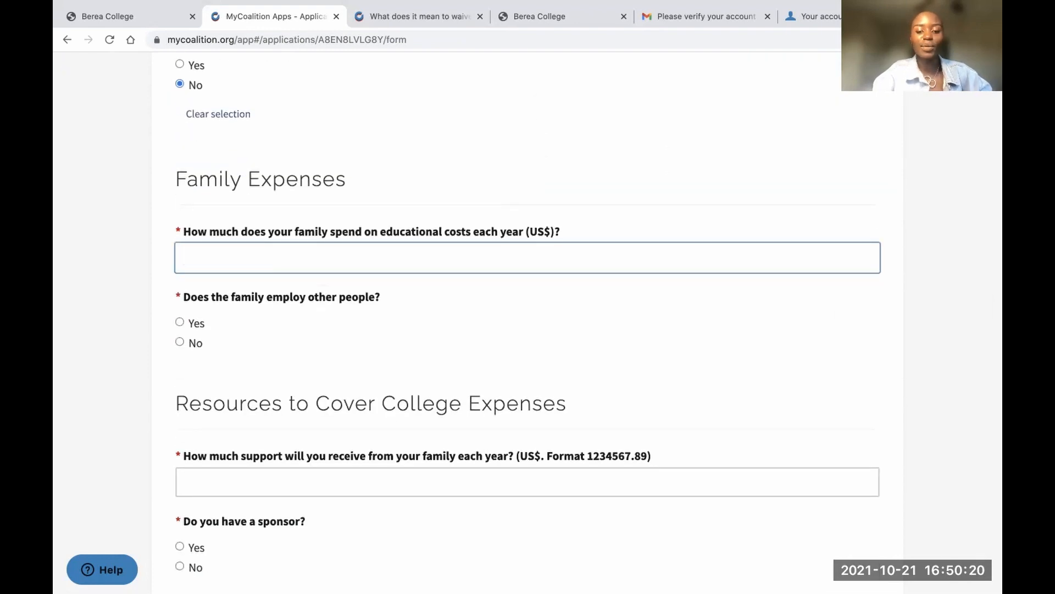
type("100")
key("BackSpace")
key("BackSpace")
type("000")
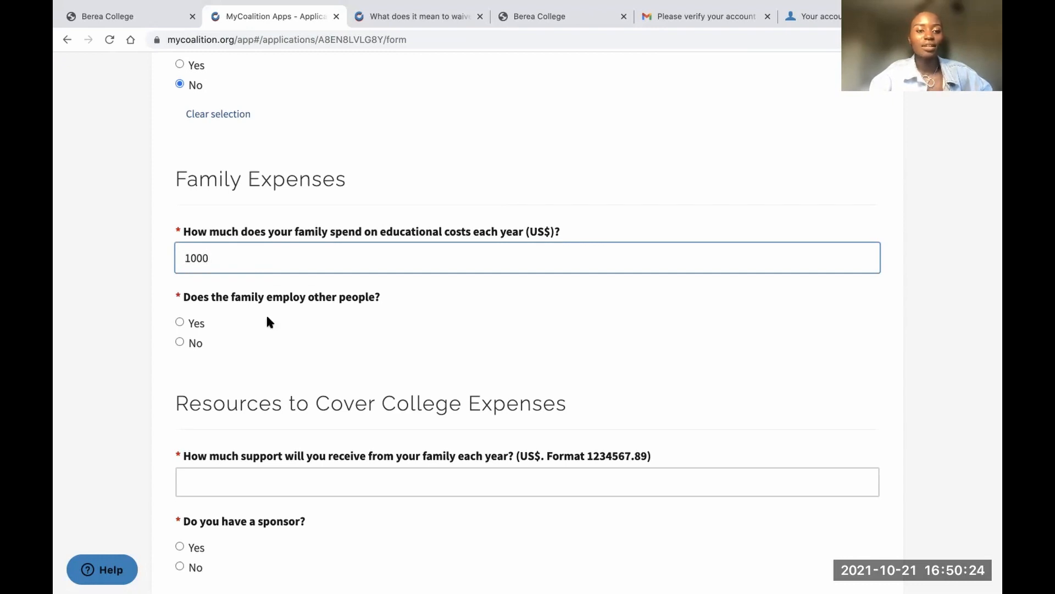
left_click(187, 341)
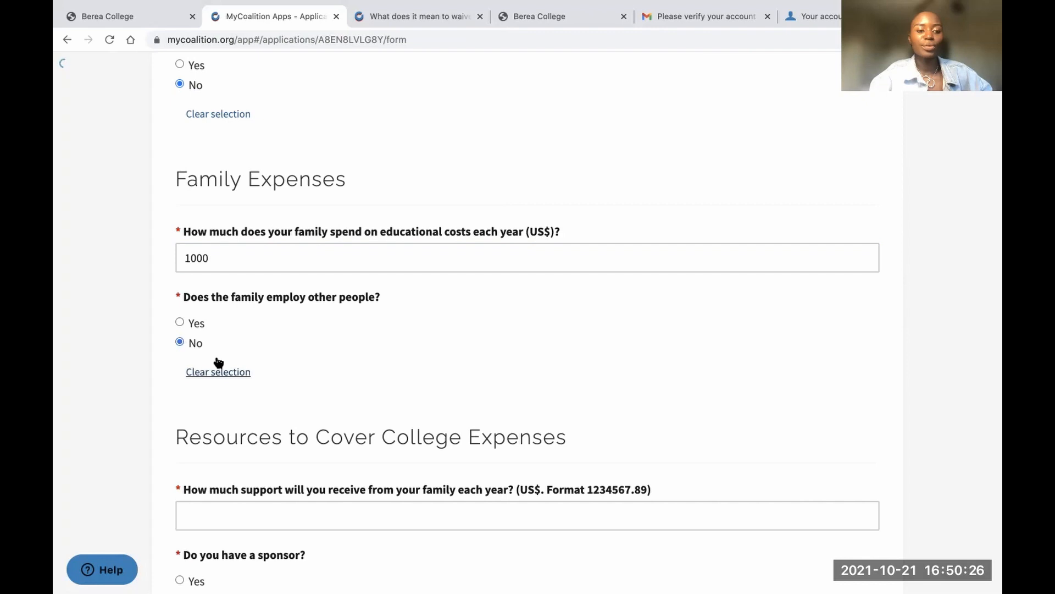
scroll(219, 360, "down", 5)
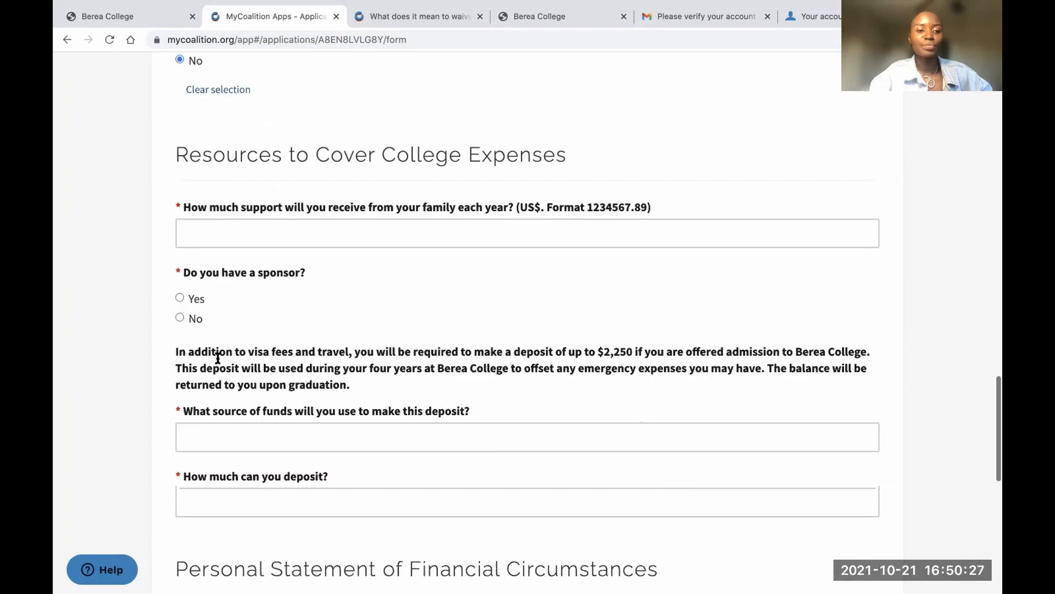
Enter 500 as yearly family support and answer No to having a sponsor
left_click(252, 242)
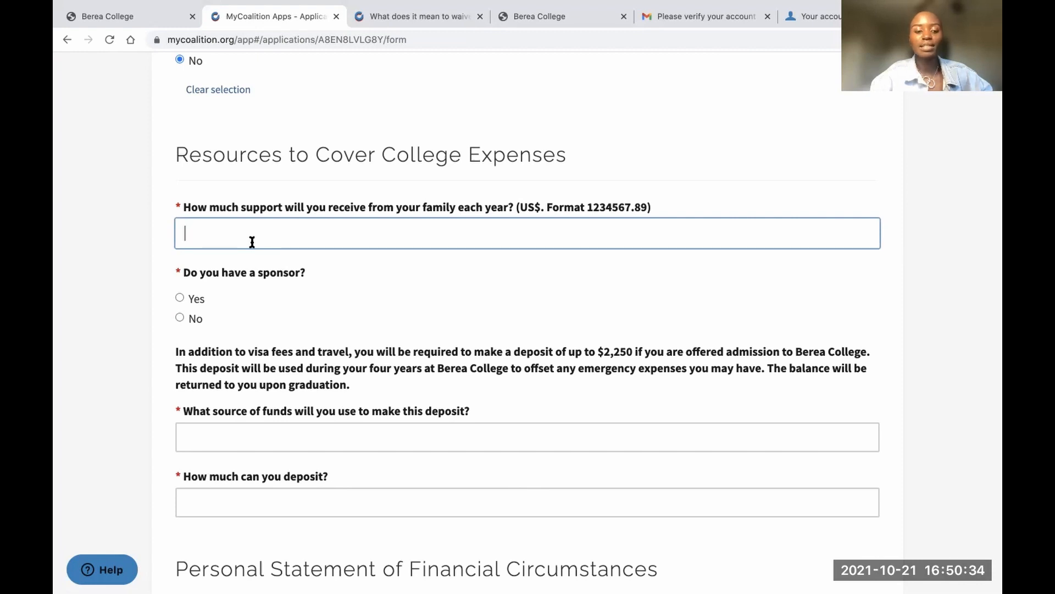
type("300")
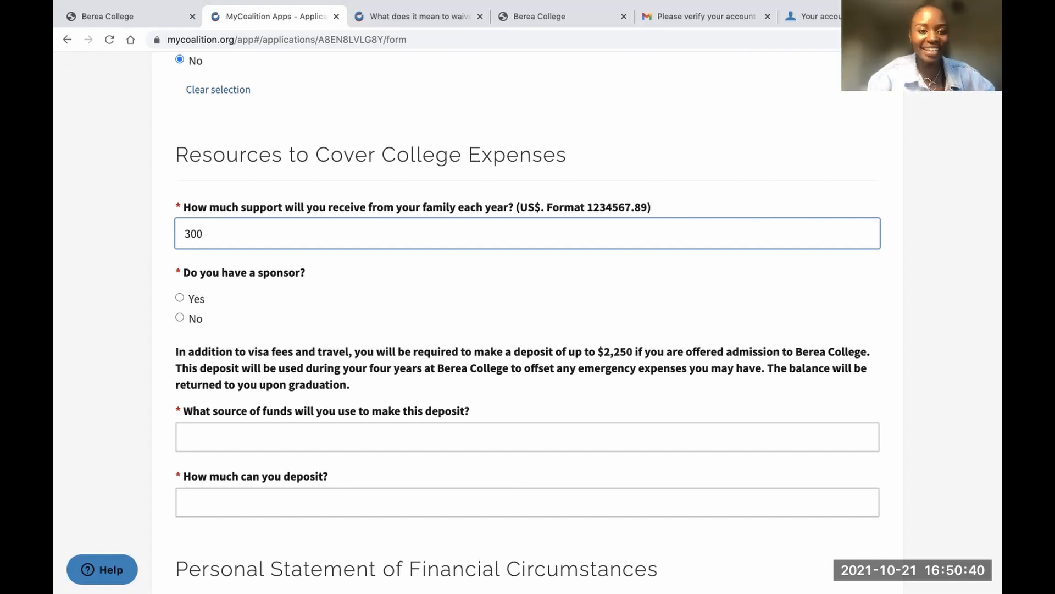
key("BackSpace")
key("BackSpace")
type("1")
type("500")
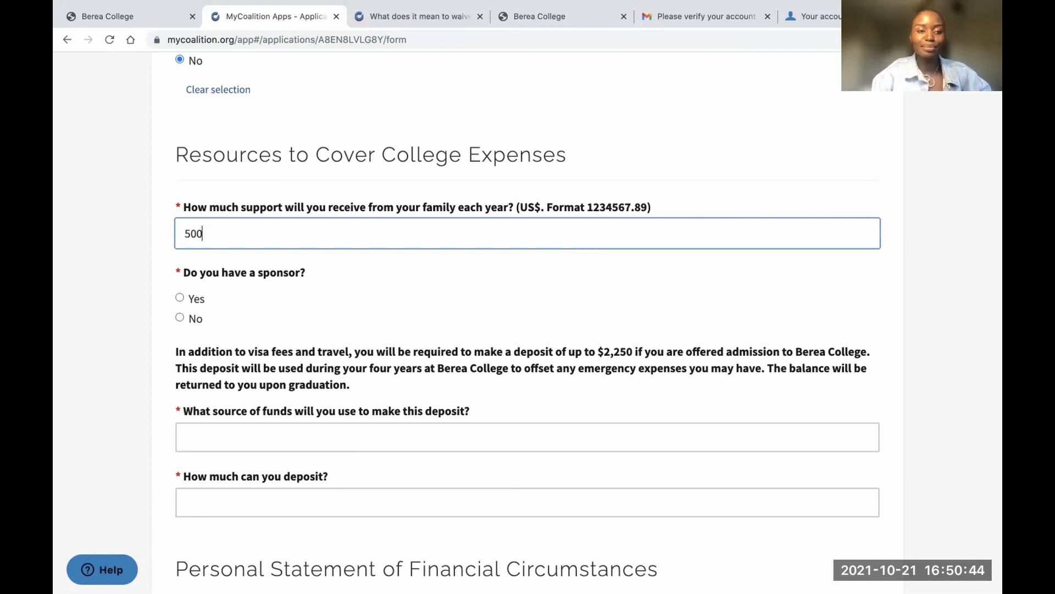
left_click(180, 318)
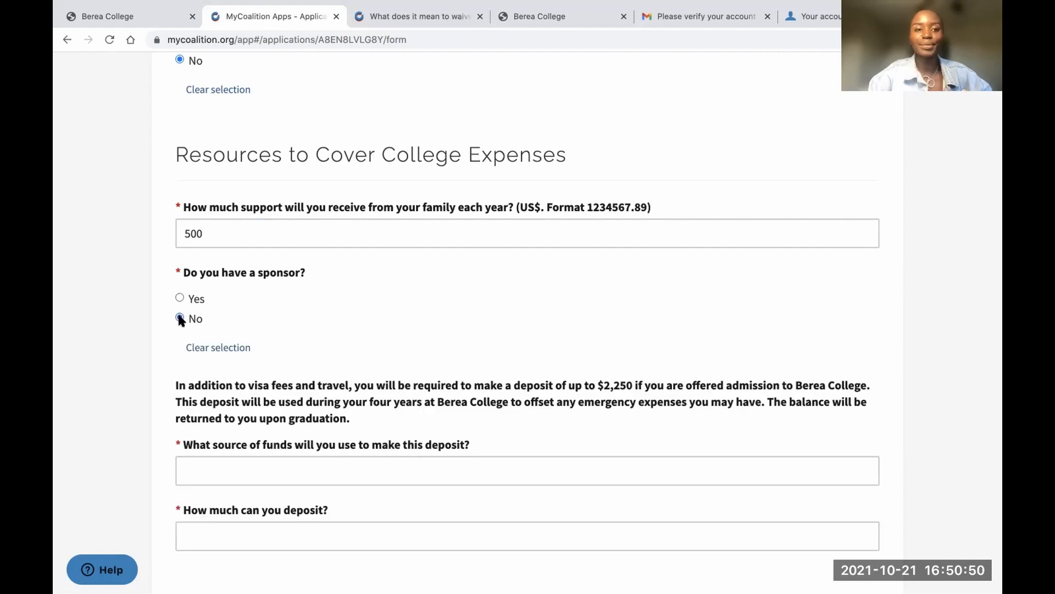
scroll(220, 325, "down", 3)
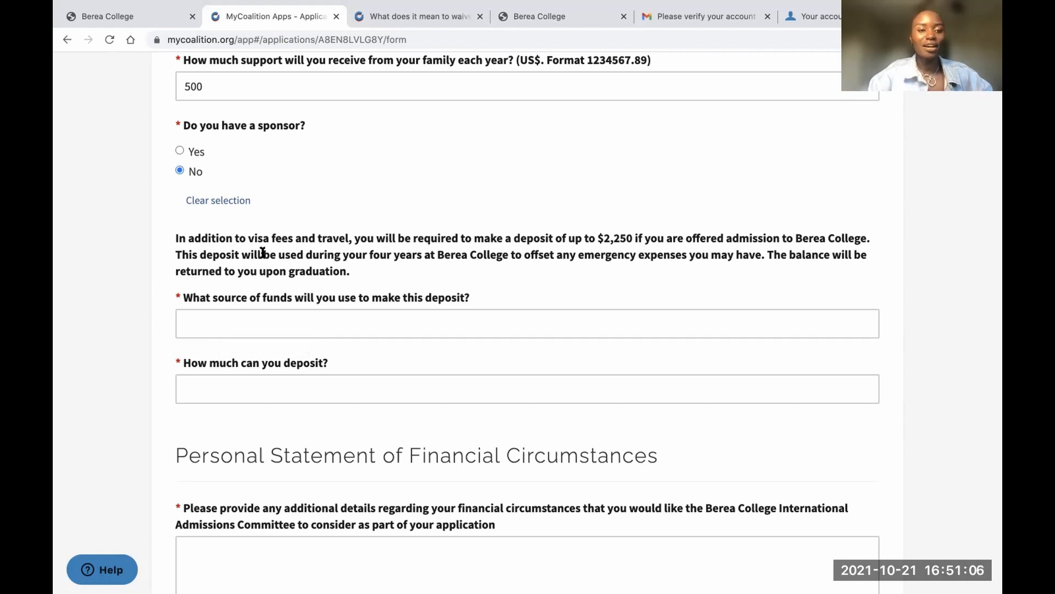
Enter 'savings, family business' as the deposit funding source and 1500 as the deposit amount
scroll(263, 252, "down", 1)
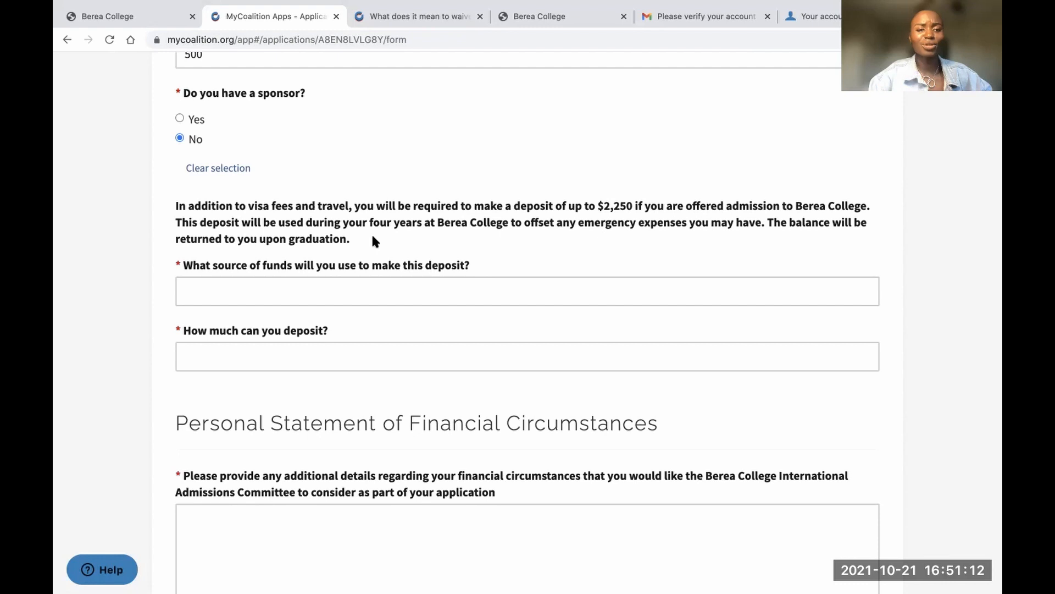
left_click(301, 282)
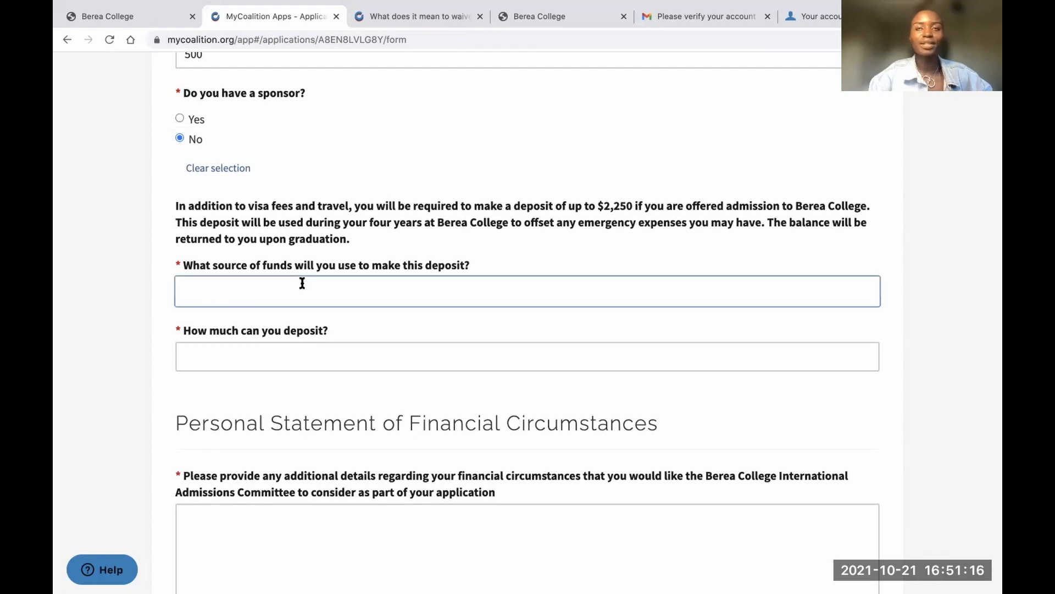
type("sav")
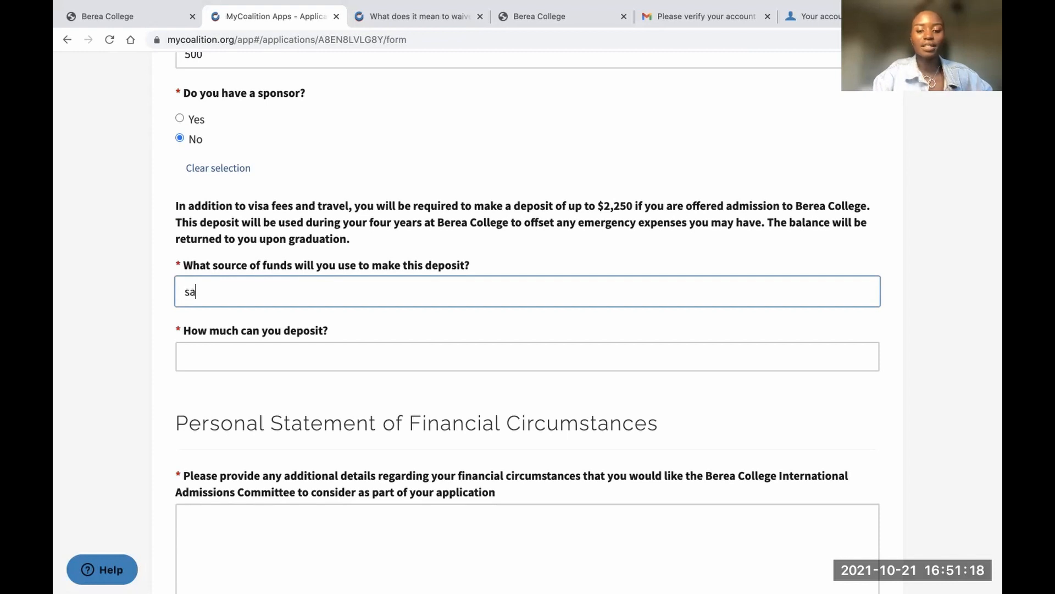
type("gs")
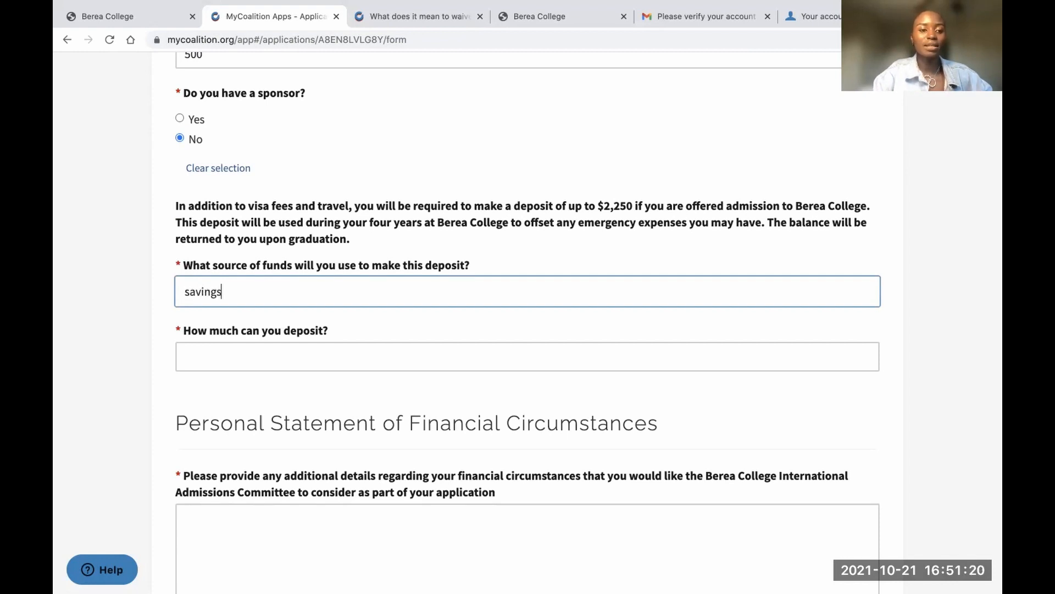
type(", fam")
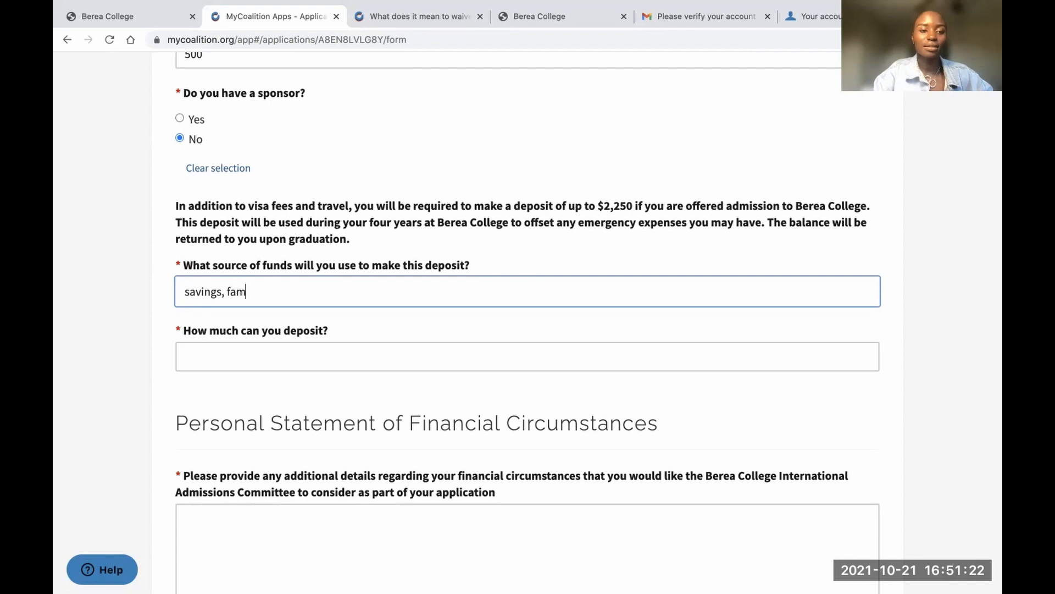
type("ily business")
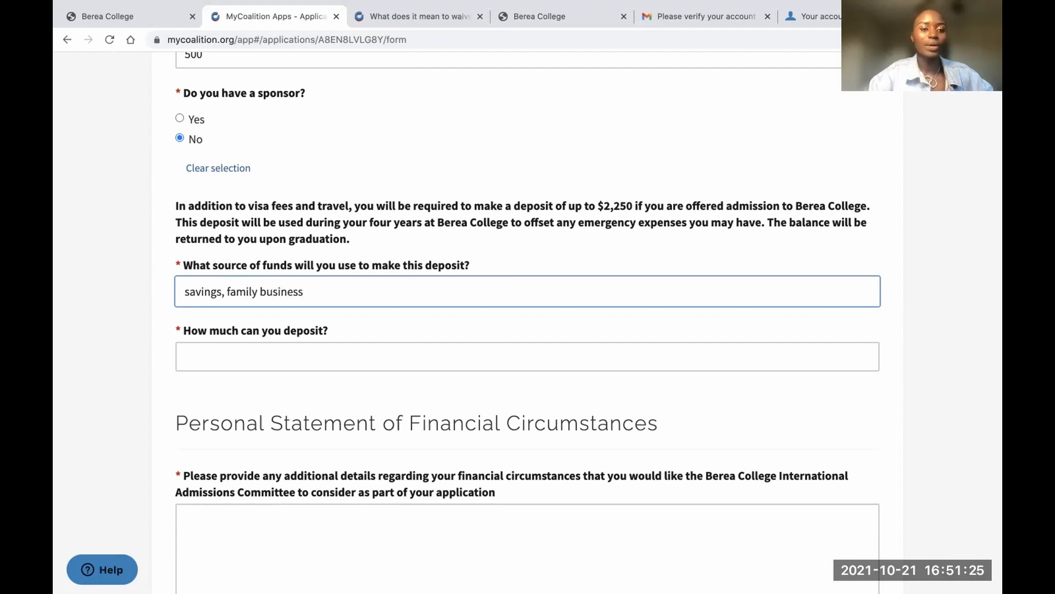
left_click(269, 348)
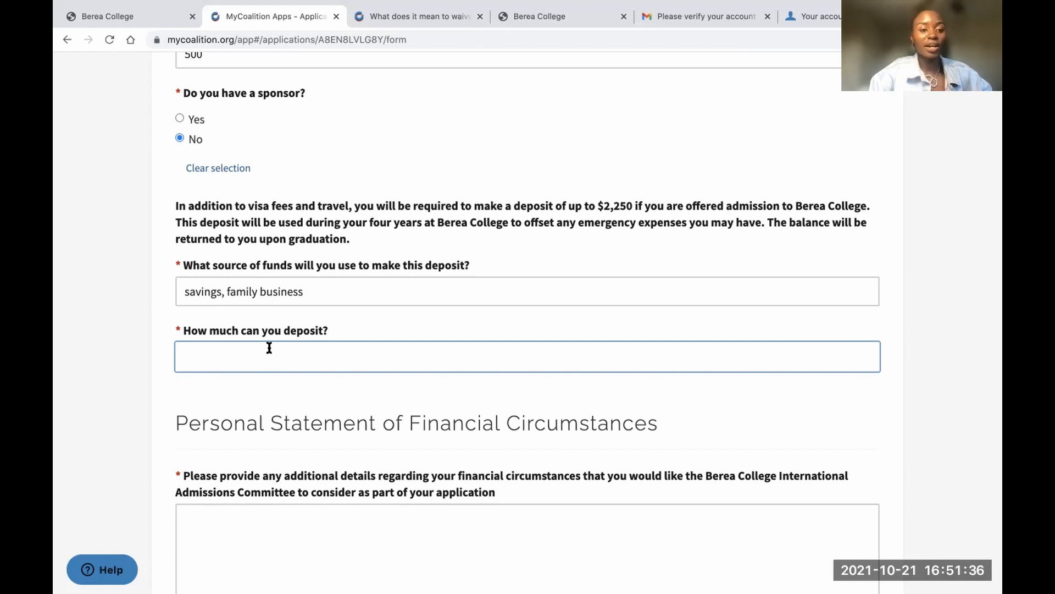
type("1500")
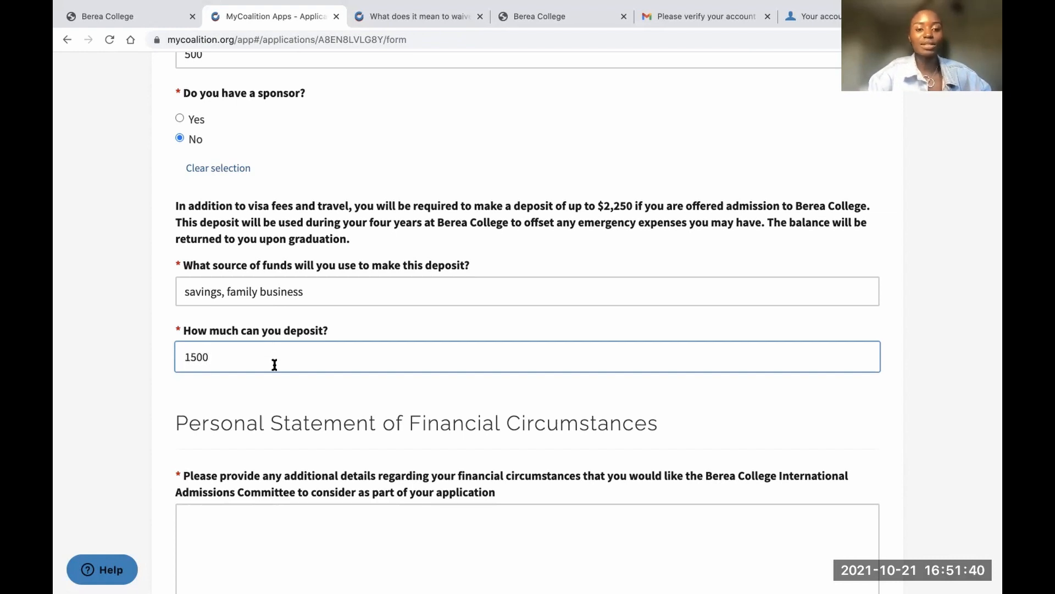
scroll(274, 360, "down", 4)
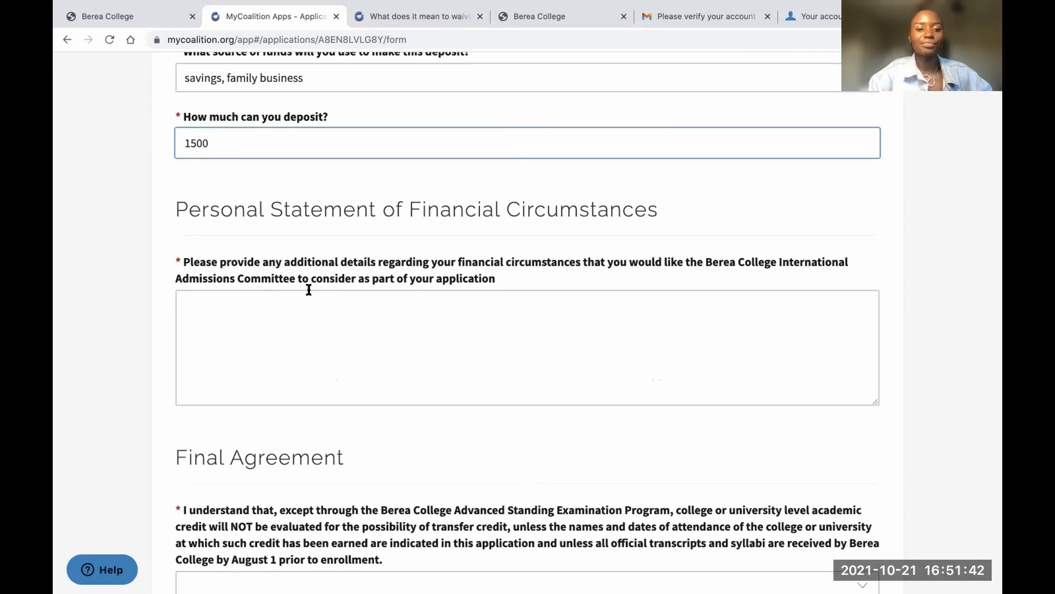
Write the statement on farming income of about $2000 a year, accepting the 'firstborn' correction
triple_click(389, 209)
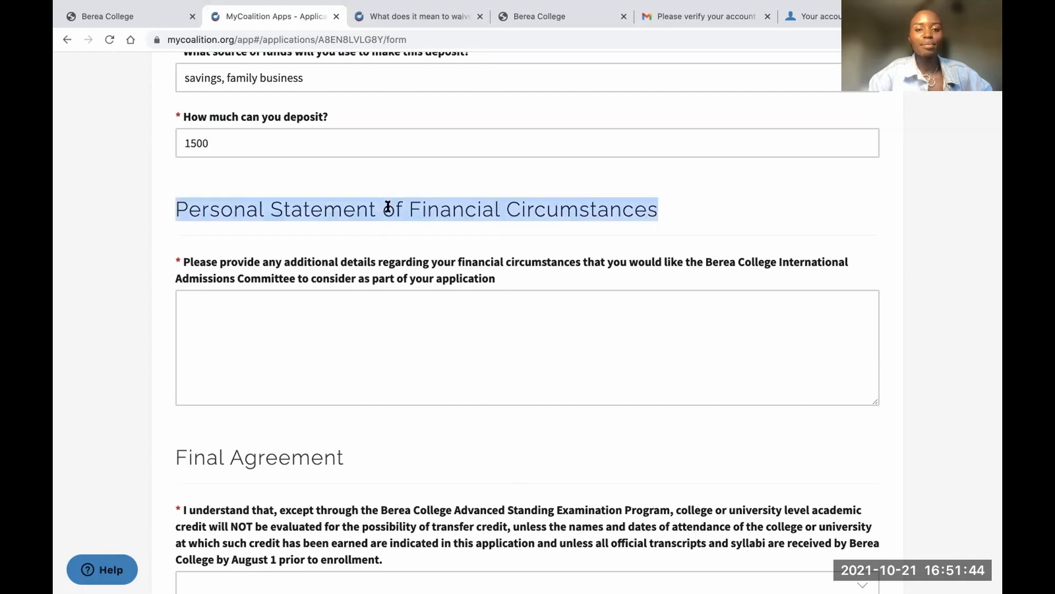
scroll(388, 206, "down", 1)
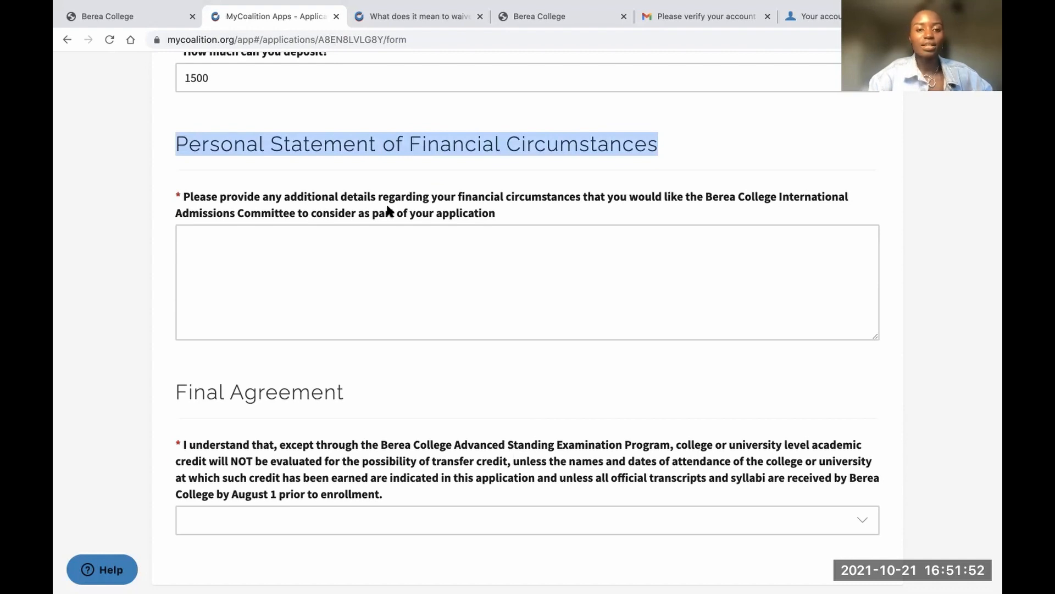
left_click(350, 255)
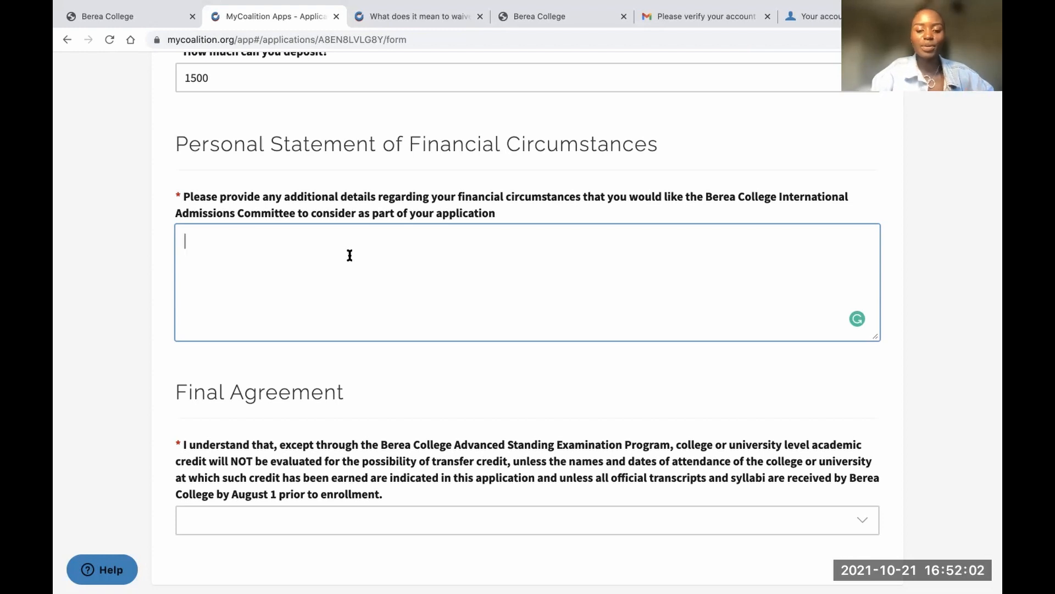
type("i")
key("BackSpace")
type("I am the")
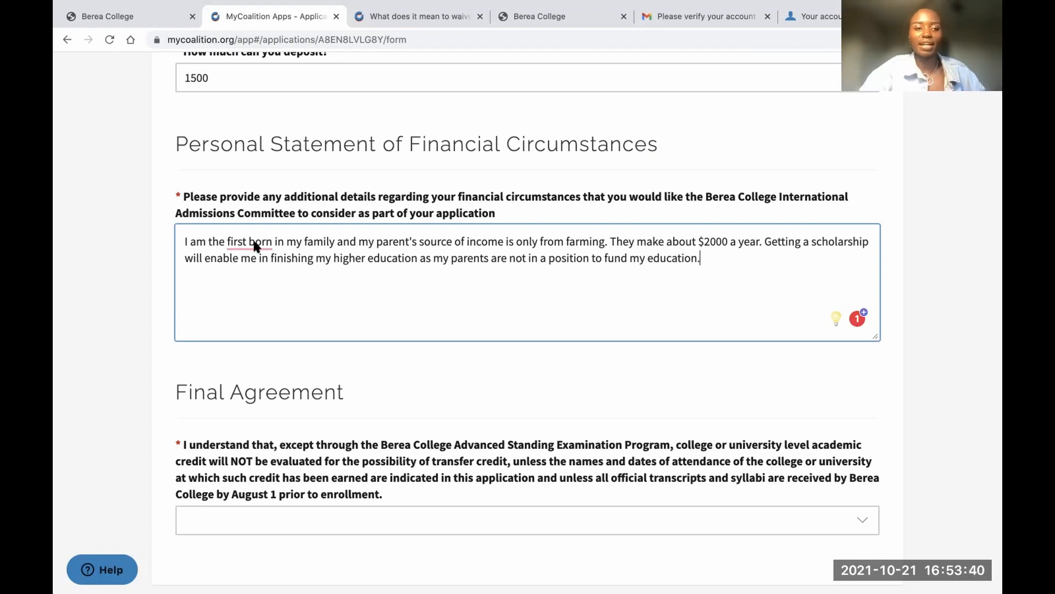
mouse_move(255, 243)
left_click(260, 270)
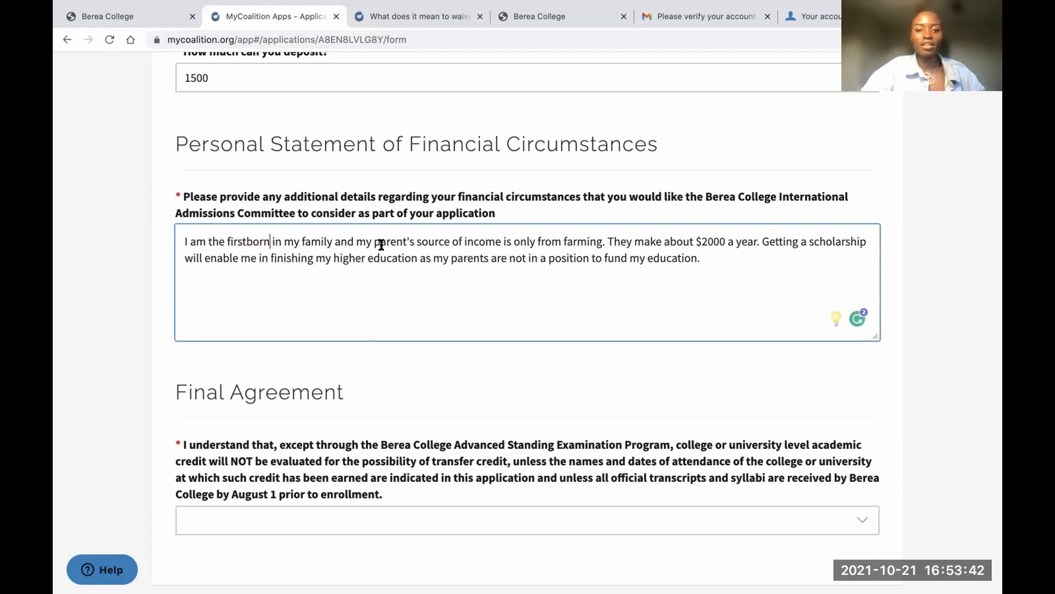
left_click(554, 243)
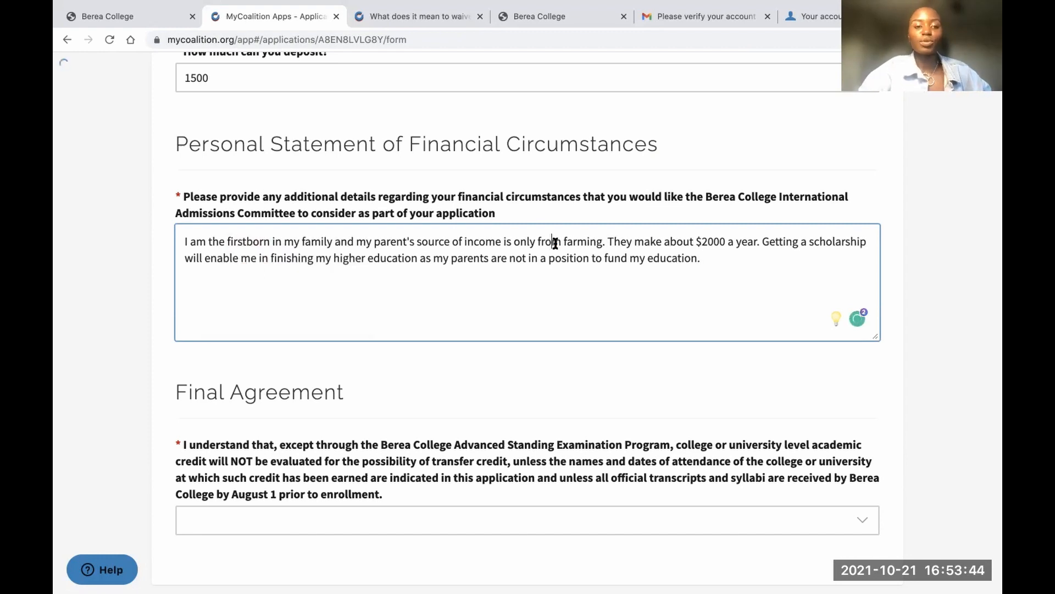
scroll(511, 356, "down", 1)
scroll(511, 352, "down", 3)
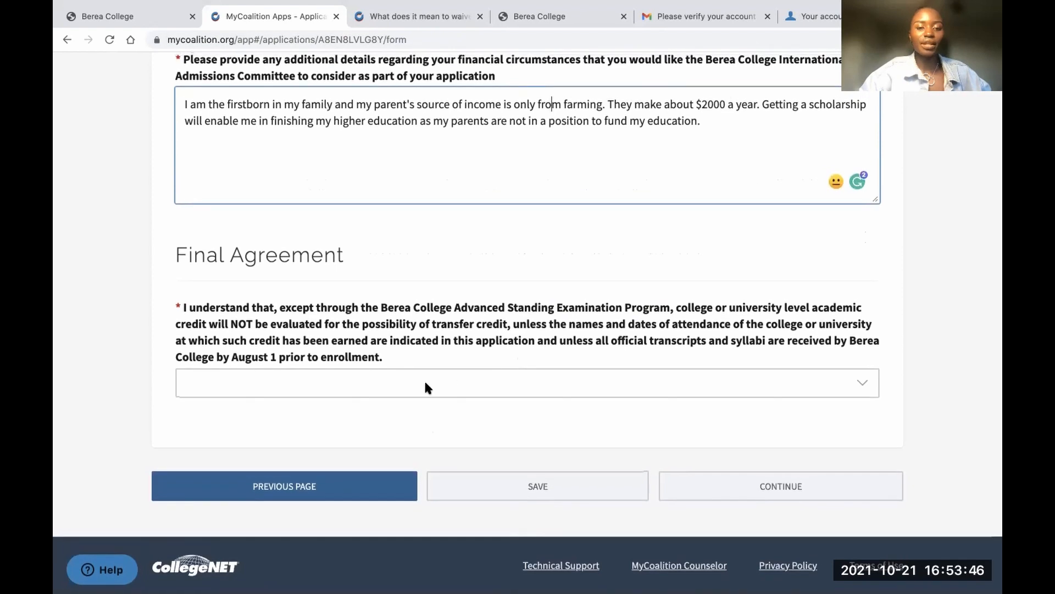
Set Final Agreement to 'I confirm that I have read and understand the statement above' and continue
left_click(297, 381)
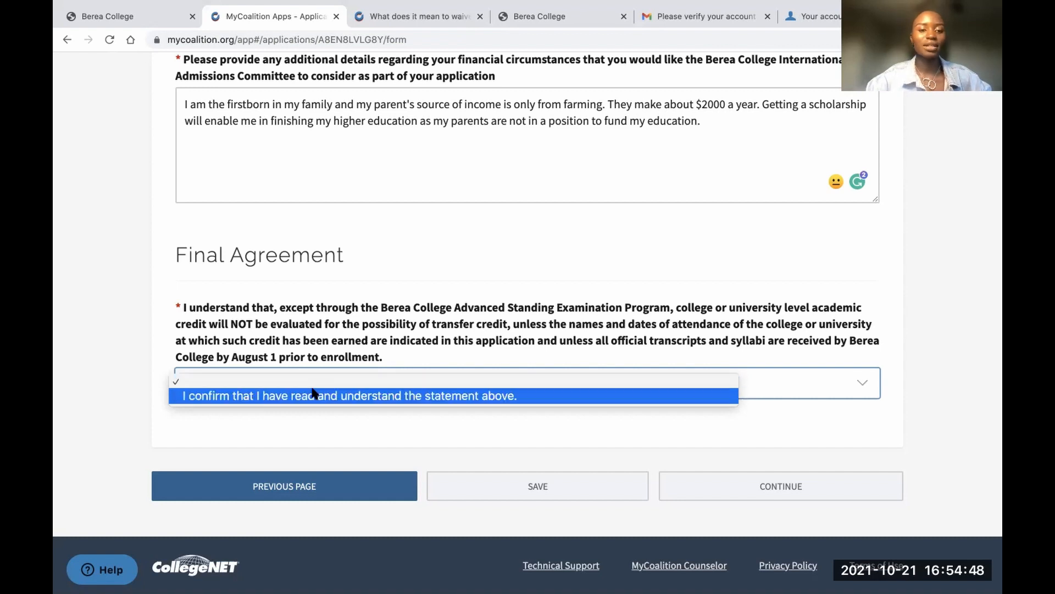
left_click(316, 395)
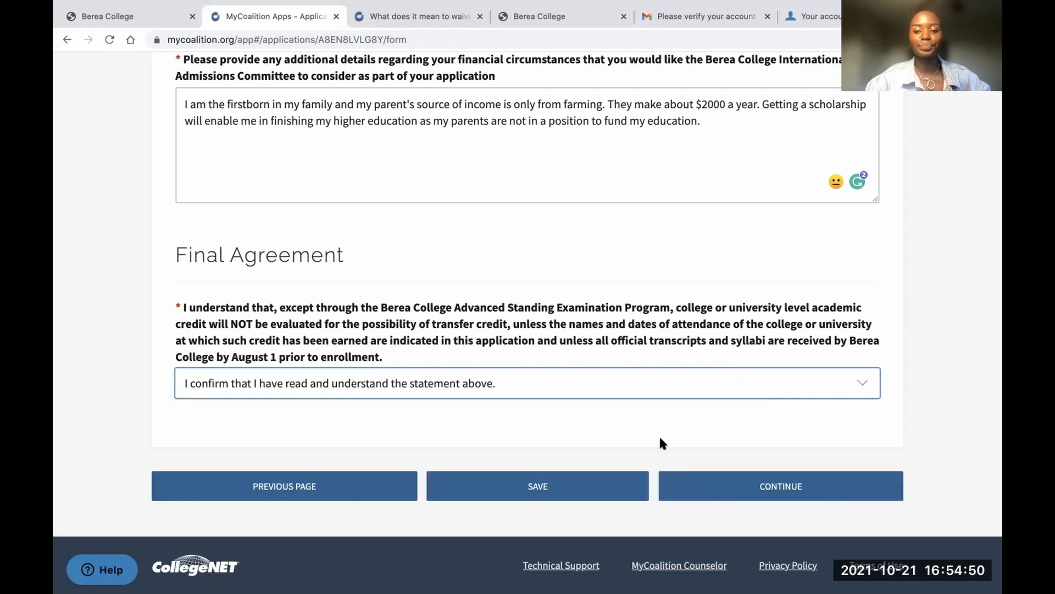
left_click(758, 486)
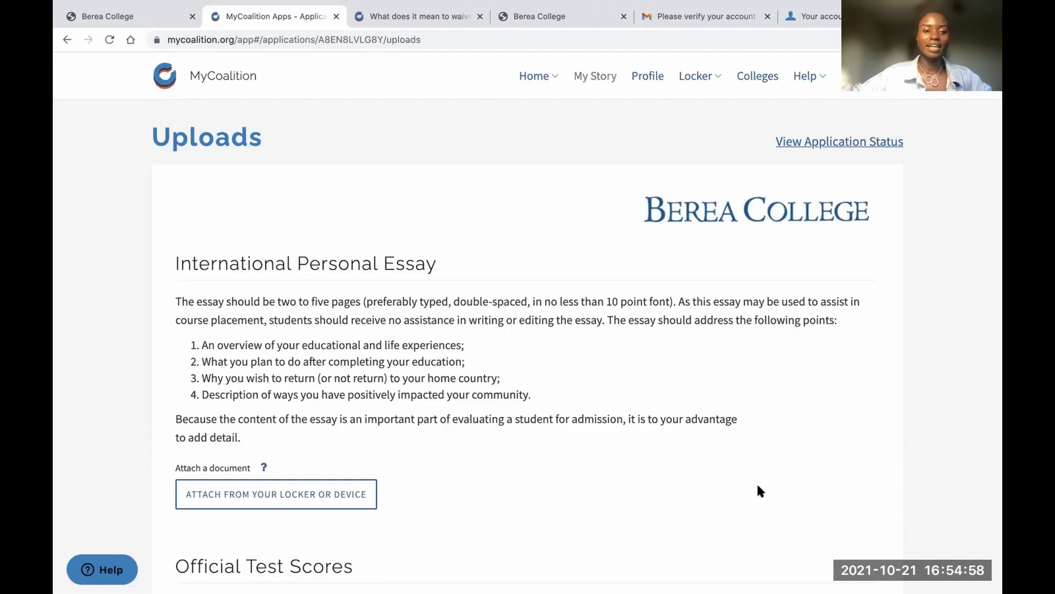
scroll(619, 371, "down", 5)
scroll(620, 371, "up", 5)
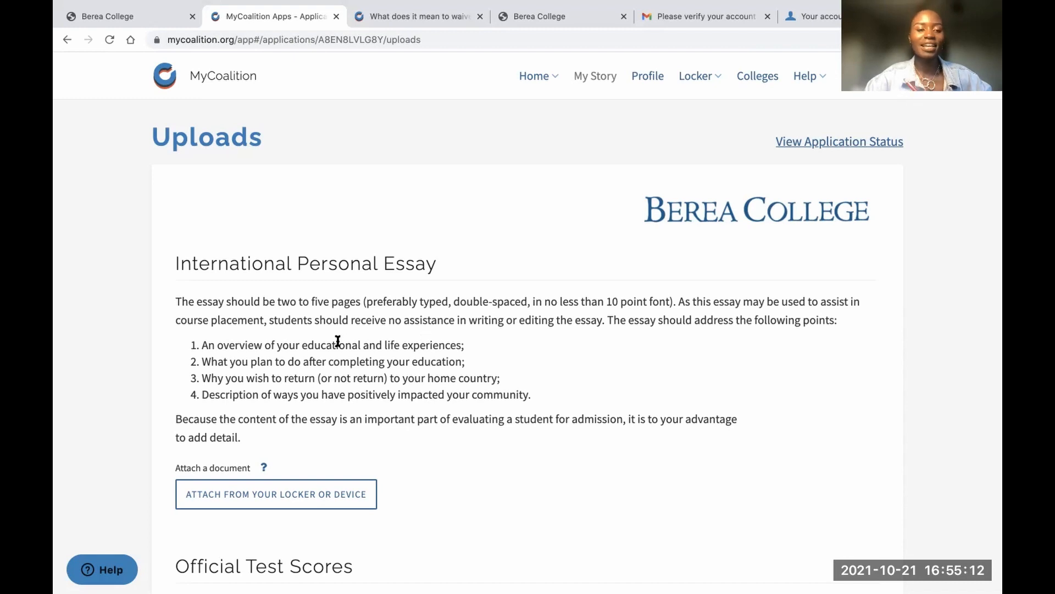
scroll(335, 338, "down", 3)
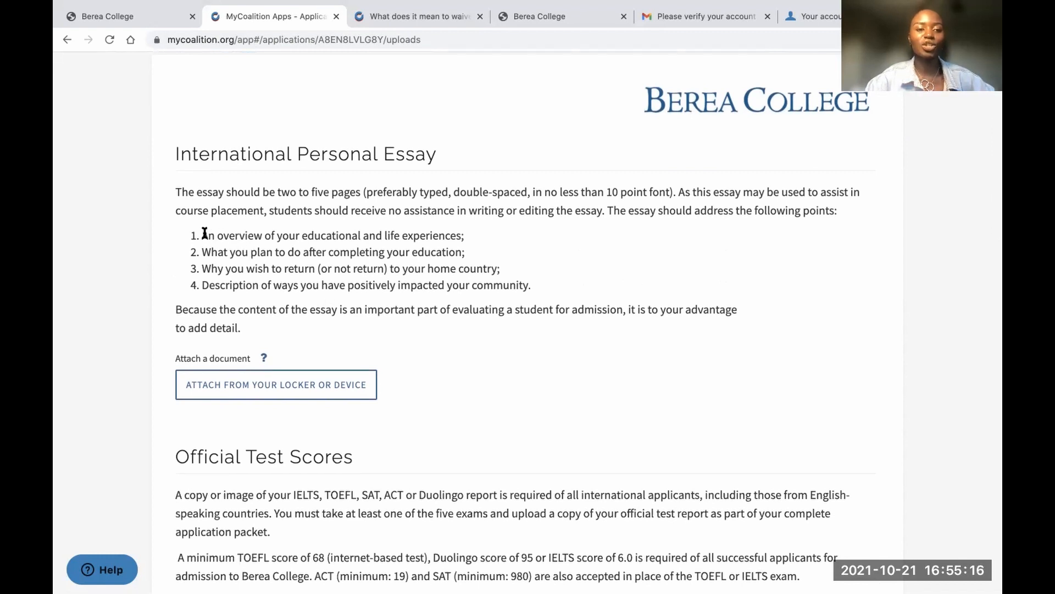
left_click_drag(201, 231, 529, 281)
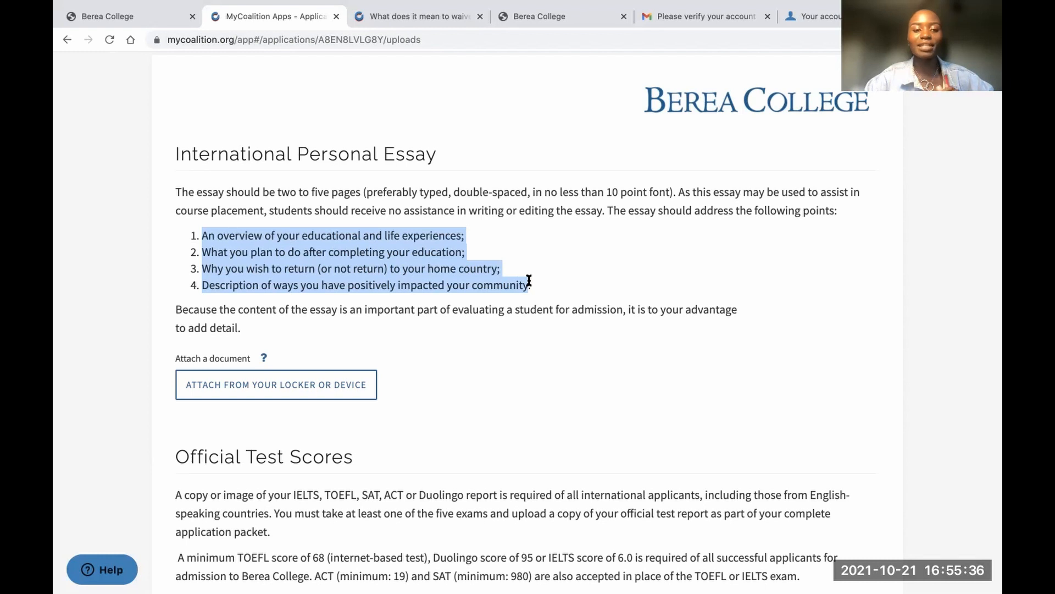
scroll(524, 324, "down", 1)
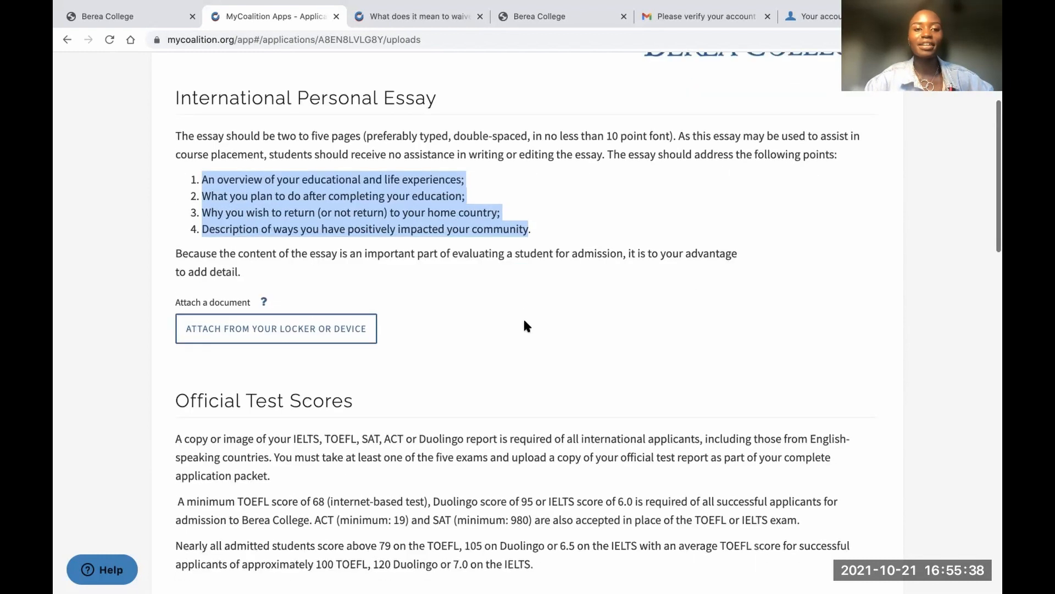
scroll(525, 325, "up", 3)
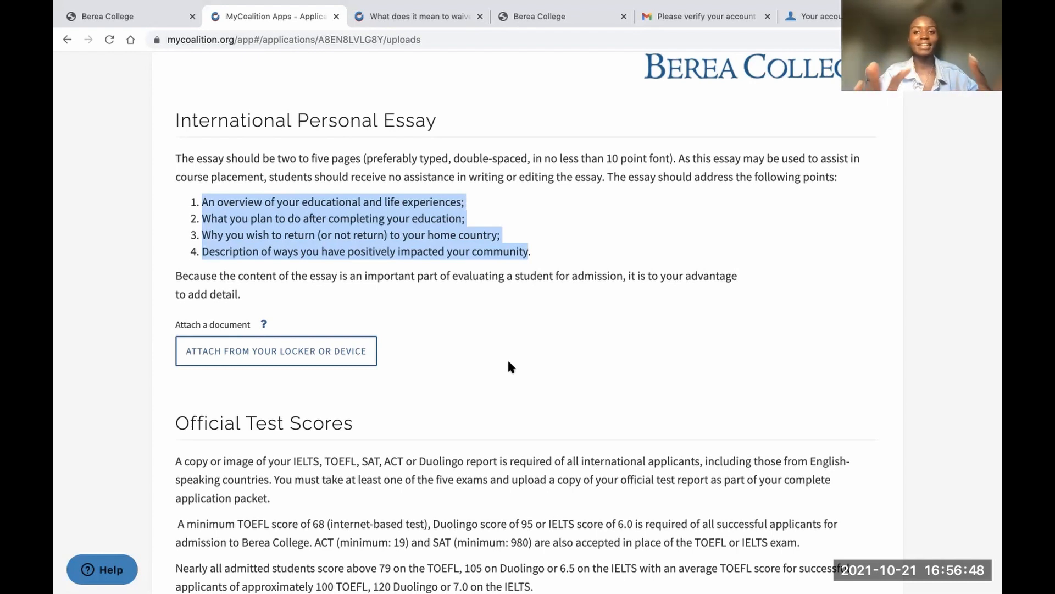
scroll(505, 424, "down", 6)
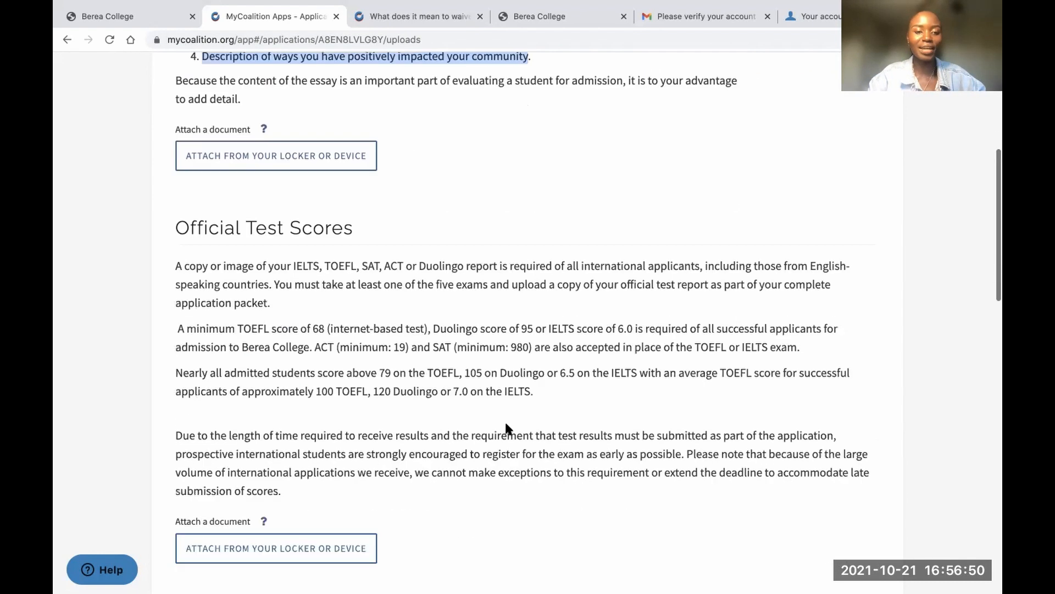
scroll(506, 429, "up", 1)
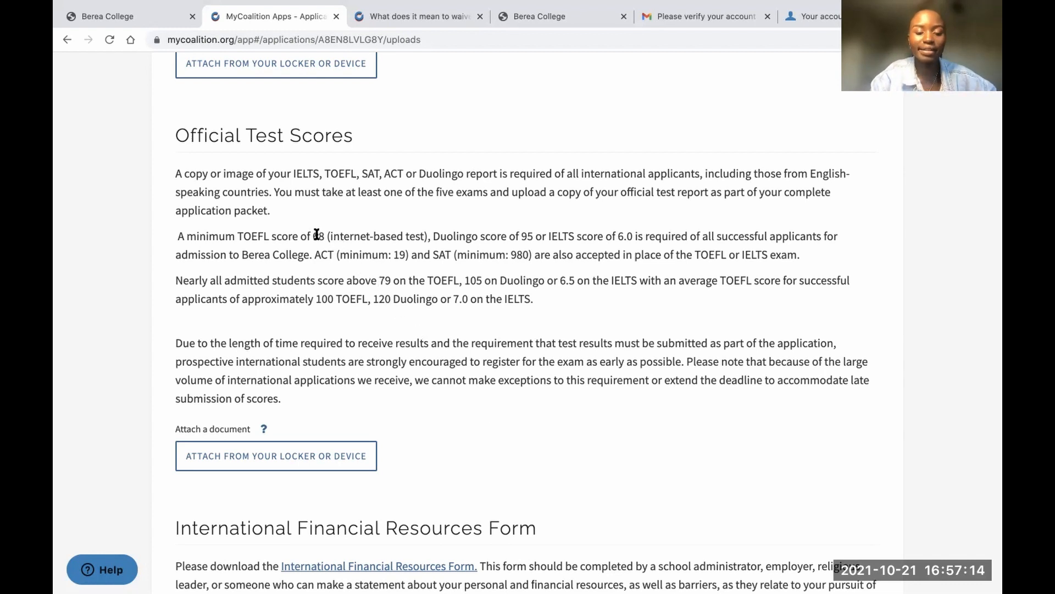
left_click_drag(378, 279, 455, 279)
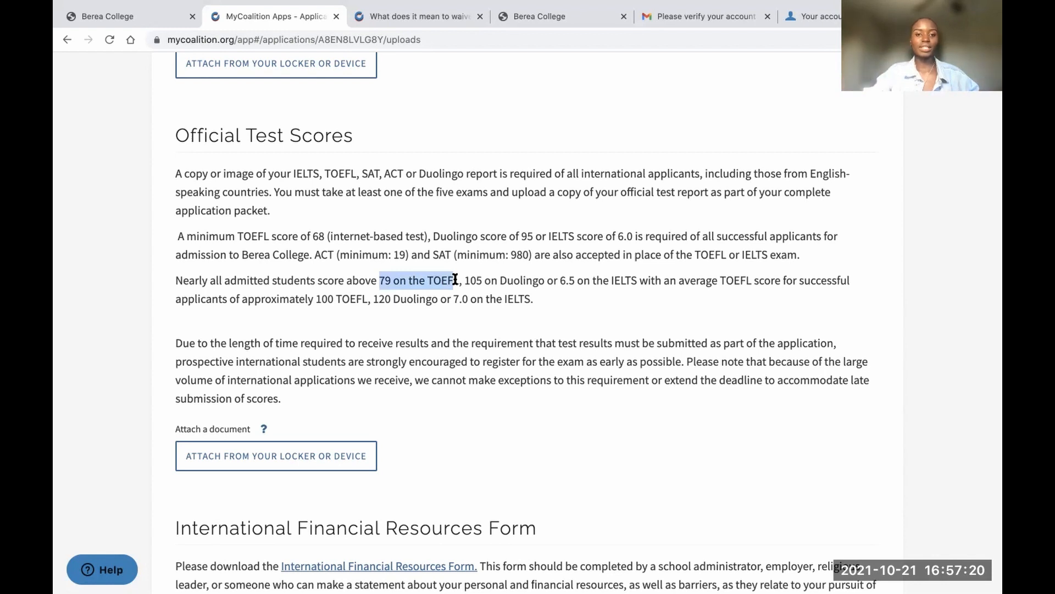
left_click_drag(465, 277, 632, 279)
left_click(562, 279)
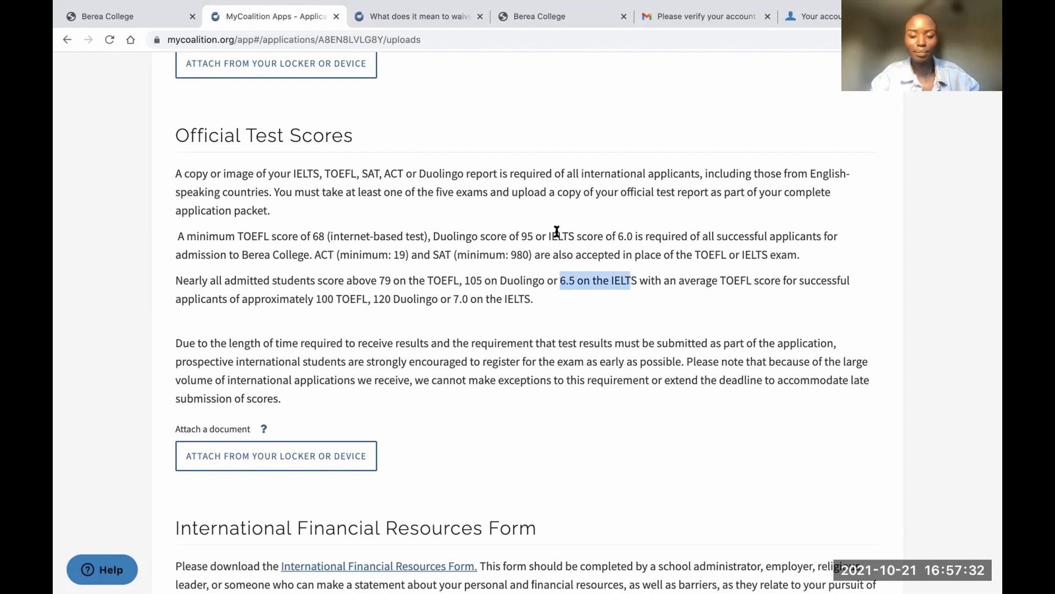
triple_click(623, 233)
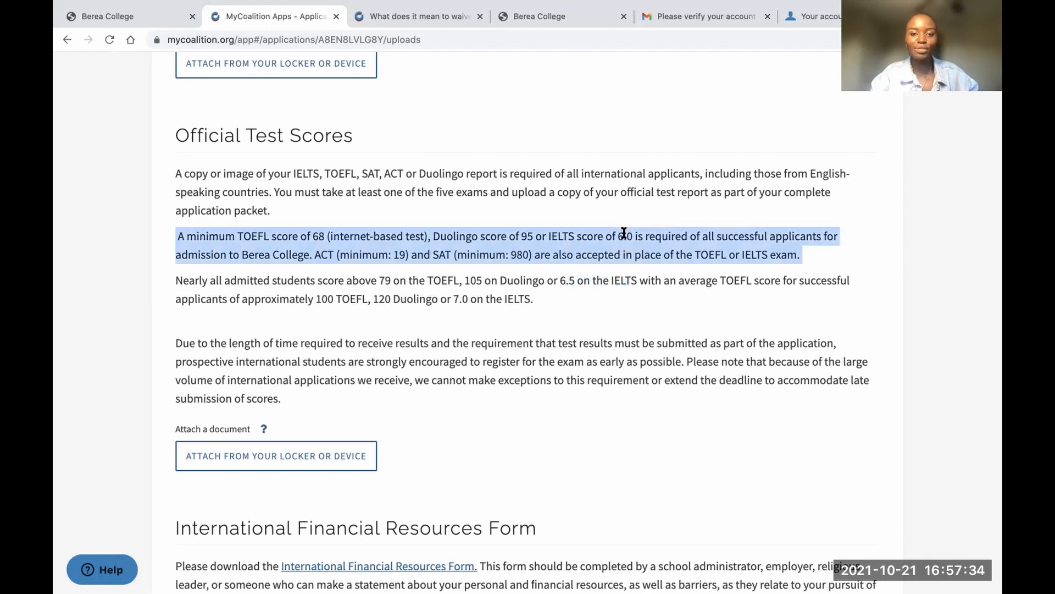
left_click(624, 232)
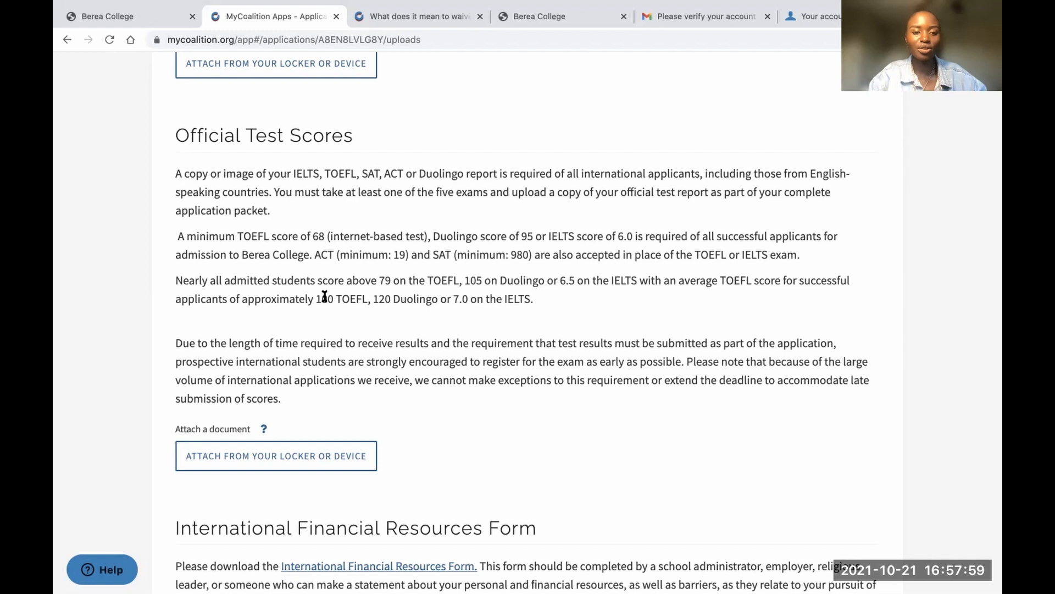
double_click(325, 297)
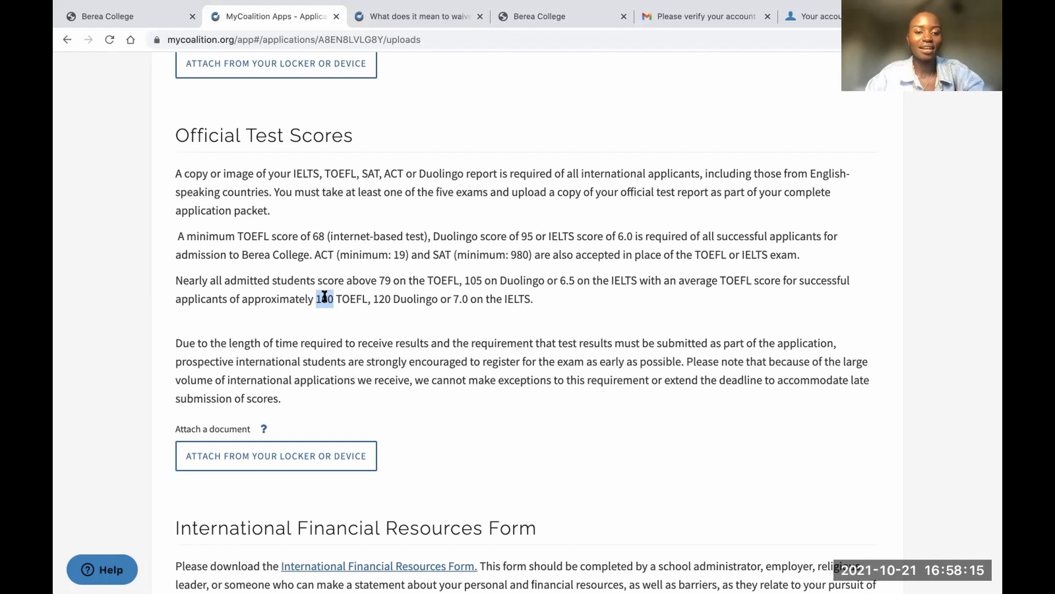
scroll(421, 380, "down", 5)
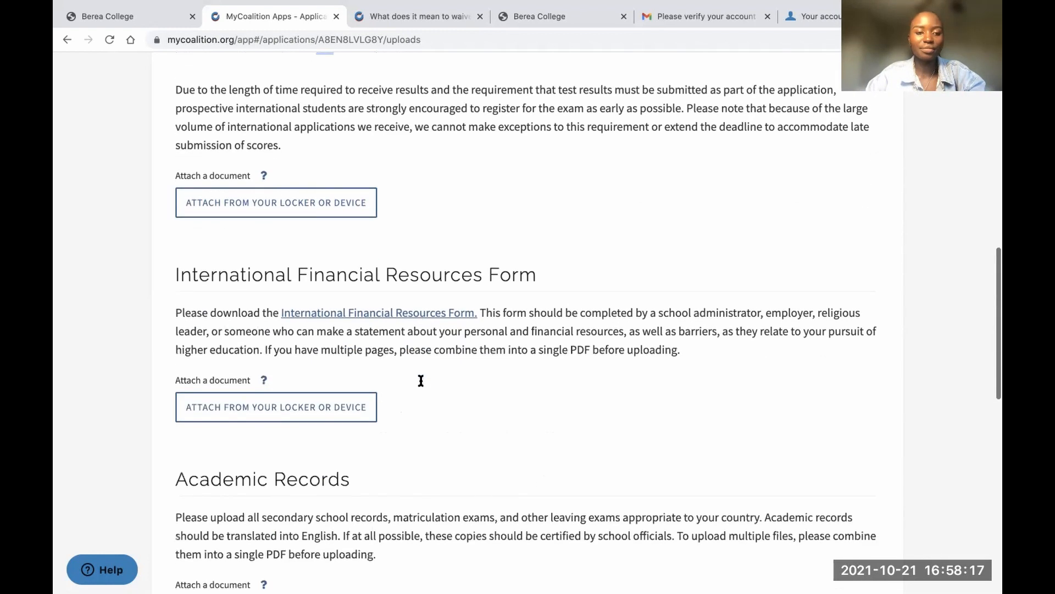
scroll(420, 380, "down", 2)
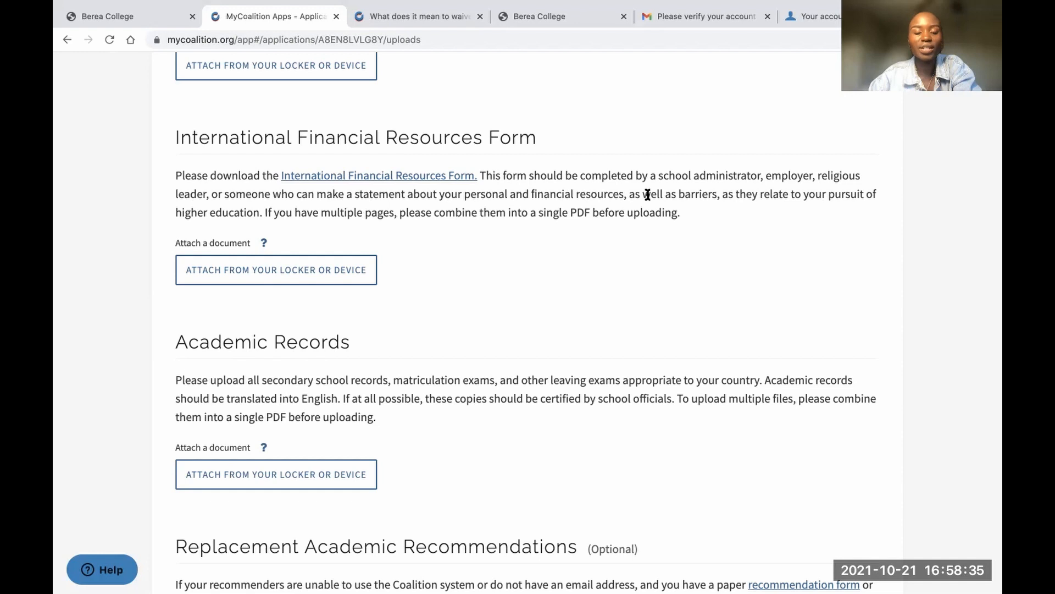
double_click(443, 137)
triple_click(443, 137)
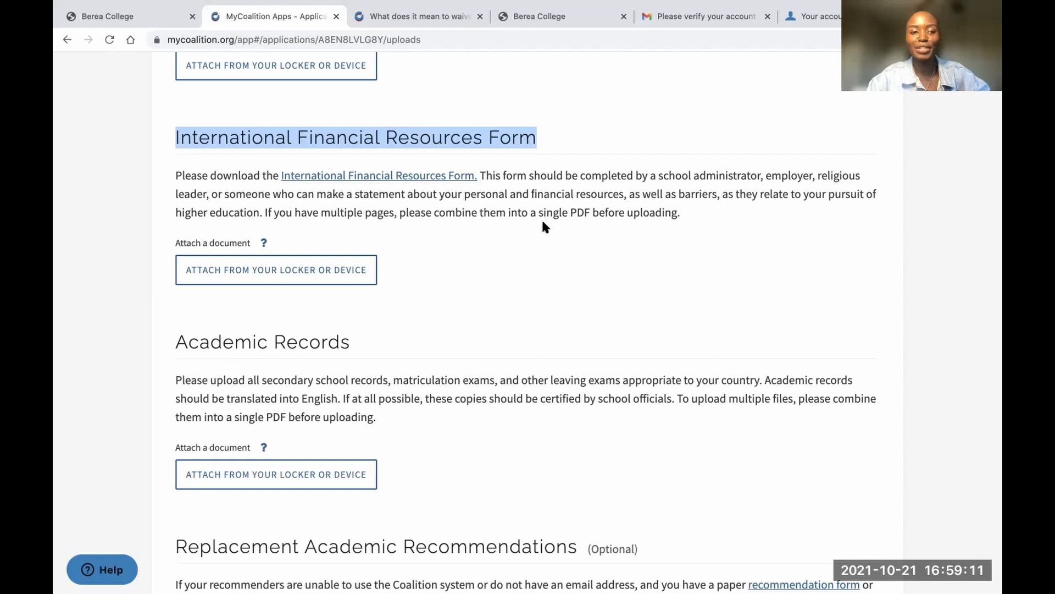
scroll(479, 346, "down", 5)
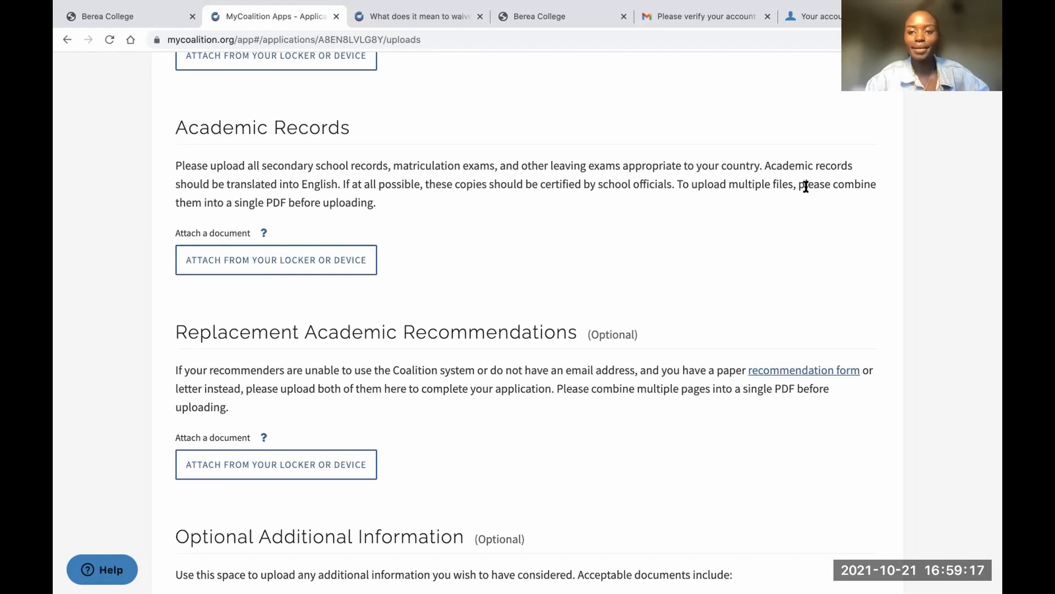
left_click_drag(799, 181, 809, 201)
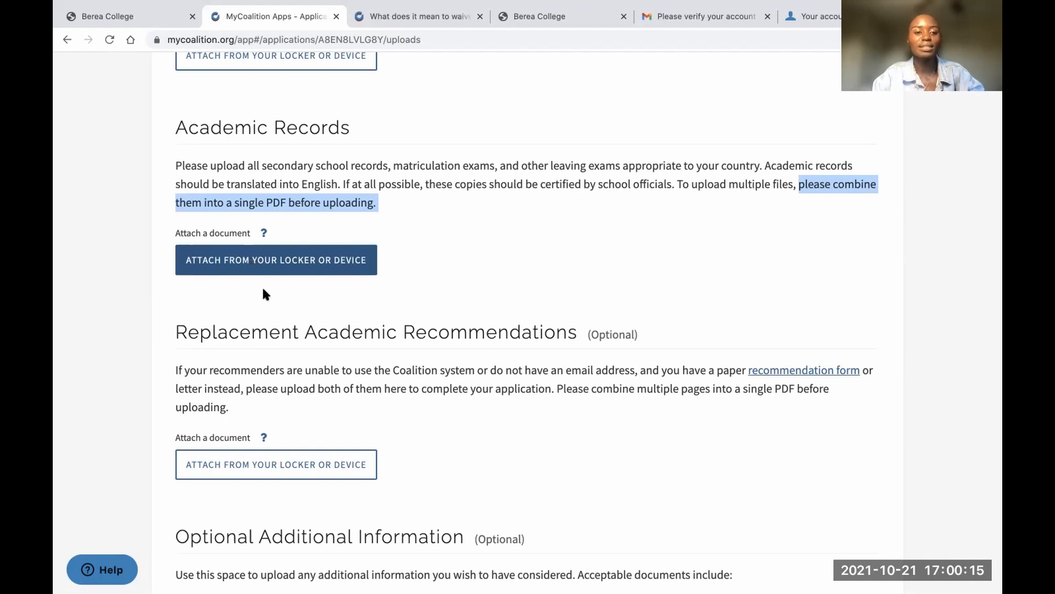
scroll(294, 301, "down", 5)
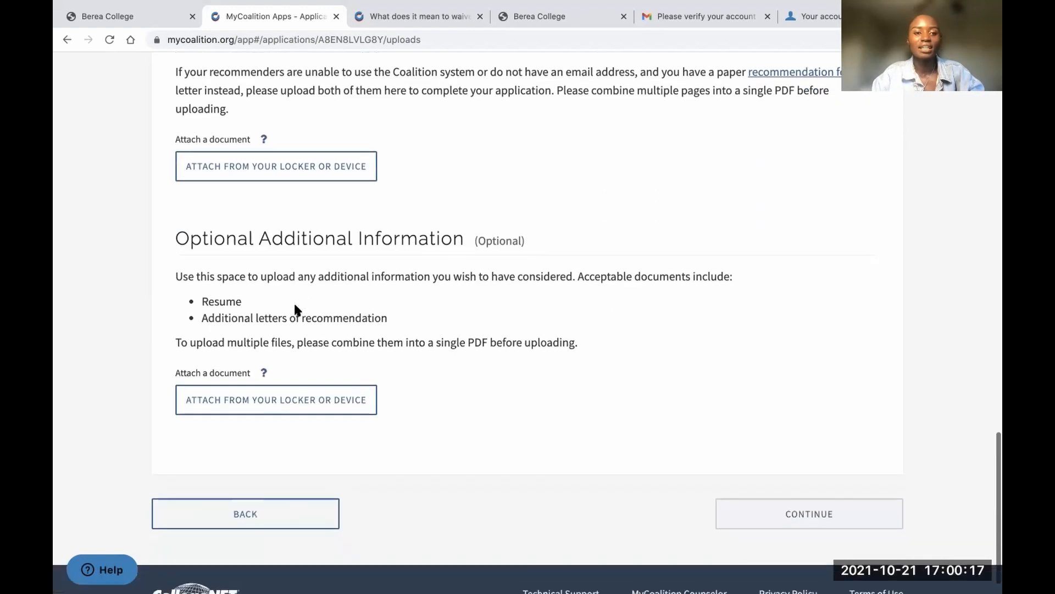
scroll(295, 306, "up", 2)
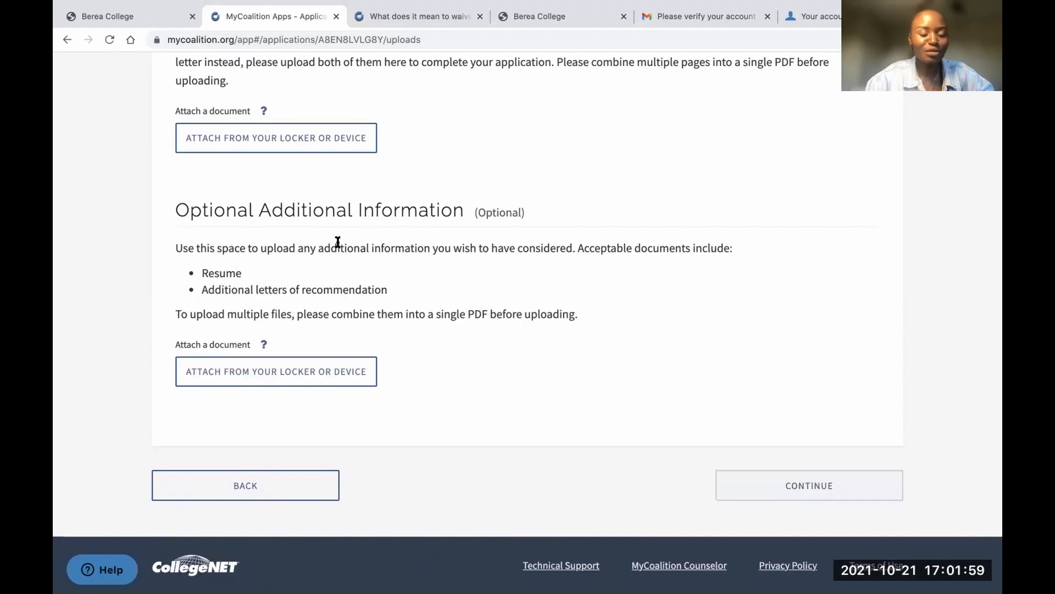
double_click(224, 272)
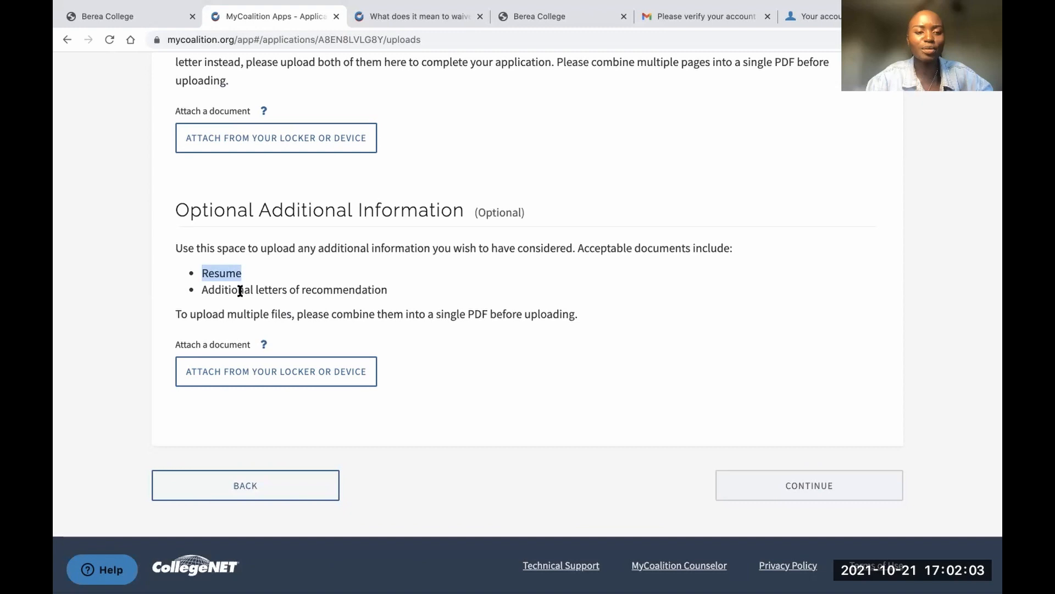
triple_click(240, 291)
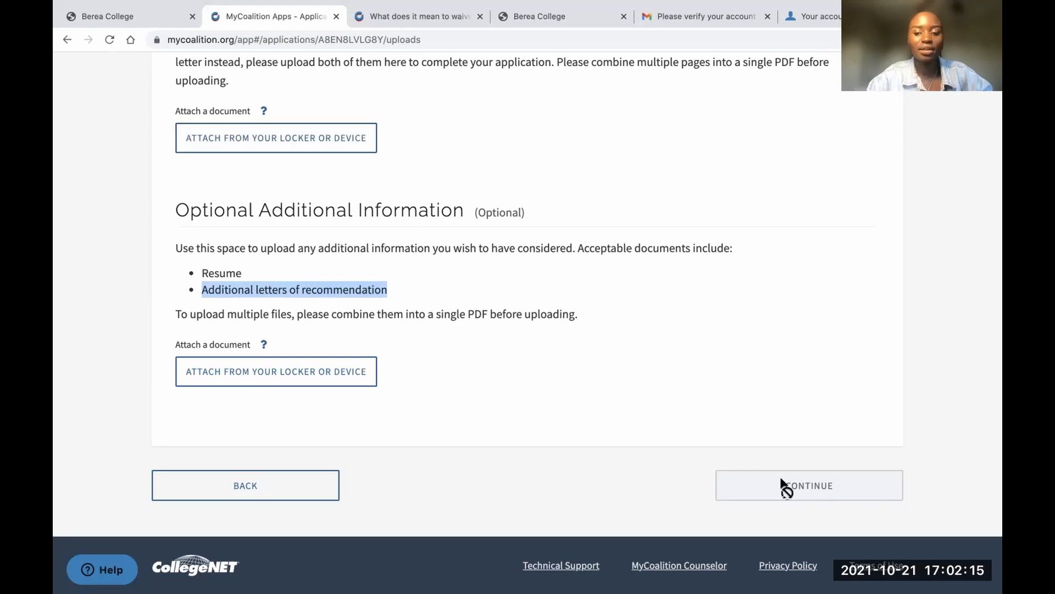
scroll(648, 347, "up", 3)
scroll(648, 344, "up", 15)
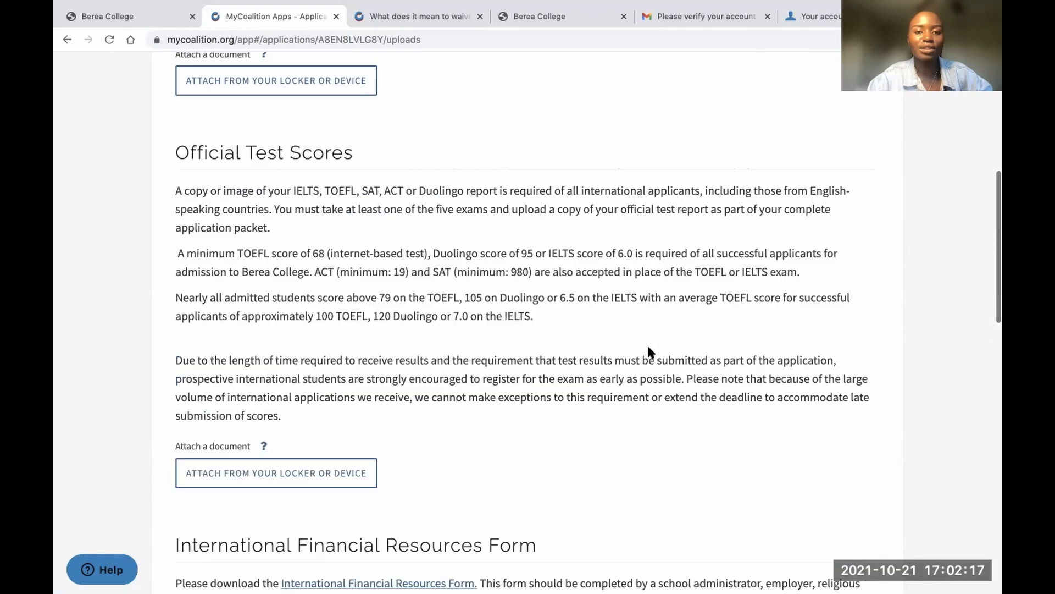
scroll(648, 344, "down", 15)
scroll(649, 347, "down", 3)
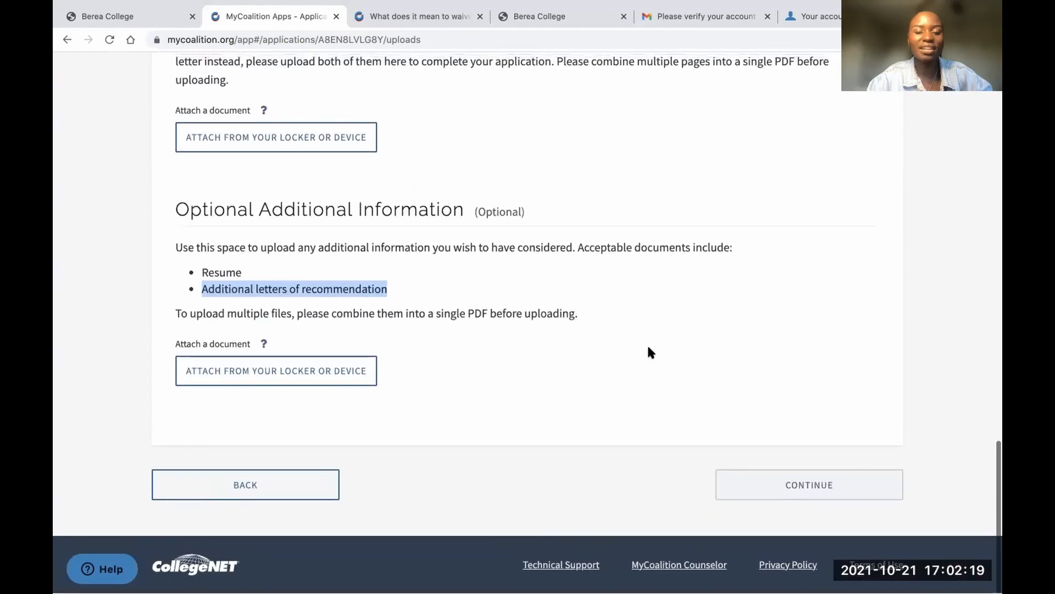
scroll(649, 347, "up", 15)
scroll(648, 348, "up", 1)
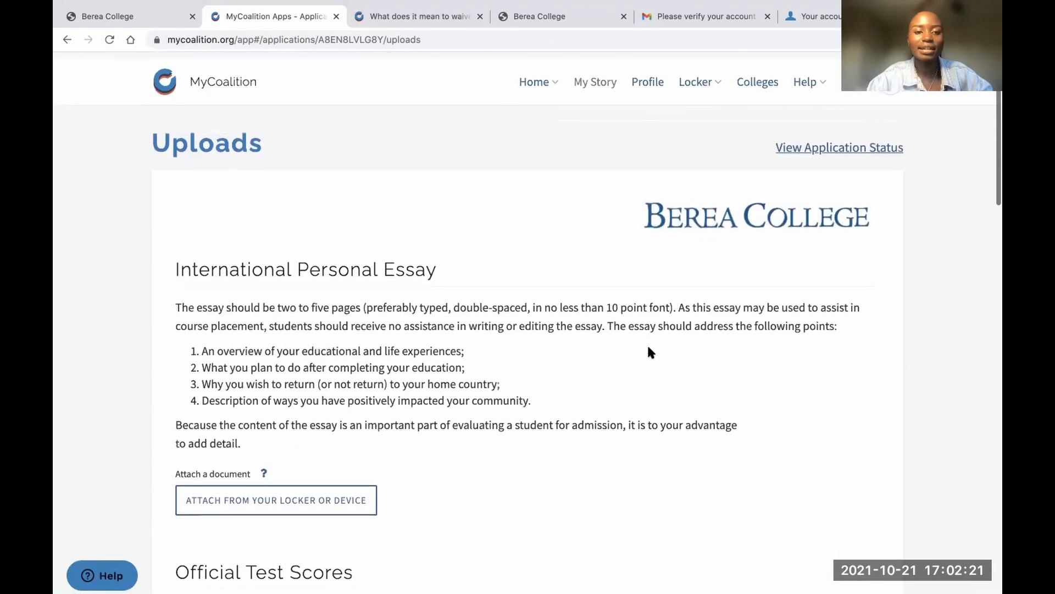
scroll(649, 348, "down", 10)
scroll(649, 349, "down", 5)
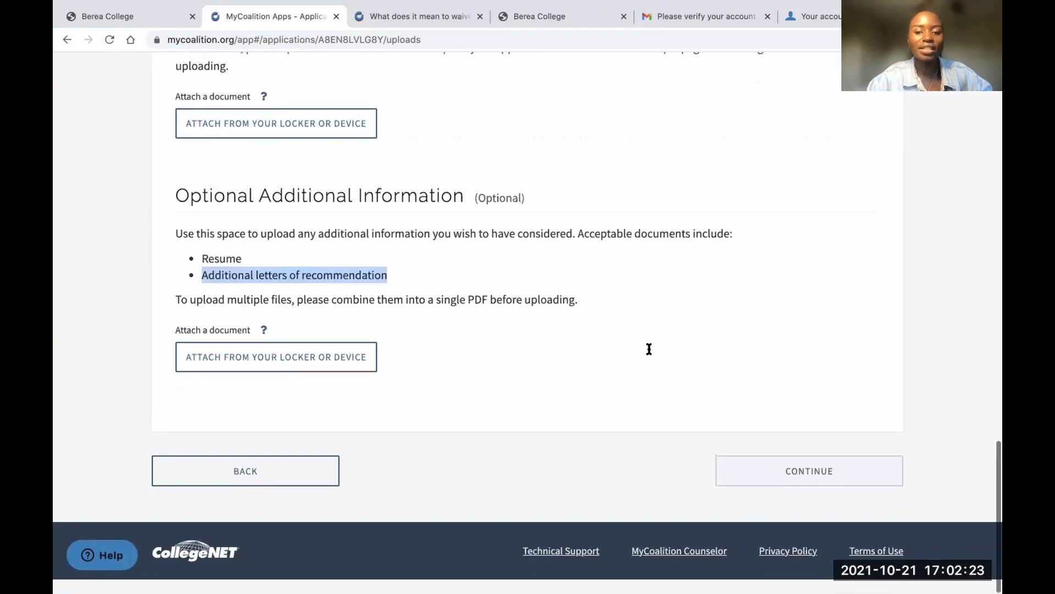